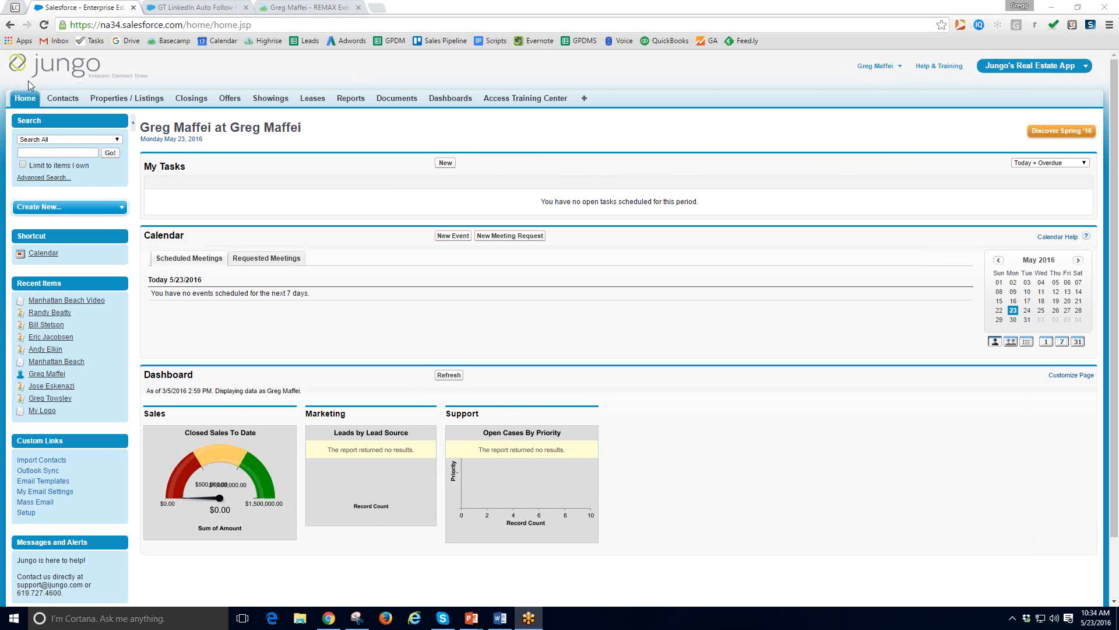
pyautogui.click(26, 97)
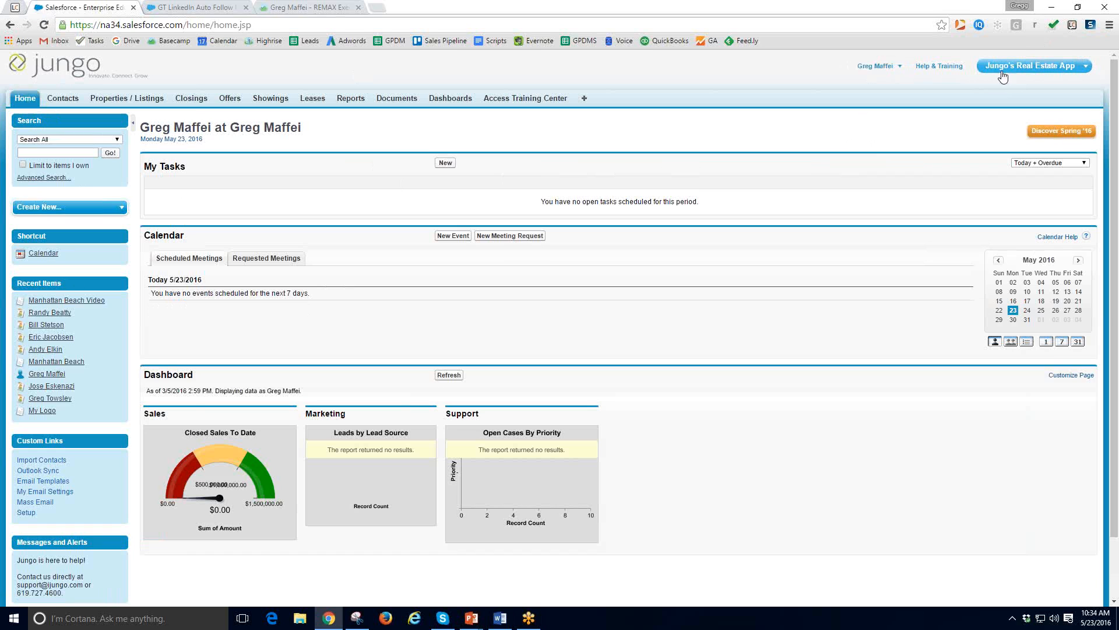
pyautogui.click(1051, 74)
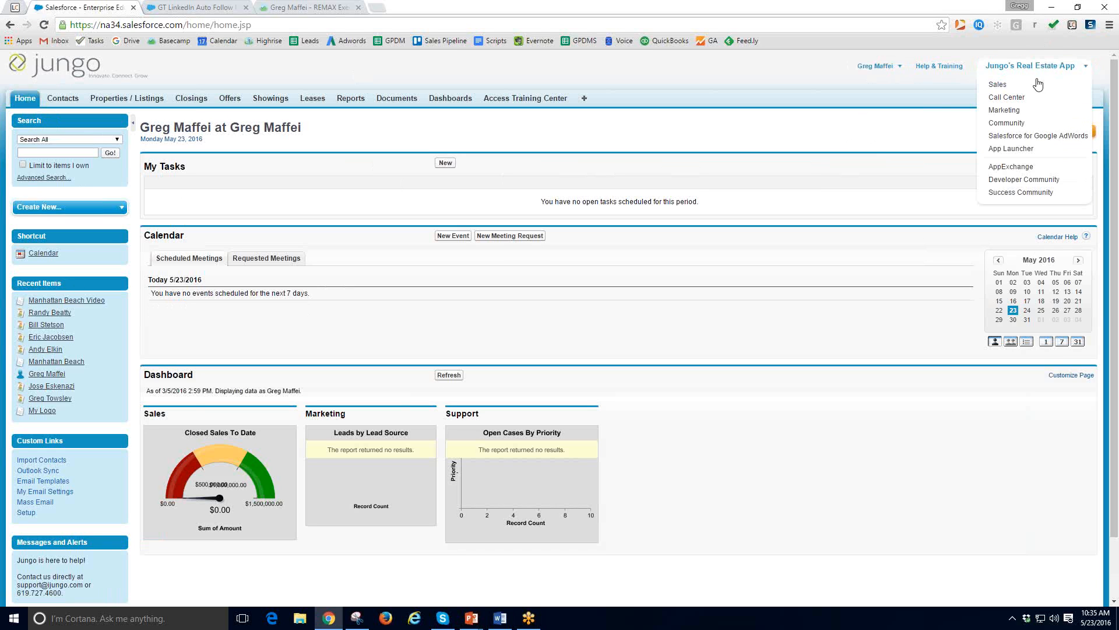
pyautogui.click(1028, 71)
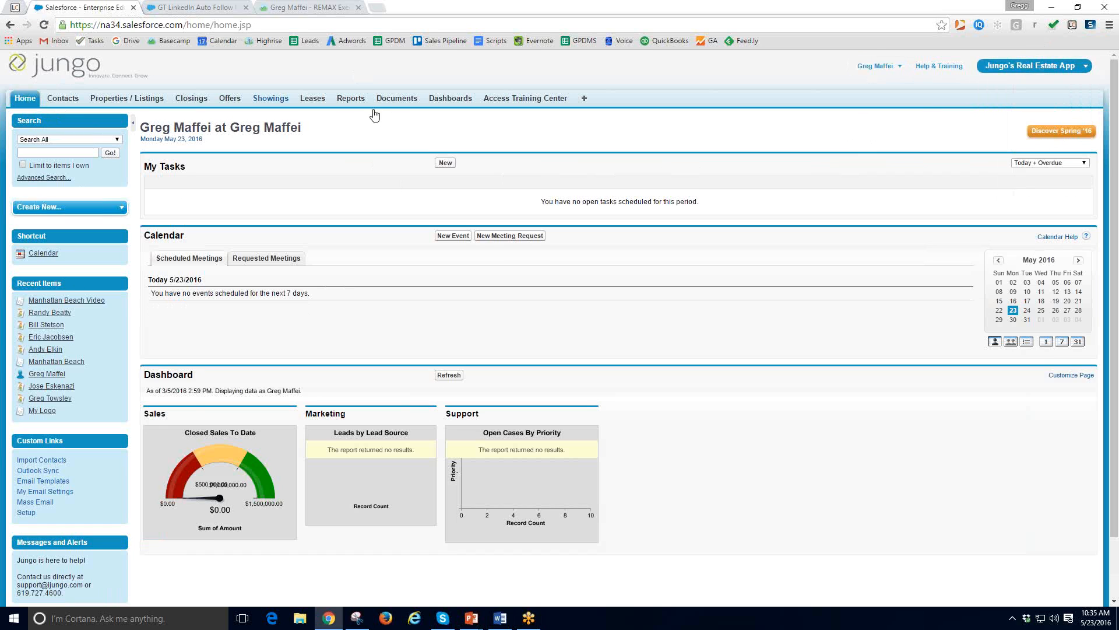
# Step: Open Setup and display the email templates under Communication Templates
pyautogui.click(872, 73)
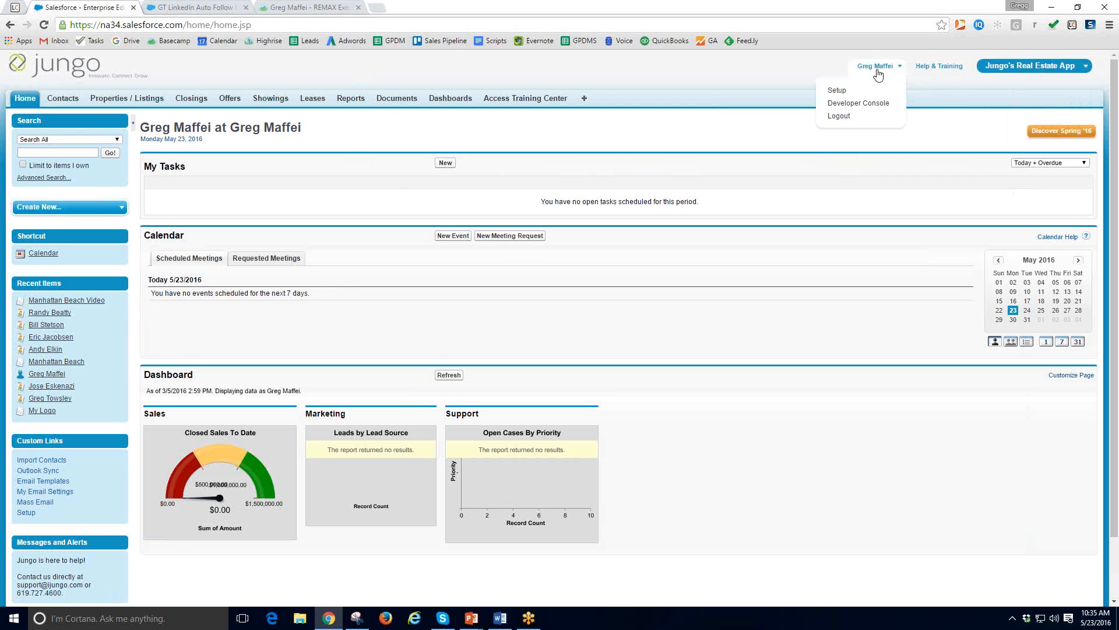
pyautogui.click(836, 92)
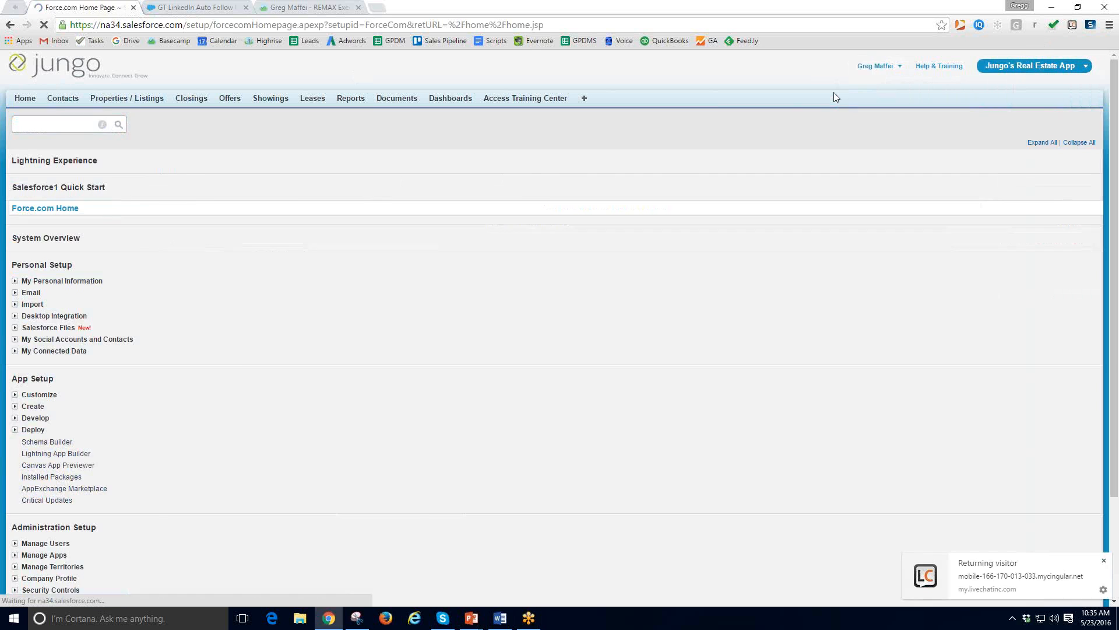
pyautogui.scroll(-4, 74, 362)
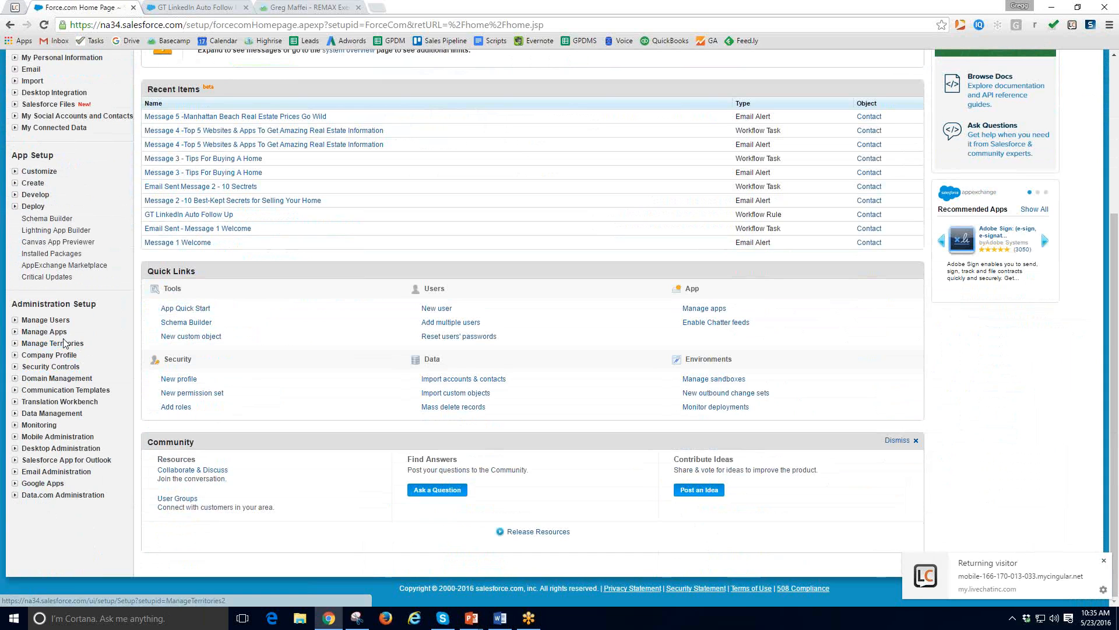
pyautogui.click(68, 389)
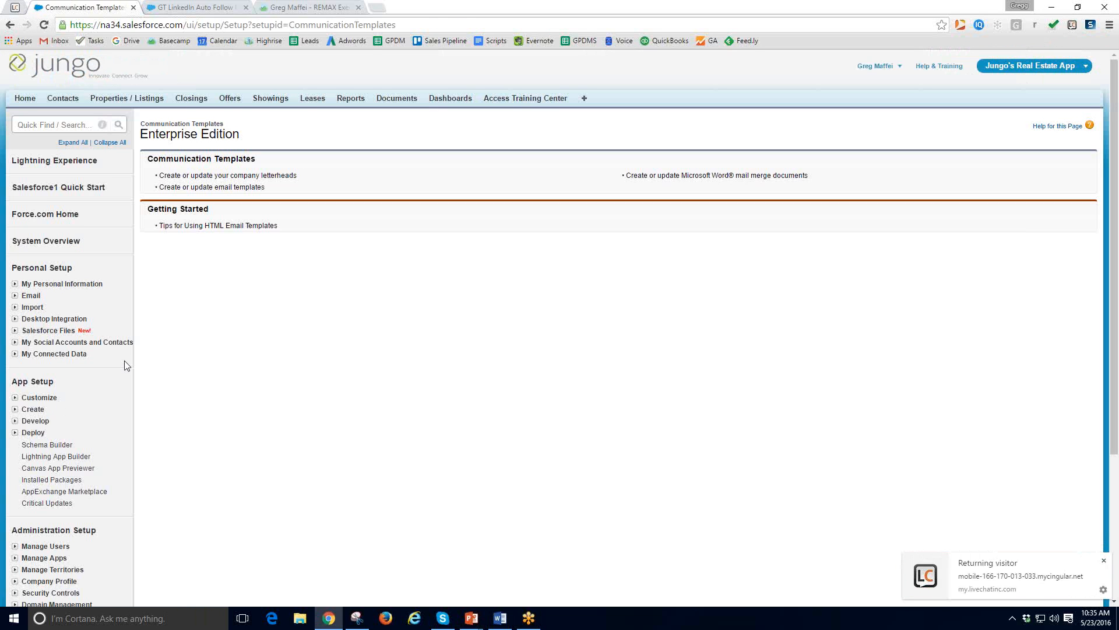
pyautogui.scroll(-3, 193, 323)
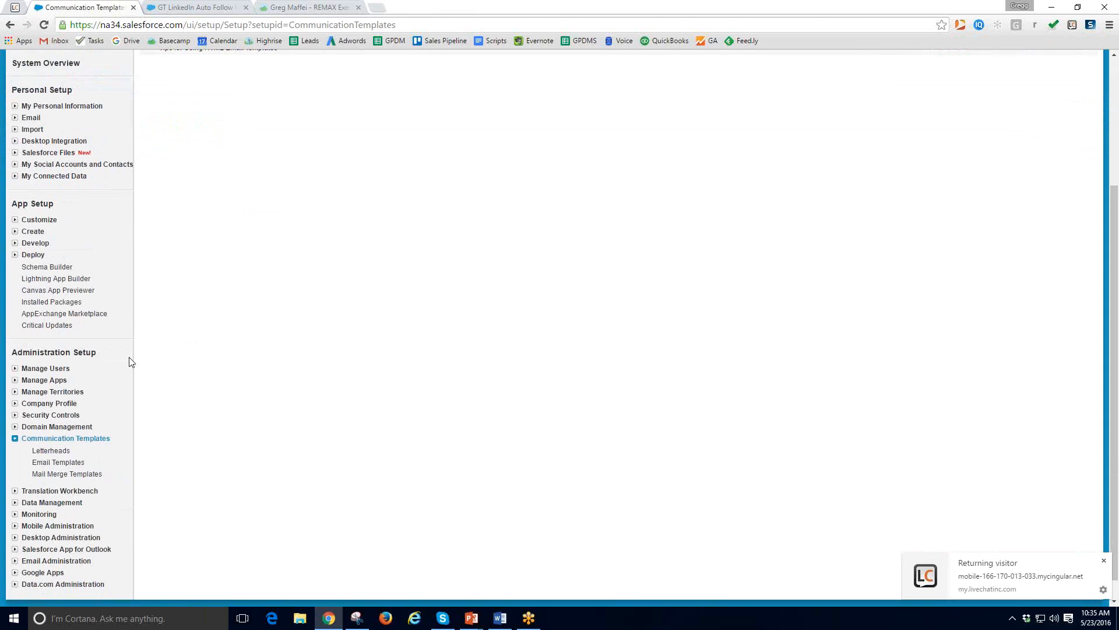
pyautogui.click(67, 441)
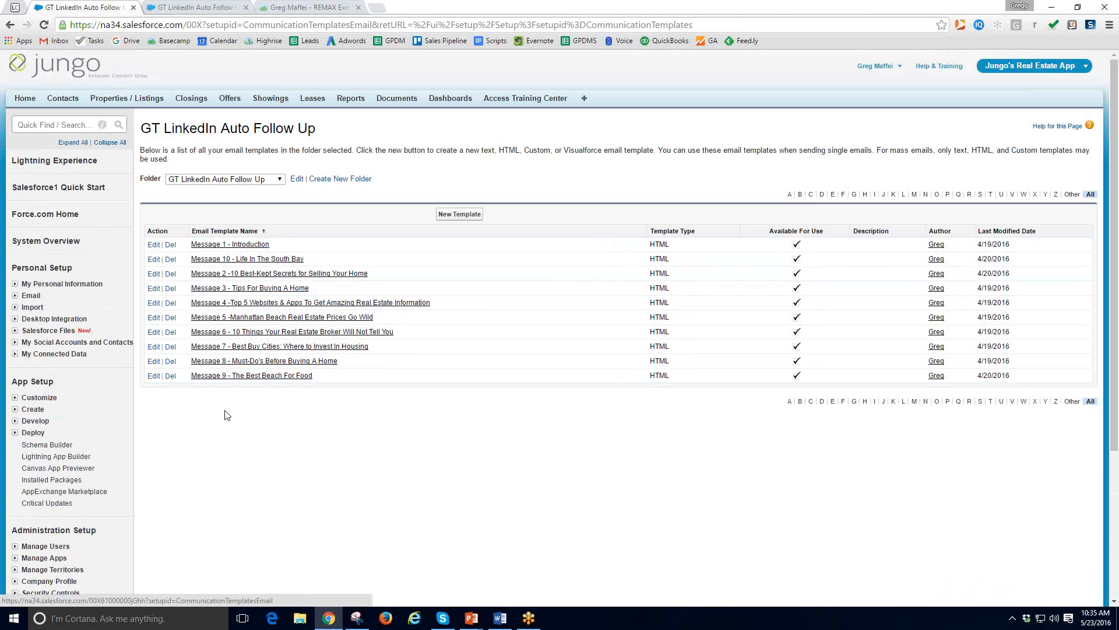
pyautogui.scroll(-2, 227, 415)
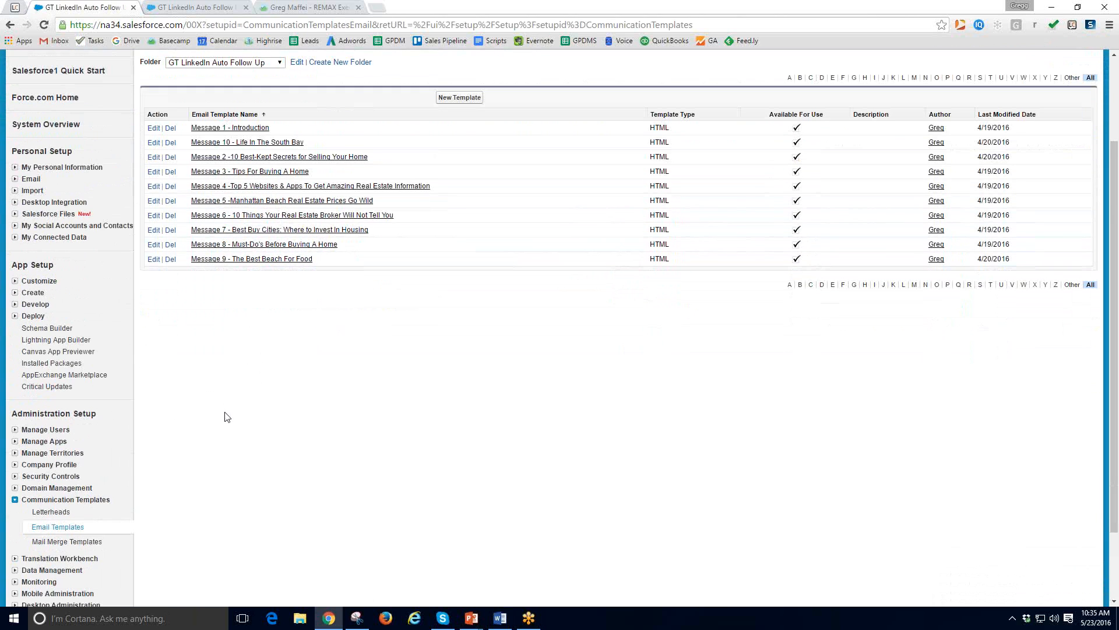
pyautogui.scroll(-2, 227, 416)
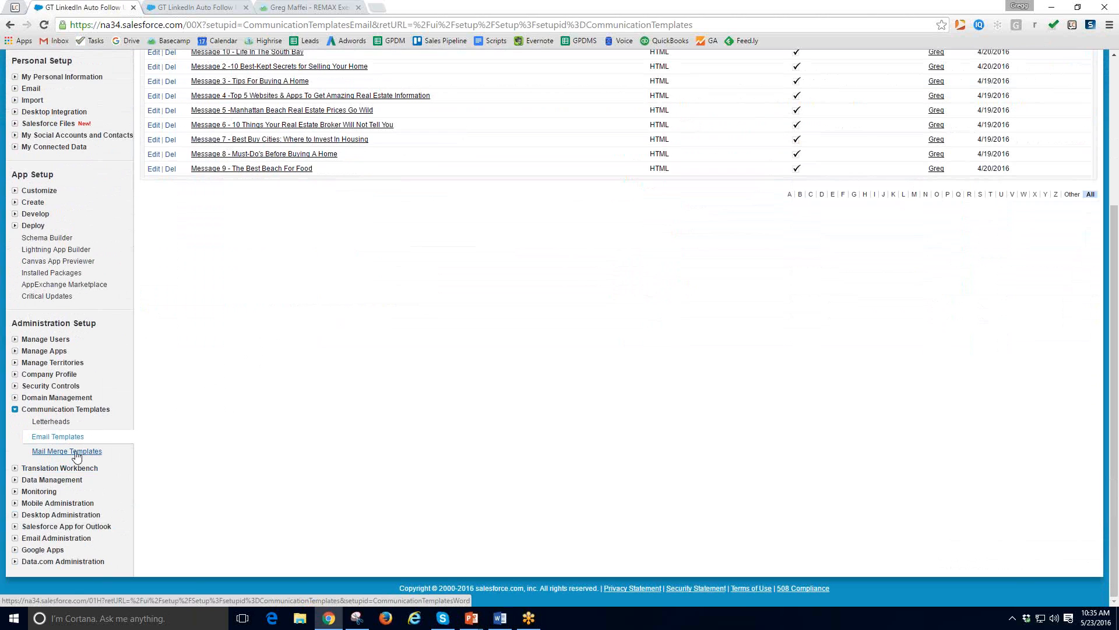
pyautogui.scroll(1, 206, 416)
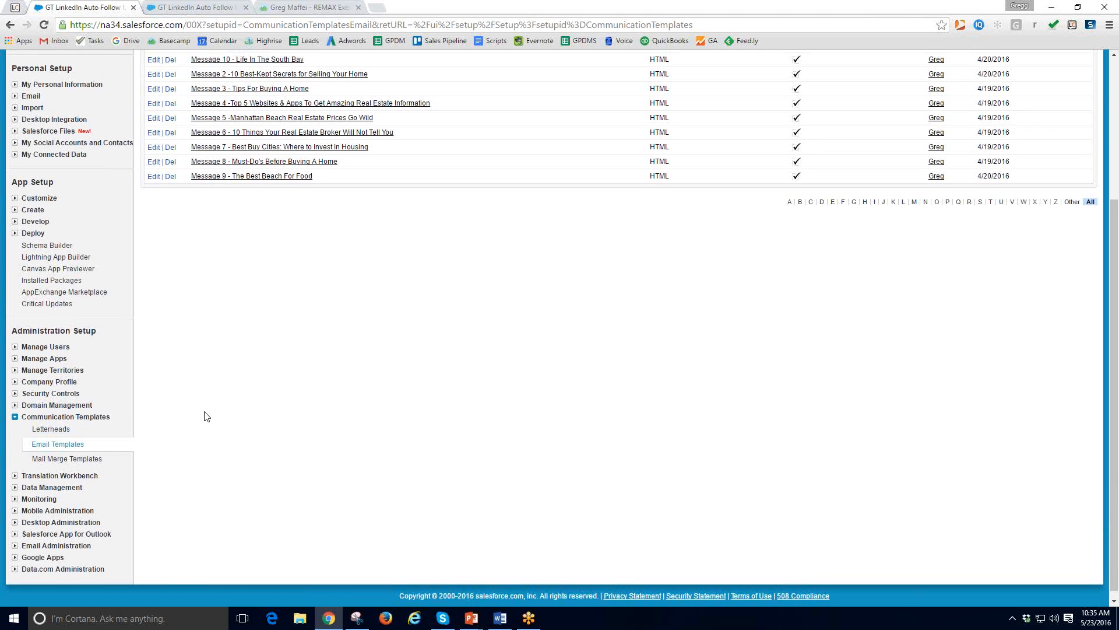
pyautogui.scroll(3, 205, 415)
pyautogui.scroll(-2, 205, 415)
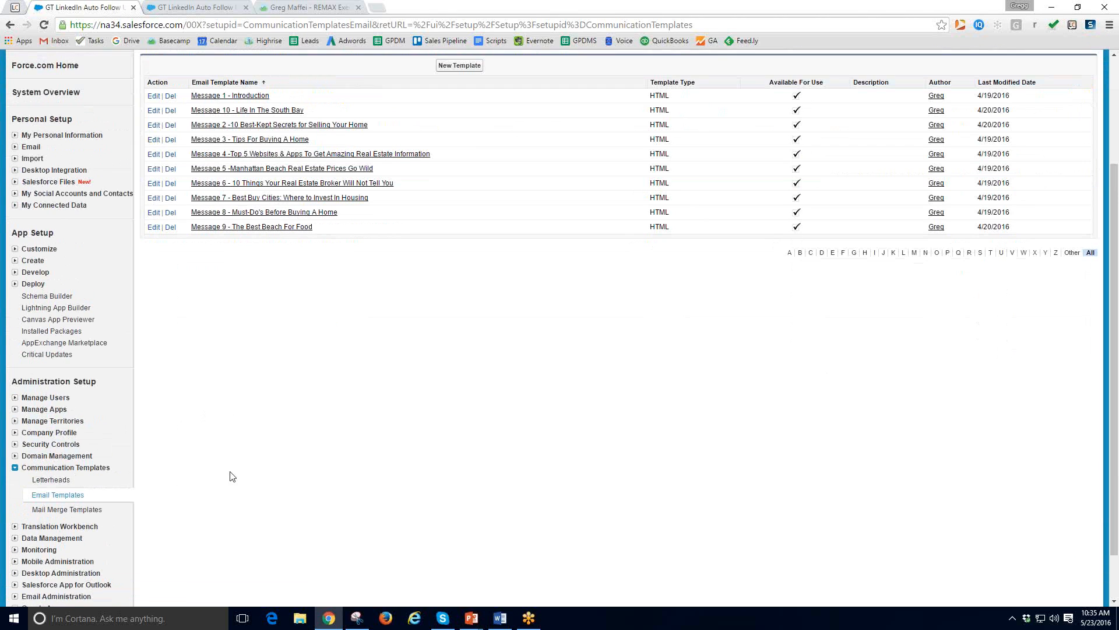
# Step: Open the list of all workflow rules under Workflow & Approvals in the App Setup's Create section
pyautogui.scroll(1, 231, 471)
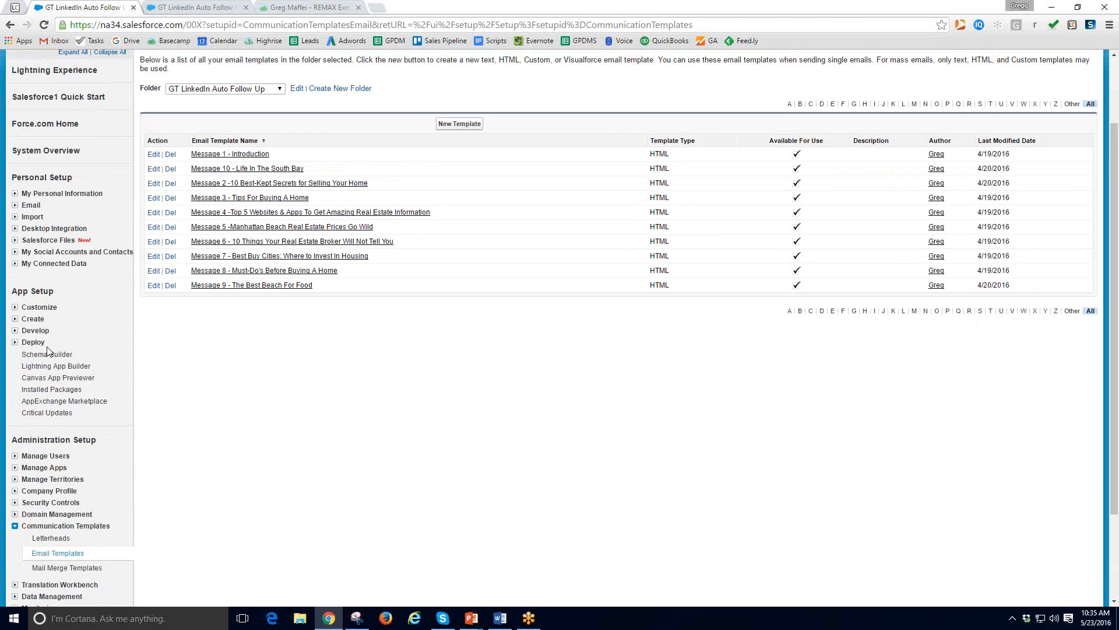
pyautogui.click(40, 293)
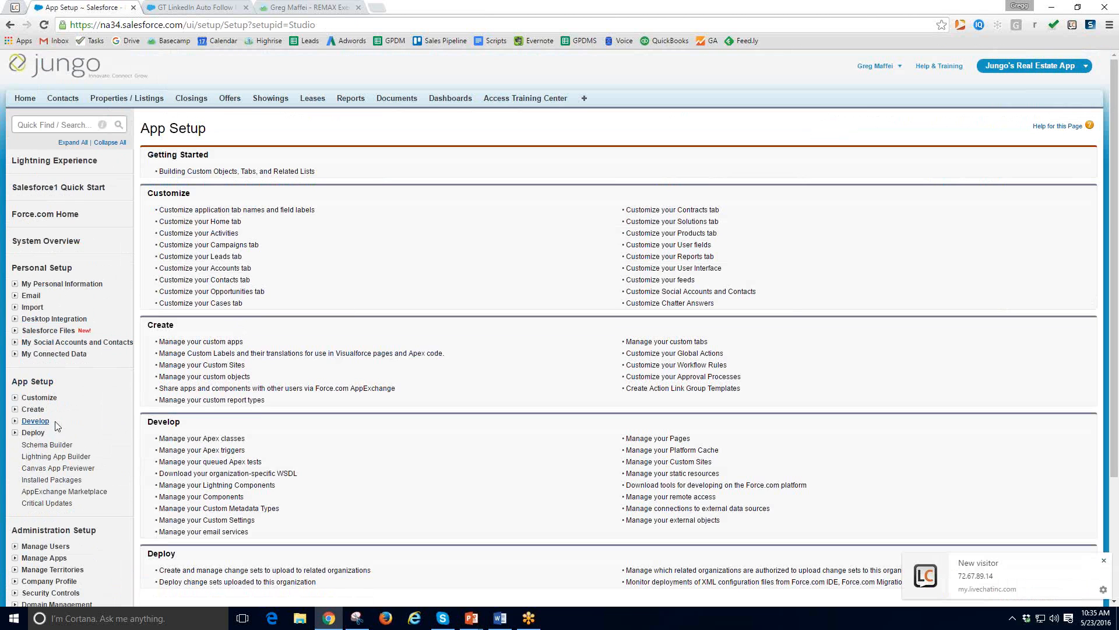
pyautogui.scroll(-2, 58, 431)
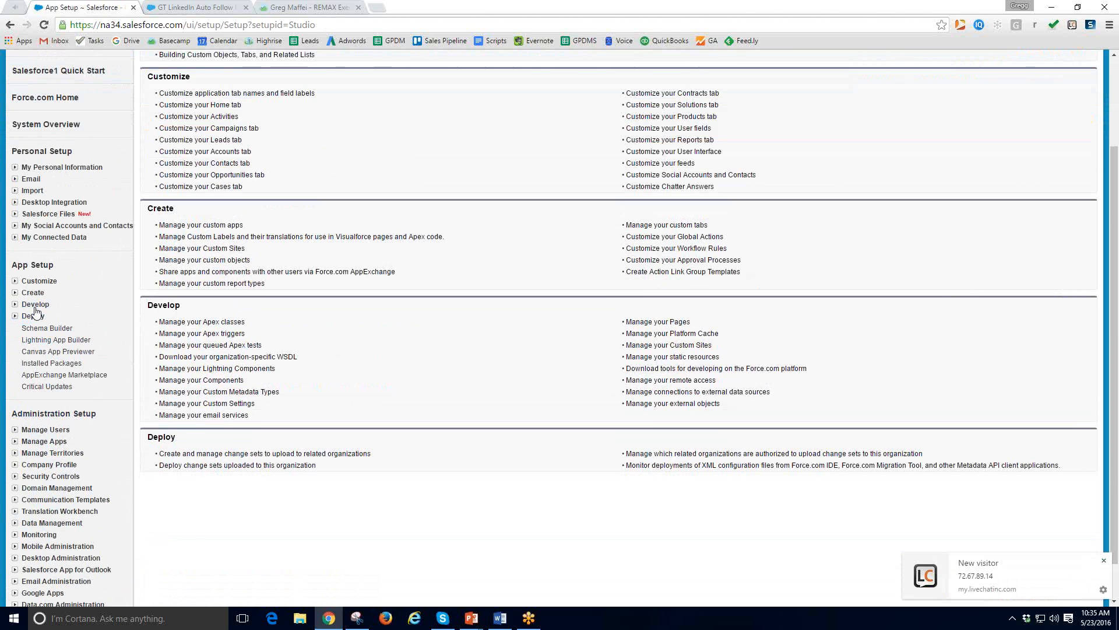
pyautogui.click(32, 293)
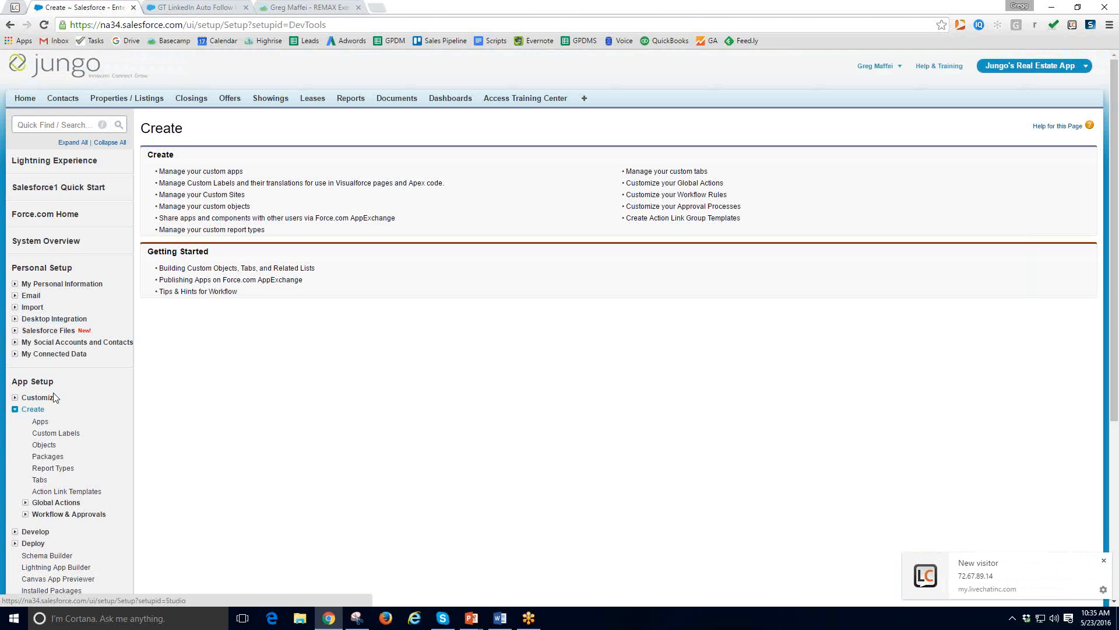
pyautogui.scroll(-2, 85, 420)
pyautogui.click(78, 398)
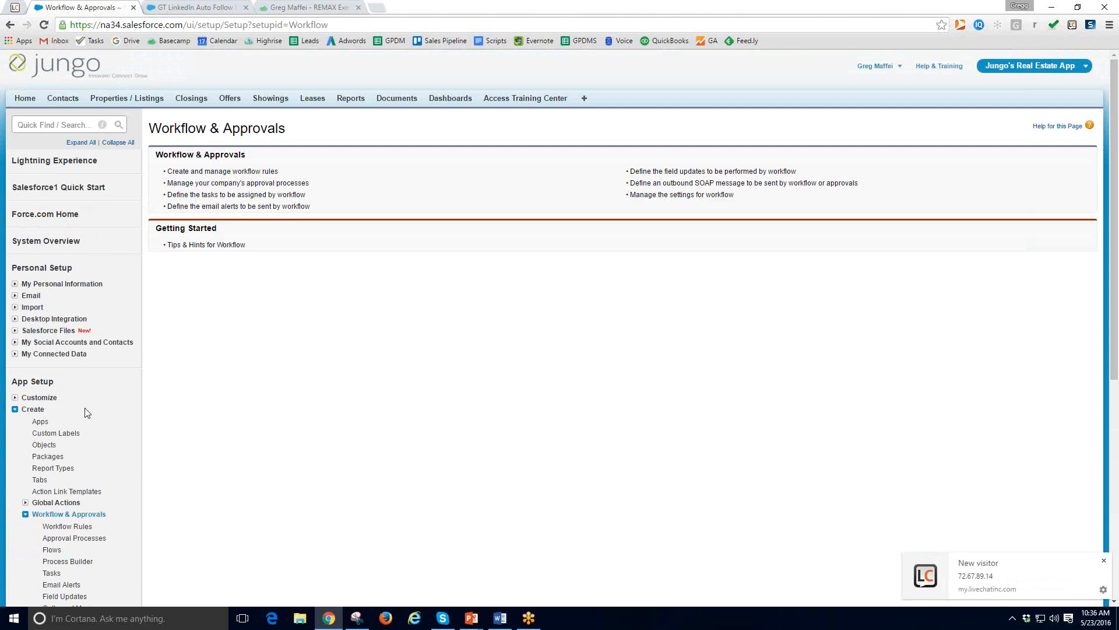
pyautogui.scroll(-2, 87, 416)
pyautogui.click(77, 410)
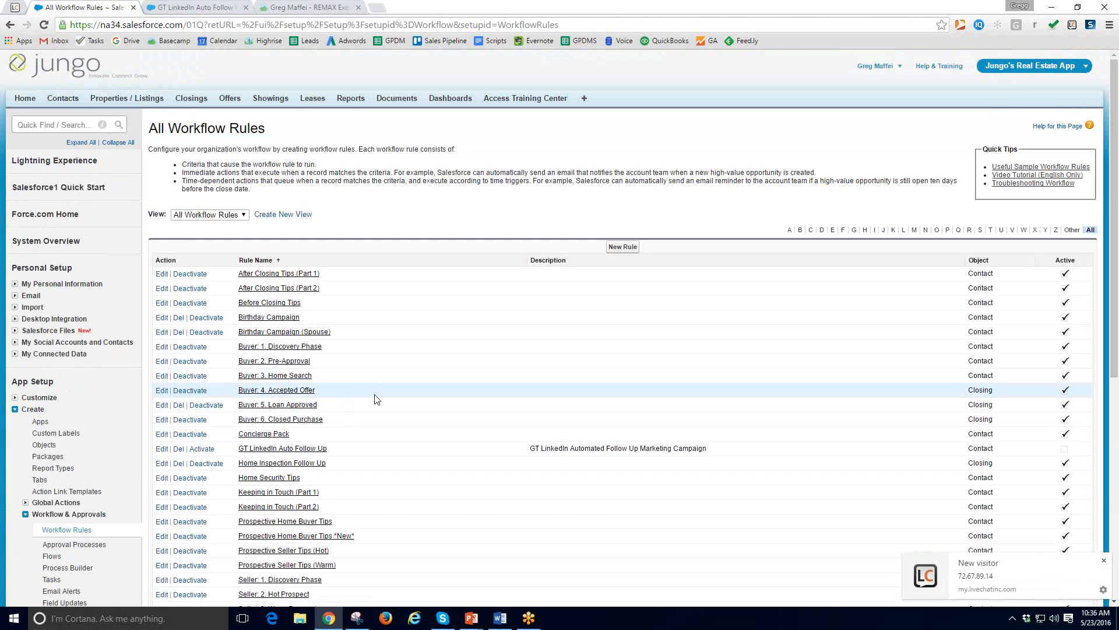
# Step: Open the GT LinkedIn Auto Follow Up rule, review its details and start editing its workflow actions
pyautogui.click(258, 452)
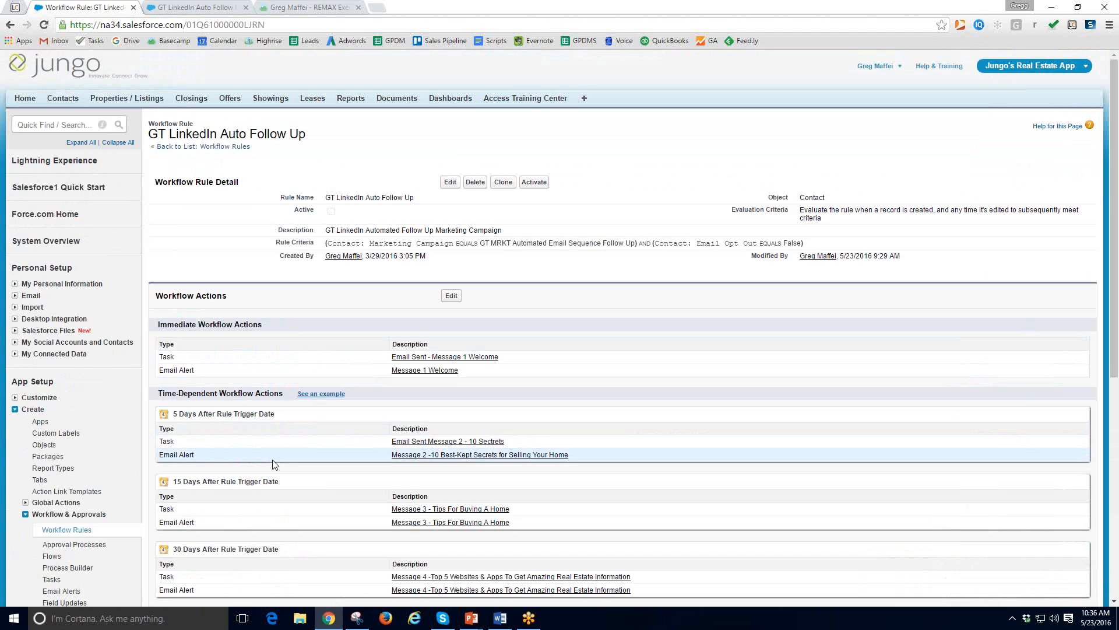
pyautogui.scroll(-1, 273, 464)
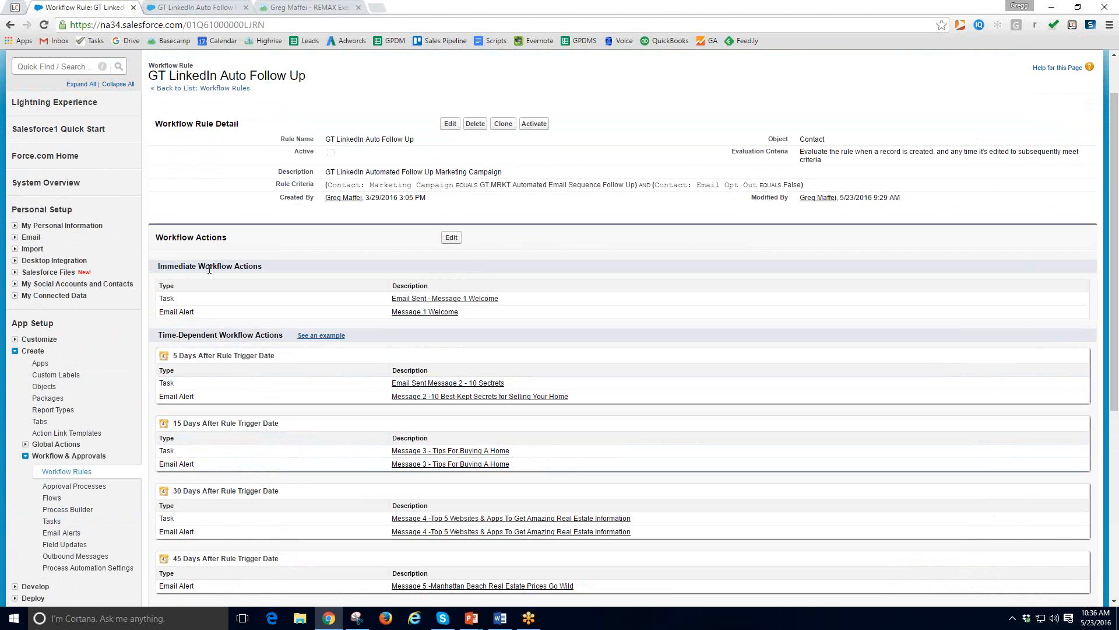
pyautogui.scroll(1, 210, 274)
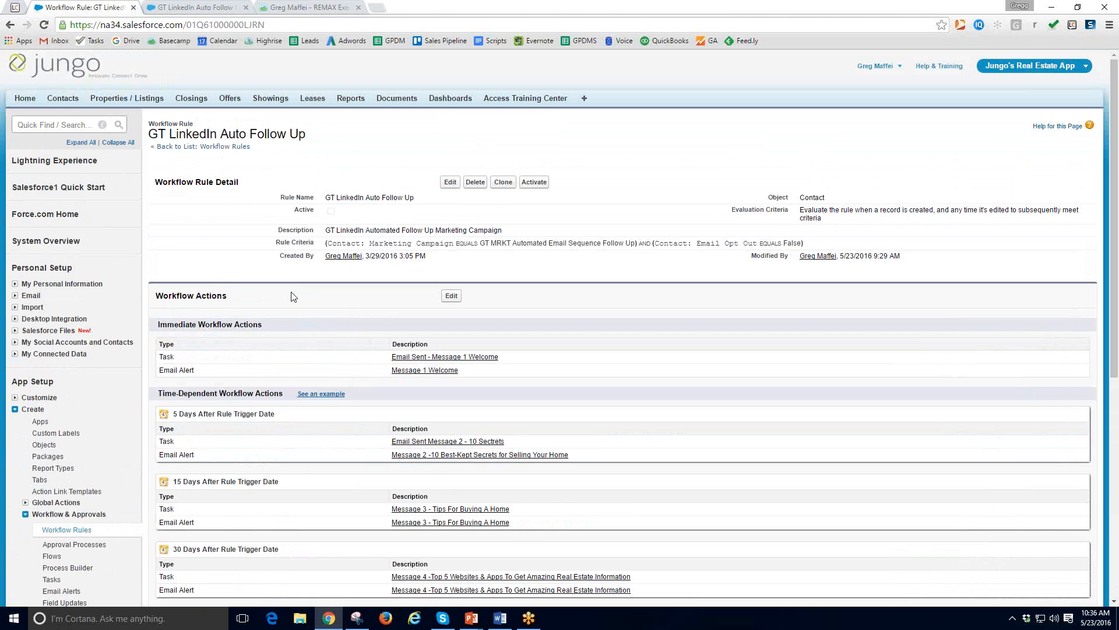
pyautogui.scroll(-1, 293, 297)
pyautogui.scroll(-1, 293, 297)
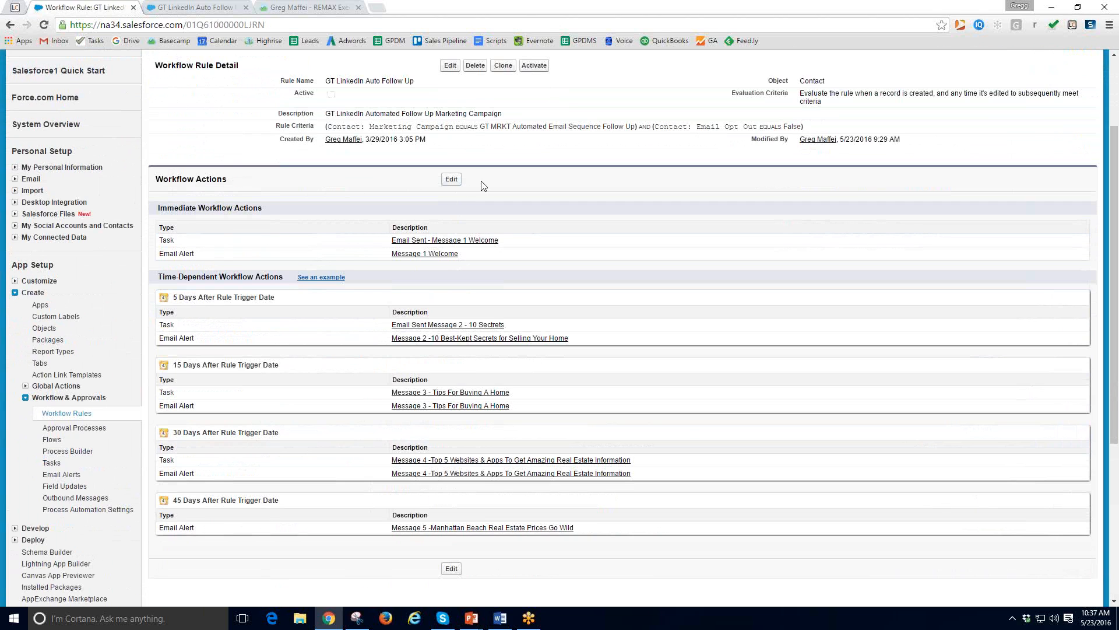
pyautogui.click(451, 179)
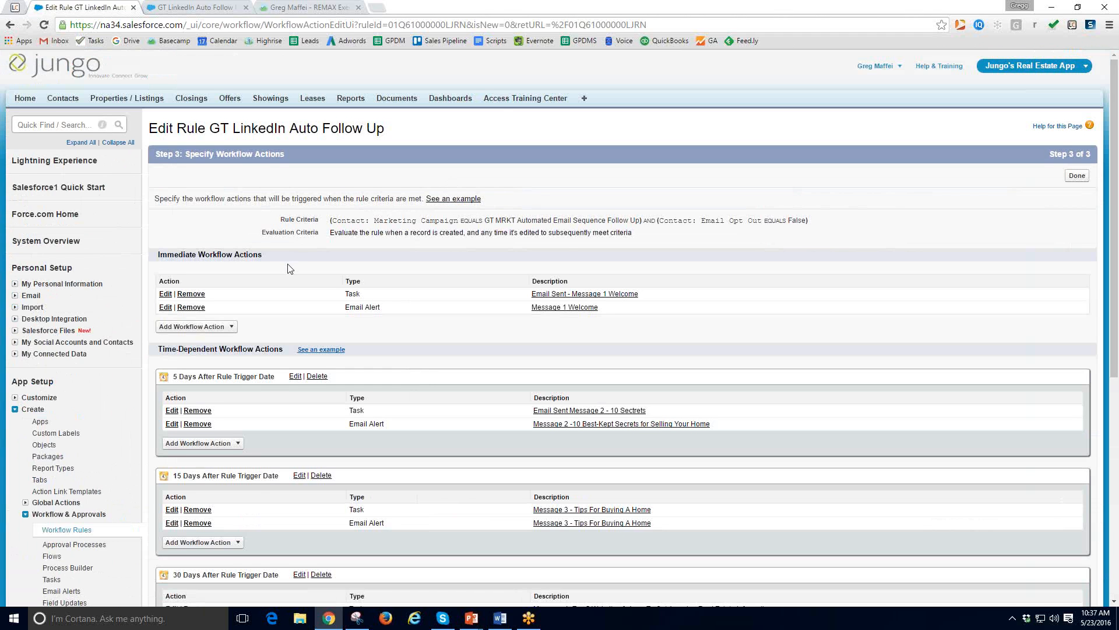
pyautogui.scroll(-1, 289, 268)
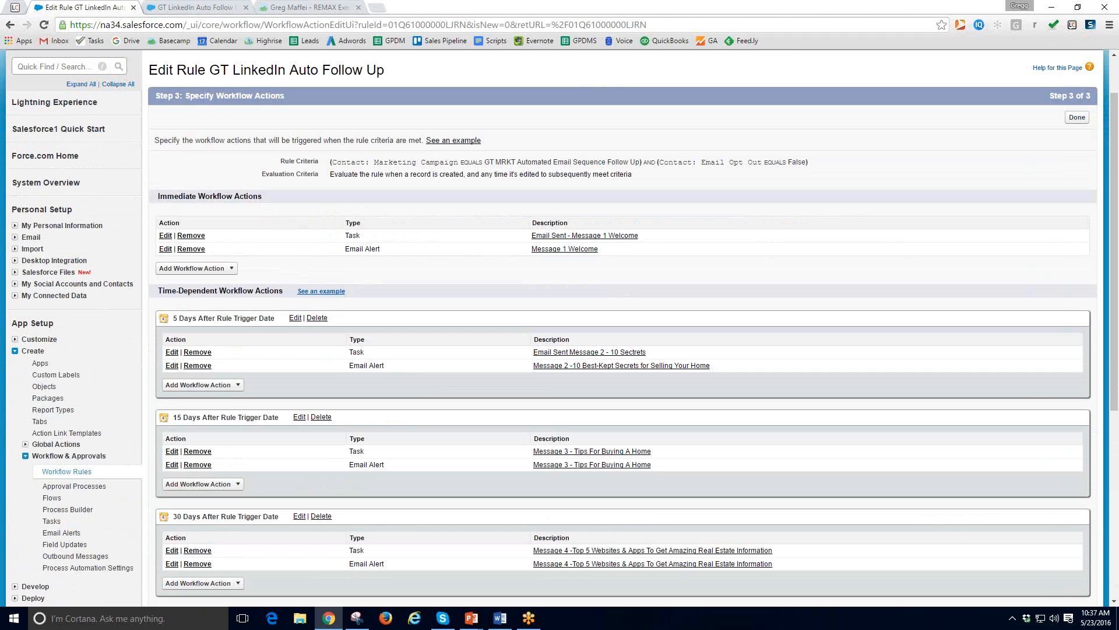
# Step: Switch to the PowerPoint presentation, view its slides back to the first one, and move its window away from the browser
pyautogui.click(471, 617)
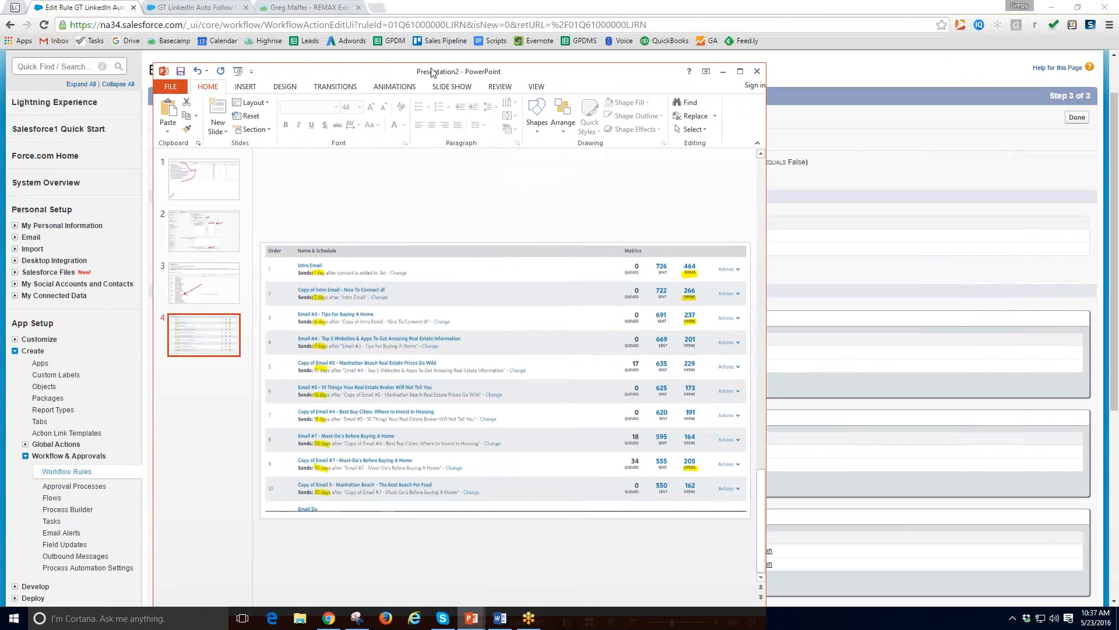
pyautogui.click(194, 288)
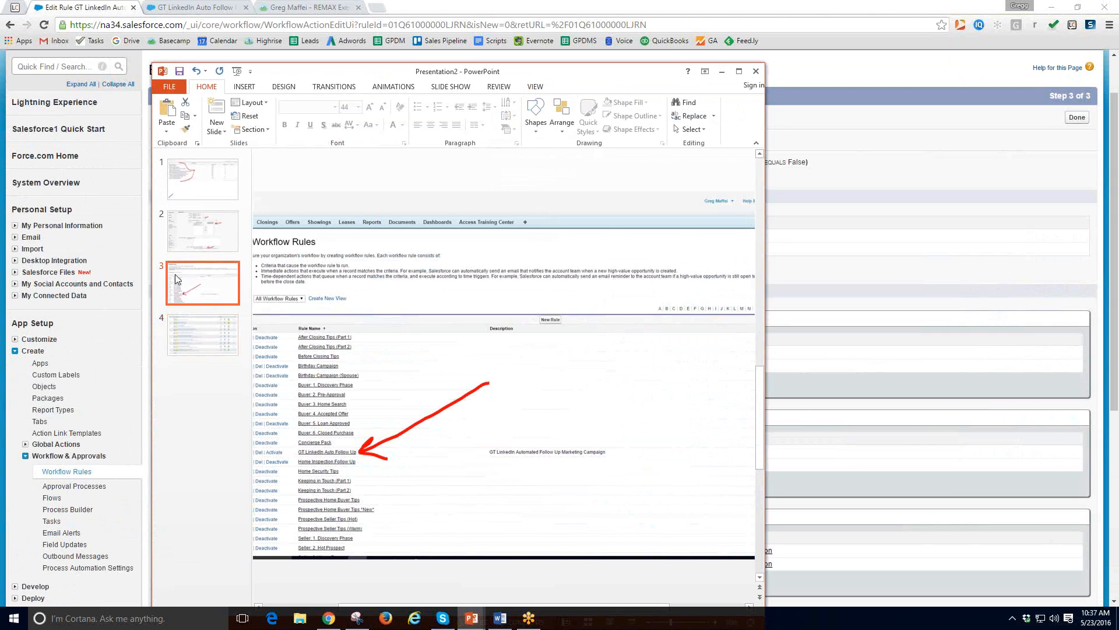
pyautogui.click(195, 229)
pyautogui.click(207, 197)
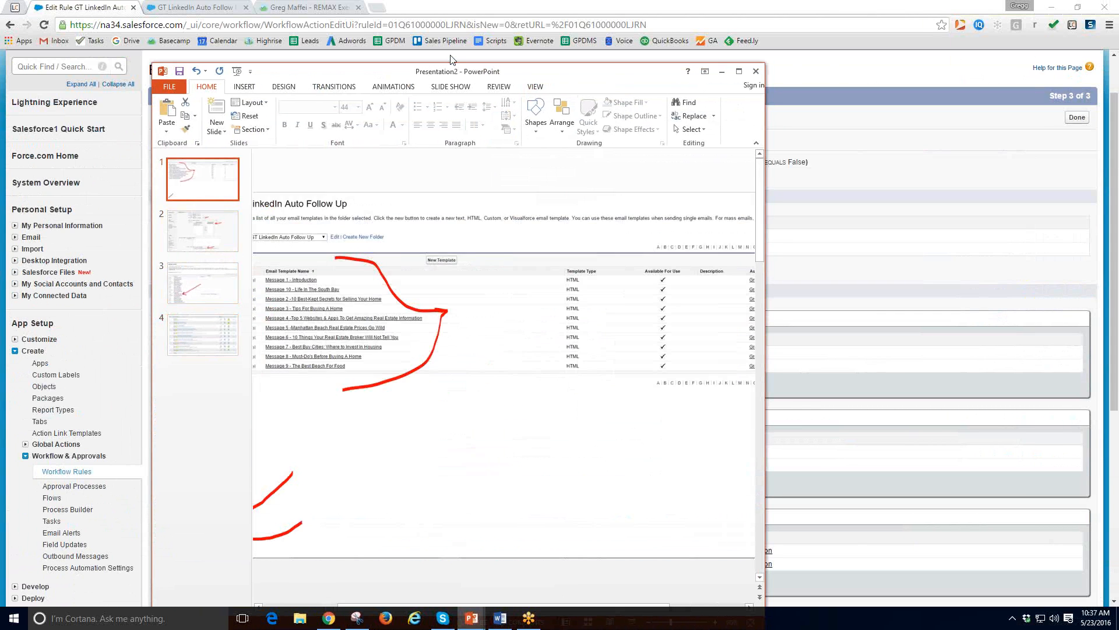
pyautogui.moveTo(376, 74); pyautogui.dragTo(1118, 68)
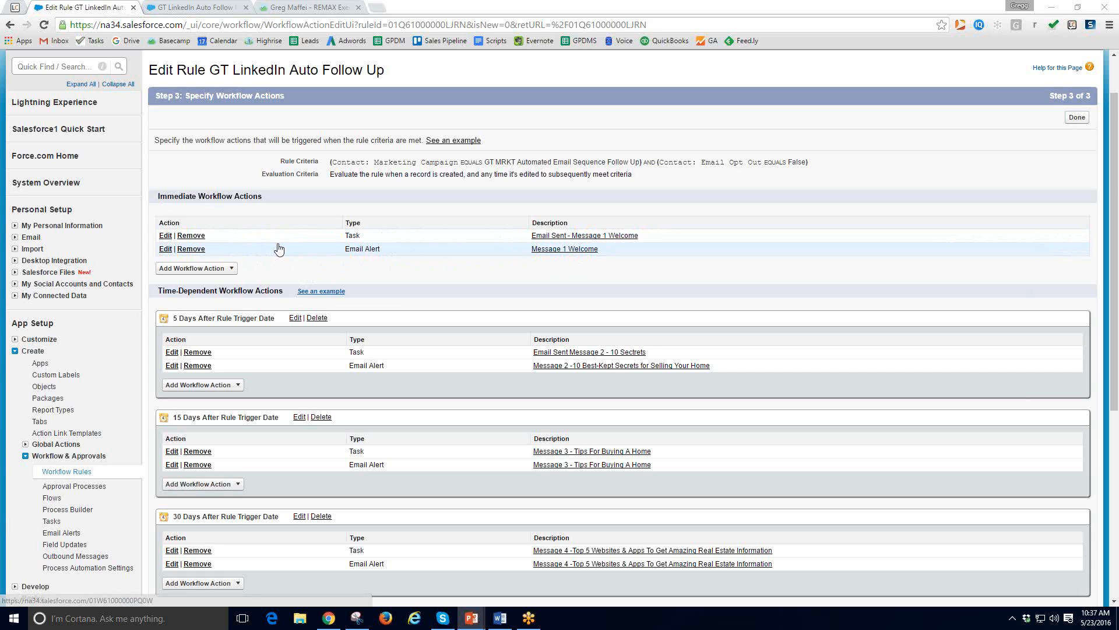
# Step: In Salesforce, check the Message 1 Welcome email alert against the GT LinkedIn Auto Follow Up email templates and save the alert
pyautogui.click(166, 249)
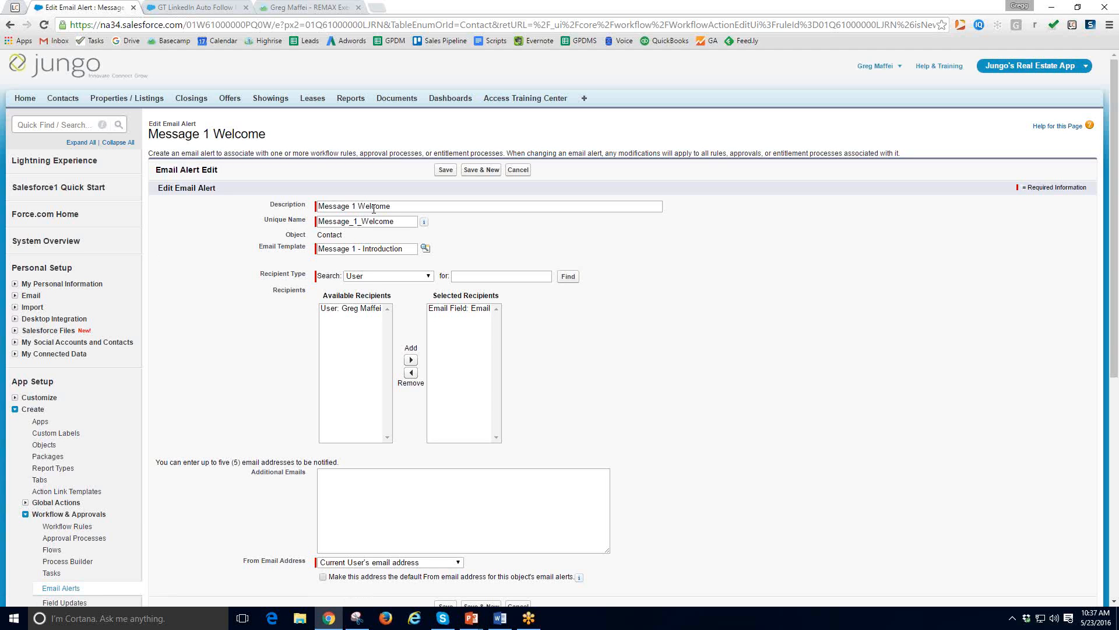
pyautogui.click(187, 7)
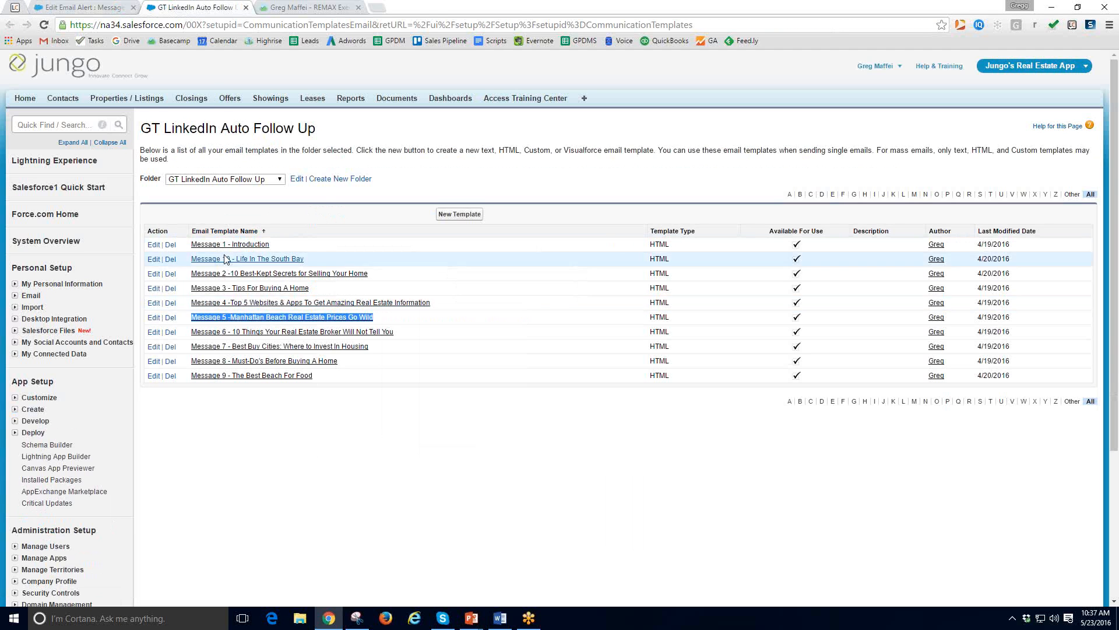
pyautogui.click(95, 8)
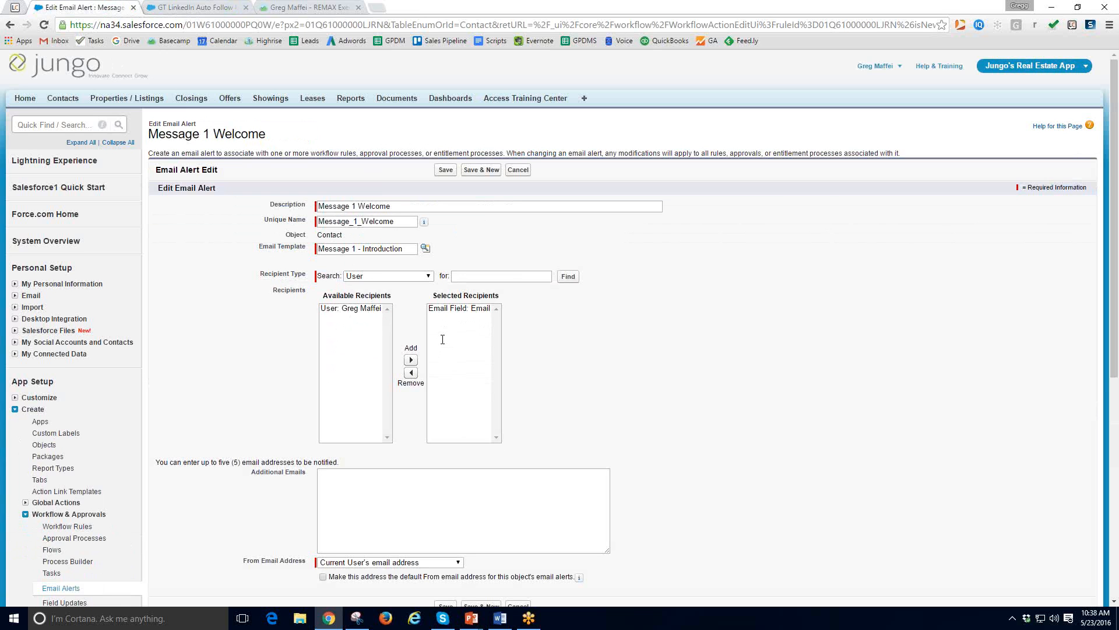
pyautogui.click(445, 170)
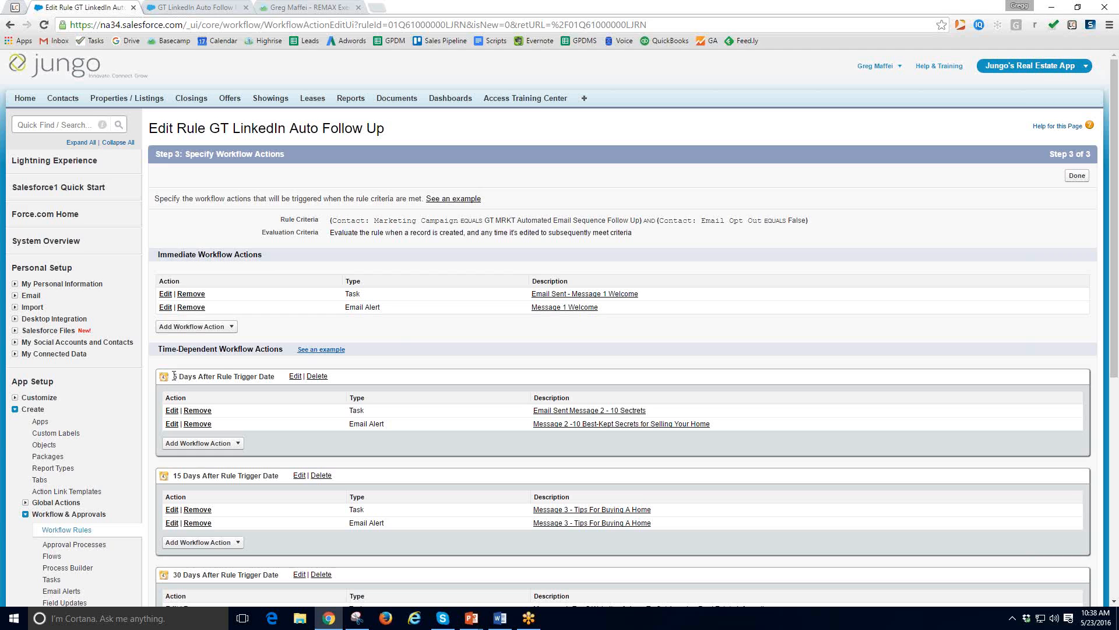
# Step: Examine the rule's time-dependent workflow actions, starting by highlighting the 5-day trigger heading
pyautogui.moveTo(275, 377); pyautogui.dragTo(175, 376)
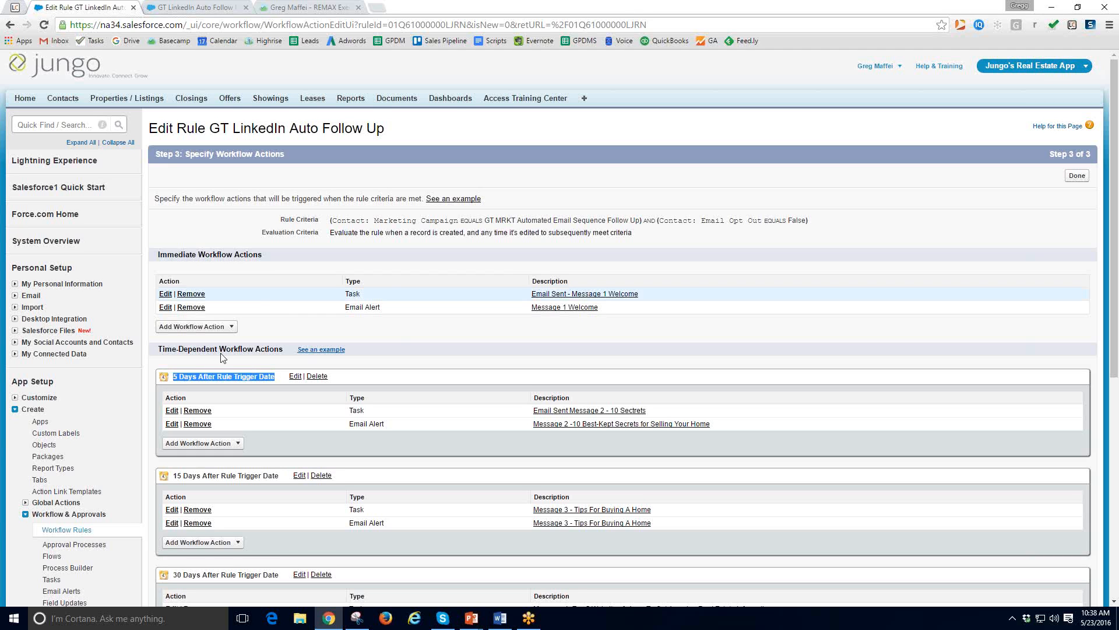
pyautogui.scroll(-3, 295, 296)
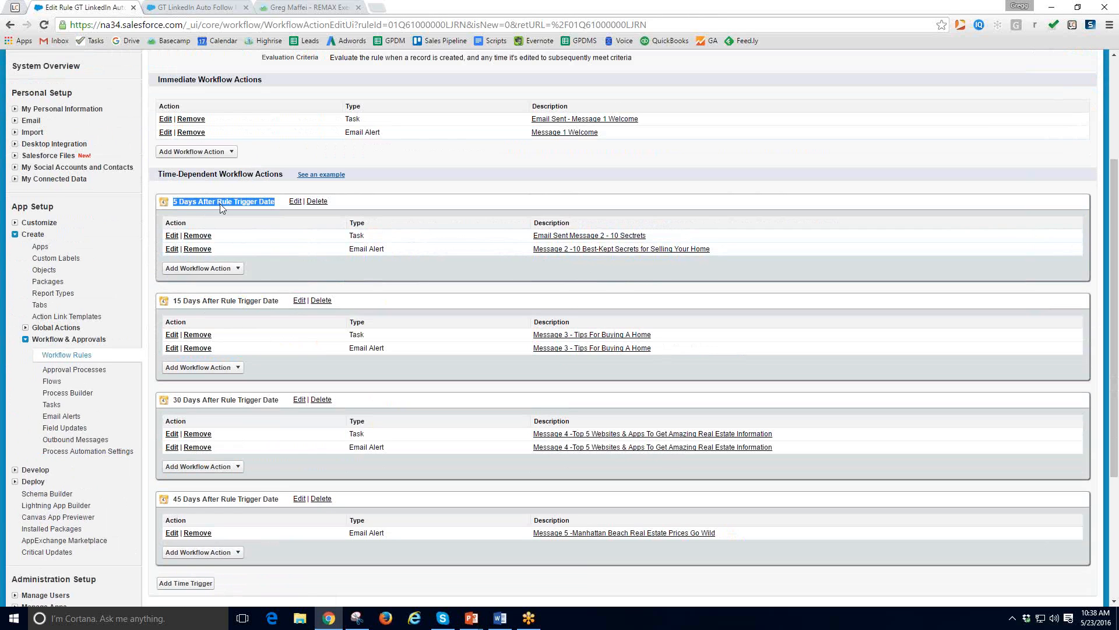
# Step: Examine the rule's 15-day, 30-day and 45-day trigger actions and compare them with the GT LinkedIn Auto Follow Up email template list
pyautogui.moveTo(279, 300); pyautogui.dragTo(208, 303)
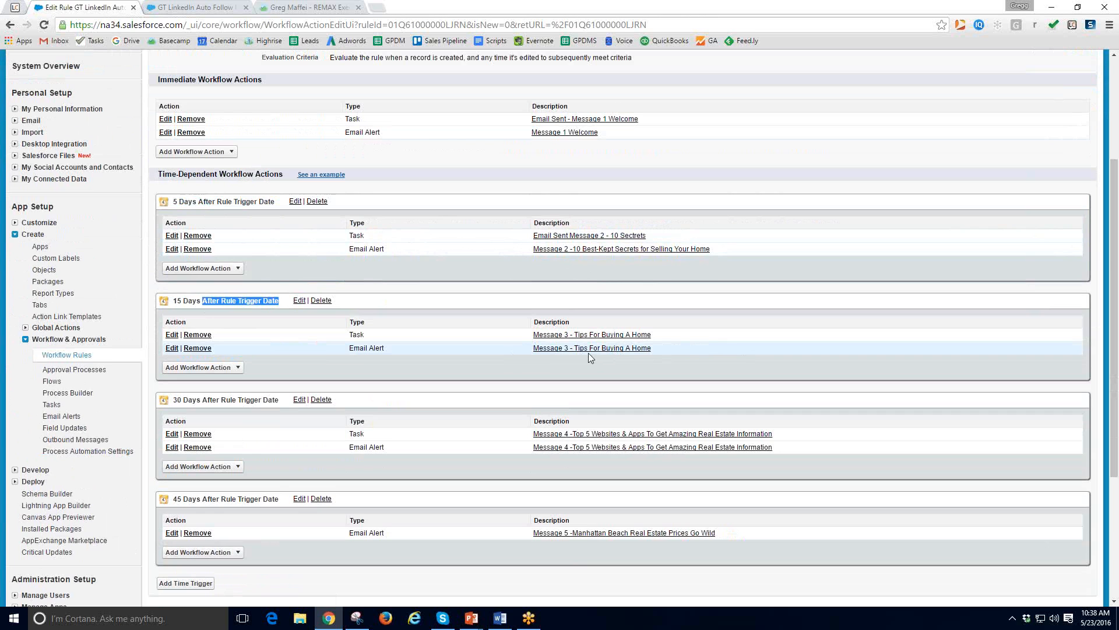
pyautogui.scroll(-1, 313, 358)
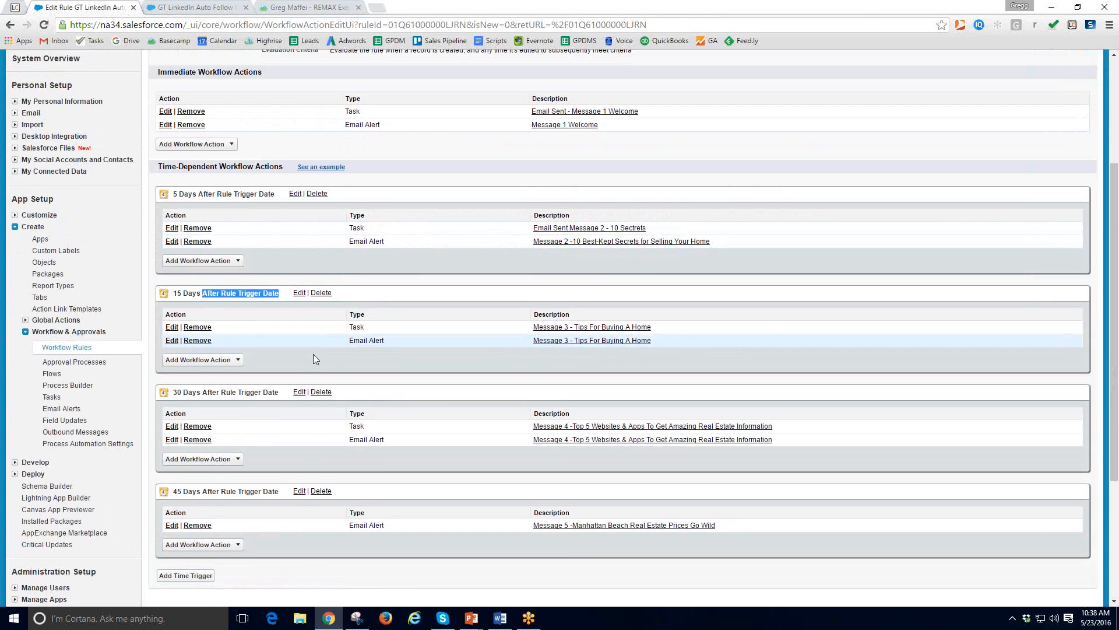
pyautogui.scroll(-2, 313, 354)
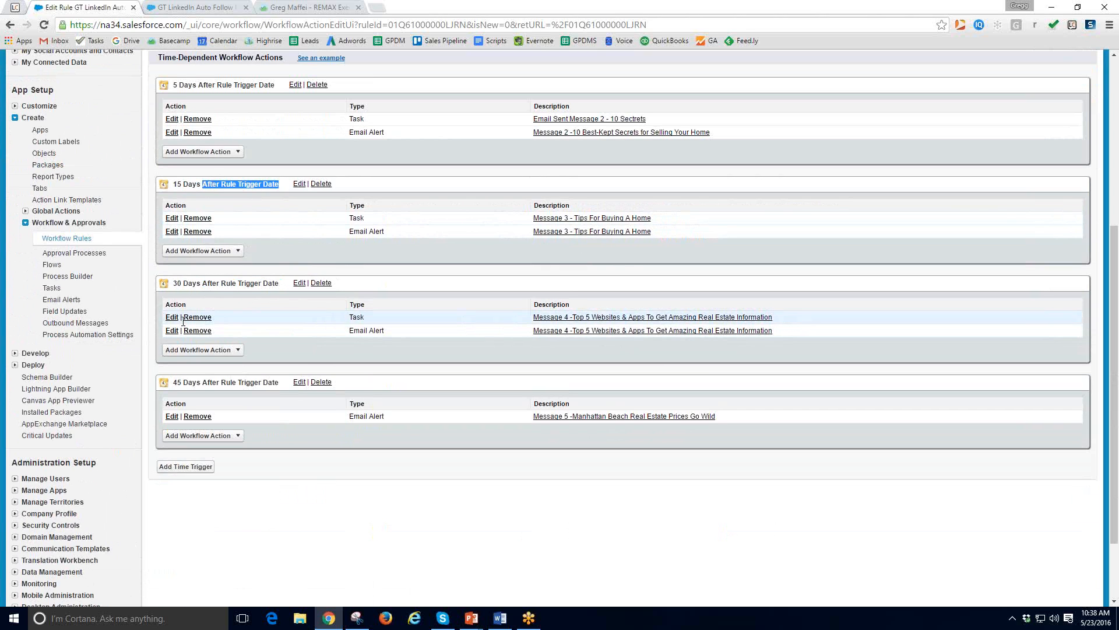
pyautogui.moveTo(173, 383); pyautogui.dragTo(273, 383)
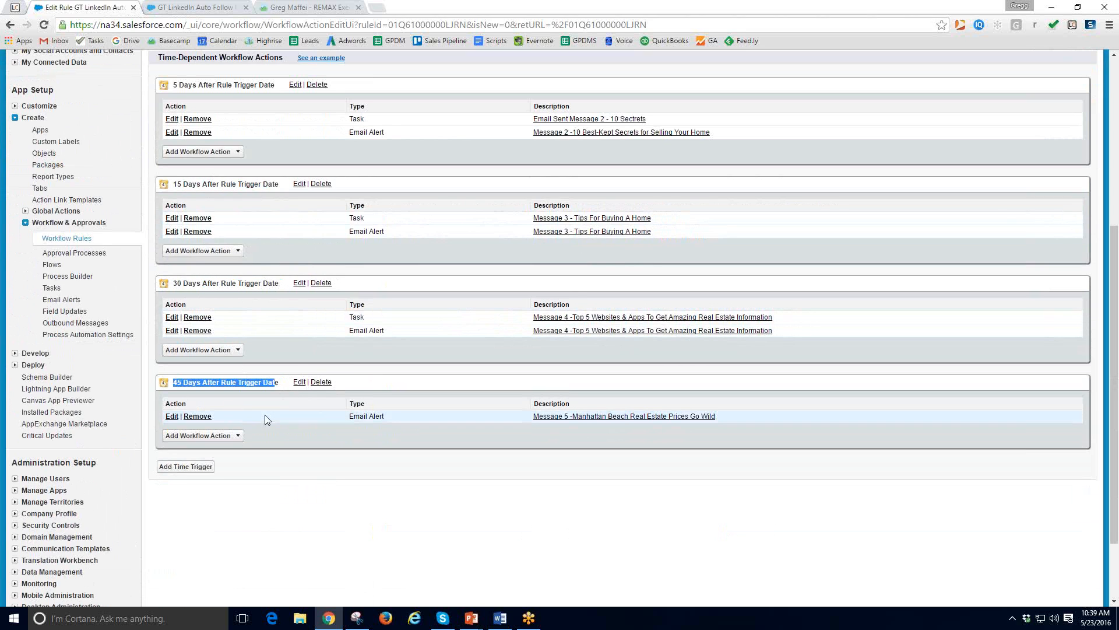
pyautogui.scroll(-1, 264, 415)
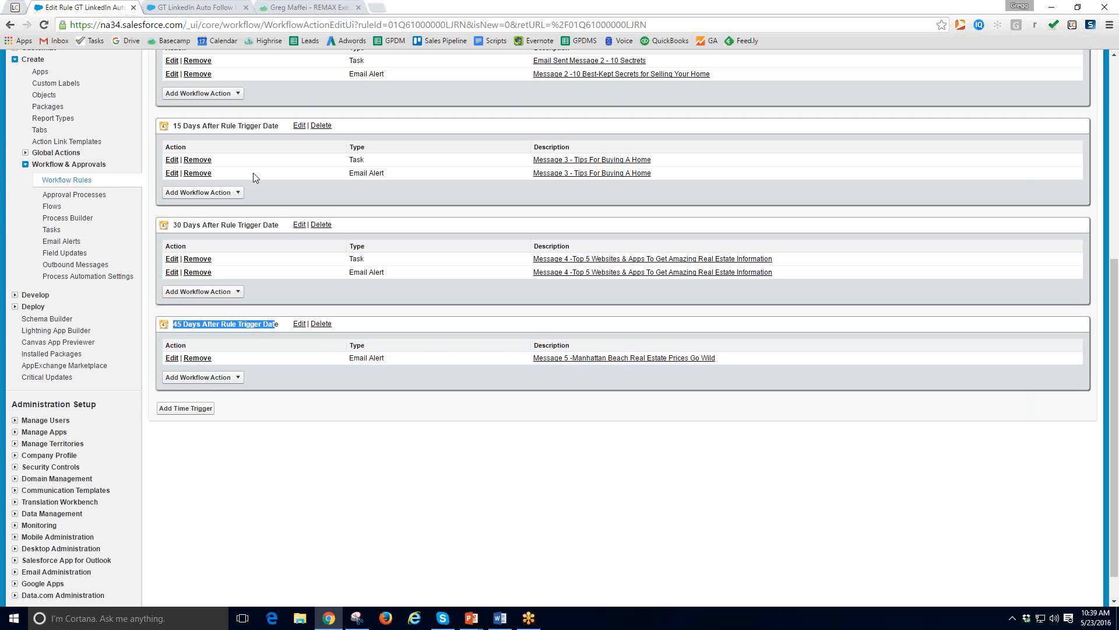
pyautogui.click(205, 8)
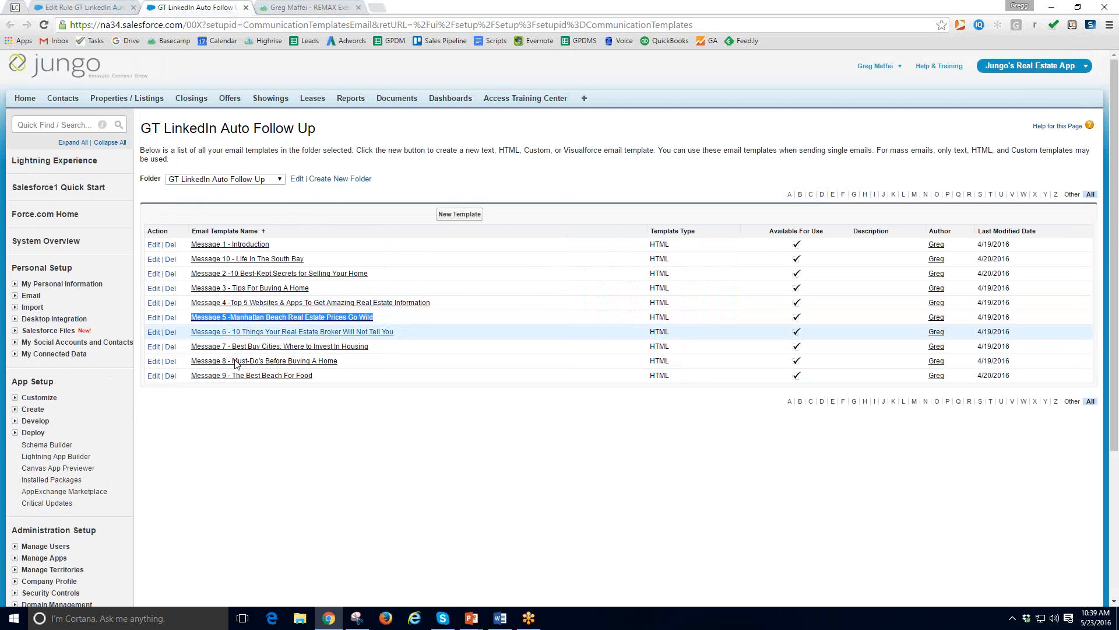
pyautogui.click(82, 8)
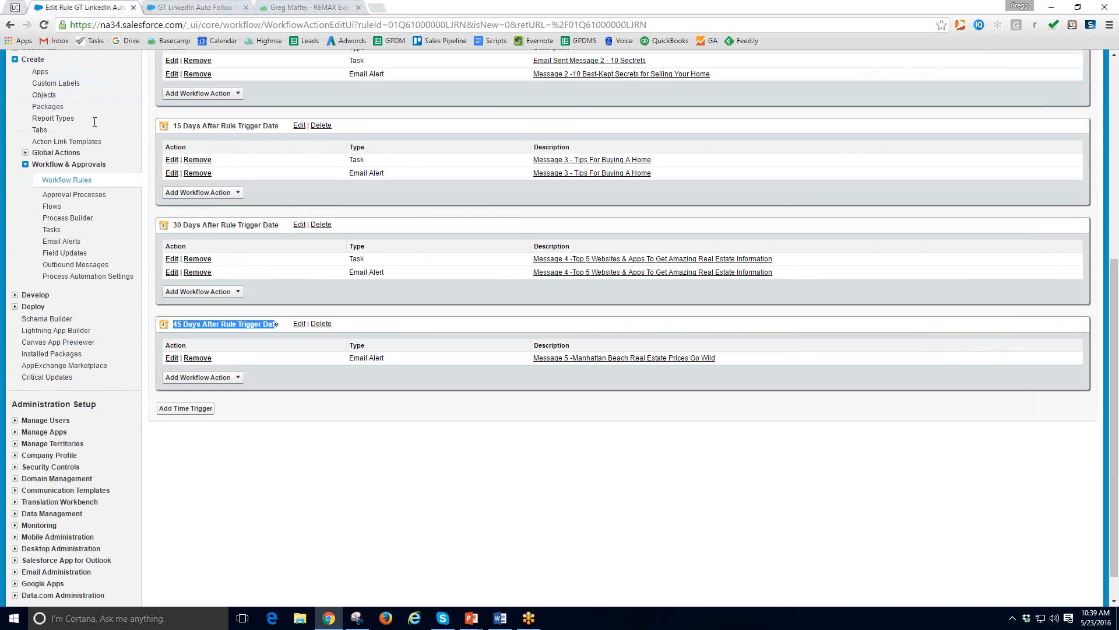
pyautogui.click(181, 10)
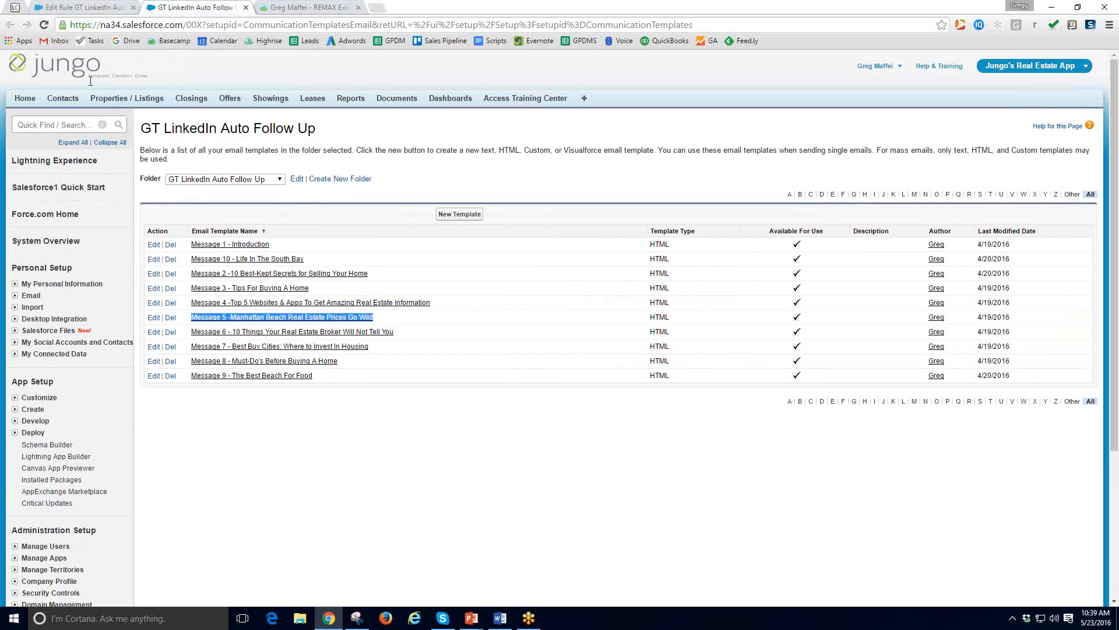
pyautogui.click(119, 8)
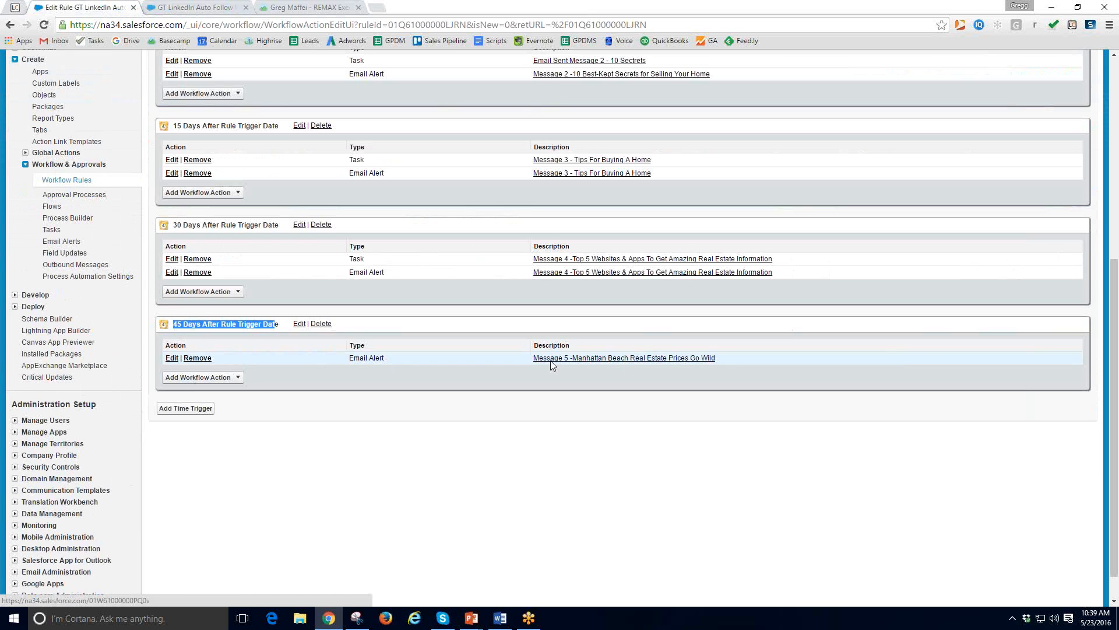
# Step: Add a new task under the 45-day trigger and assign it to the recently viewed user
pyautogui.click(238, 377)
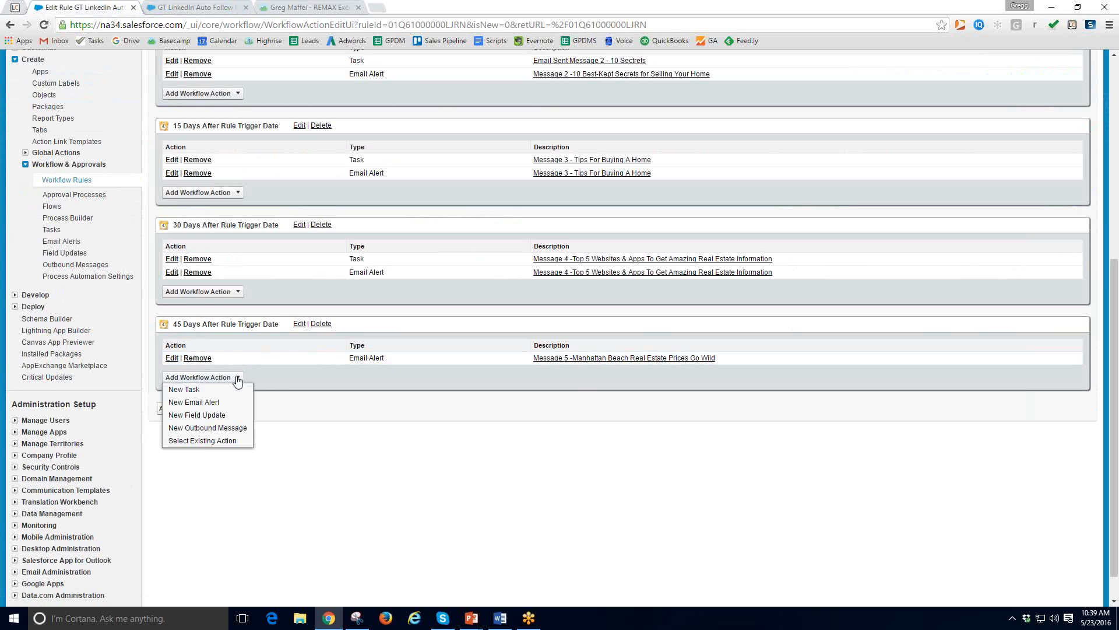
pyautogui.click(185, 390)
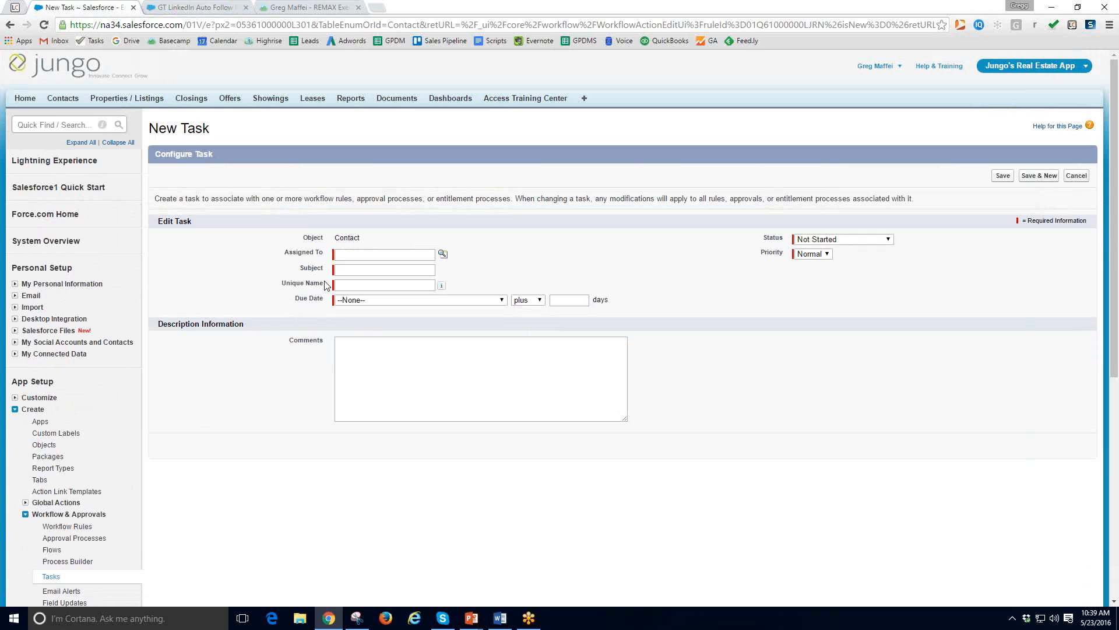
pyautogui.click(407, 254)
pyautogui.click(442, 255)
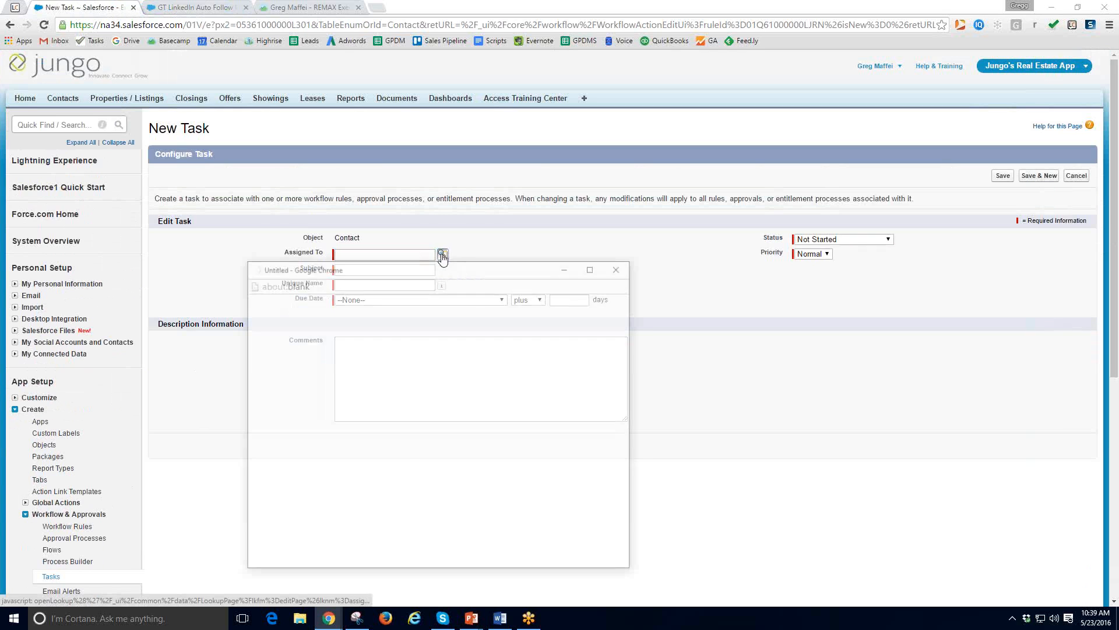
pyautogui.click(269, 406)
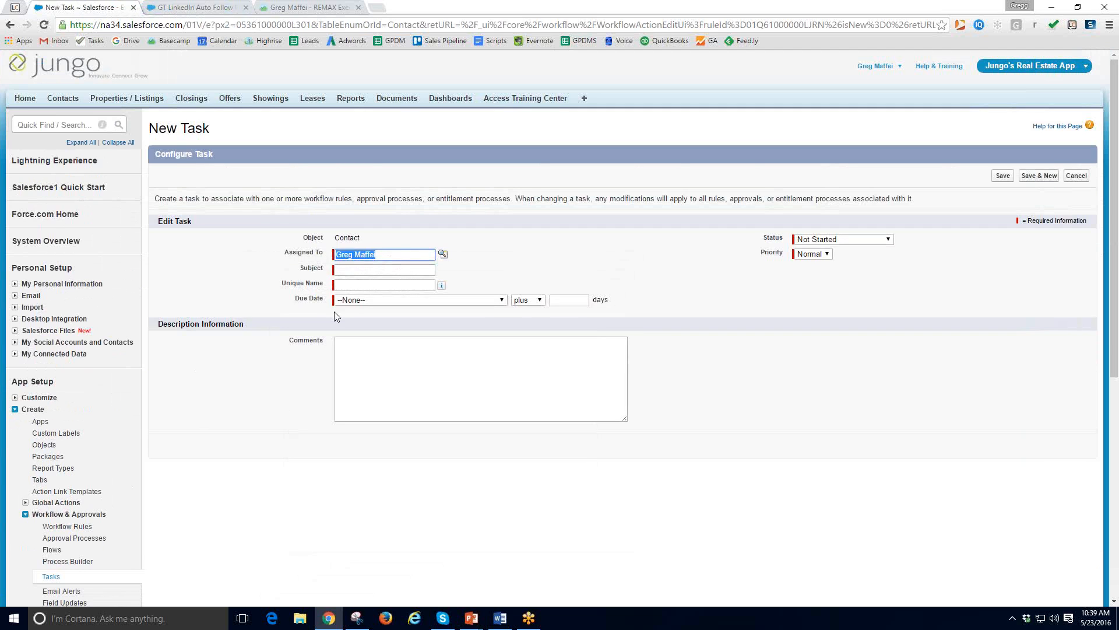
# Step: Copy the template name "Message 5 -Manhattan Beach Real Estate Prices Go Wild" into the task's subject and fill in its unique name
pyautogui.click(393, 271)
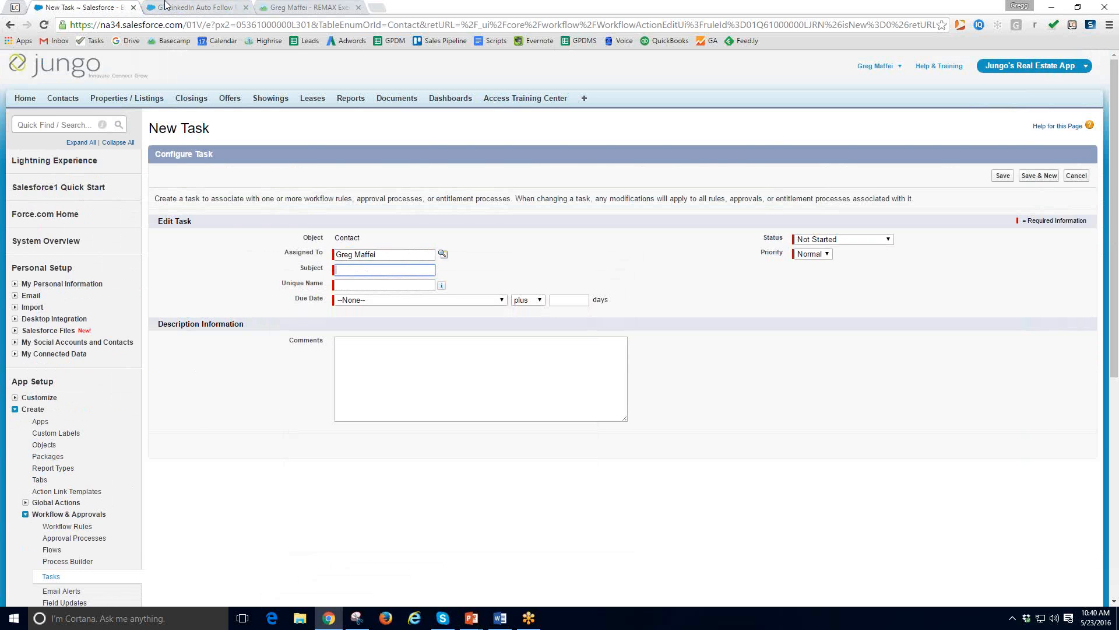
pyautogui.click(193, 7)
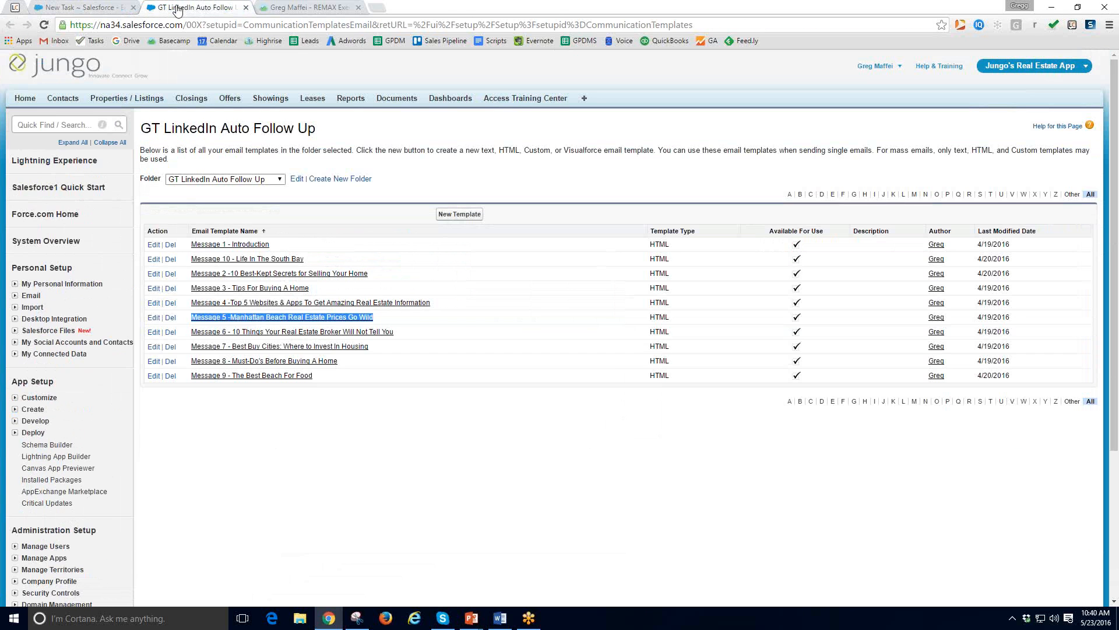
pyautogui.rightClick(290, 319)
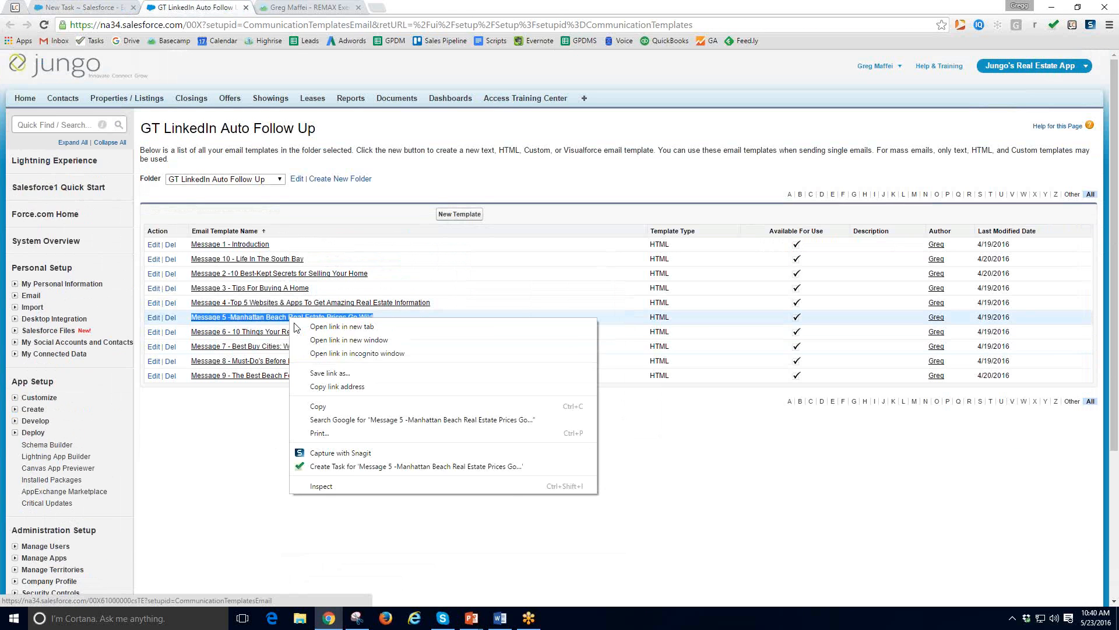
pyautogui.click(315, 406)
pyautogui.click(92, 8)
pyautogui.write('v')
pyautogui.moveTo(343, 270); pyautogui.dragTo(233, 283)
pyautogui.hotkey('ctrl', 'v')
pyautogui.click(367, 334)
# Step: Set the Message 5 task's due date to Rule Trigger Date plus 0 days
pyautogui.click(350, 301)
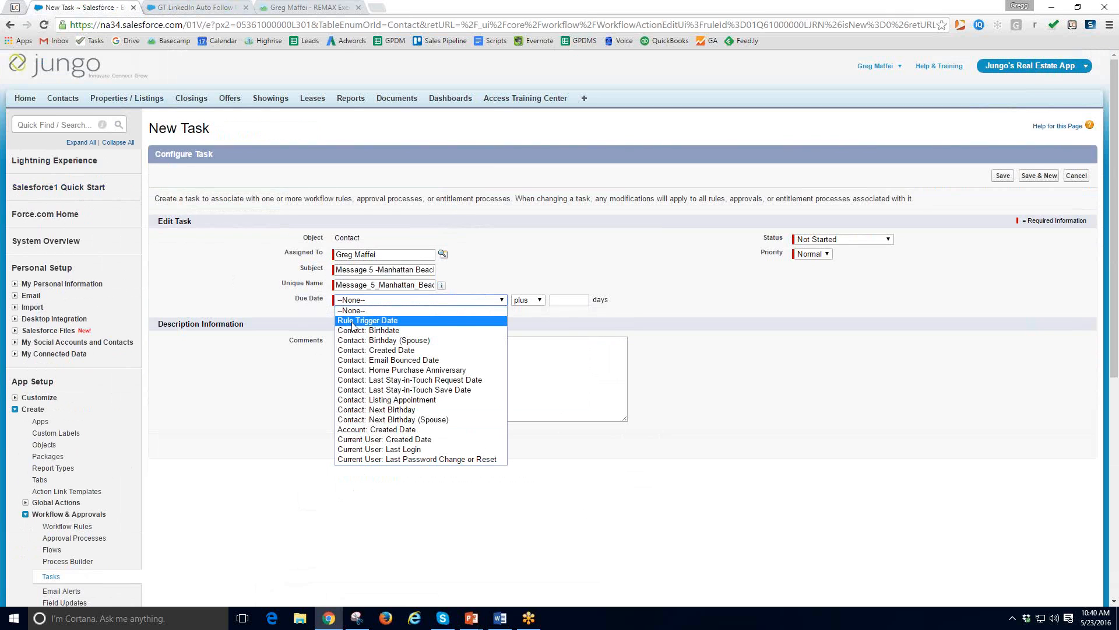
pyautogui.click(353, 326)
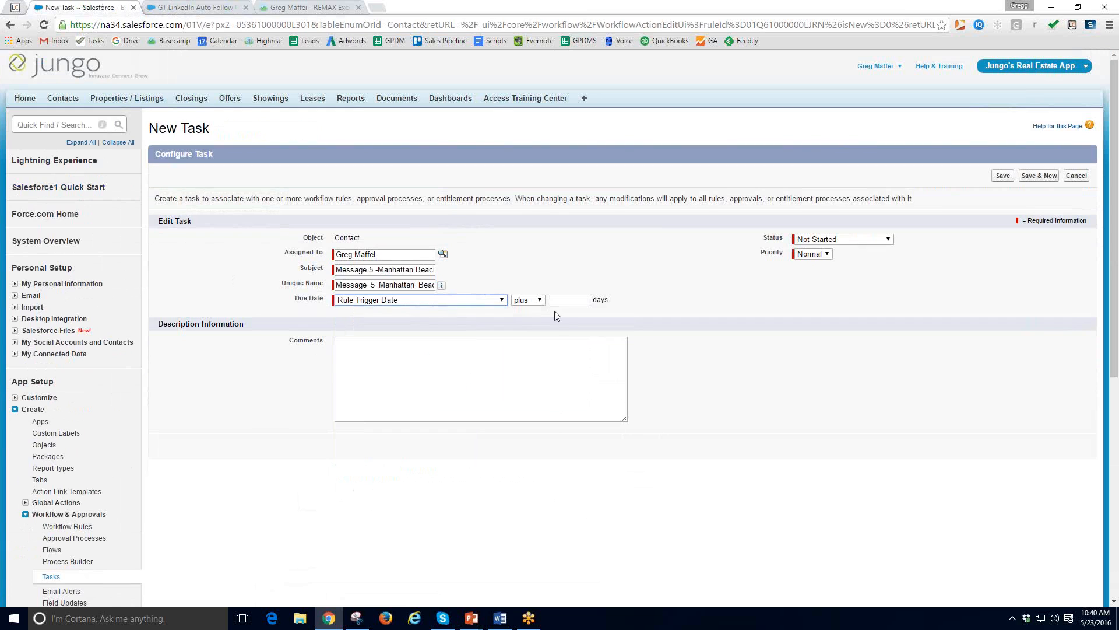
pyautogui.click(580, 301)
pyautogui.write('0')
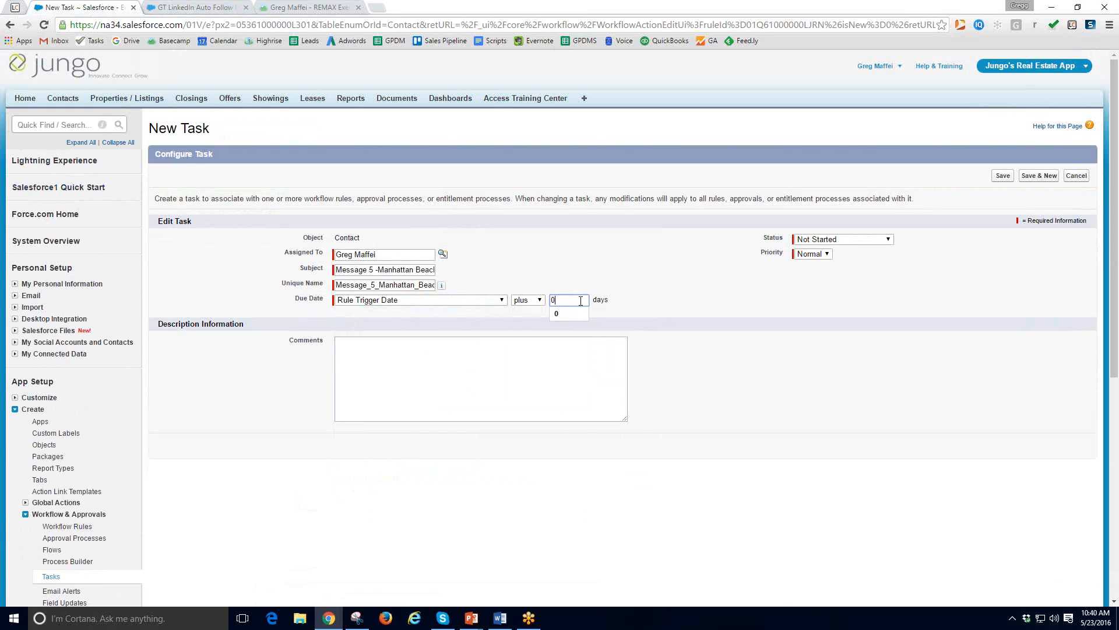
pyautogui.click(561, 313)
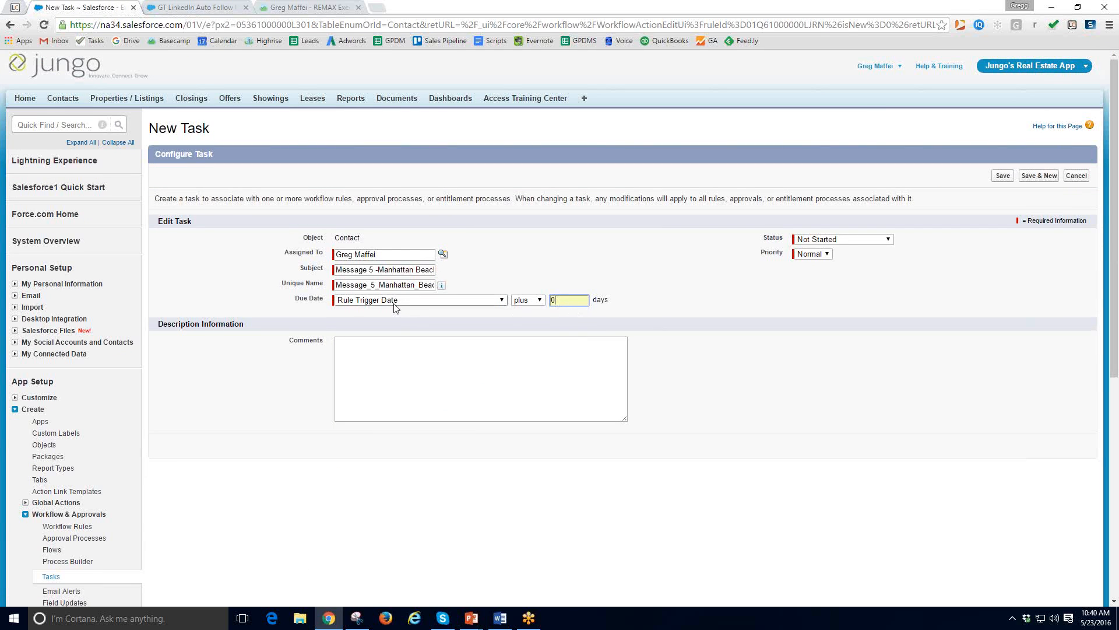
# Step: Set the Message 5 task's status to Completed and save the task
pyautogui.click(840, 240)
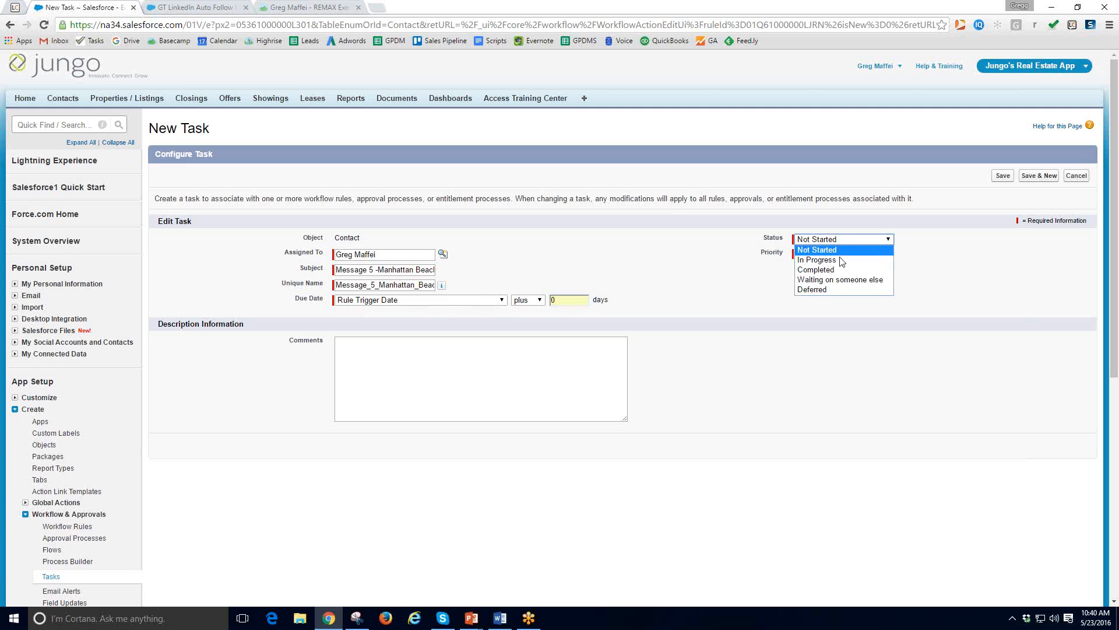
pyautogui.click(829, 270)
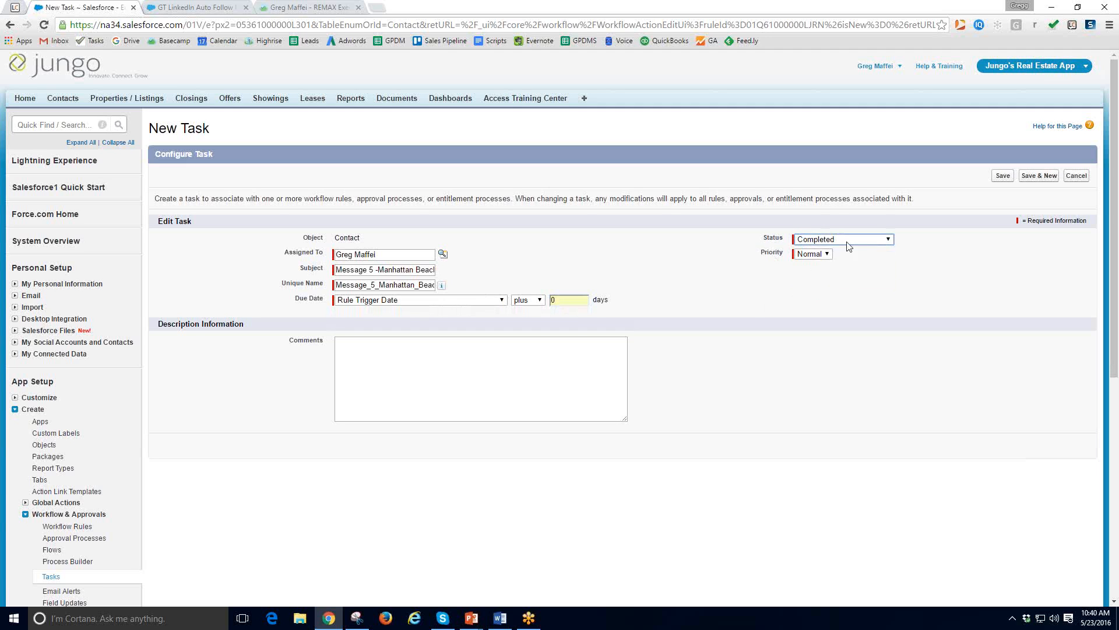
pyautogui.click(1003, 175)
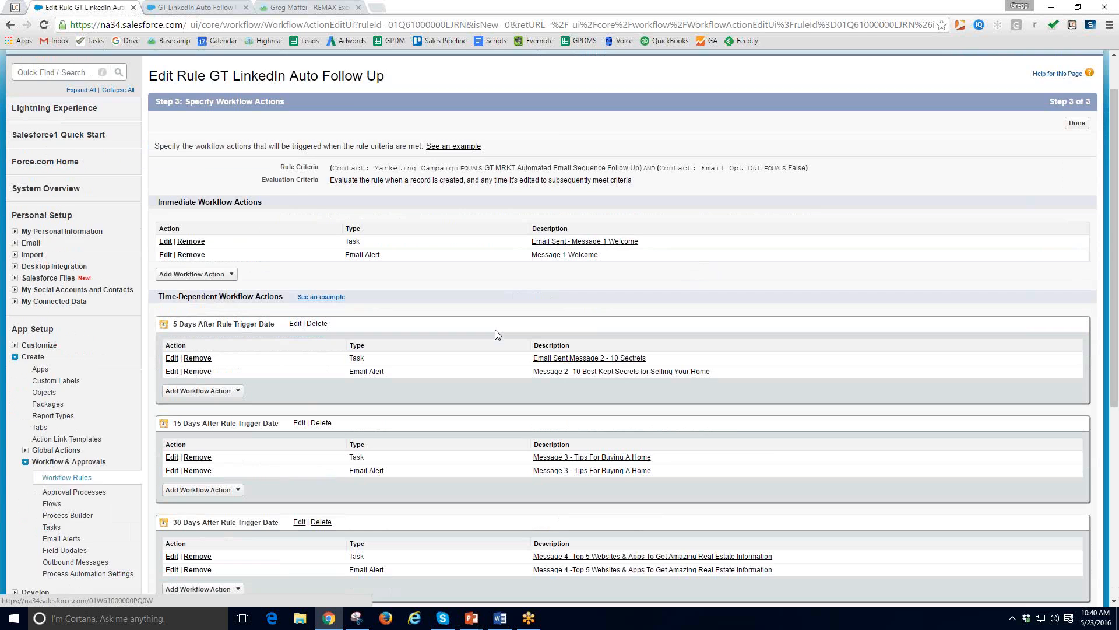
# Step: Add a second new task under the 45-day trigger and assign it to the recently viewed user
pyautogui.scroll(-6, 496, 337)
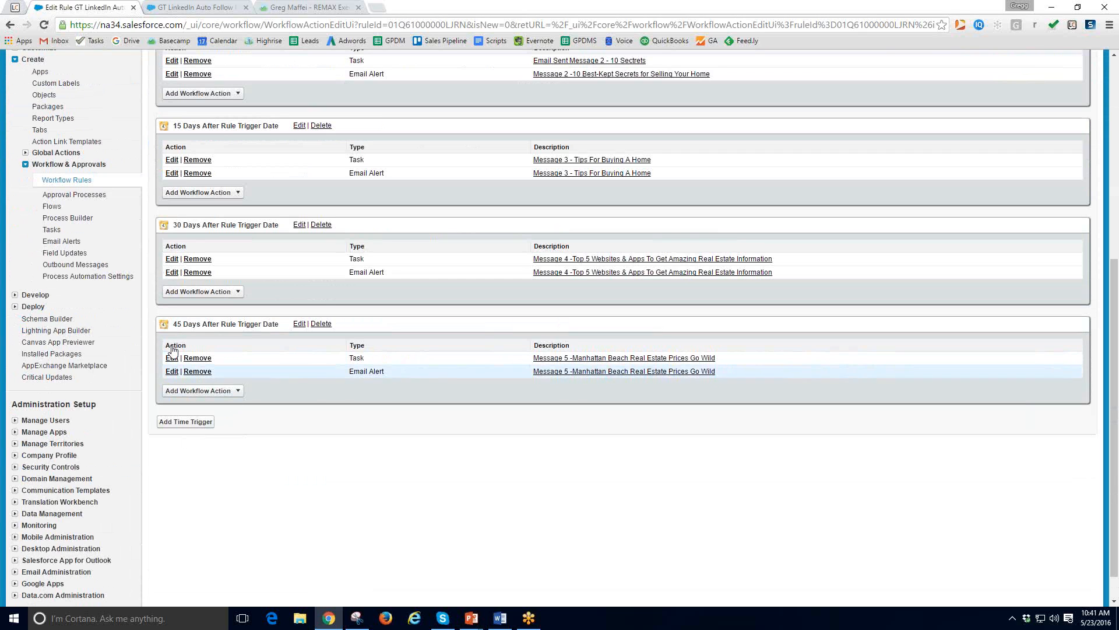
pyautogui.click(241, 394)
pyautogui.click(193, 401)
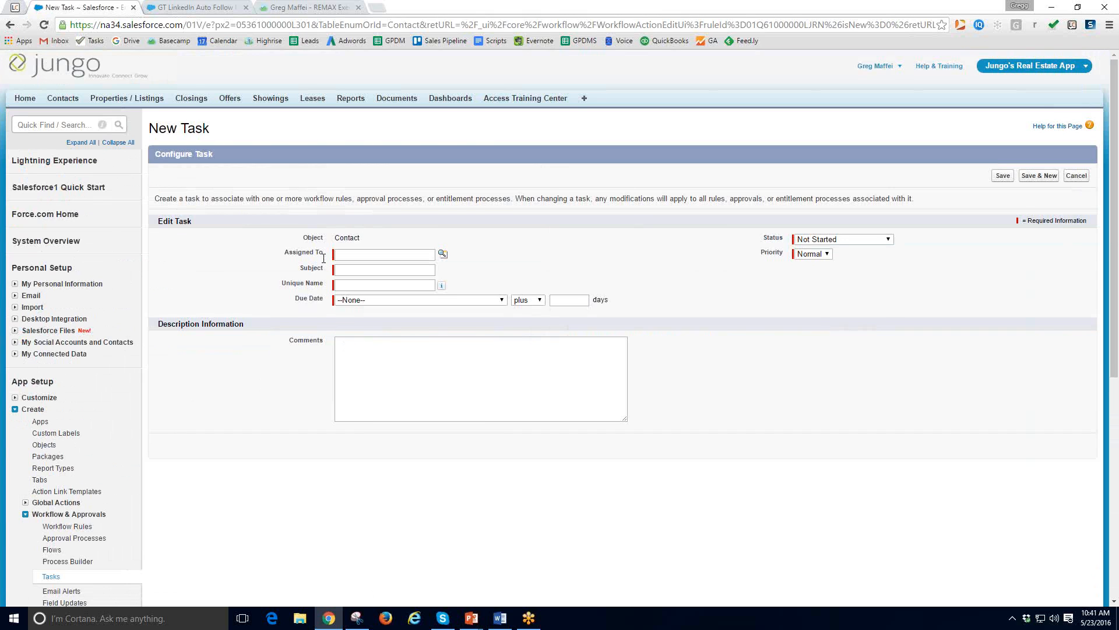
pyautogui.click(445, 256)
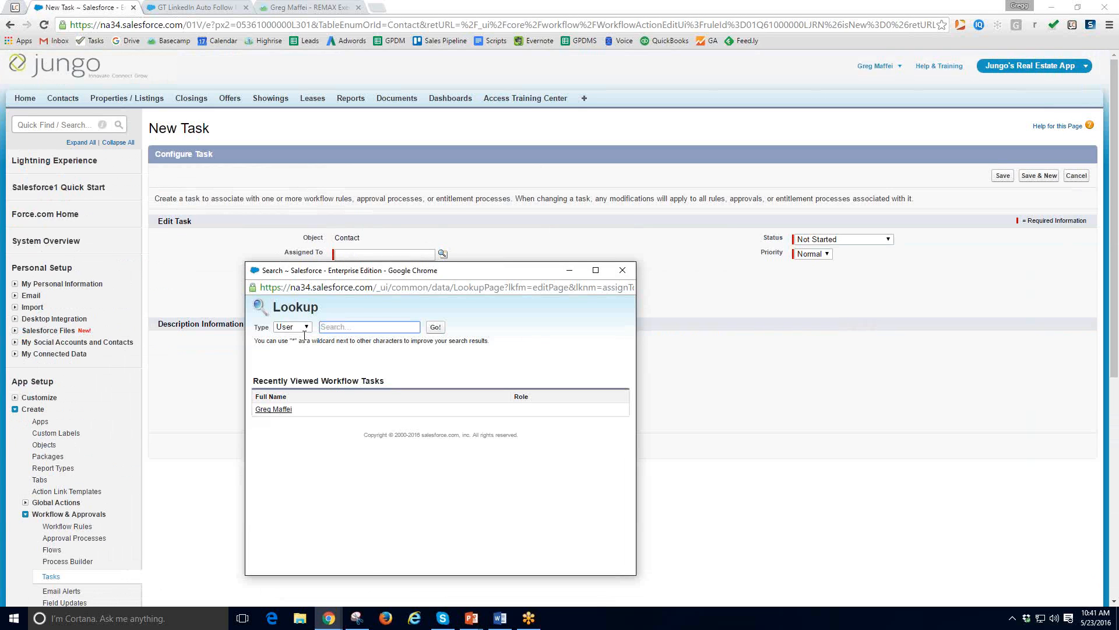
pyautogui.click(273, 409)
# Step: Enter the subject "Follow Up Call - Message 5 -Manhattan Beach Real Estate Prices Go Wild" and fill in the matching unique name
pyautogui.click(380, 270)
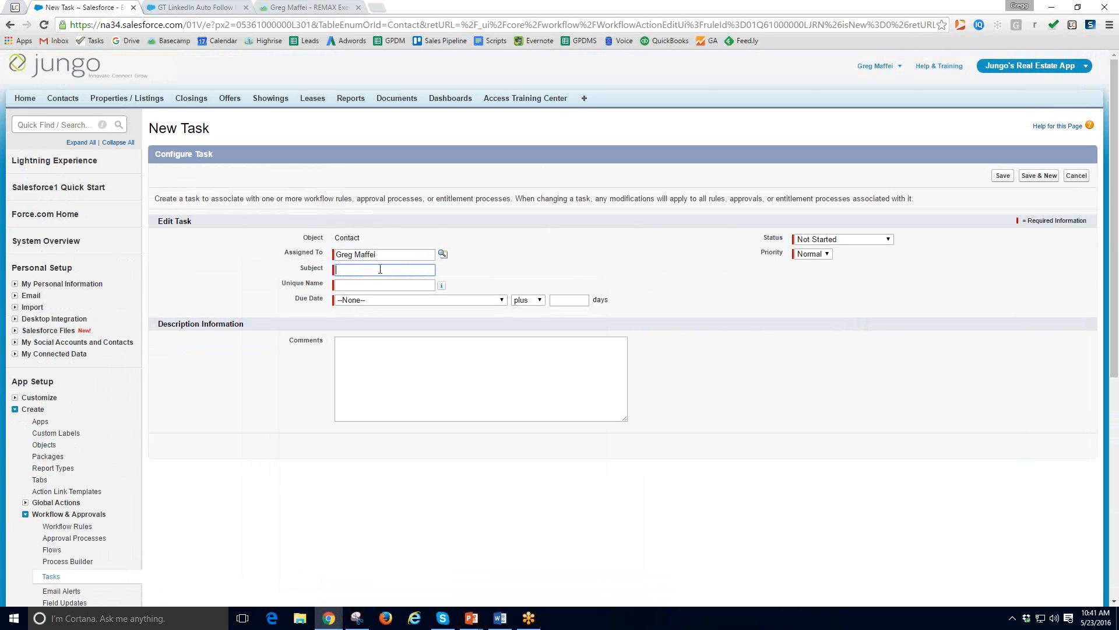
pyautogui.hotkey('ctrl', 'v')
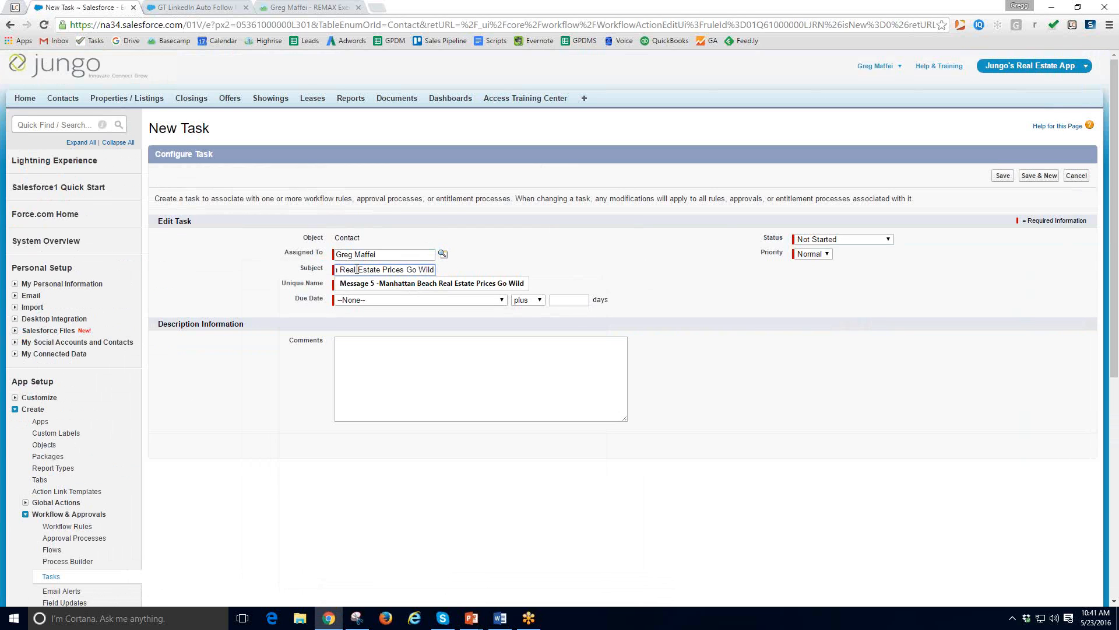
pyautogui.moveTo(358, 270); pyautogui.dragTo(258, 266)
pyautogui.press('Left')
pyautogui.hotkey('shift', 'Right')
pyautogui.hotkey('shift', 'Right')
pyautogui.hotkey('shift', 'Right')
pyautogui.press('Right')
pyautogui.write('Follow ')
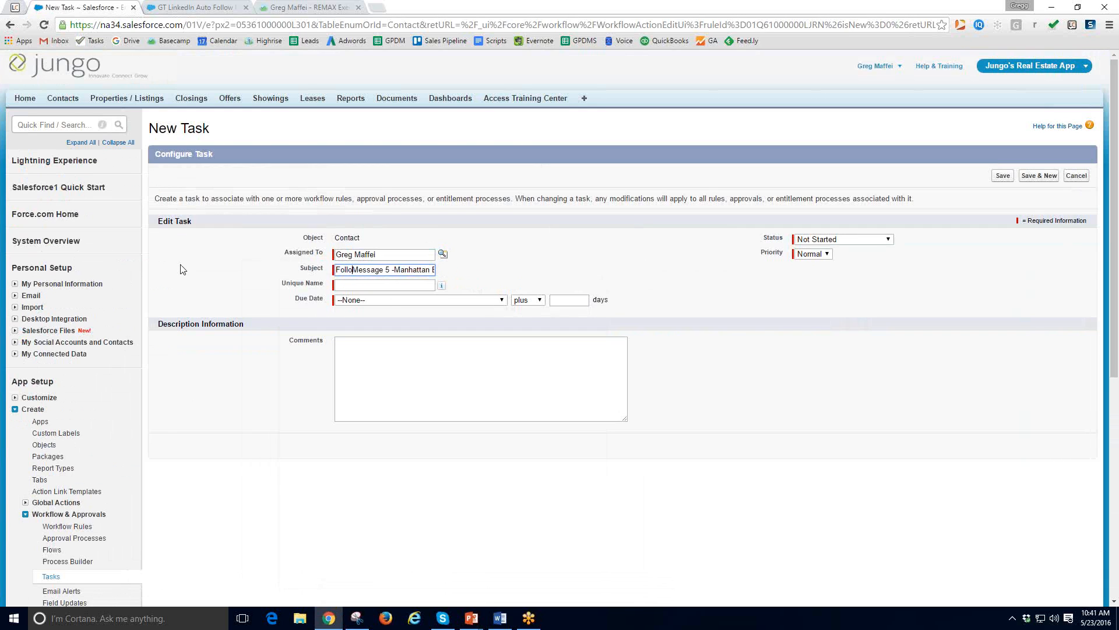
pyautogui.write('Up Call -')
pyautogui.click(345, 286)
# Step: Set the follow-up call task's due date to Rule Trigger Date plus 0 days
pyautogui.click(371, 300)
pyautogui.click(369, 320)
pyautogui.press('Tab')
pyautogui.press('Tab')
pyautogui.write('0')
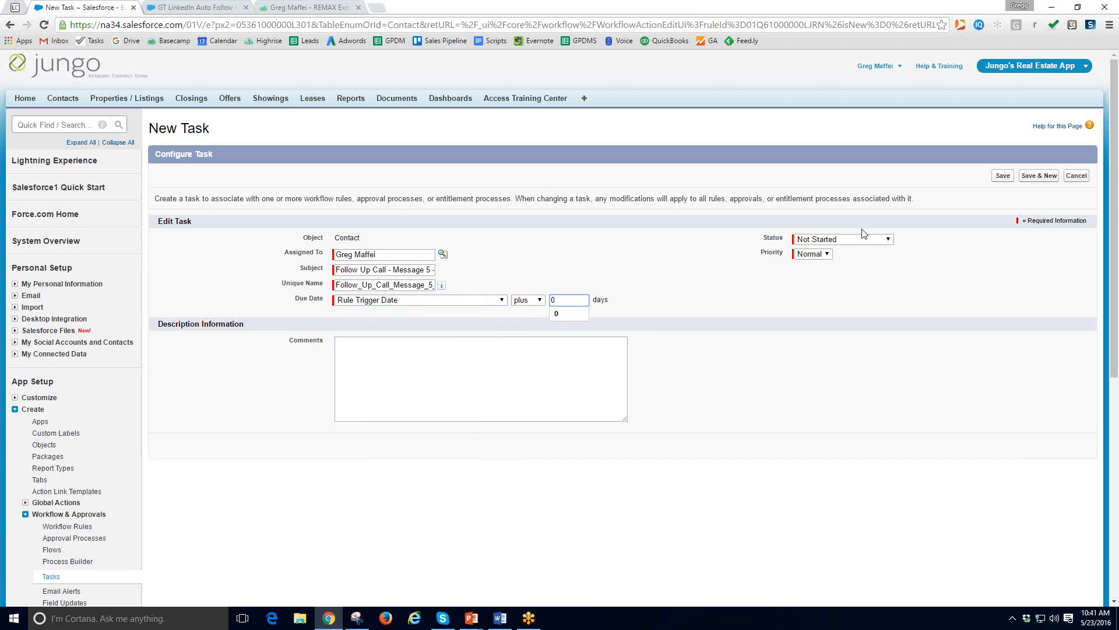
# Step: Keep the follow-up call task's status at Not Started, enter the comment "Follow Up Call" and save the task
pyautogui.click(851, 239)
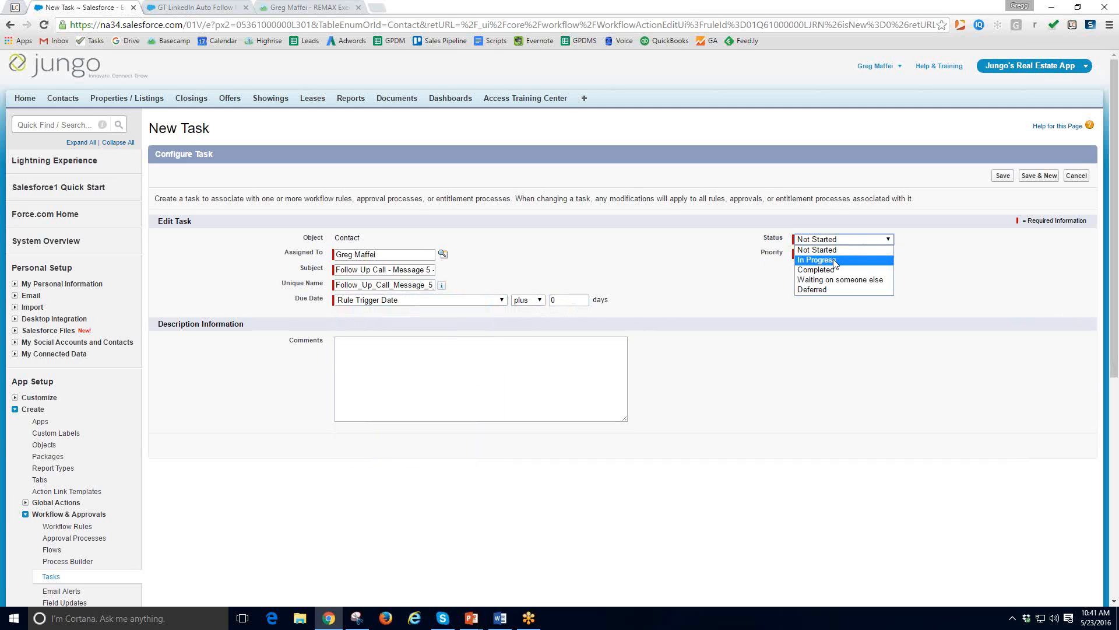
pyautogui.click(835, 250)
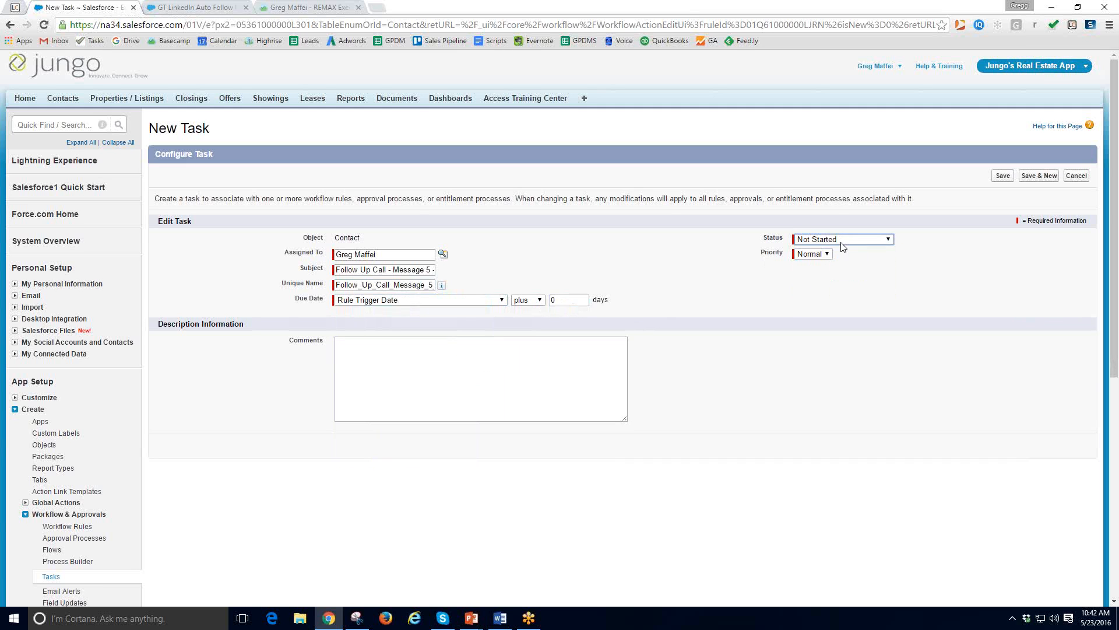
pyautogui.click(390, 361)
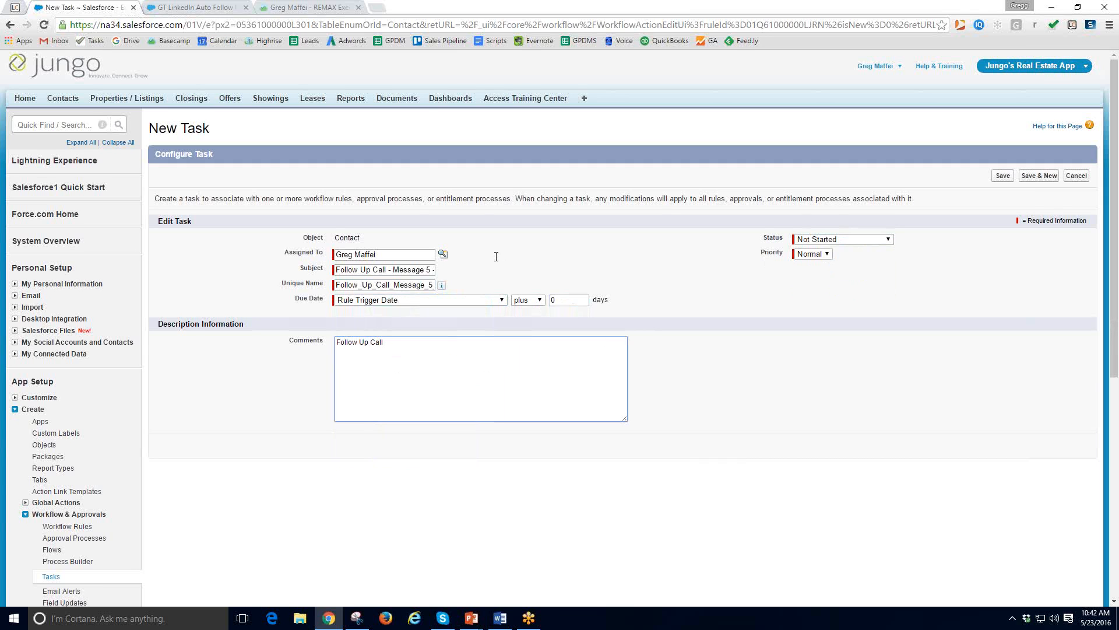
pyautogui.click(1000, 176)
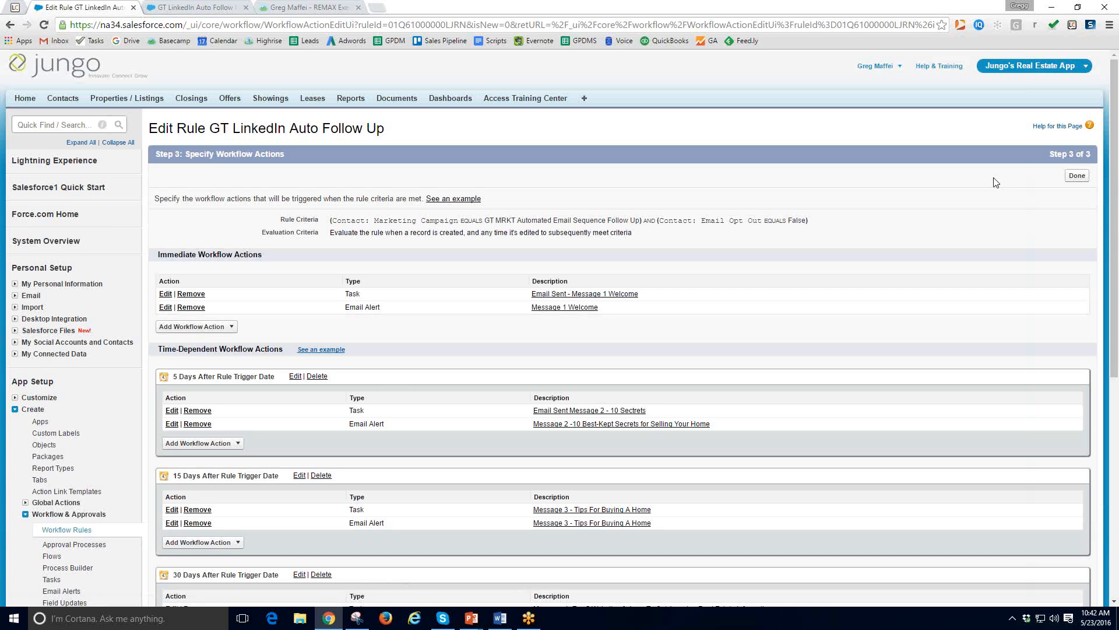
pyautogui.scroll(-3, 741, 293)
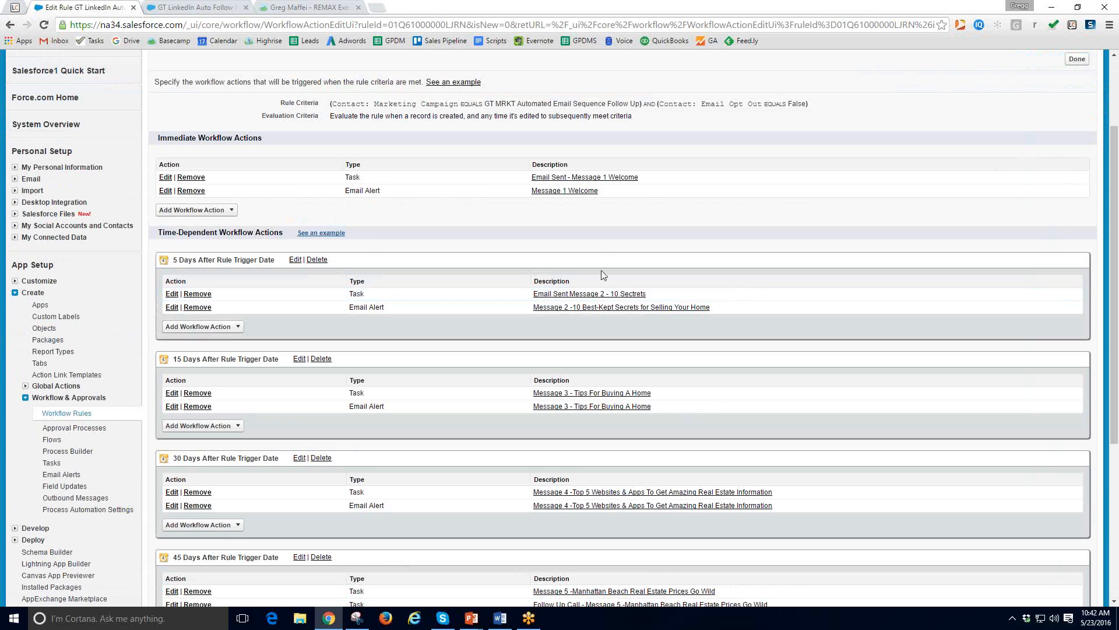
# Step: Add a time trigger to the workflow rule set to 60 days after the Rule Trigger Date and save it
pyautogui.scroll(-2, 539, 386)
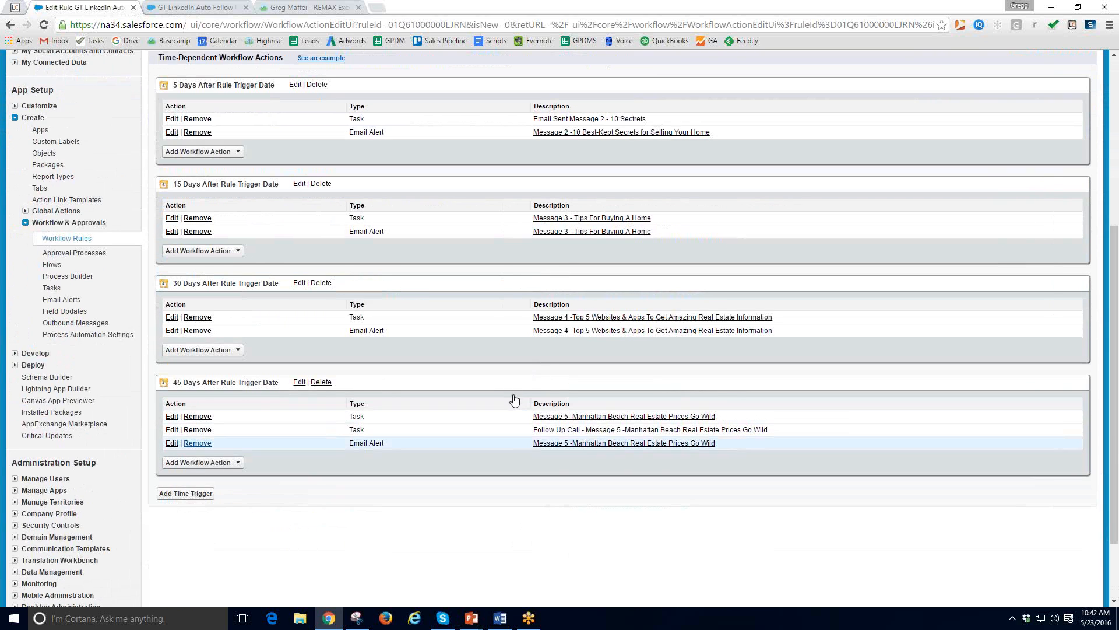
pyautogui.scroll(-2, 397, 432)
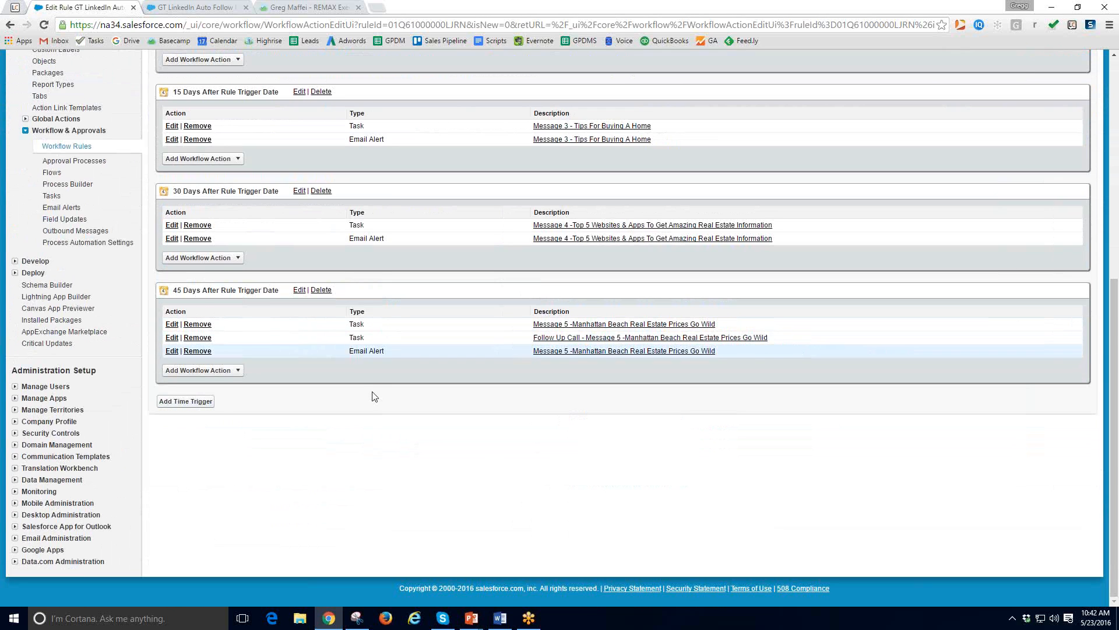
pyautogui.click(187, 402)
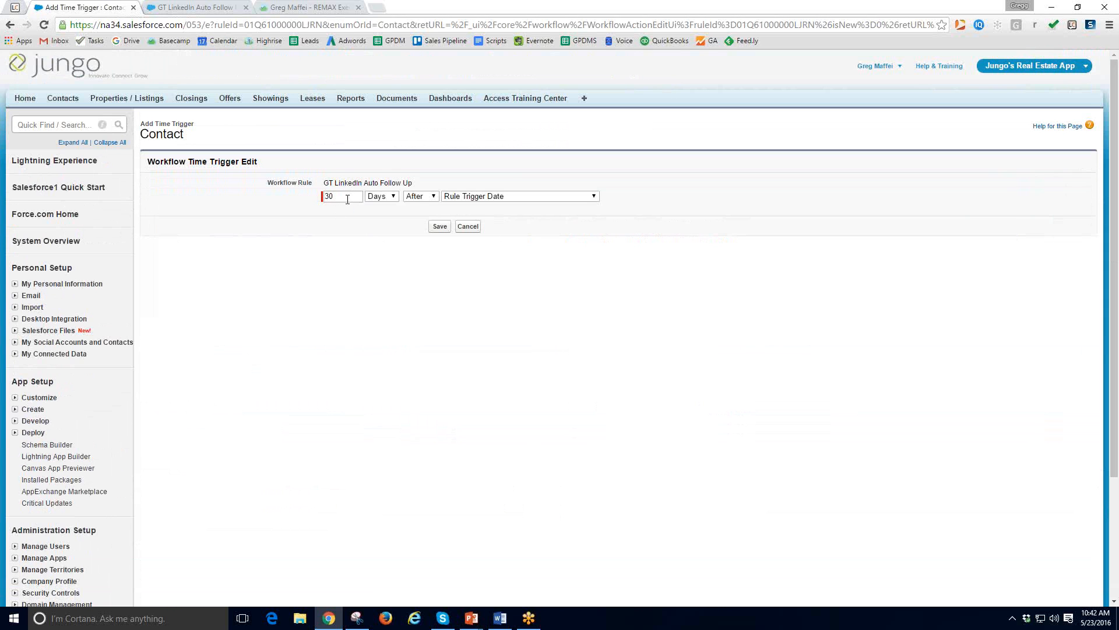
pyautogui.hotkey('alt', 'Left')
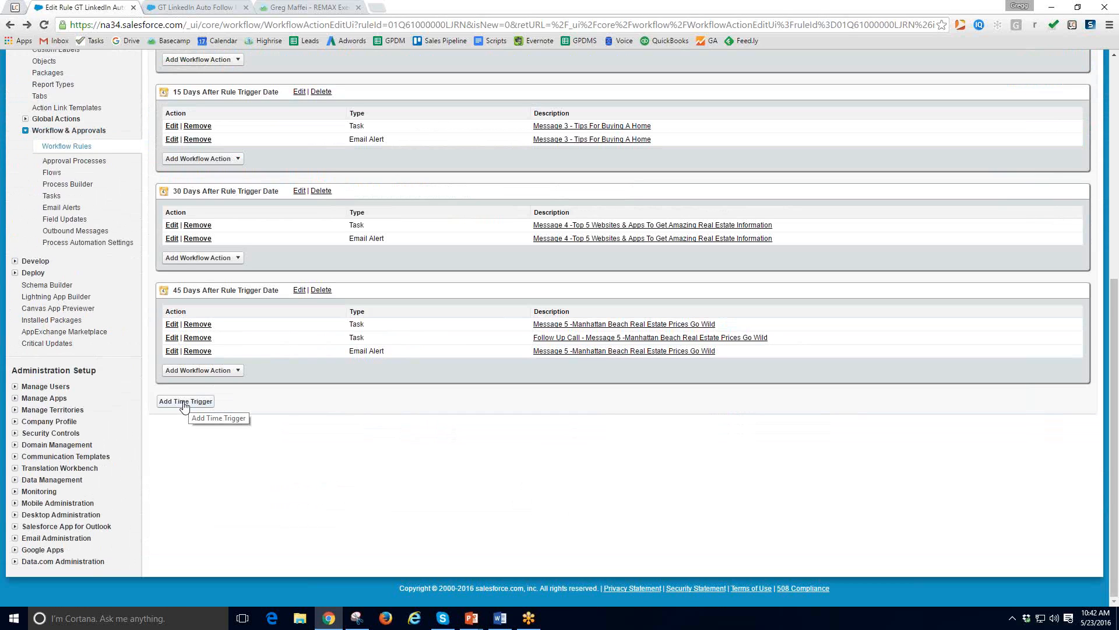
pyautogui.click(185, 402)
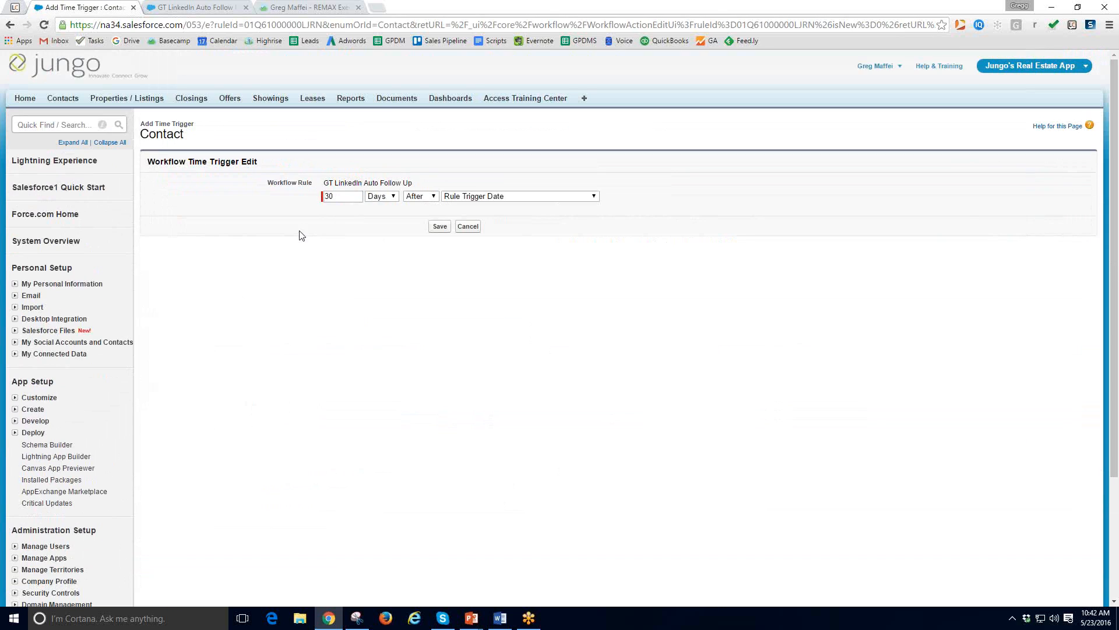
pyautogui.doubleClick(348, 200)
pyautogui.write('60')
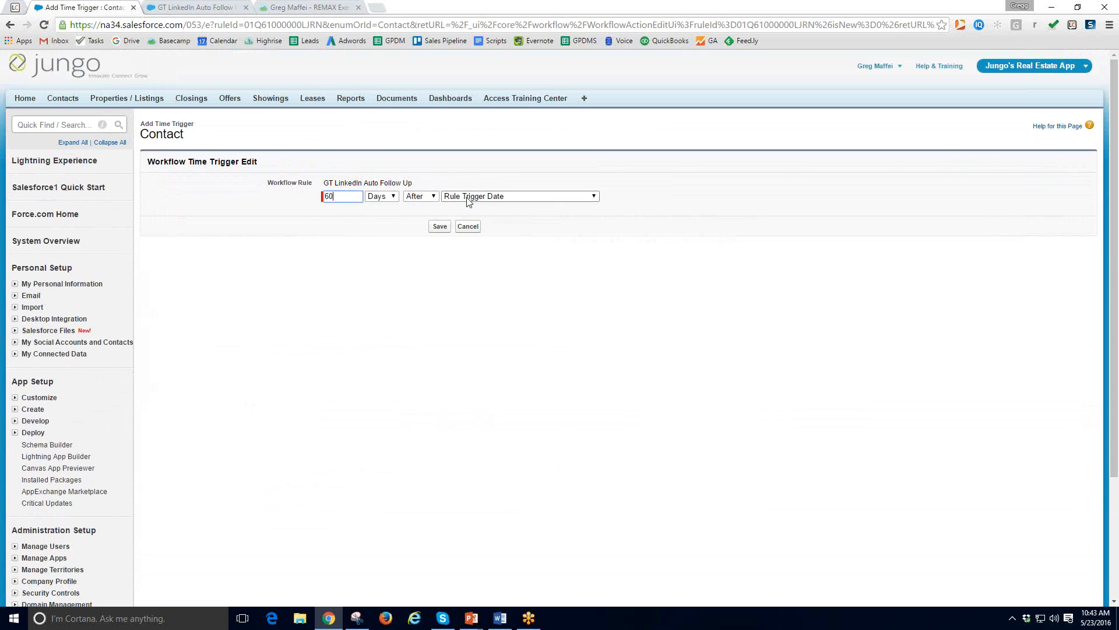
pyautogui.click(440, 227)
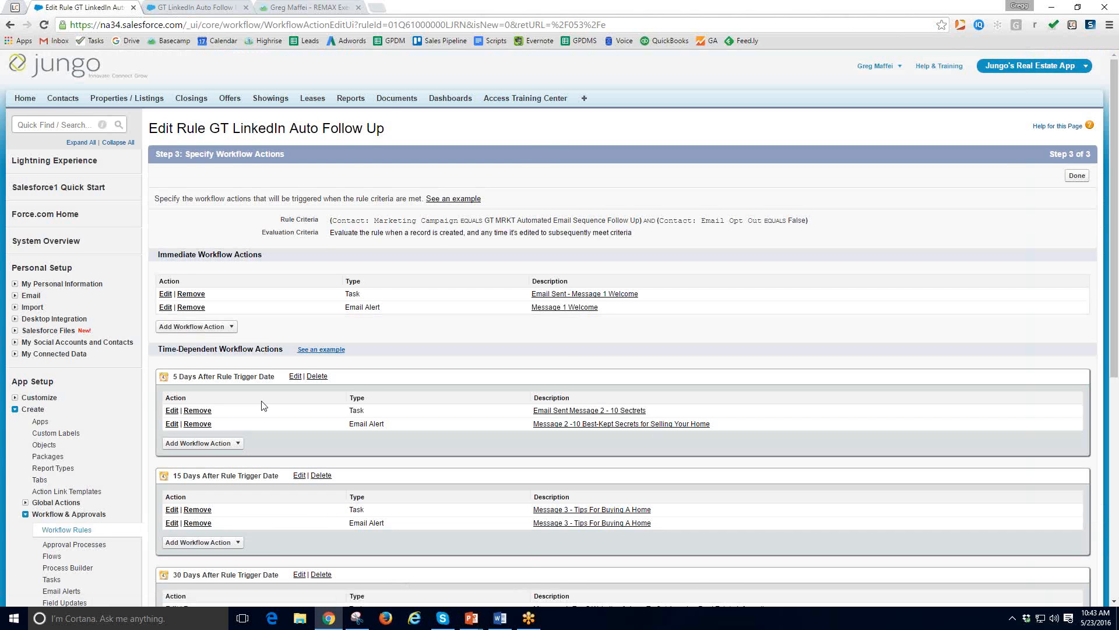
# Step: Add an email alert to the 60-day trigger described as "Message 6 - 10 Things Your Real Estate Broker Will Not Tell You" with a matching unique name
pyautogui.scroll(-7, 261, 402)
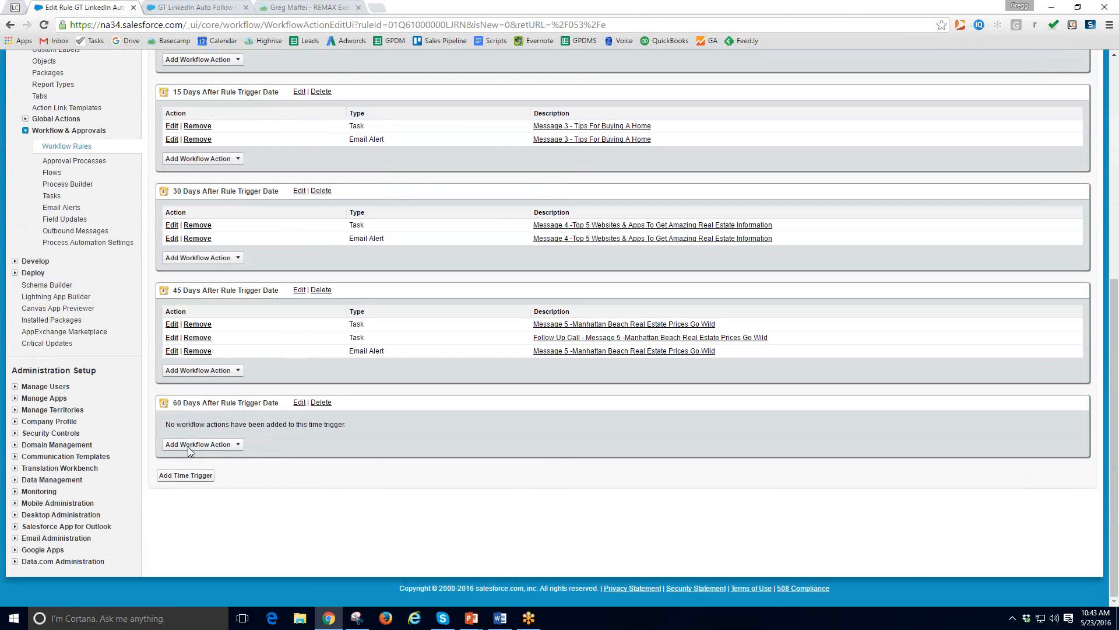
pyautogui.click(233, 445)
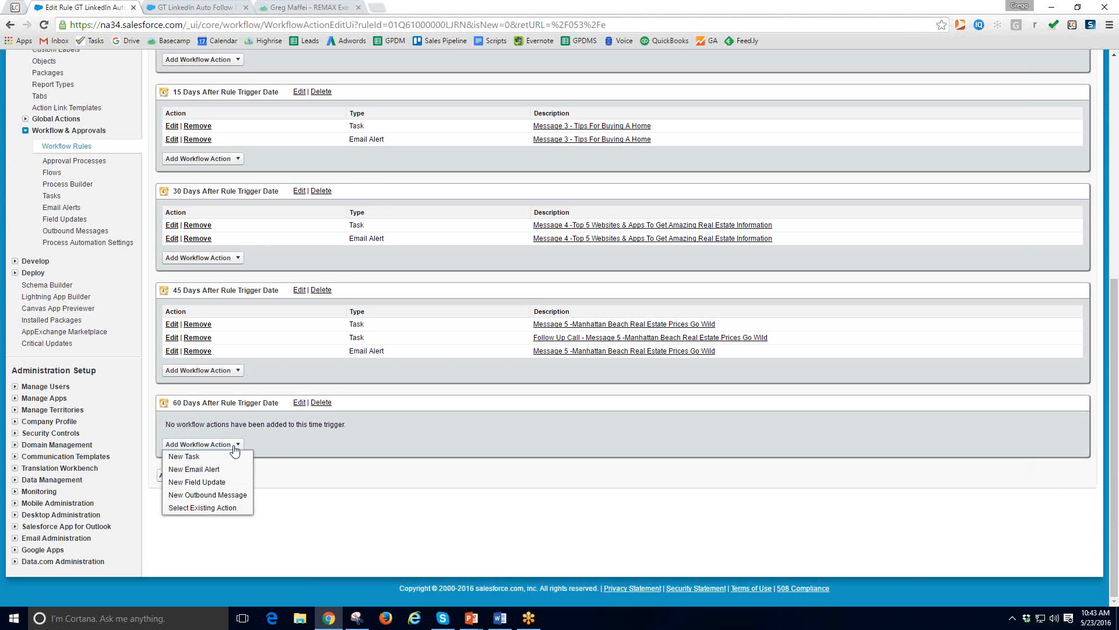
pyautogui.click(211, 470)
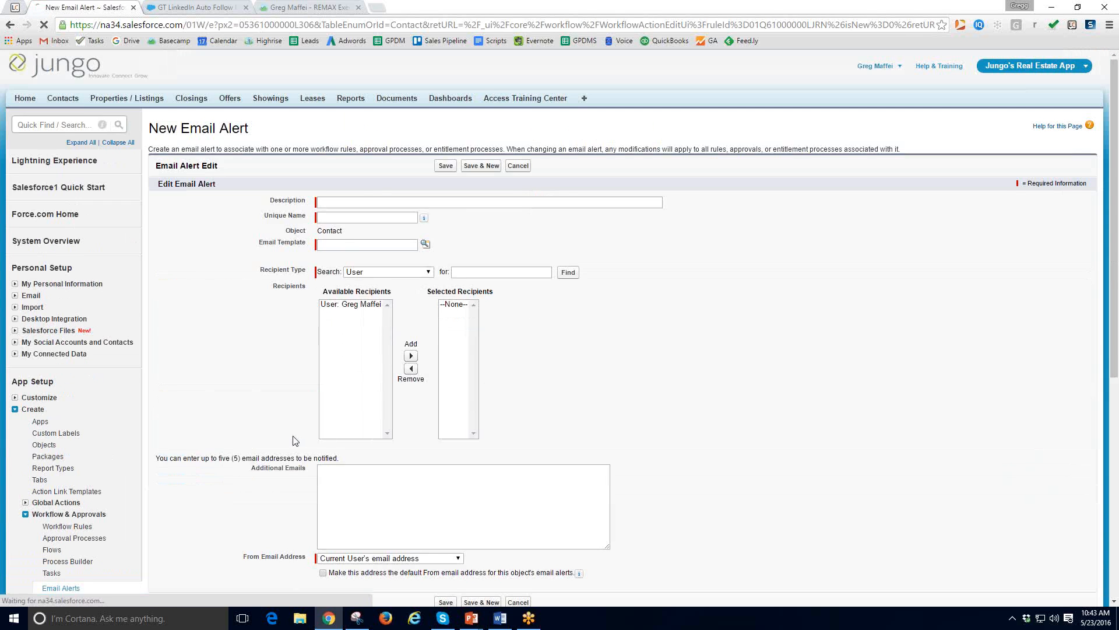
pyautogui.click(209, 9)
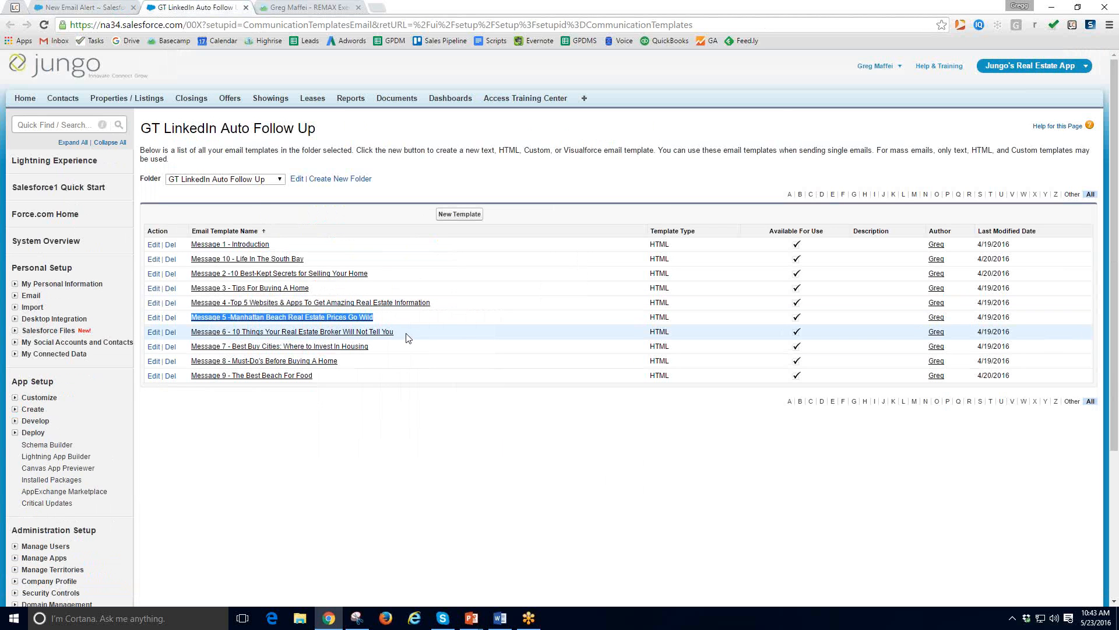
pyautogui.moveTo(406, 336); pyautogui.dragTo(194, 334)
pyautogui.hotkey('ctrl', 'c')
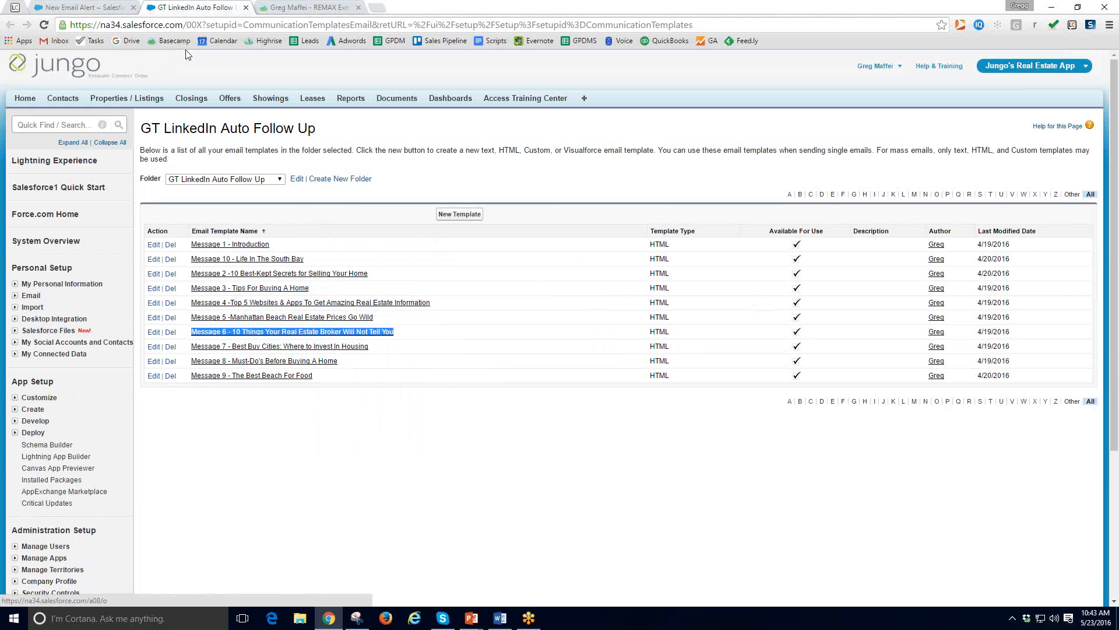
pyautogui.click(86, 9)
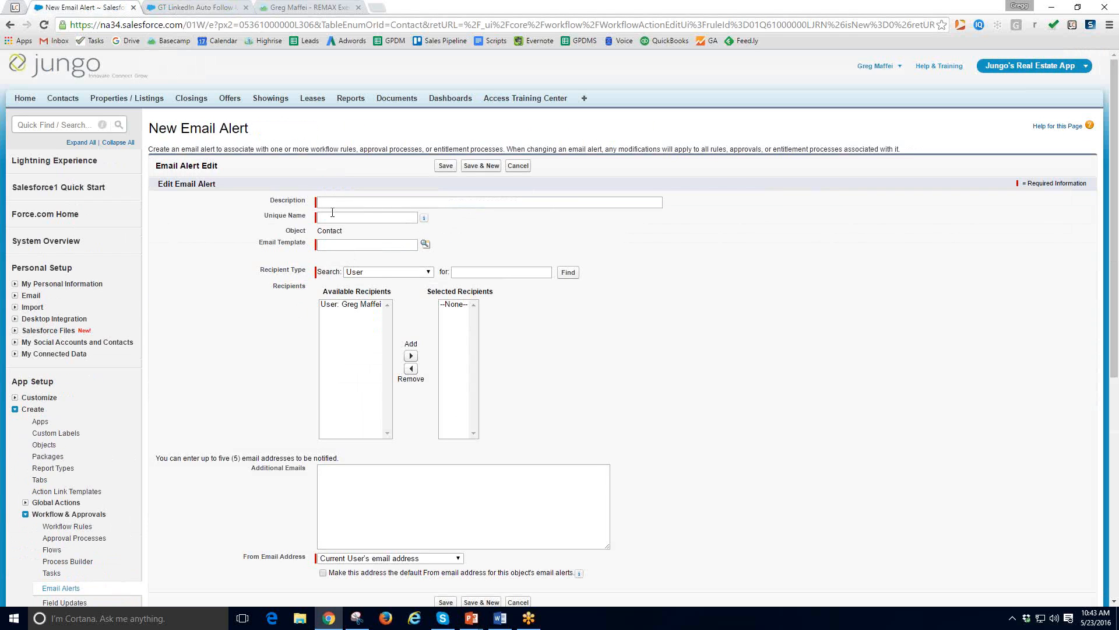
pyautogui.click(345, 203)
pyautogui.hotkey('ctrl', 'v')
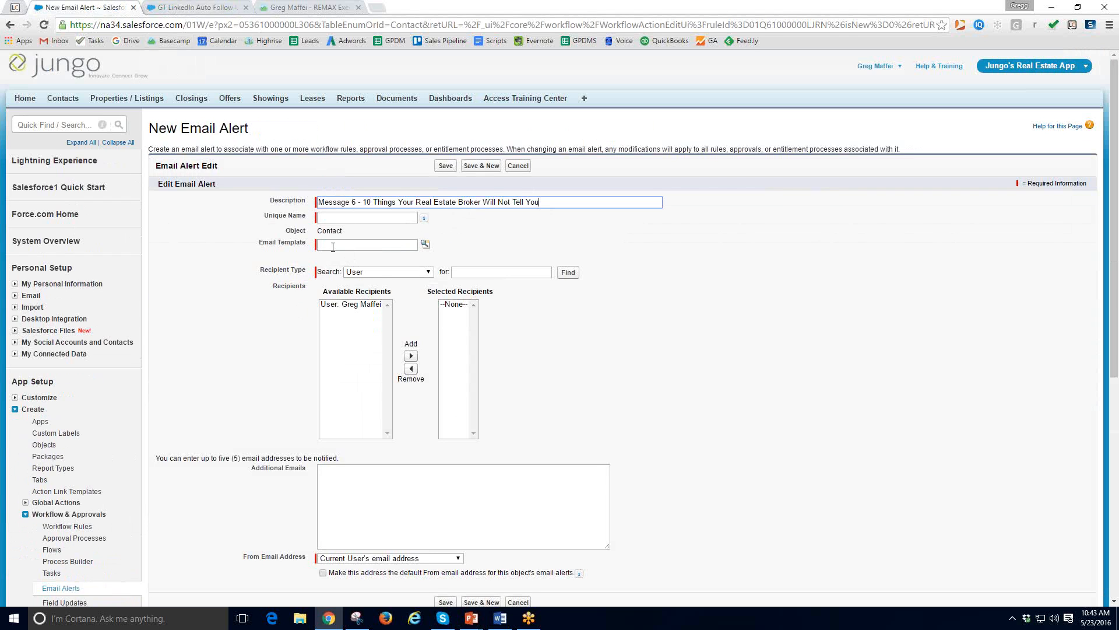
pyautogui.click(331, 217)
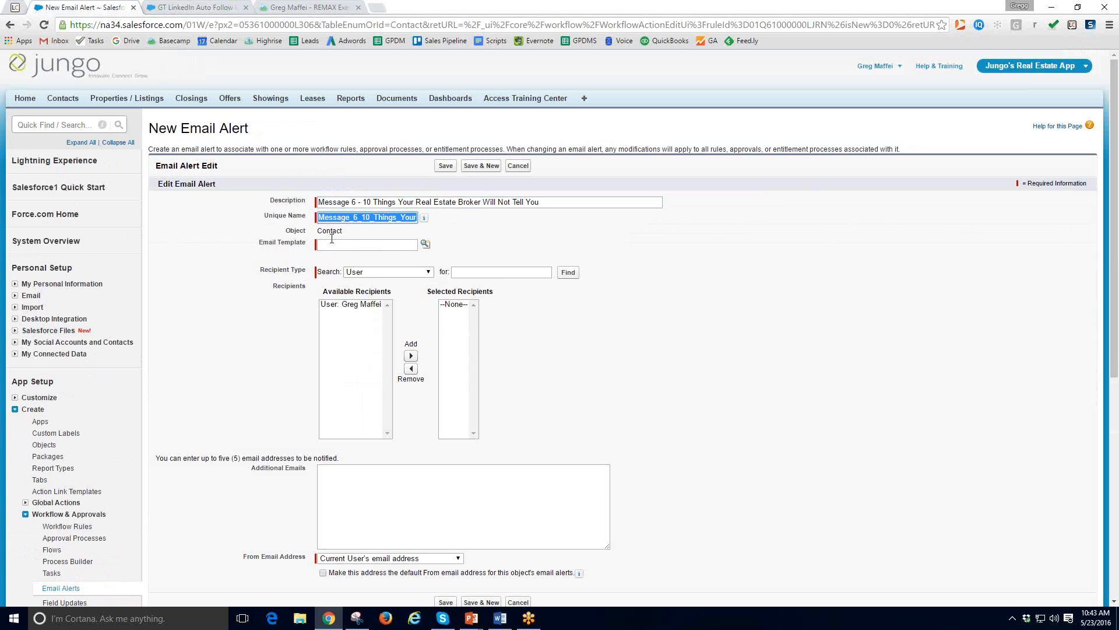
# Step: Assign the email template "Message 6 - 10 Things Your Real Estate Broker Will Not Tell You" to the alert
pyautogui.click(342, 244)
pyautogui.click(424, 244)
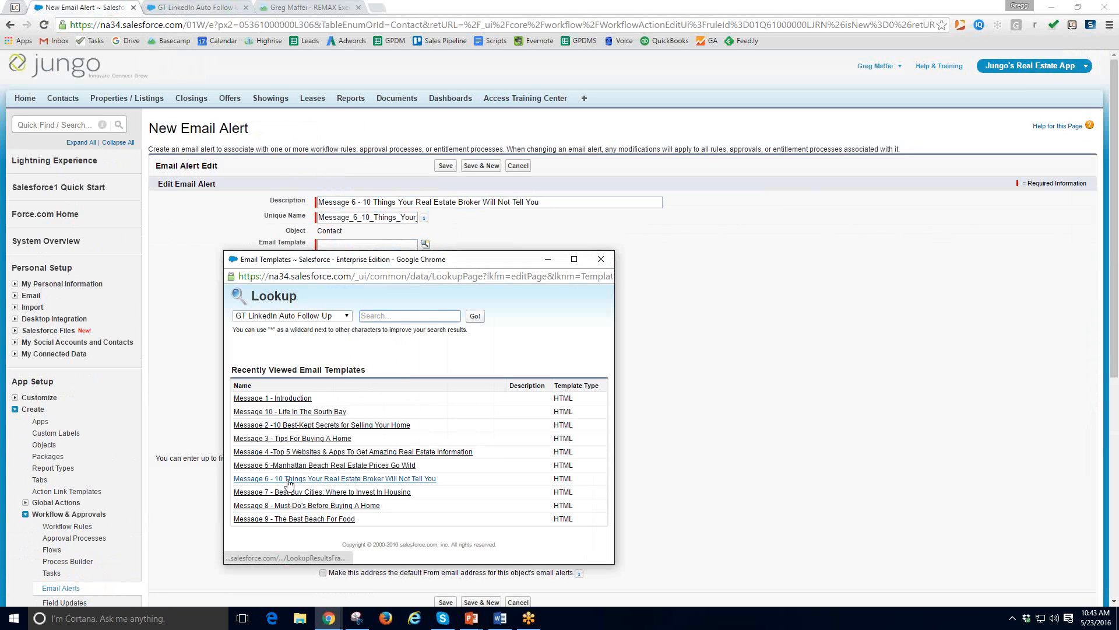
pyautogui.click(289, 479)
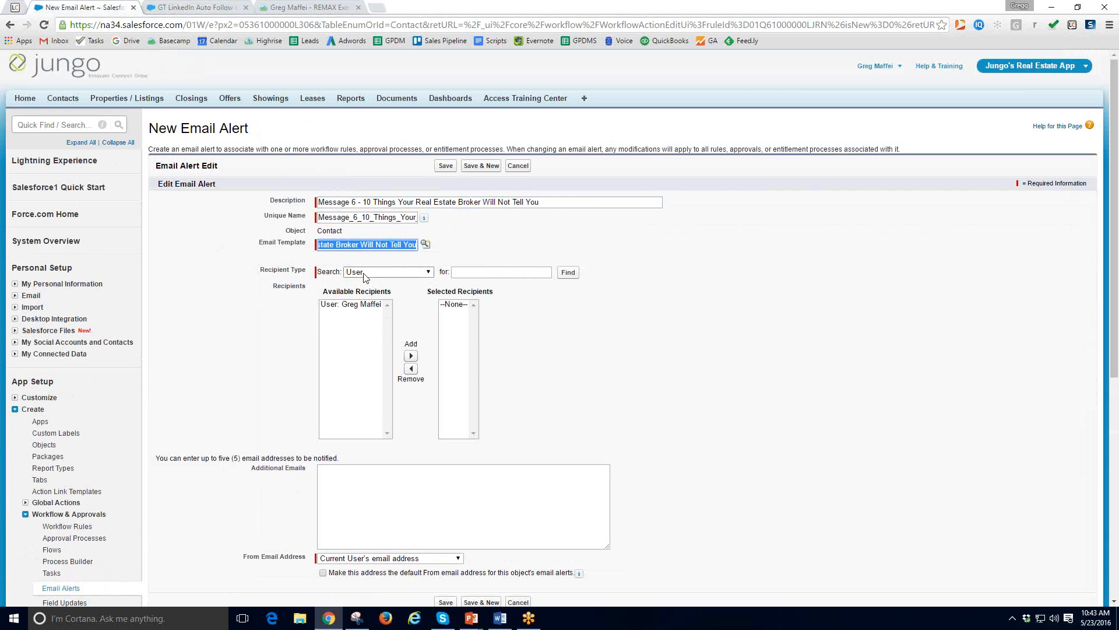
# Step: Set the alert's recipient type to Email Field, add "Email Field: Email" as the selected recipient and save the alert
pyautogui.click(383, 274)
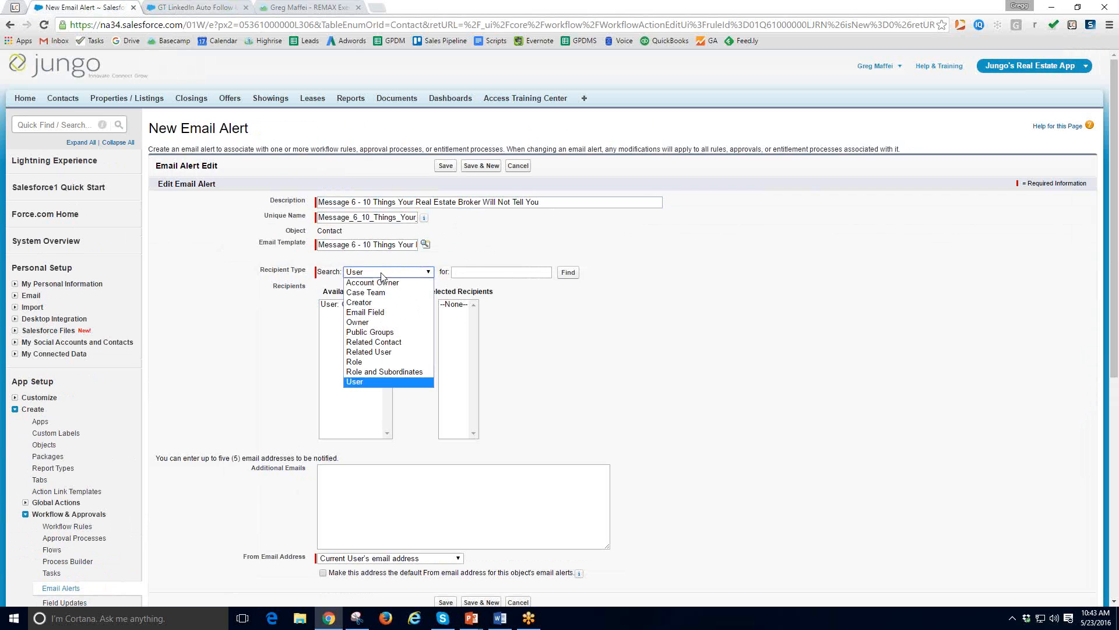
pyautogui.click(376, 313)
pyautogui.click(346, 306)
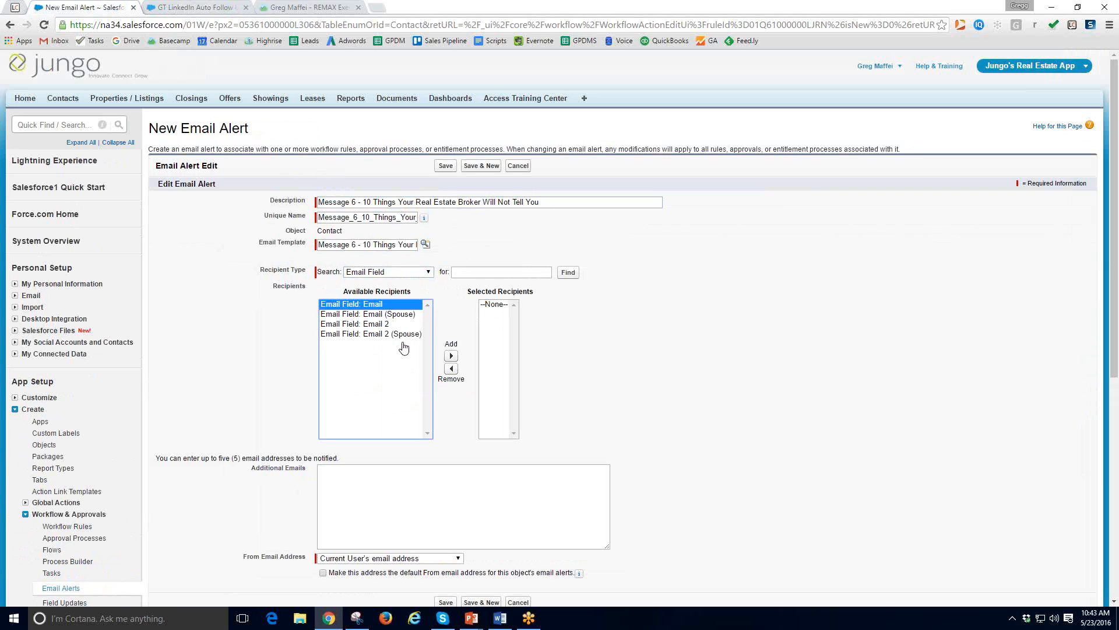
pyautogui.click(451, 356)
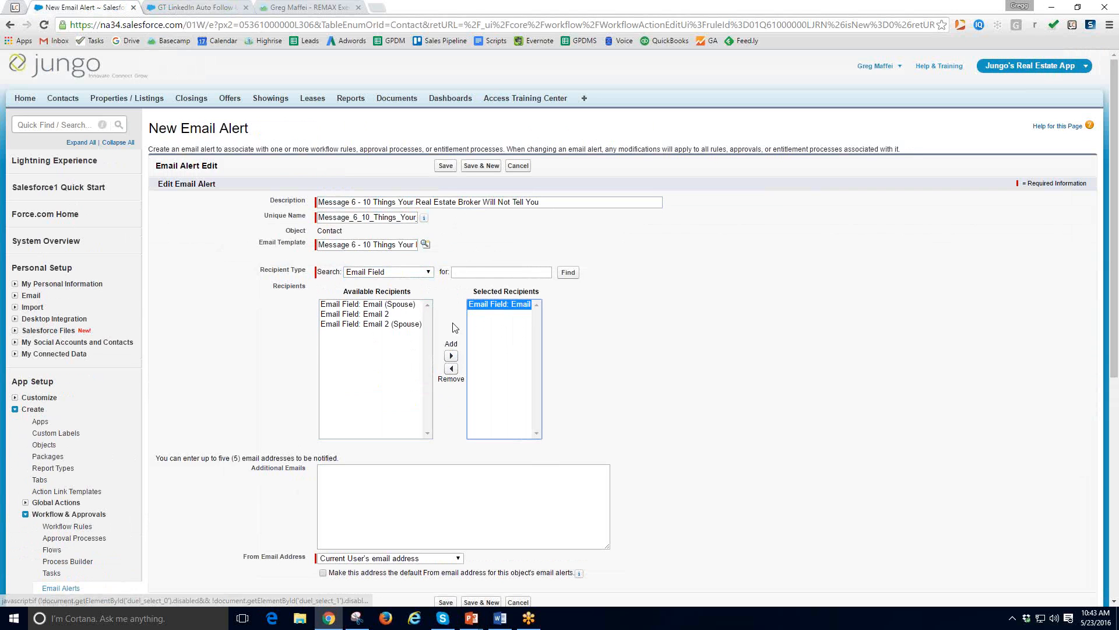
pyautogui.scroll(-2, 615, 440)
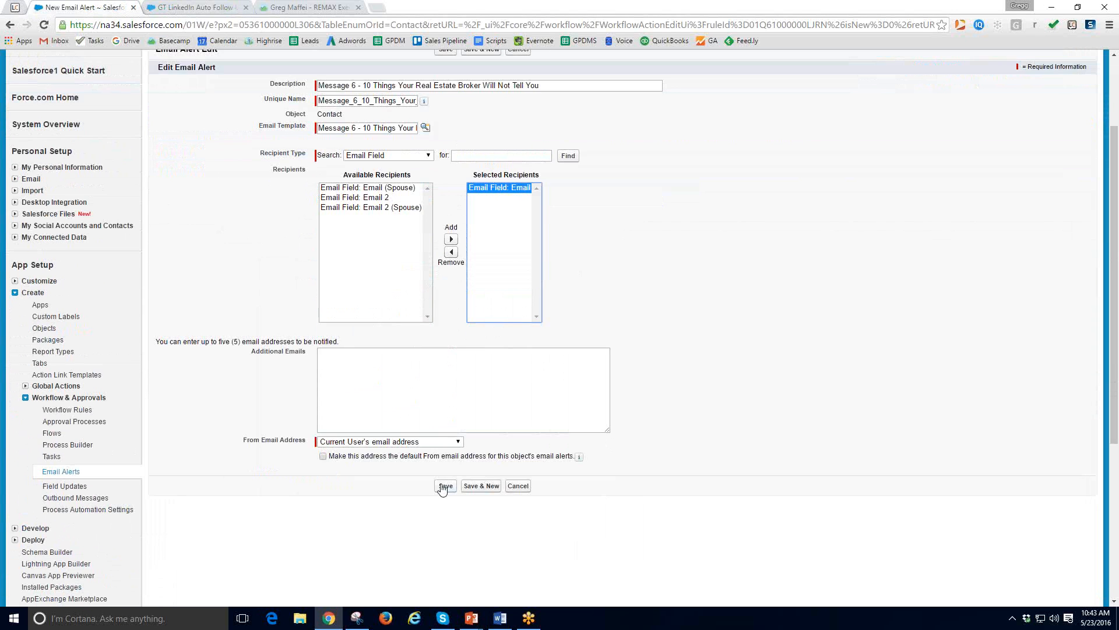
pyautogui.click(444, 486)
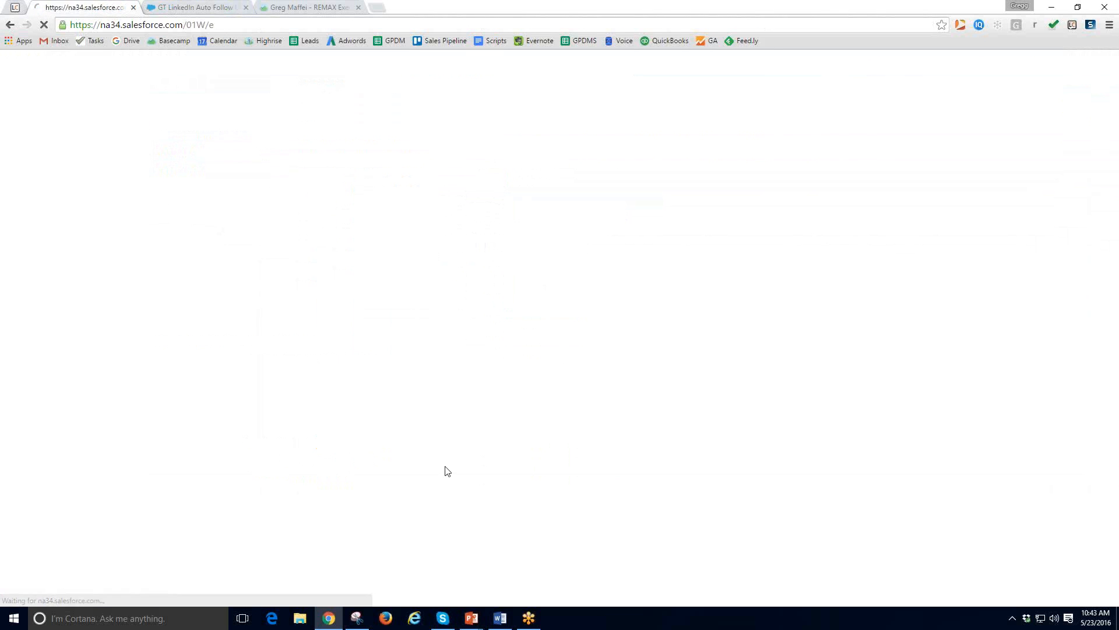
# Step: Add a new task under the 60-day trigger and assign it to the recently viewed user
pyautogui.scroll(-7, 446, 470)
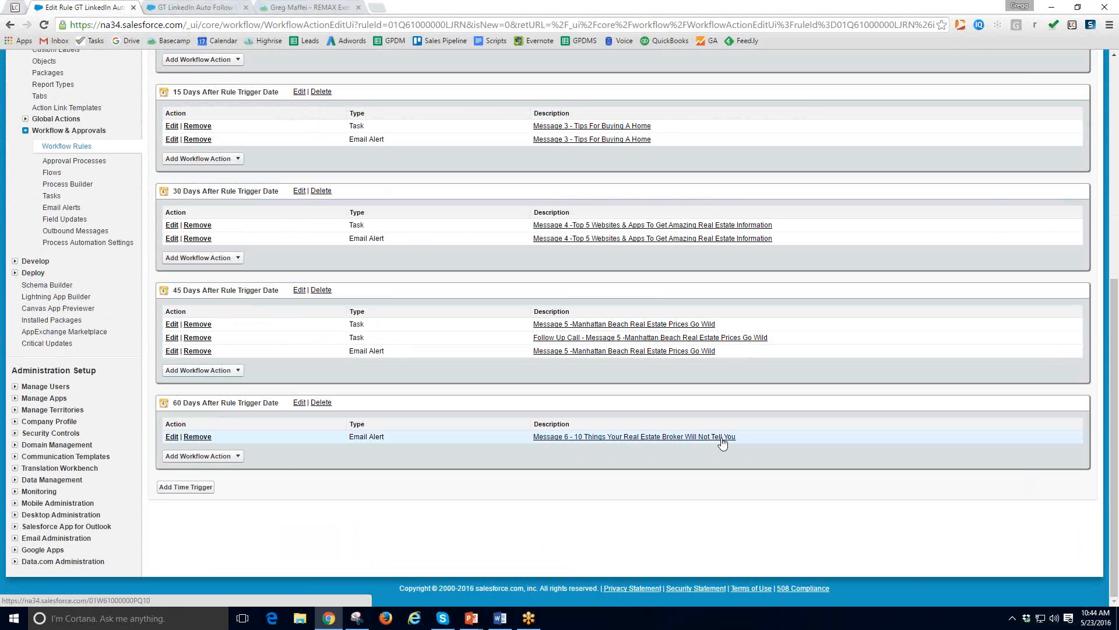
pyautogui.click(230, 458)
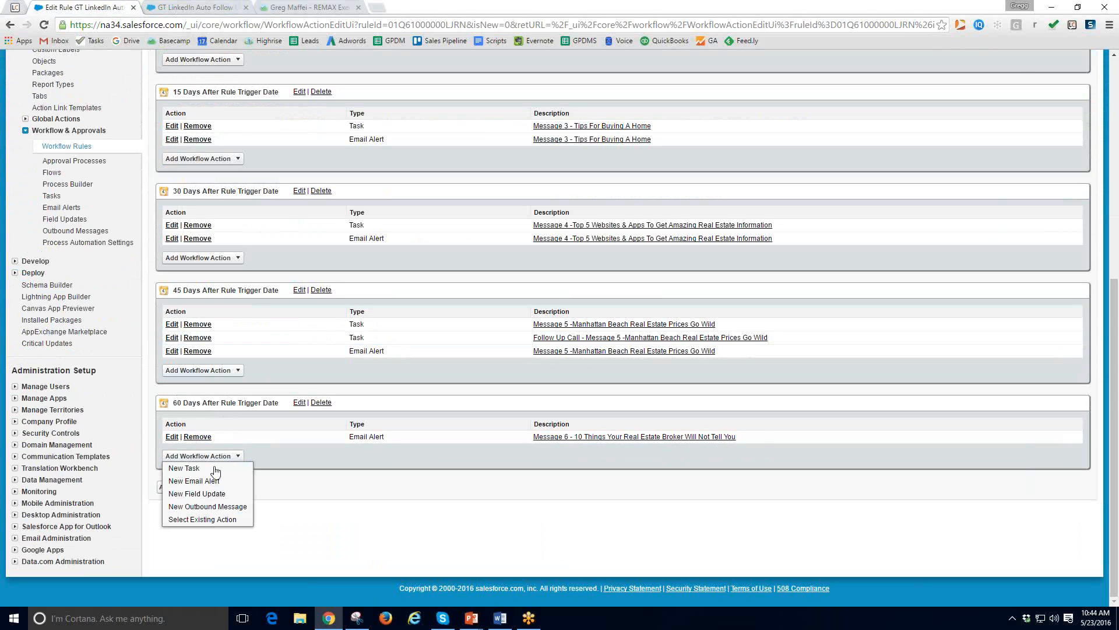
pyautogui.click(186, 469)
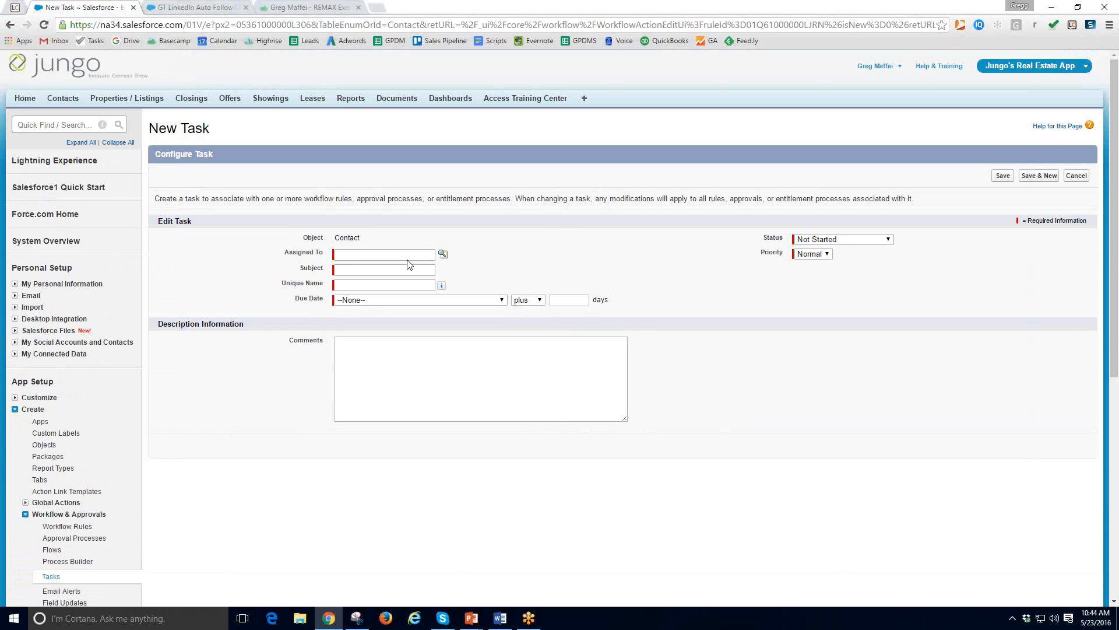
pyautogui.click(442, 253)
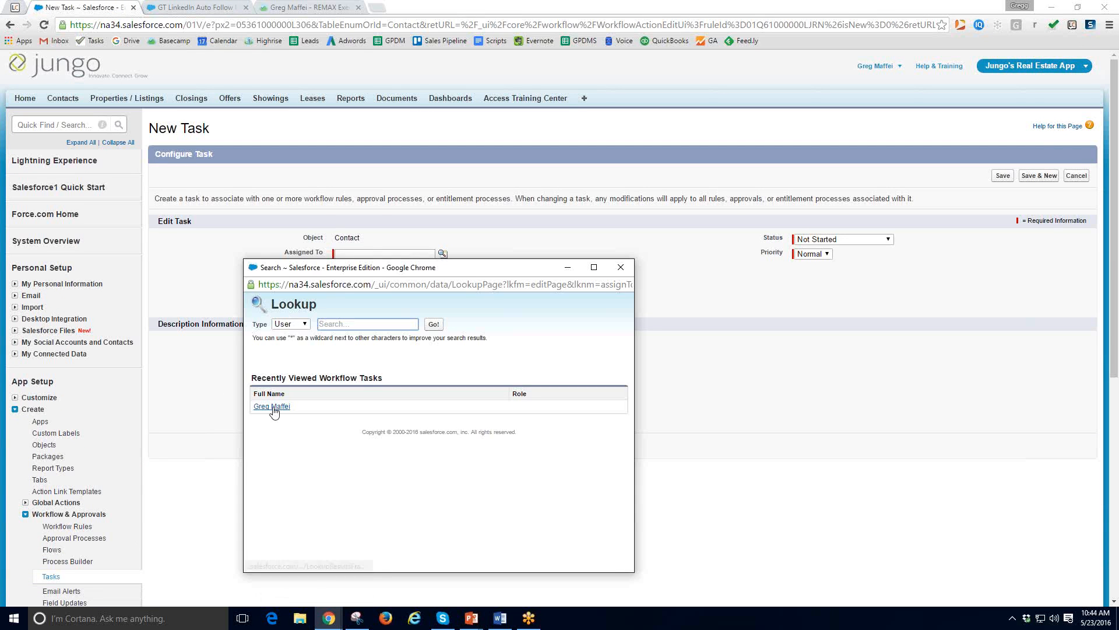
pyautogui.click(272, 406)
# Step: Enter the task subject "Message 6 - 10 Things Your Real Estate Broker Will Not Tell You" and fill in the matching unique name
pyautogui.click(357, 270)
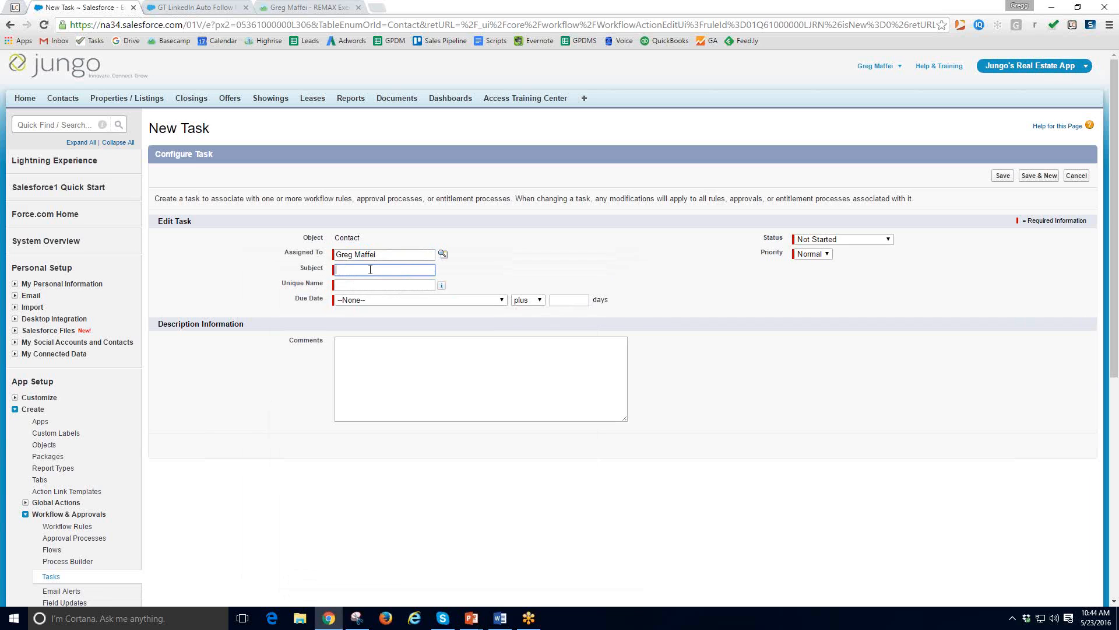
pyautogui.hotkey('ctrl', 'v')
pyautogui.press('Tab')
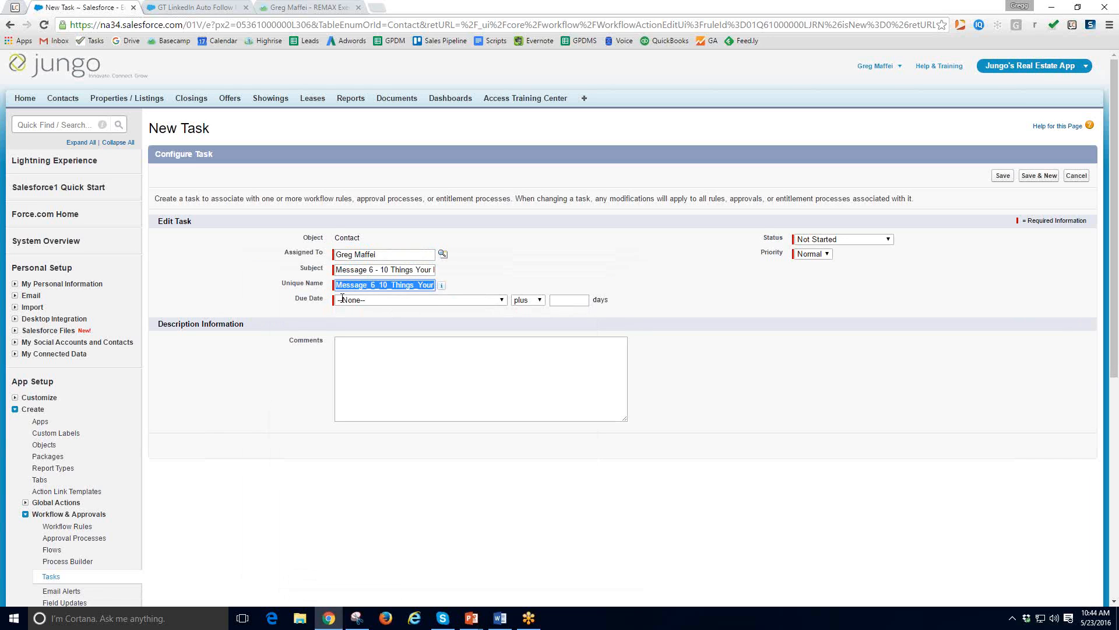
# Step: Set the Message 6 task's due date to Rule Trigger Date plus 0 days
pyautogui.click(362, 300)
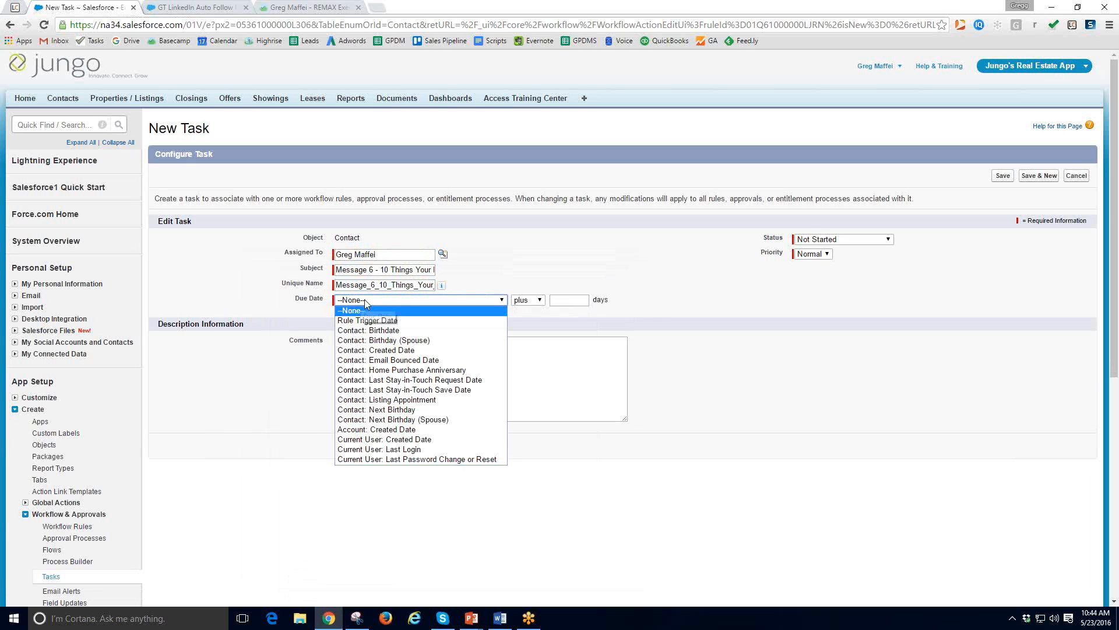
pyautogui.click(504, 316)
pyautogui.click(569, 299)
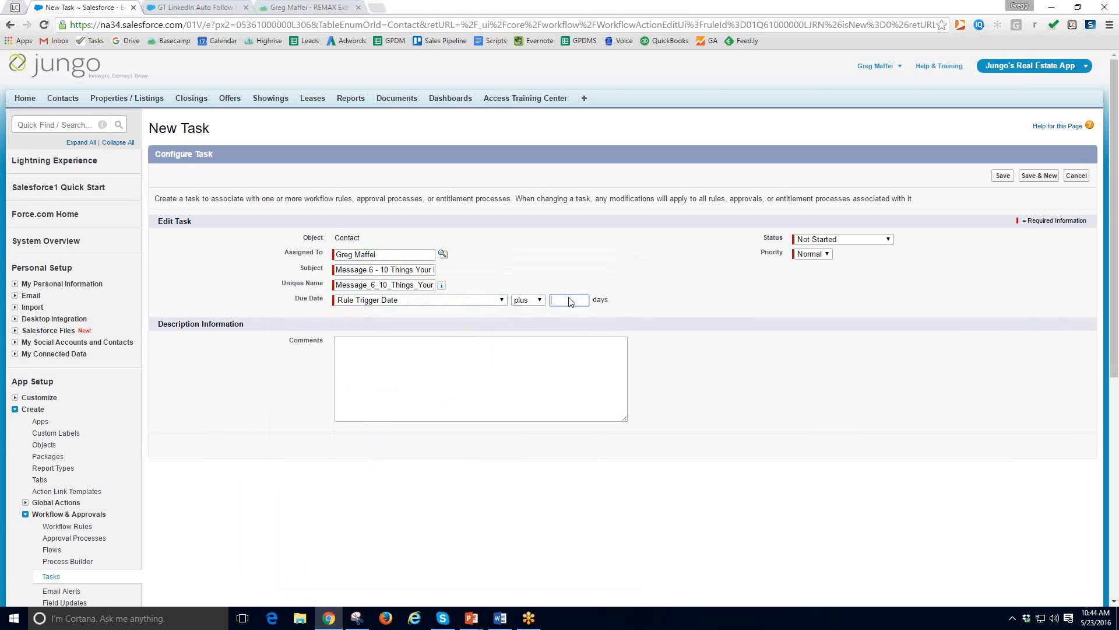
pyautogui.write('0')
# Step: Set the Message 6 task's status to Completed and save the task
pyautogui.click(828, 240)
pyautogui.click(820, 271)
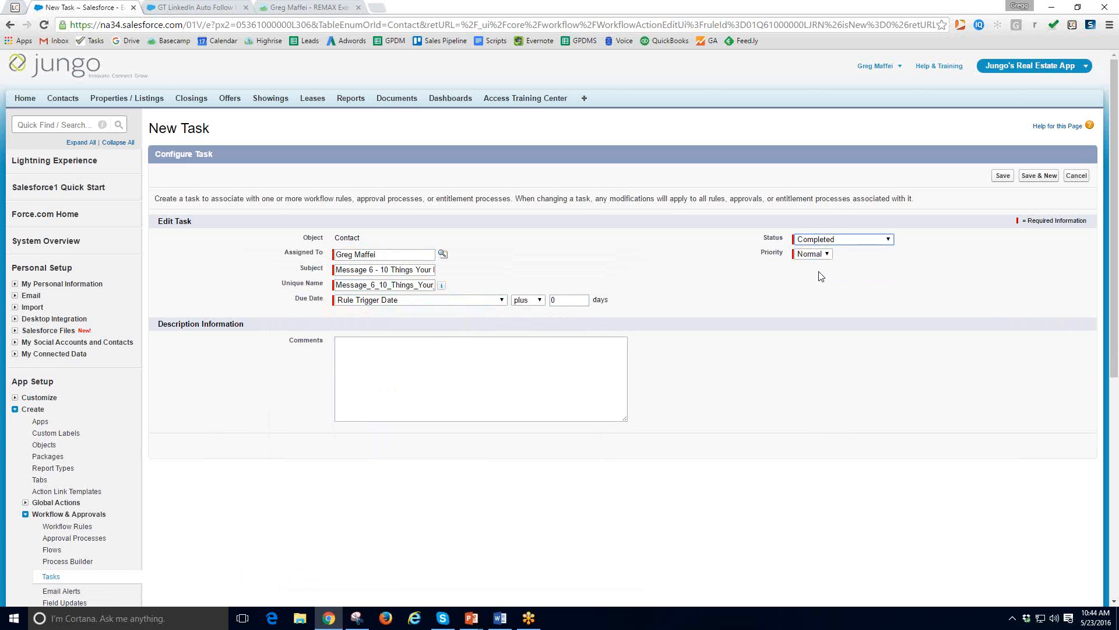
pyautogui.click(999, 176)
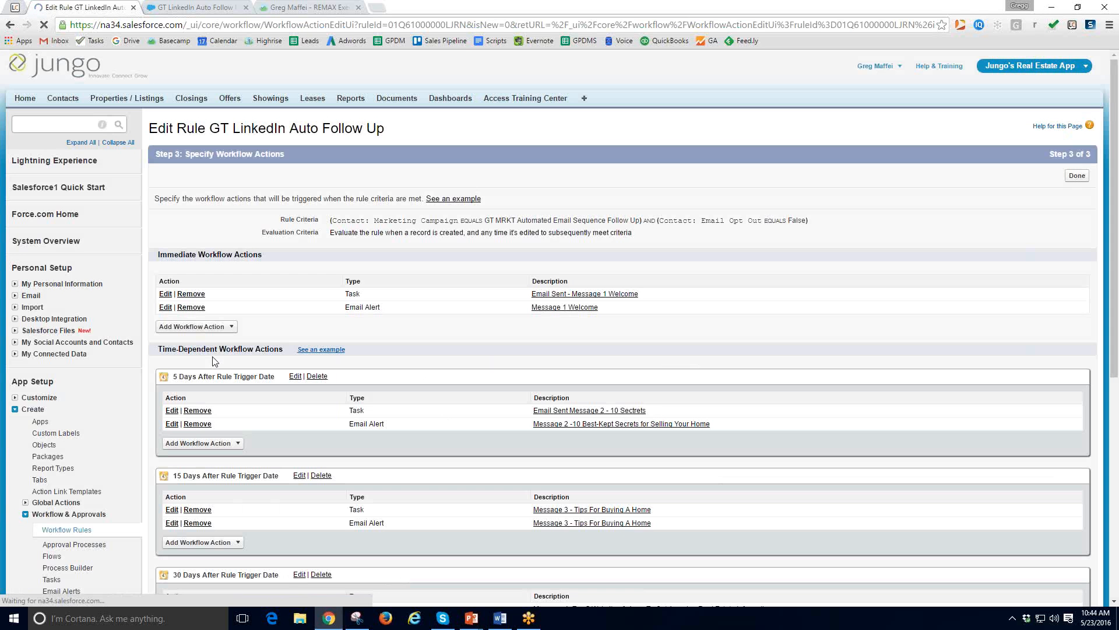
# Step: Add a time trigger set to 75 days after the Rule Trigger Date and save it
pyautogui.scroll(-2, 237, 369)
pyautogui.scroll(-5, 239, 370)
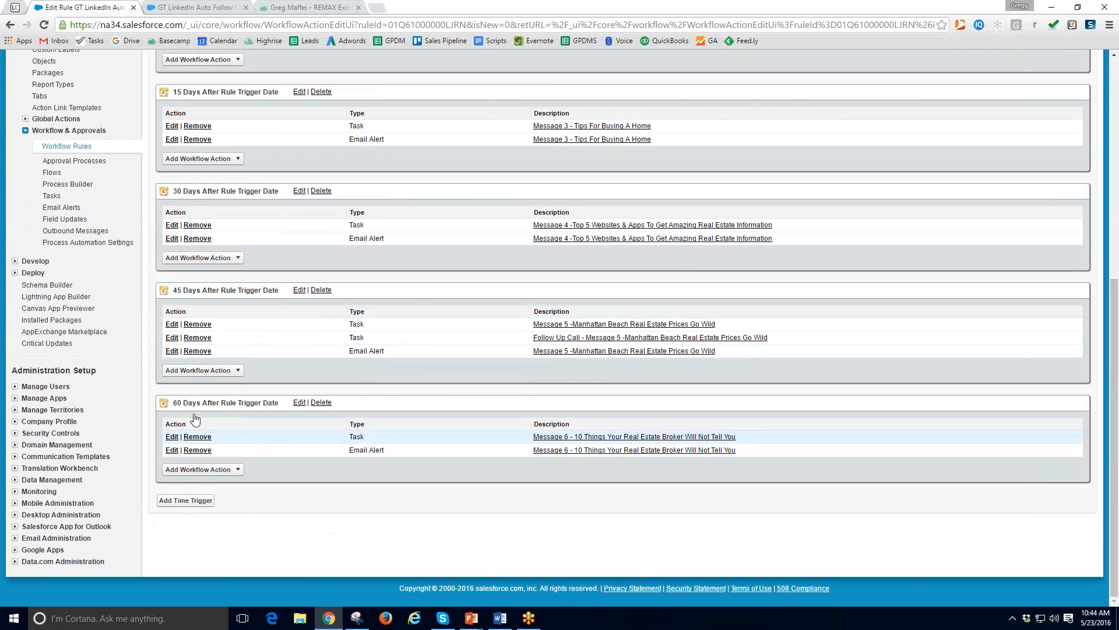
pyautogui.click(181, 504)
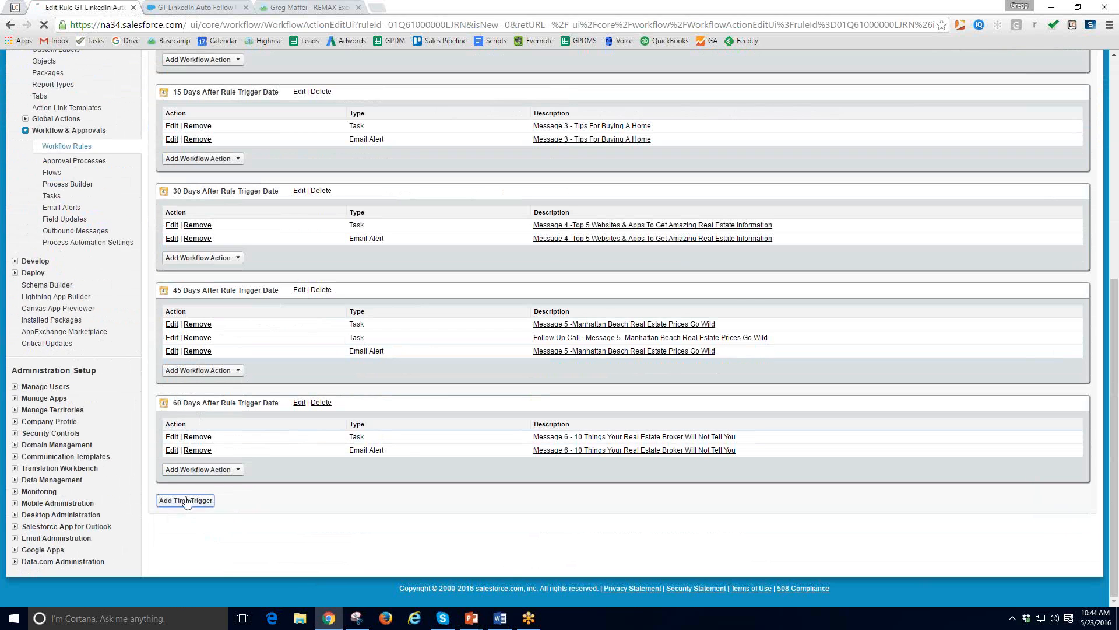
pyautogui.write('75')
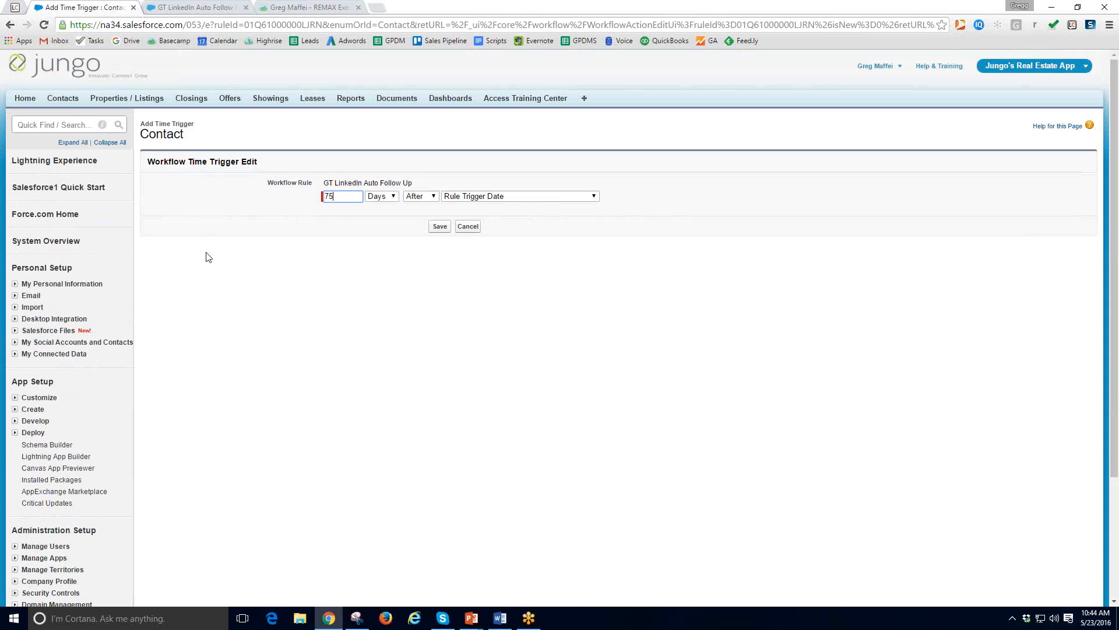
pyautogui.click(440, 226)
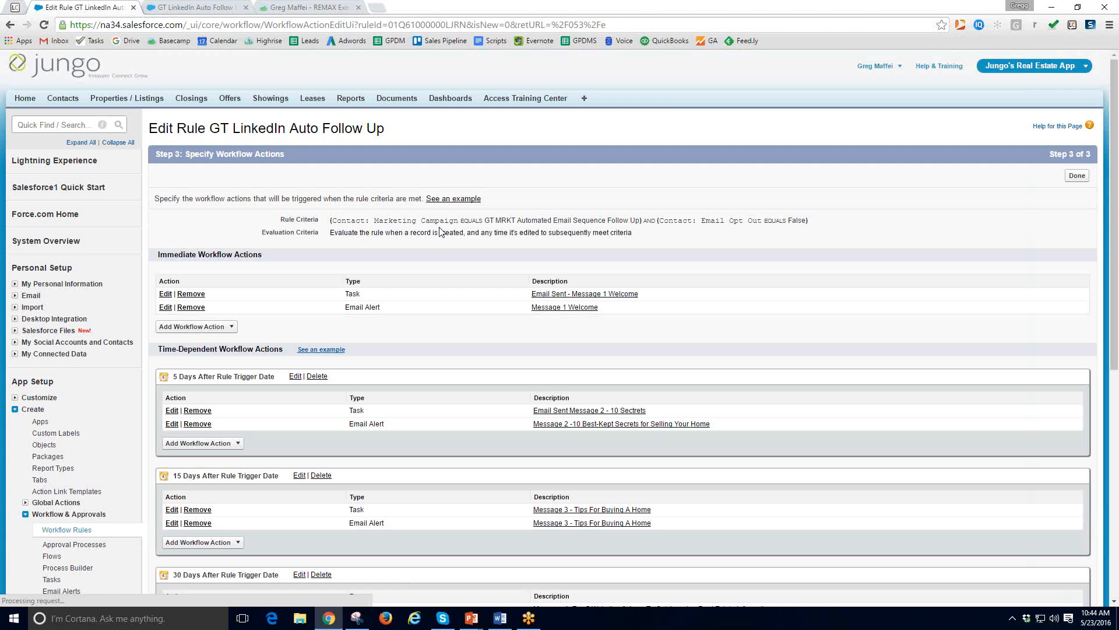
# Step: Start a new email alert under the 75-day trigger and copy the Message 7 template name from the email template list
pyautogui.scroll(-7, 390, 295)
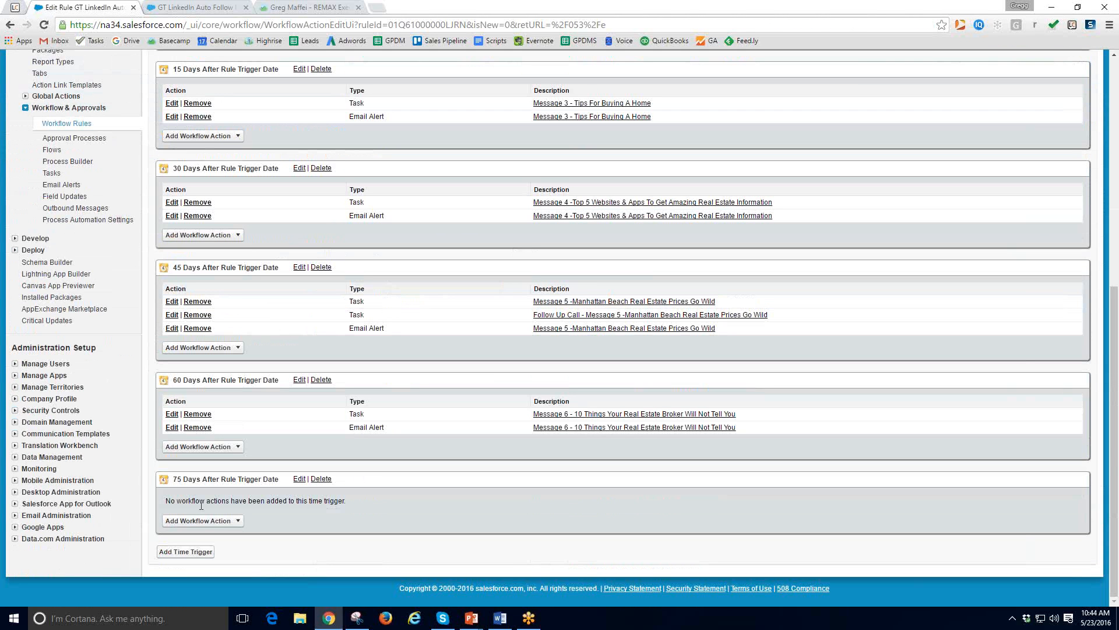
pyautogui.click(212, 522)
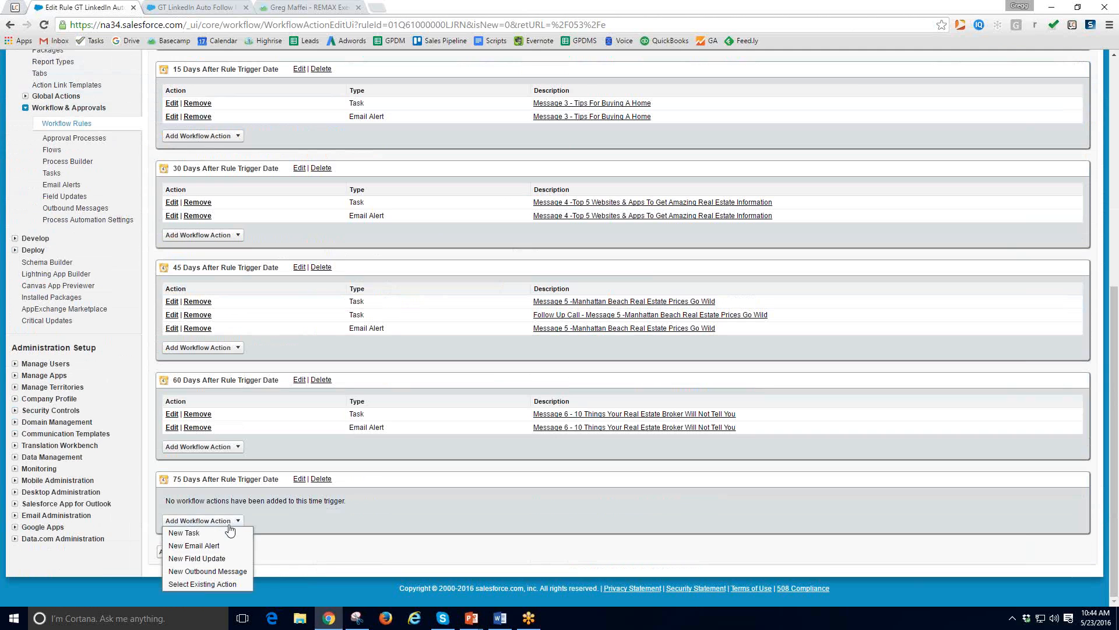
pyautogui.click(194, 545)
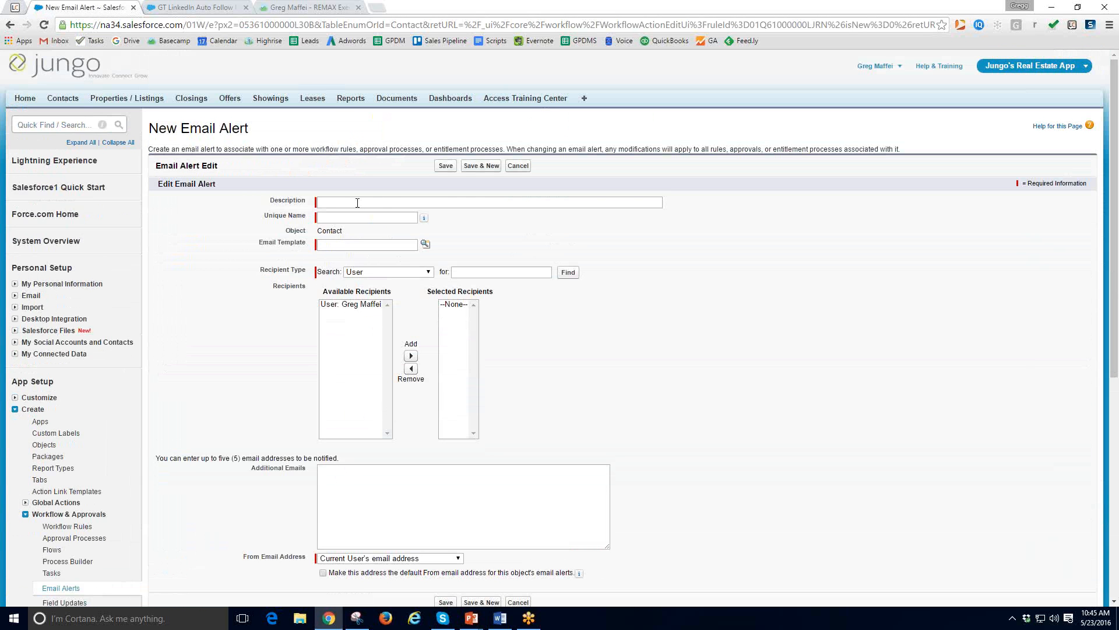
pyautogui.click(192, 8)
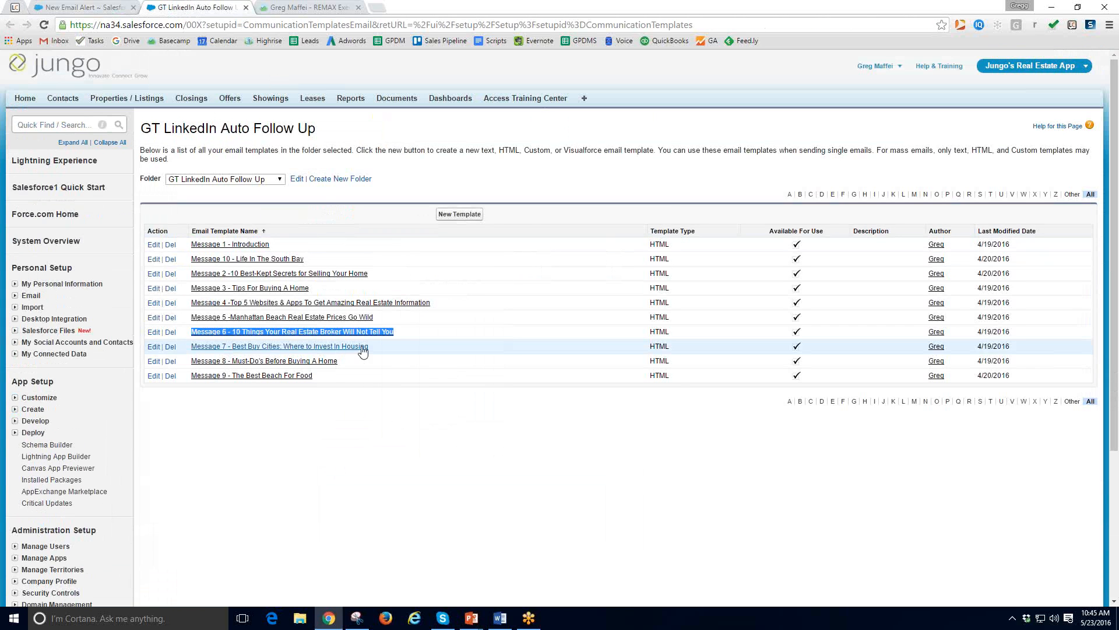
pyautogui.moveTo(364, 348); pyautogui.dragTo(194, 355)
pyautogui.hotkey('ctrl', 'c')
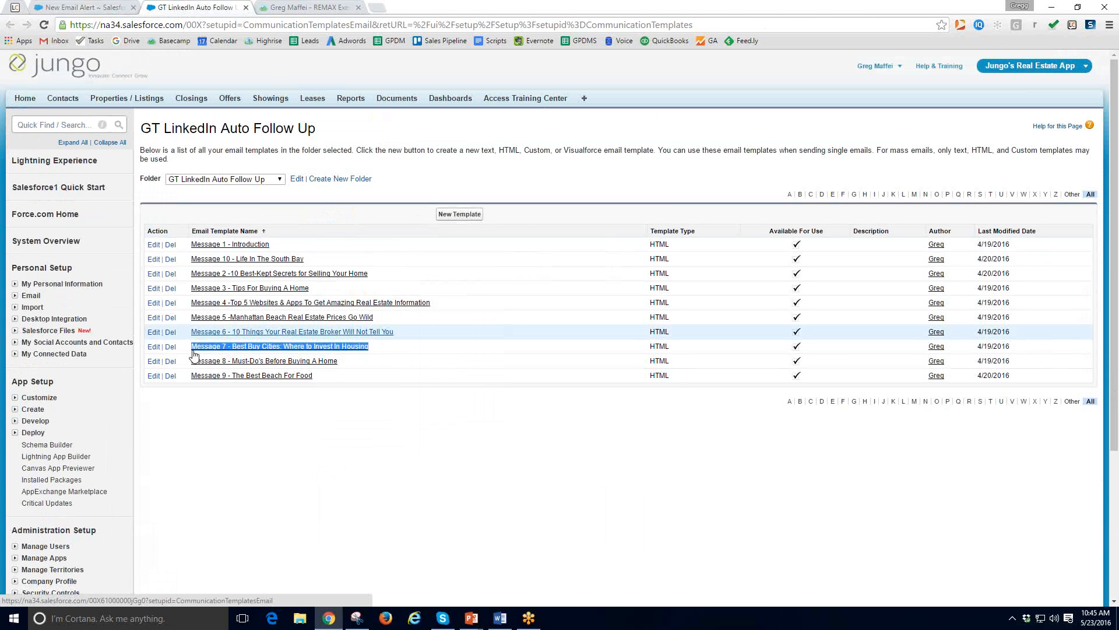
# Step: Fill in the alert's description and unique name for "Message 7 - Best Buy Cities: Where to Invest In Housing" and select the matching email template
pyautogui.click(66, 12)
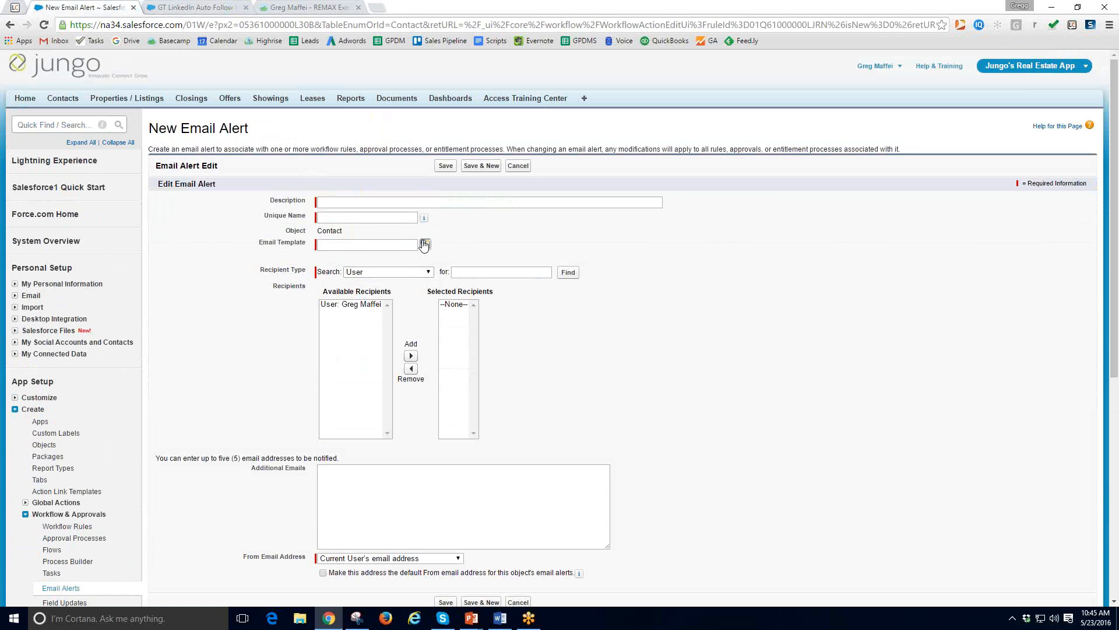
pyautogui.click(348, 205)
pyautogui.hotkey('ctrl', 'v')
pyautogui.click(343, 219)
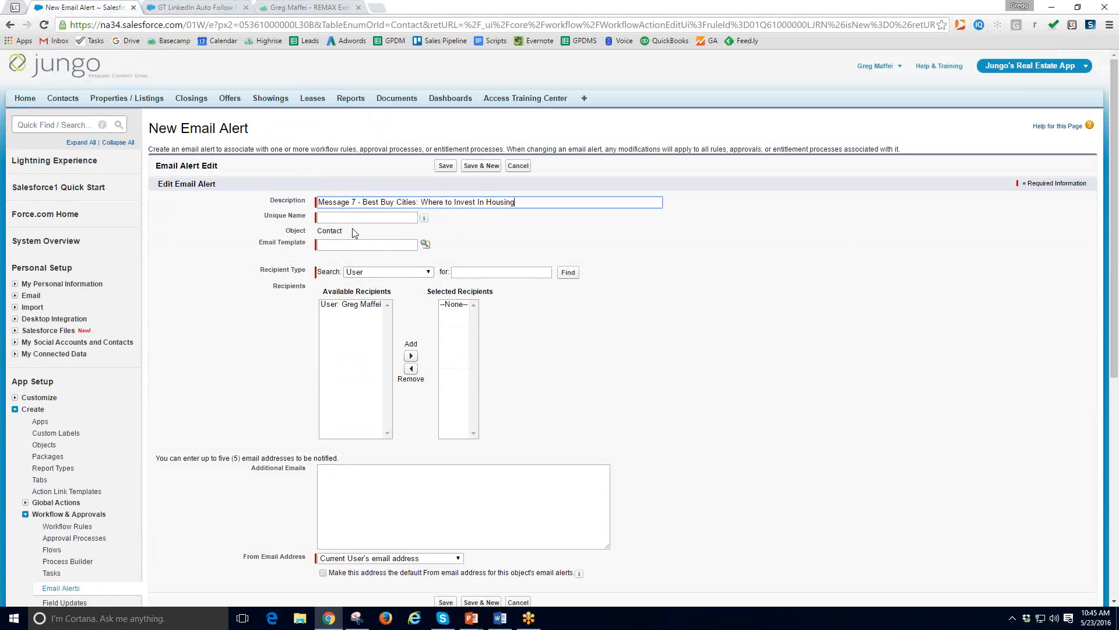
pyautogui.click(425, 245)
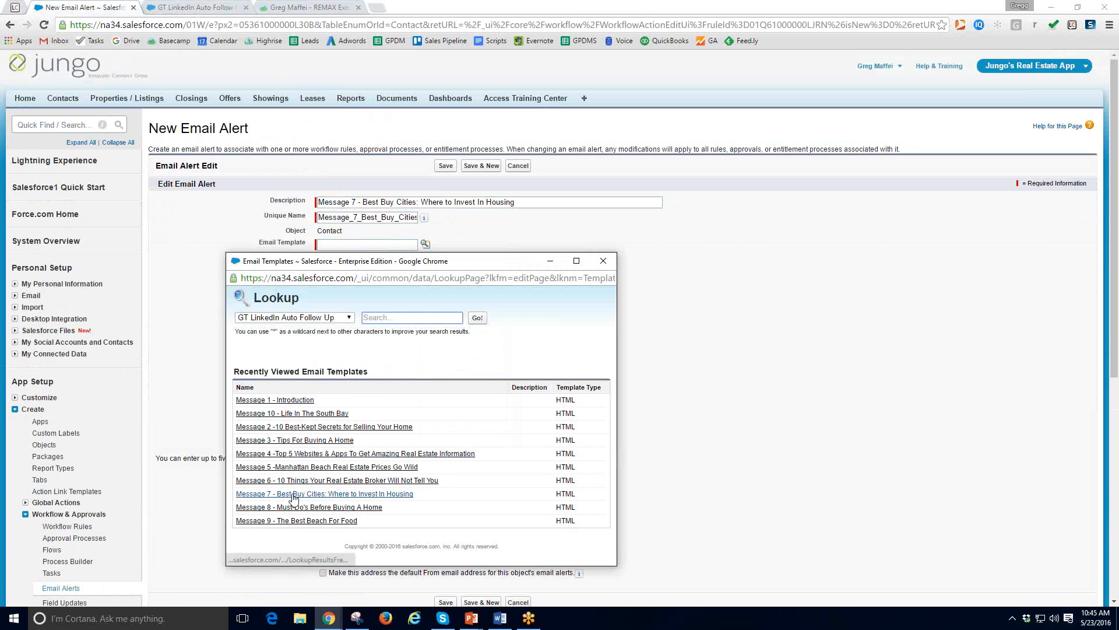
pyautogui.click(294, 494)
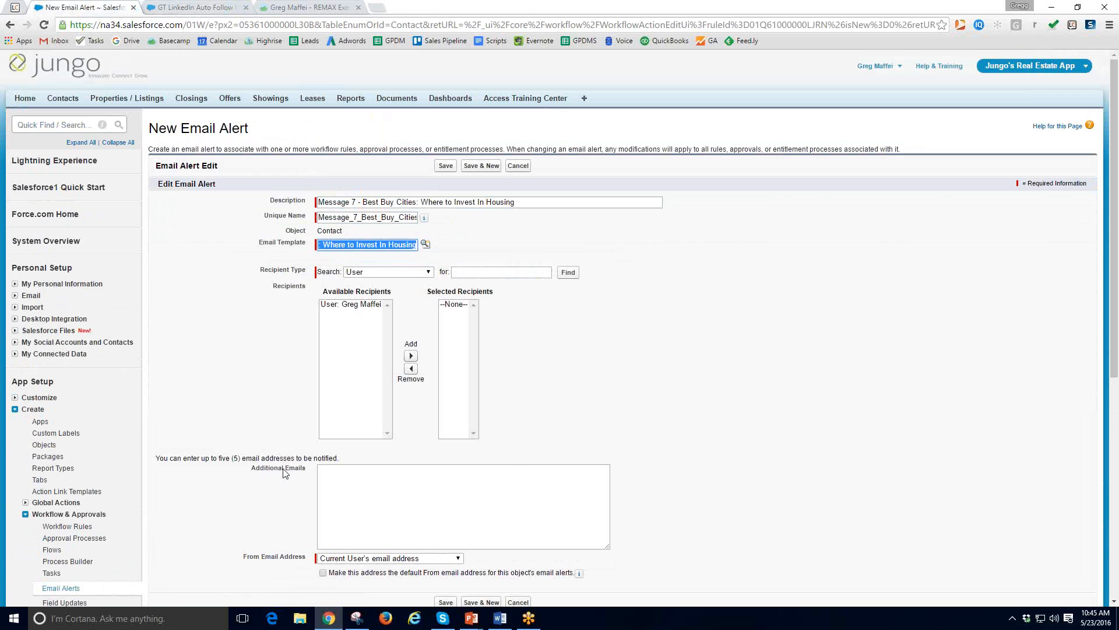
# Step: Add the contact's "Email Field: Email" as the alert recipient and save the email alert
pyautogui.click(427, 273)
pyautogui.click(376, 314)
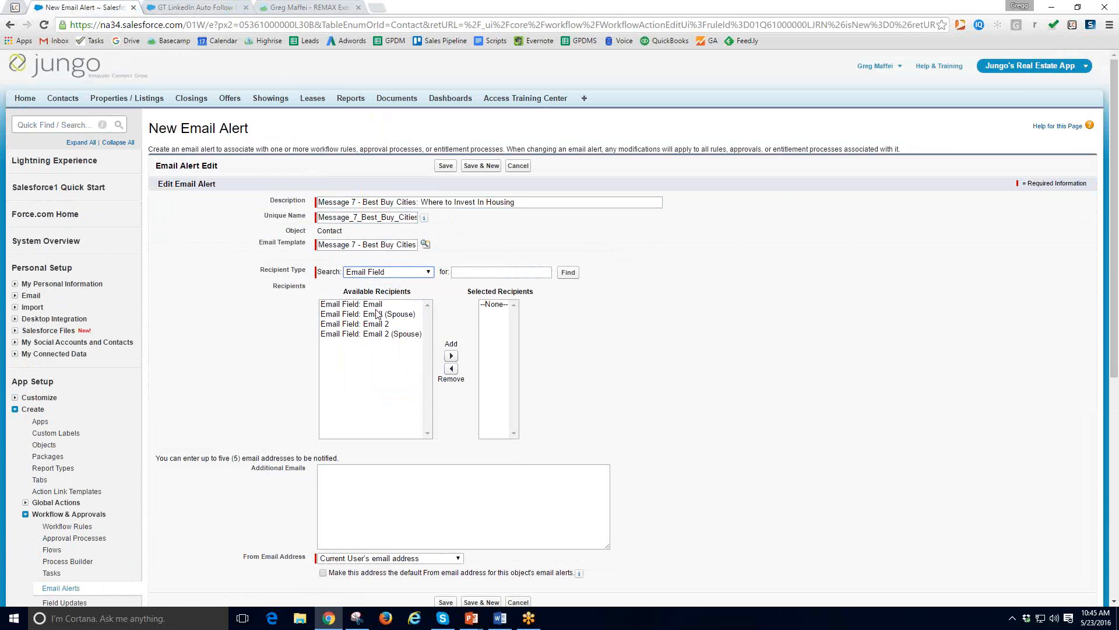
pyautogui.click(363, 305)
pyautogui.click(451, 355)
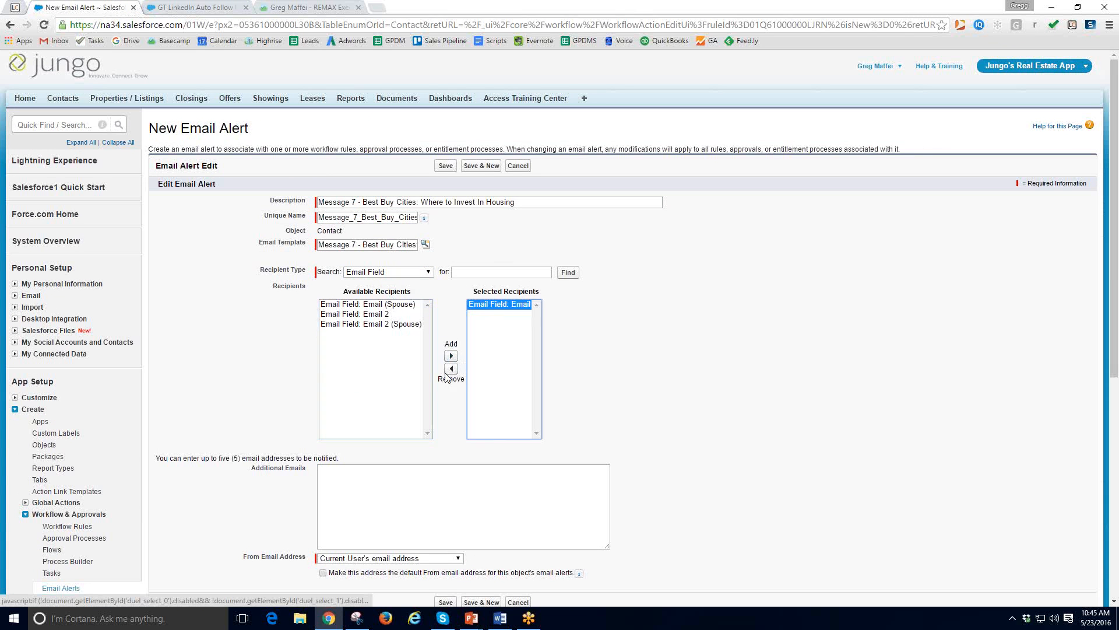
pyautogui.scroll(-3, 449, 475)
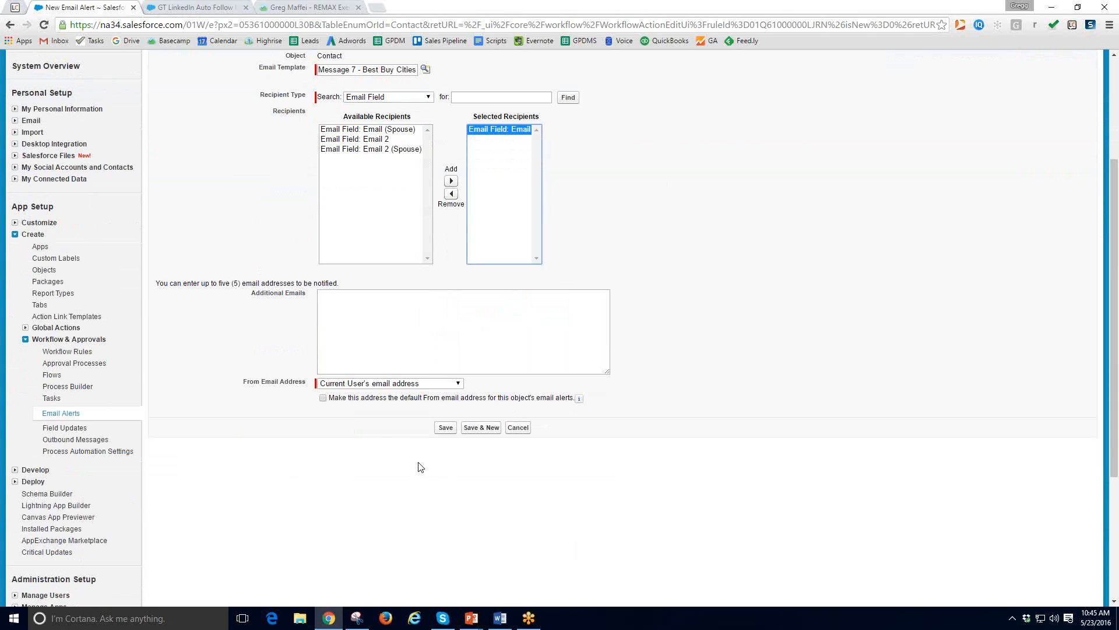
pyautogui.click(445, 428)
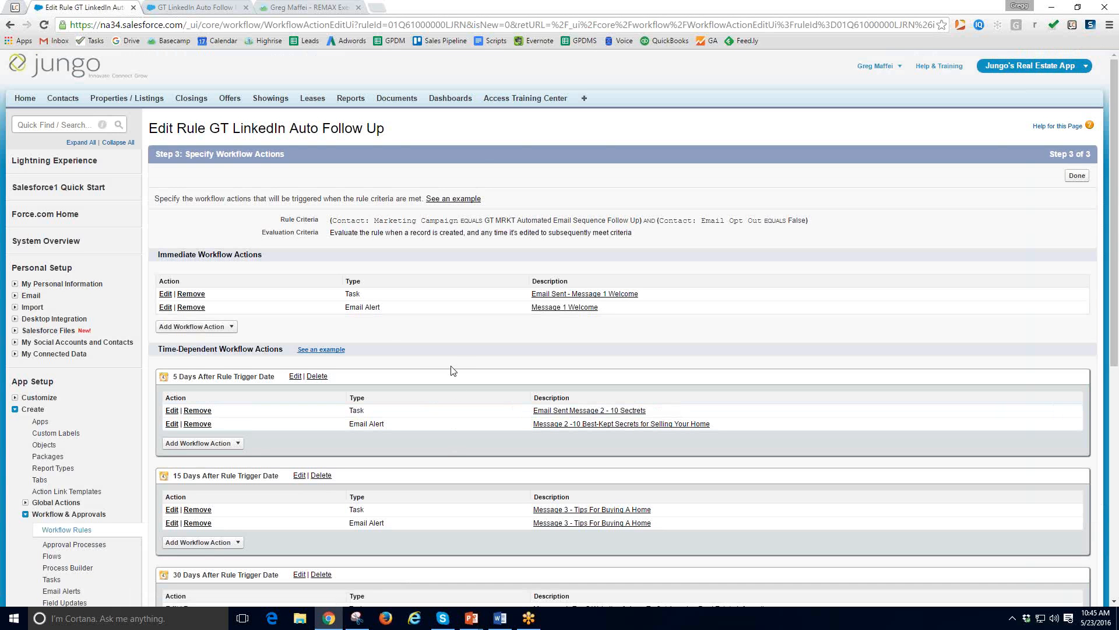
pyautogui.scroll(-7, 453, 371)
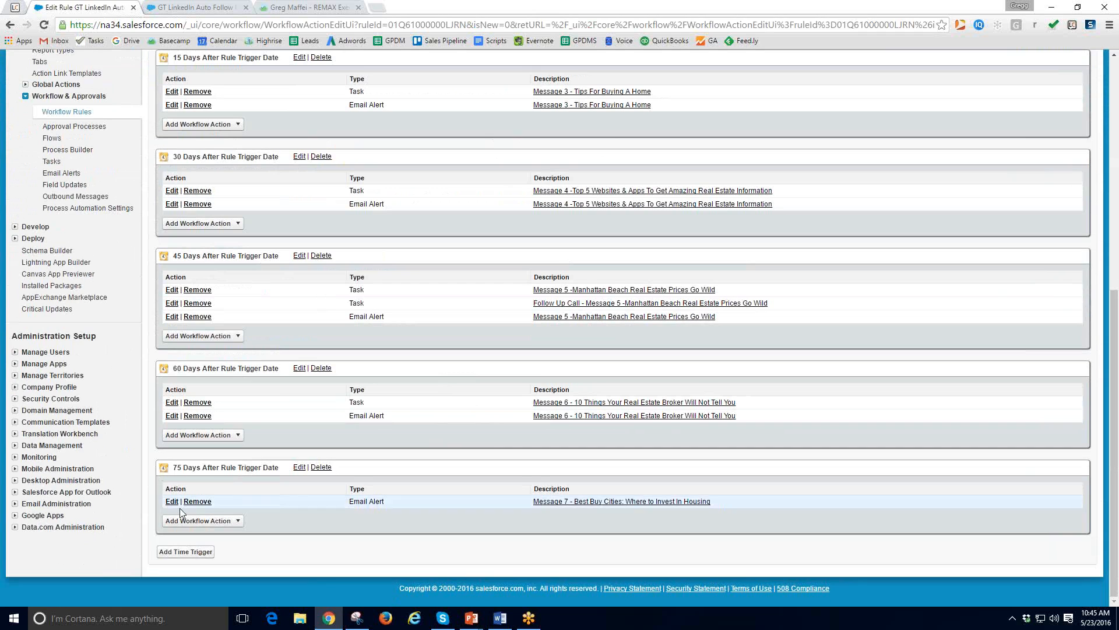
pyautogui.click(213, 521)
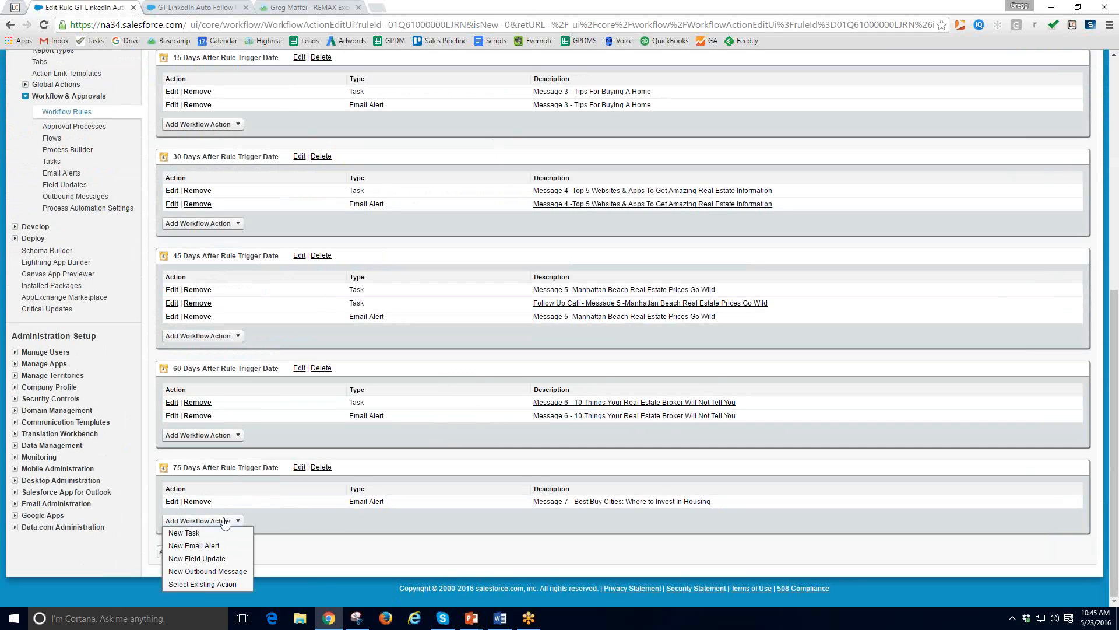
pyautogui.click(187, 534)
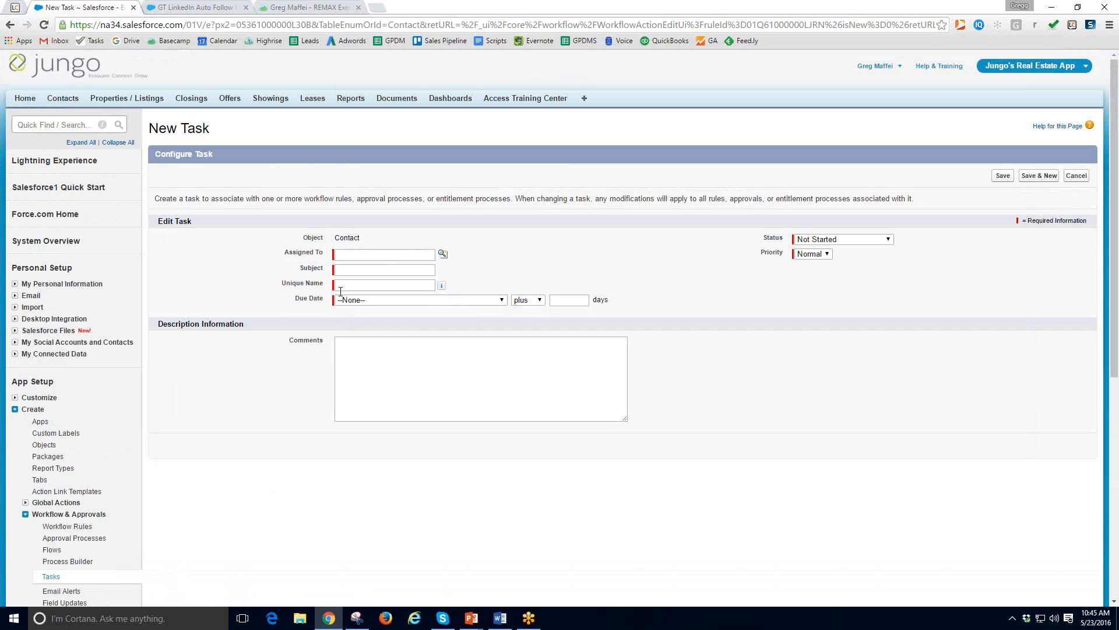
pyautogui.click(357, 255)
pyautogui.write(': Where to Invest In Housing')
pyautogui.click(349, 269)
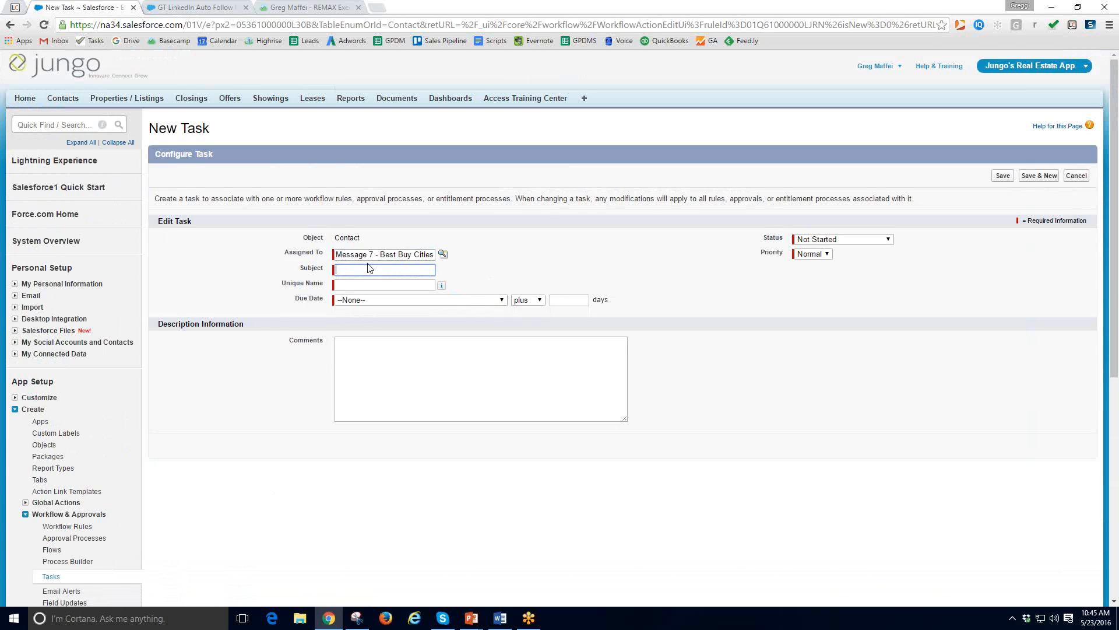
pyautogui.hotkey('ctrl', 'v')
pyautogui.click(356, 283)
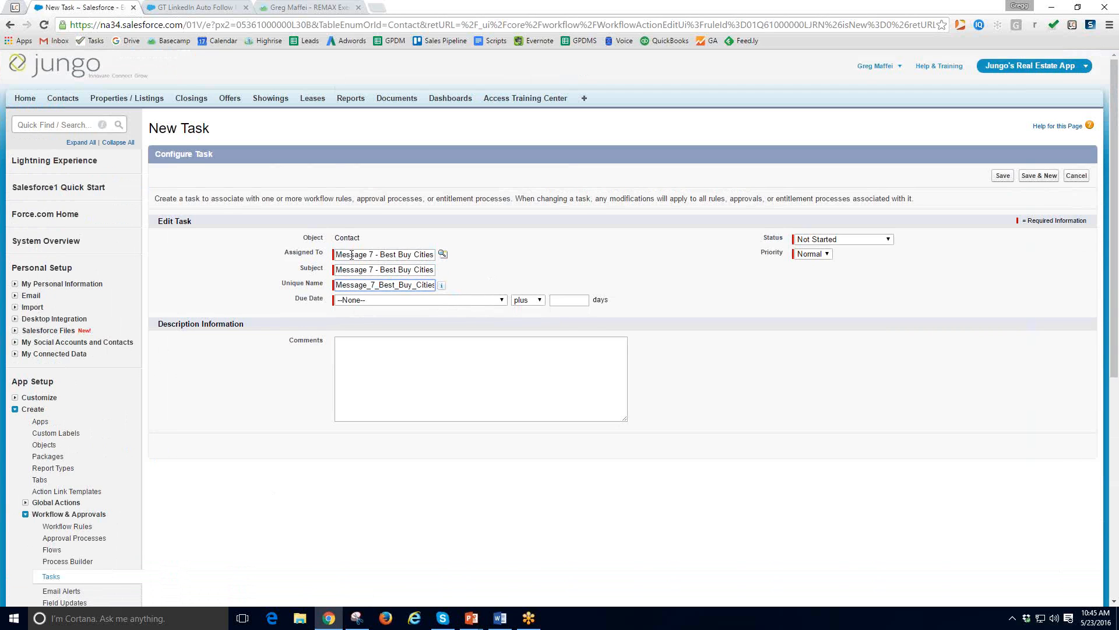
pyautogui.click(442, 254)
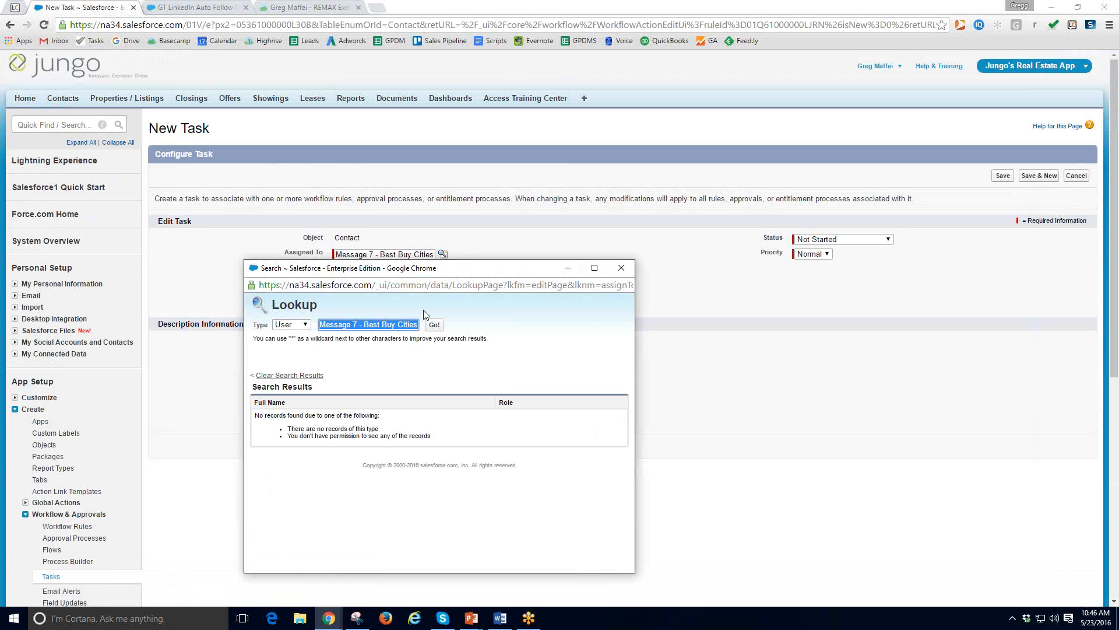
pyautogui.click(621, 269)
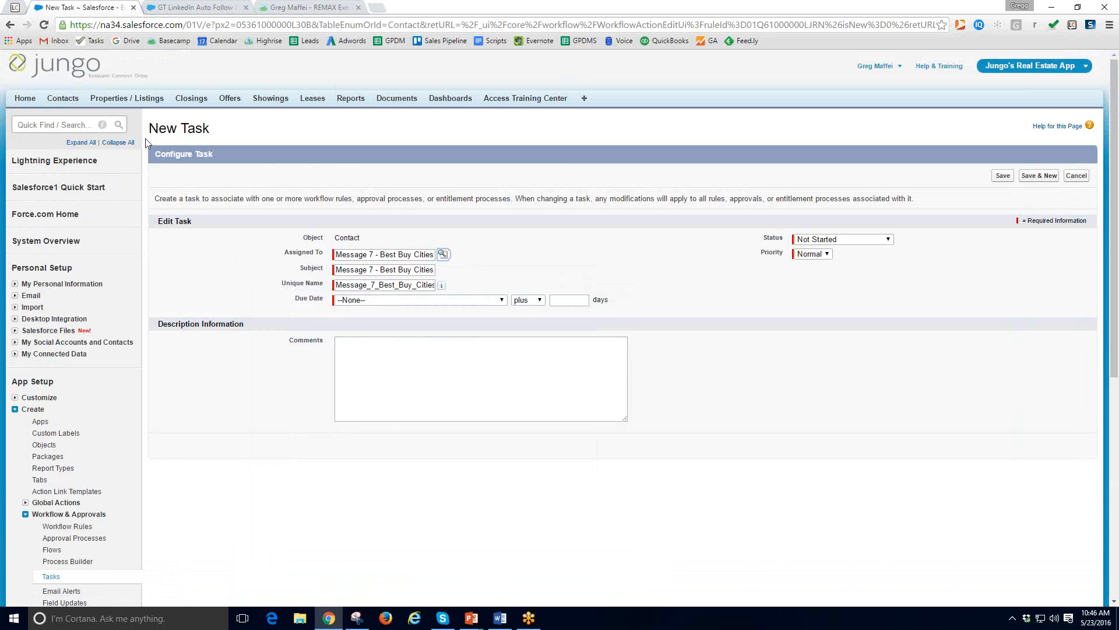
pyautogui.click(11, 26)
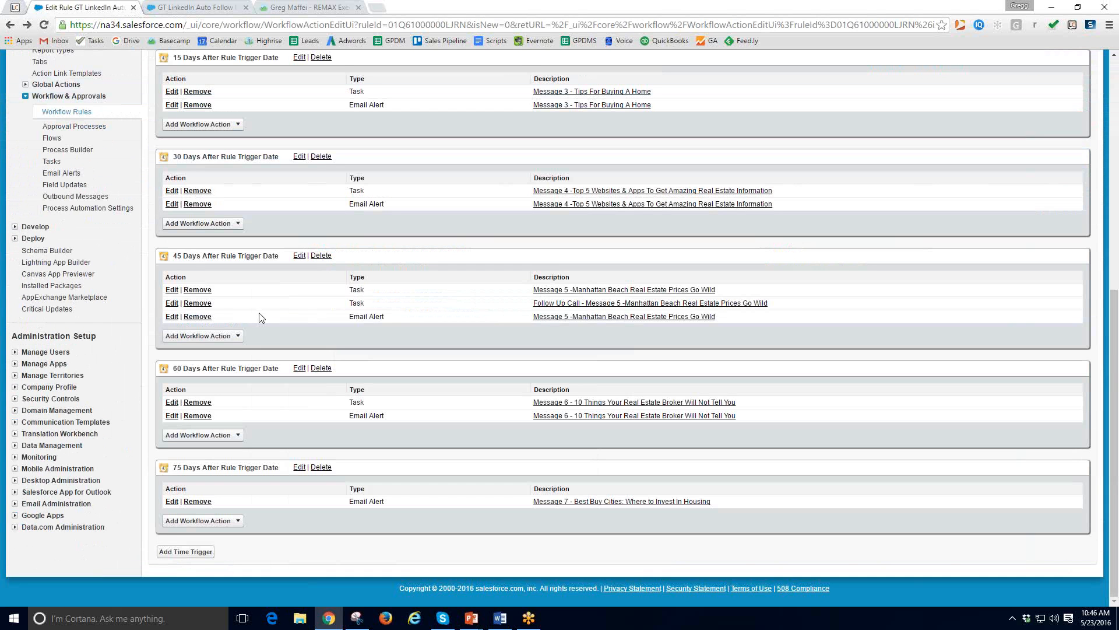
# Step: Add a task under the 75-day trigger for the recently viewed user, with subject "Message 7 - Best Buy Cities: Where to Invest In Housing" and matching unique name
pyautogui.click(217, 521)
pyautogui.click(192, 532)
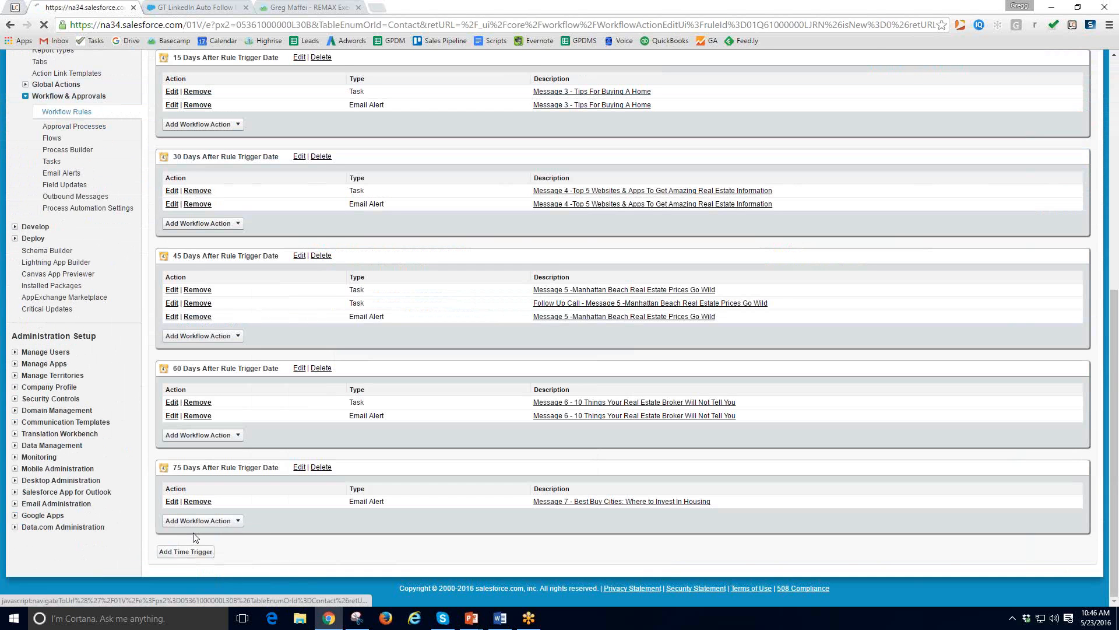
pyautogui.click(442, 253)
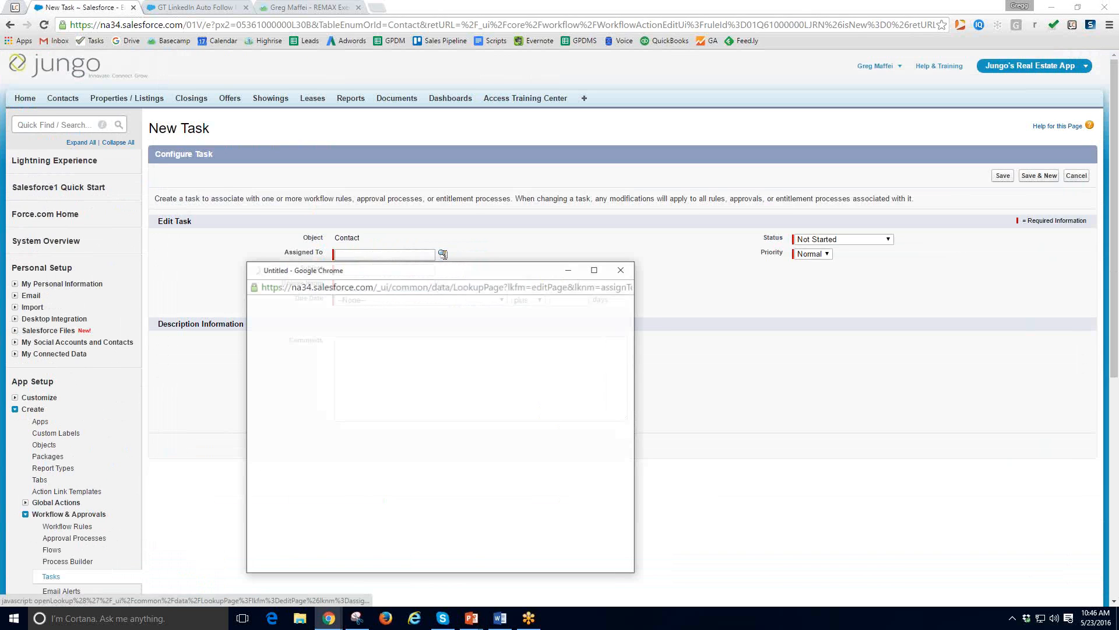
pyautogui.click(274, 408)
pyautogui.click(373, 271)
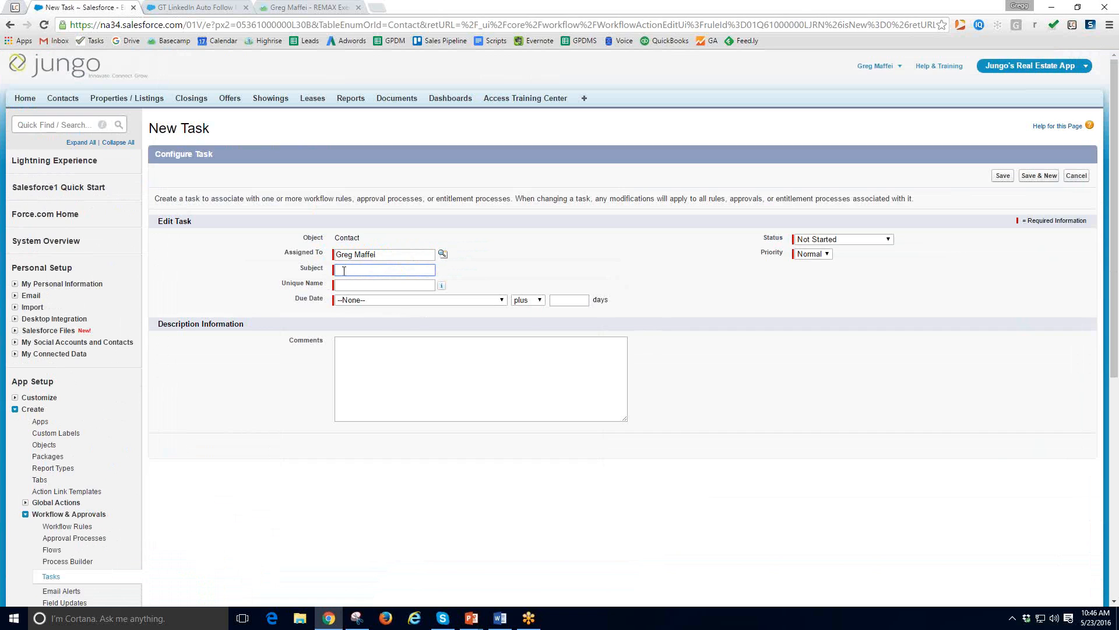
pyautogui.write('Message 7 - Best Buy Cities')
pyautogui.press('Tab')
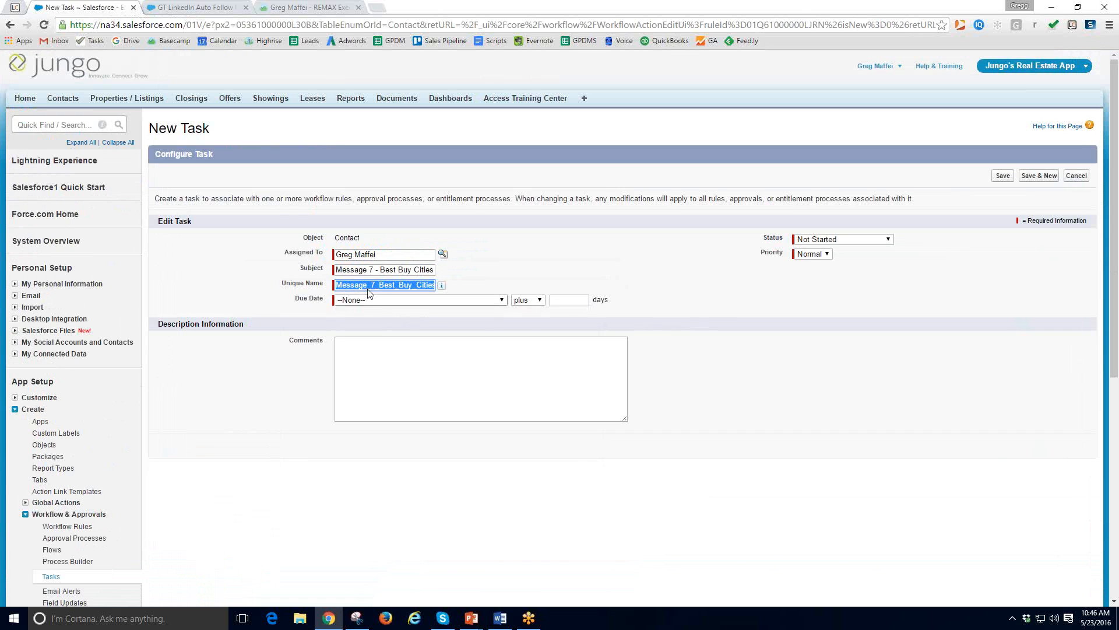
# Step: Set the Message 7 task's due date to Rule Trigger Date plus 0 days and its status to Completed, and save it
pyautogui.click(376, 301)
pyautogui.click(375, 320)
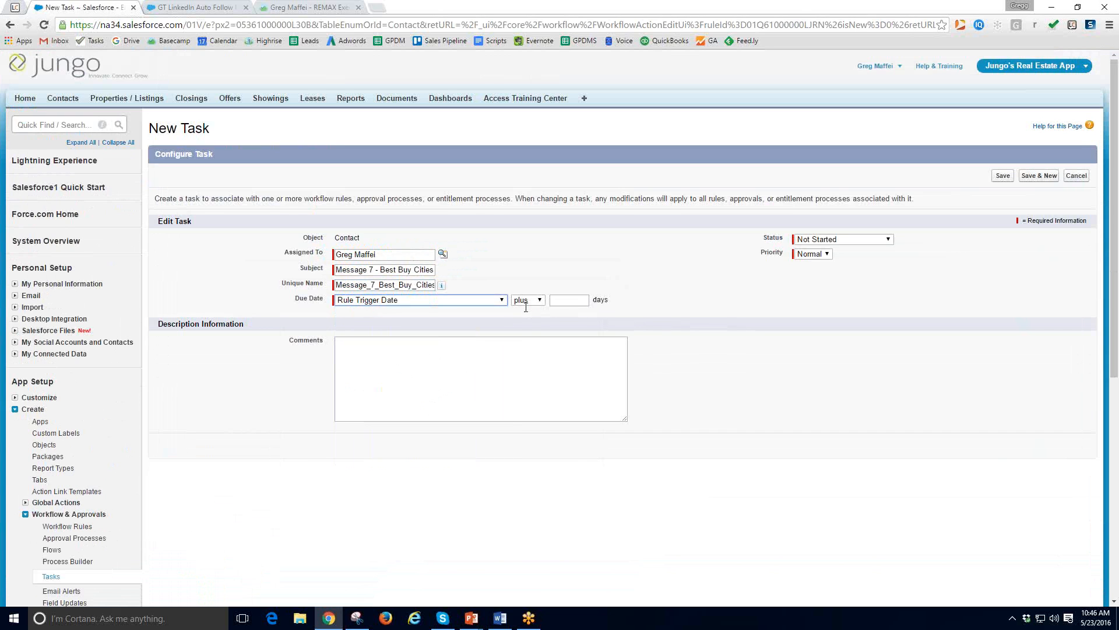
pyautogui.click(563, 299)
pyautogui.write('0')
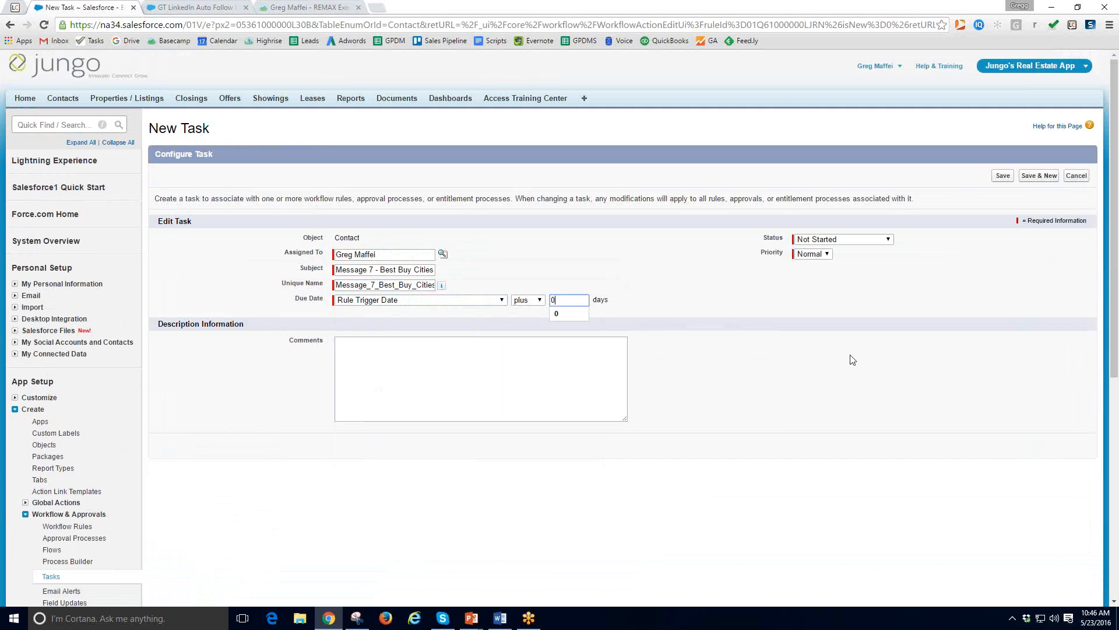
pyautogui.click(849, 240)
pyautogui.click(819, 269)
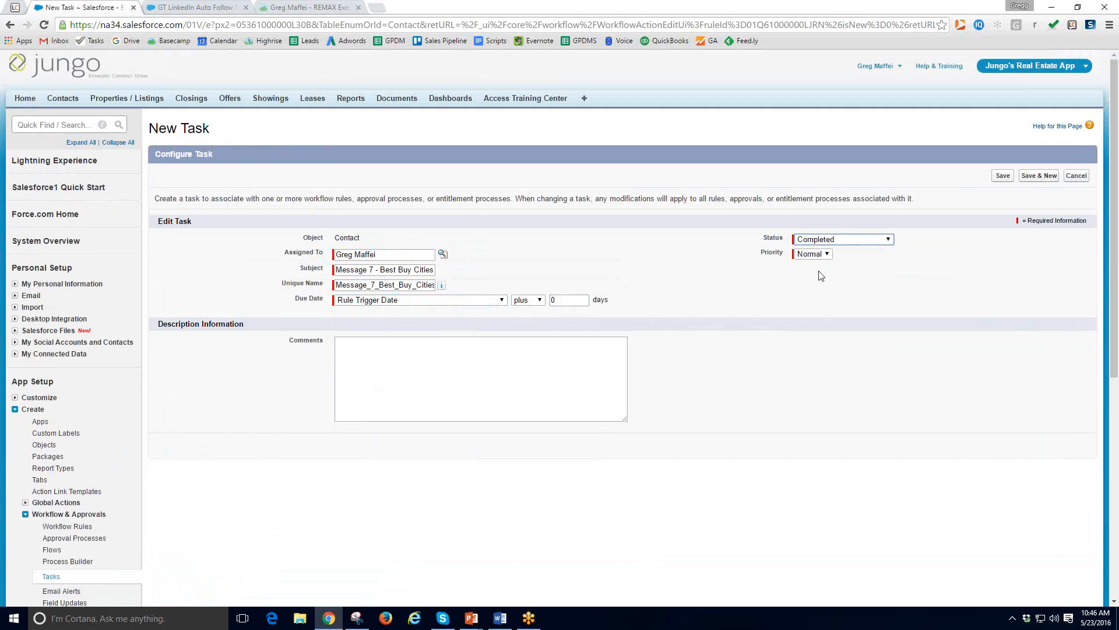
pyautogui.click(1003, 175)
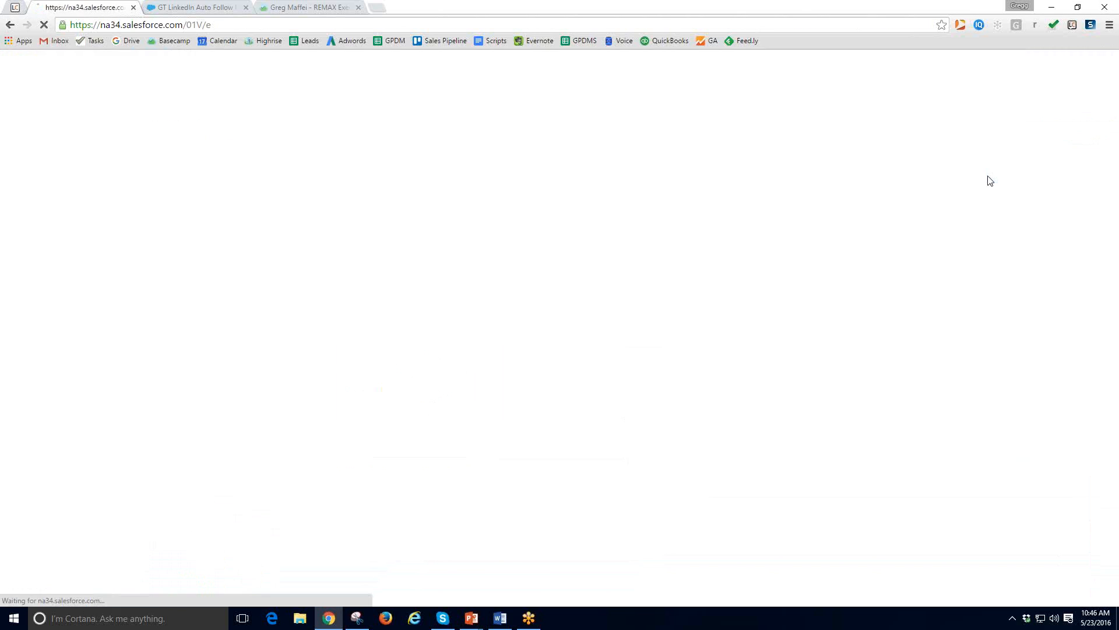
# Step: Add a time trigger to the rule for 85 days after the Rule Trigger Date and save it
pyautogui.scroll(-7, 199, 253)
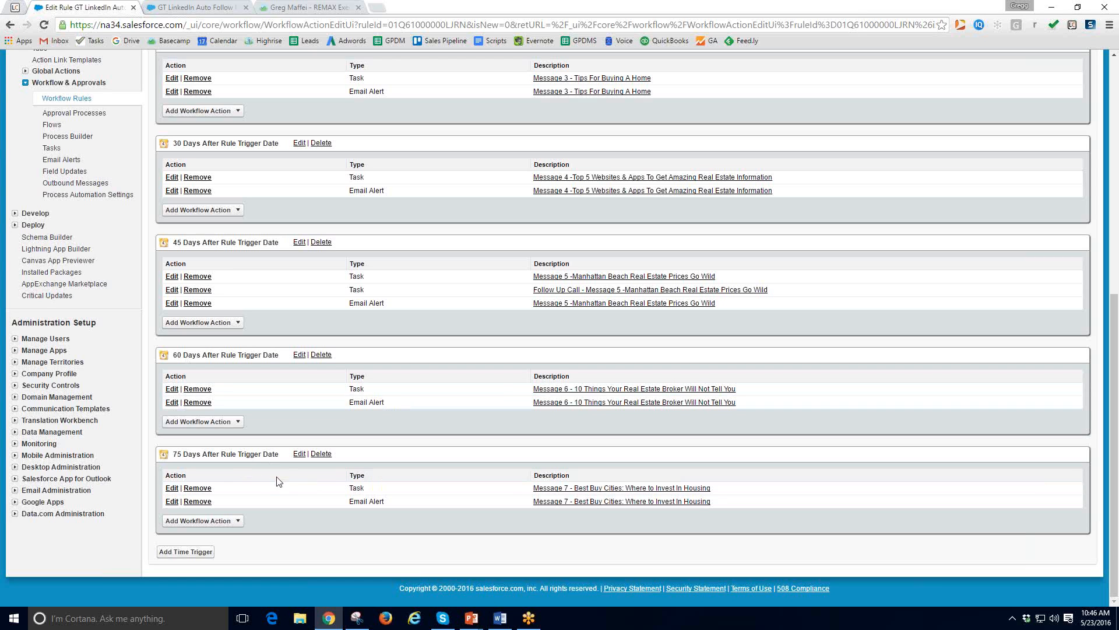
pyautogui.click(181, 552)
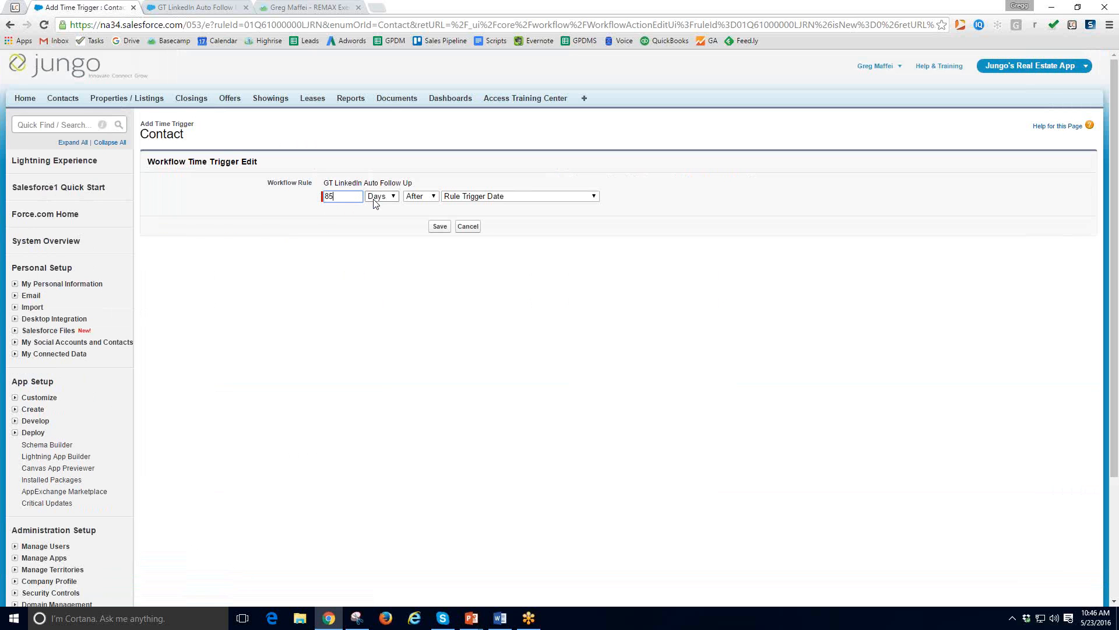
pyautogui.click(442, 229)
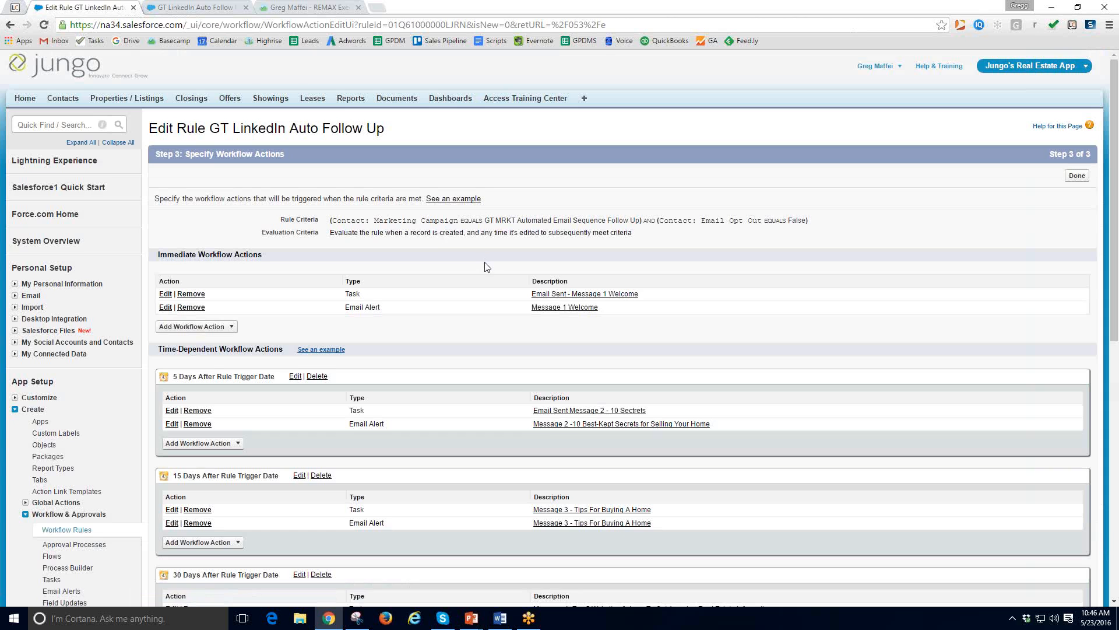
# Step: Create an email alert under the 85-day trigger with description "Message 8 - Must-Do's Before Buying A Home" and matching unique name
pyautogui.scroll(-9, 487, 267)
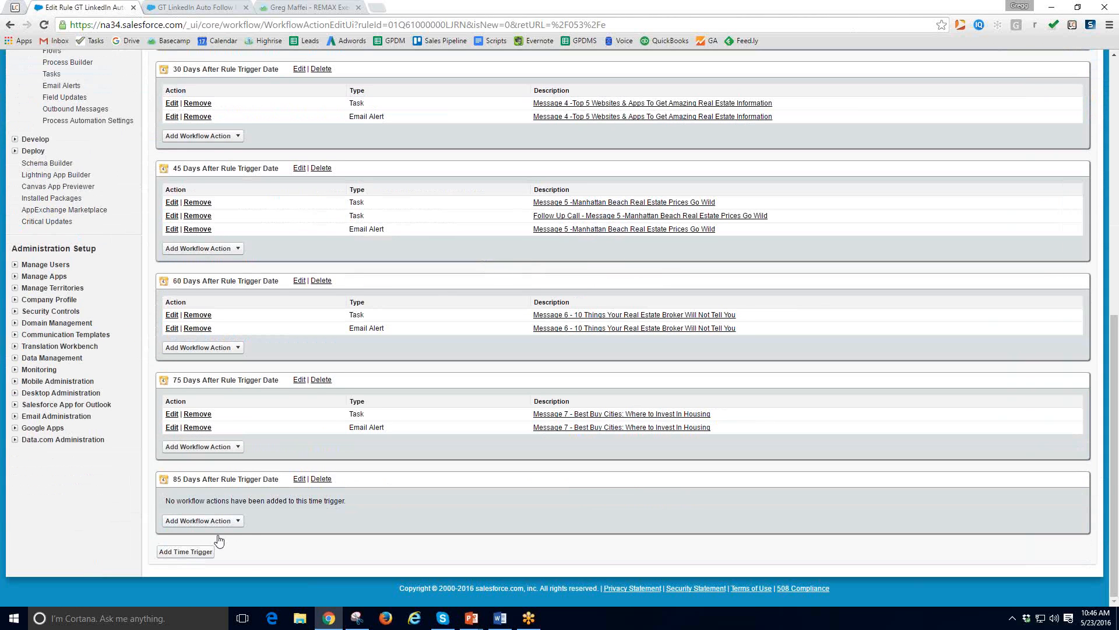
pyautogui.click(217, 521)
pyautogui.click(210, 546)
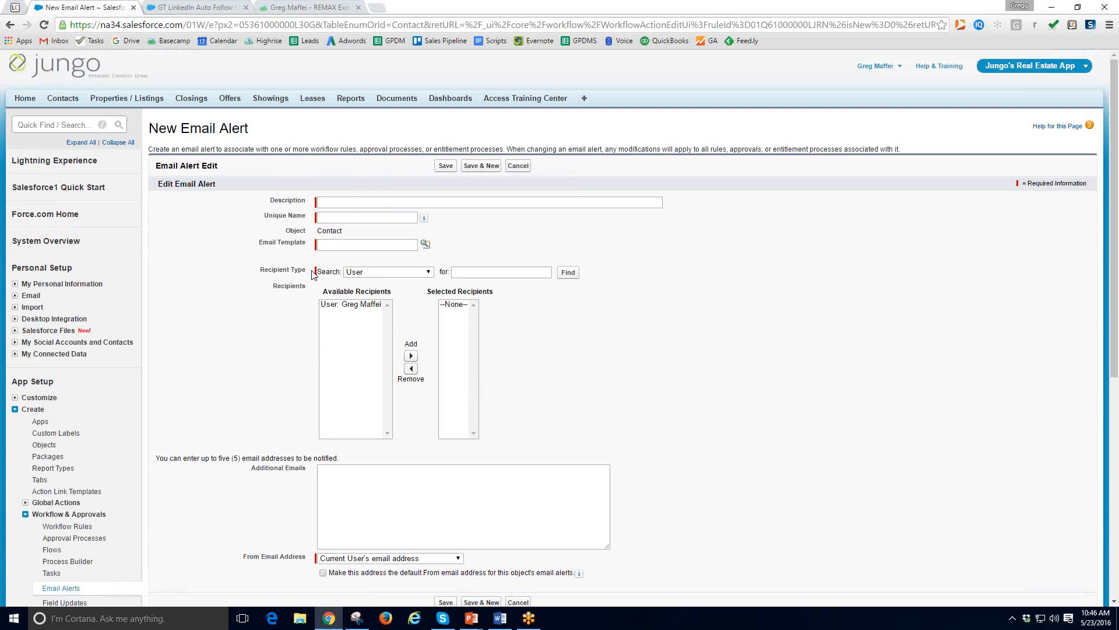
pyautogui.click(198, 8)
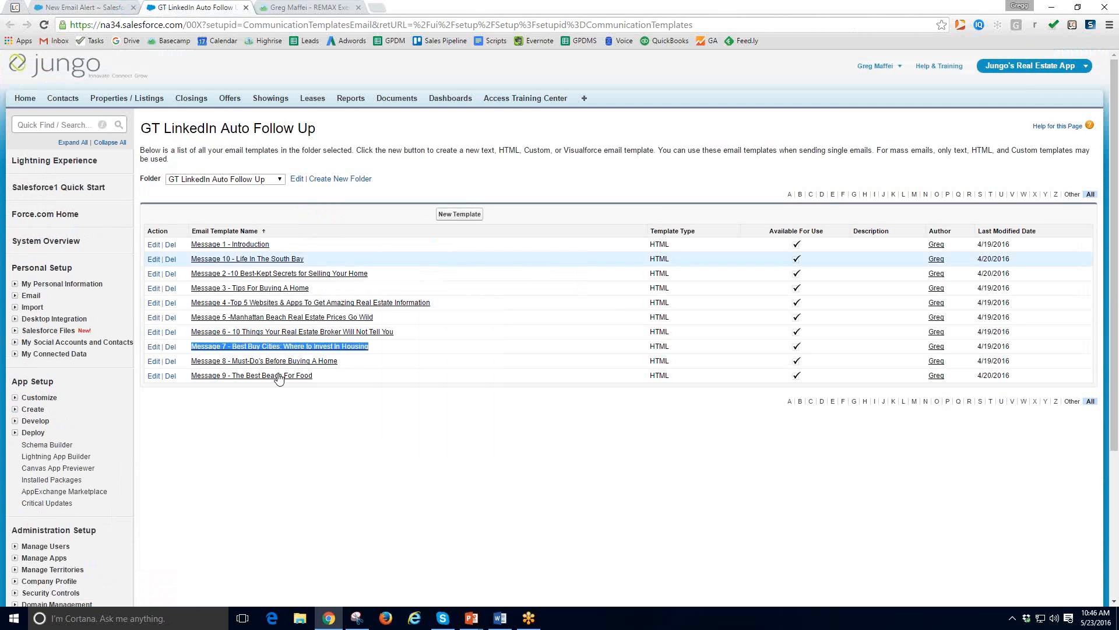
pyautogui.moveTo(343, 362); pyautogui.dragTo(189, 364)
pyautogui.hotkey('ctrl', 'c')
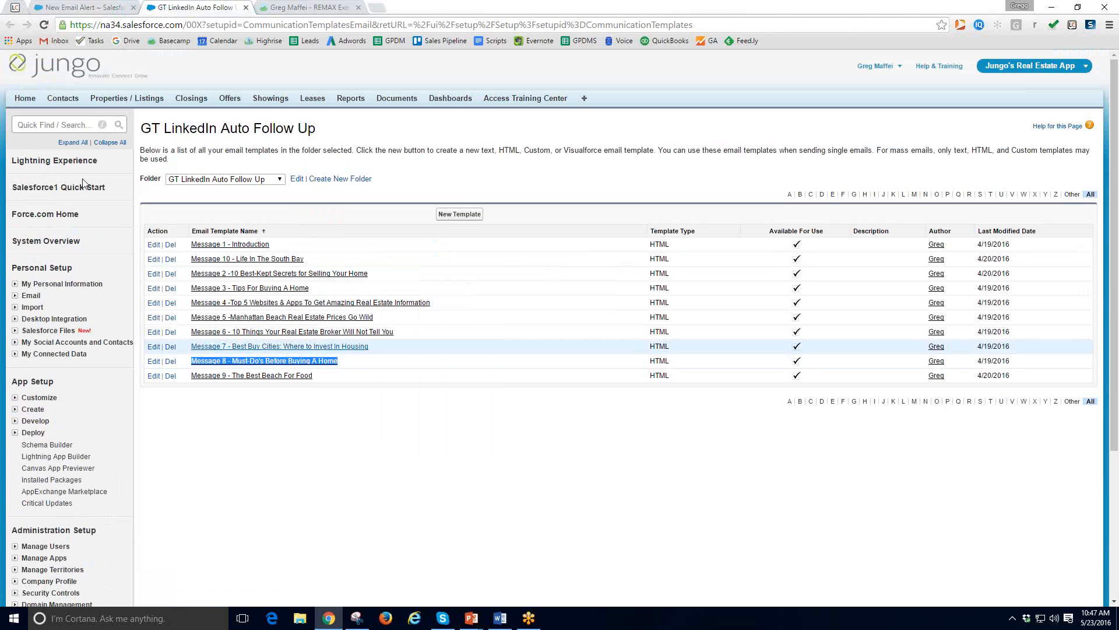
pyautogui.click(97, 11)
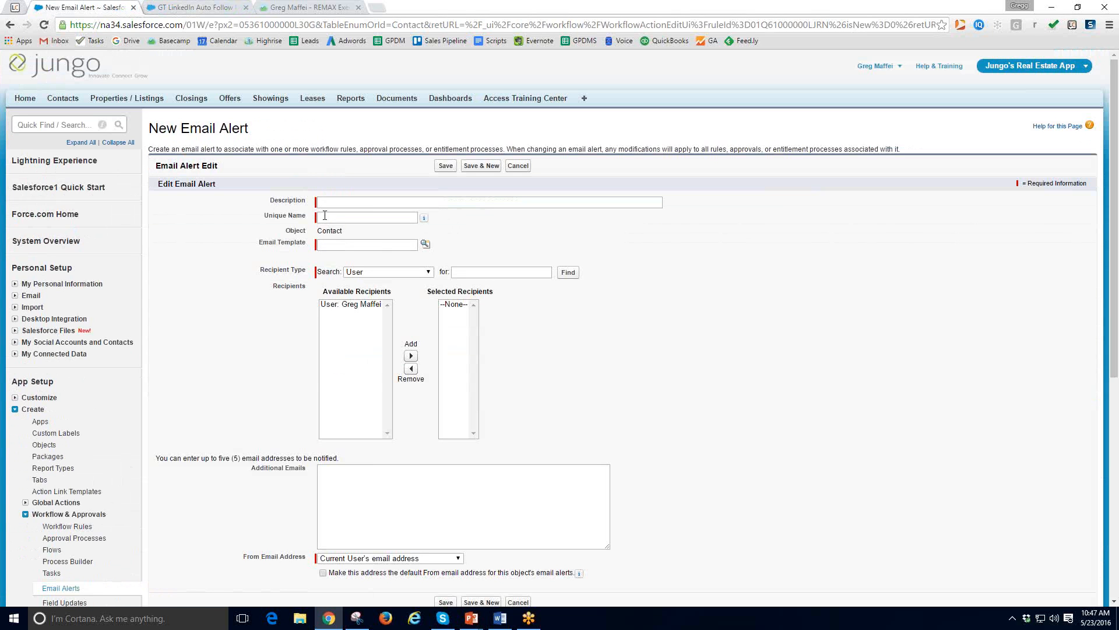
pyautogui.click(328, 205)
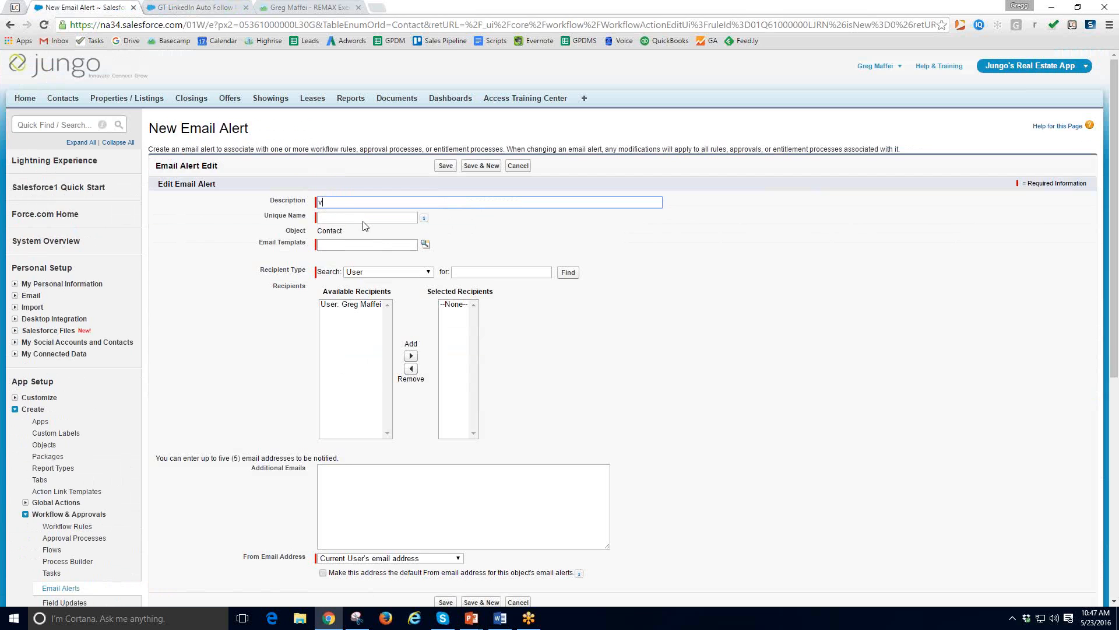
pyautogui.press('BackSpace')
pyautogui.hotkey('ctrl', 'v')
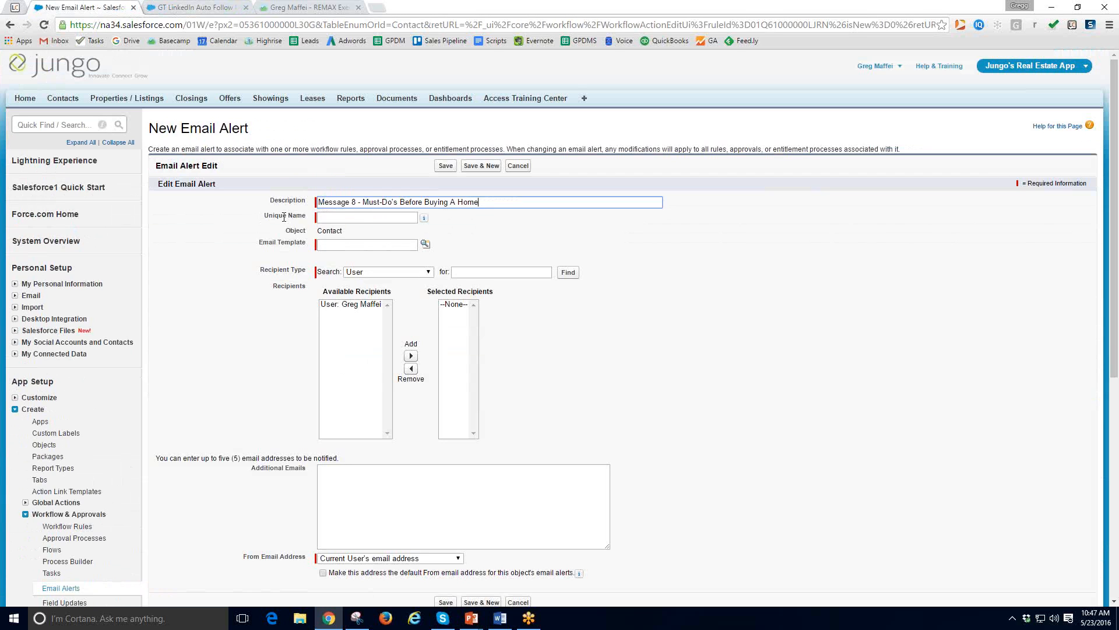
pyautogui.click(338, 217)
# Step: Select "Message 8 - Must-Do's Before Buying A Home" as the alert's email template
pyautogui.click(351, 246)
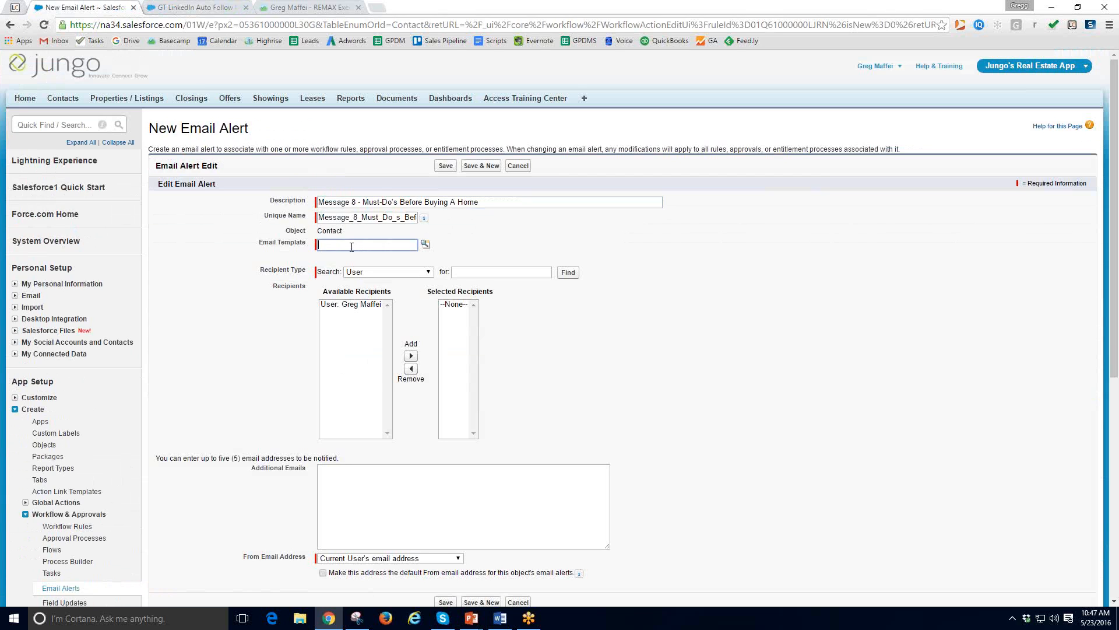
pyautogui.click(425, 243)
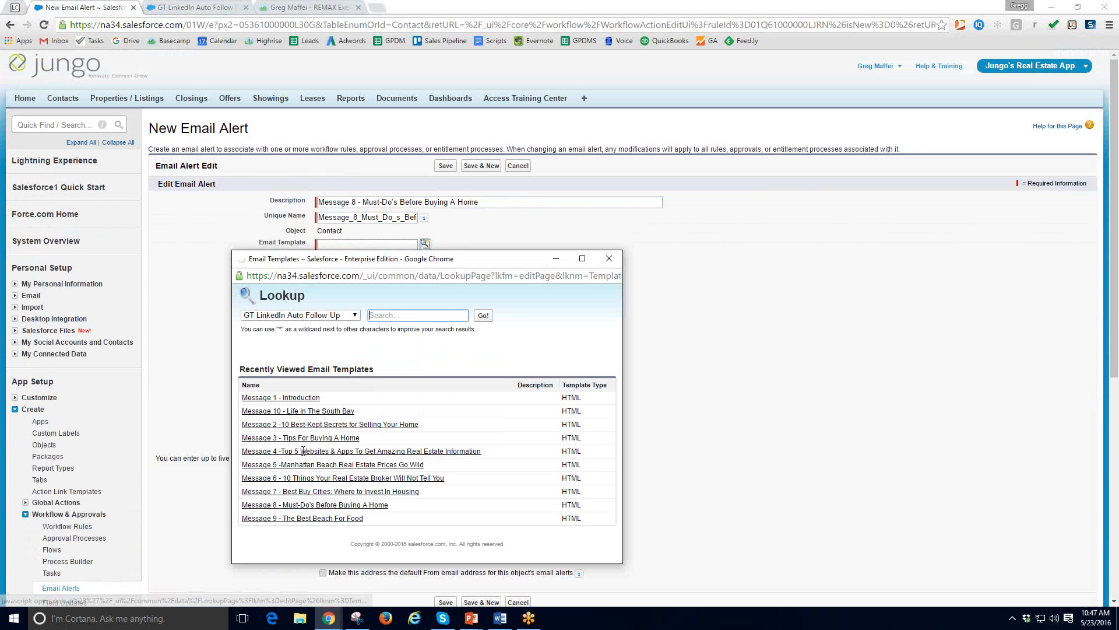
pyautogui.click(315, 508)
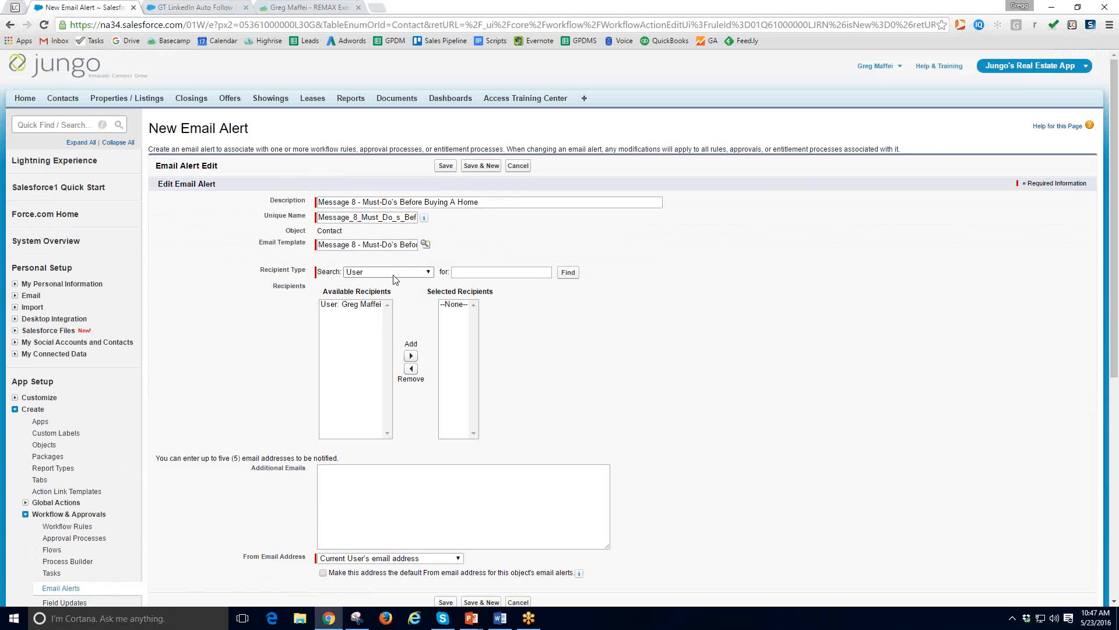
# Step: Add the contact's "Email Field: Email" as the Message 8 alert's recipient and save the alert
pyautogui.click(393, 273)
pyautogui.click(364, 312)
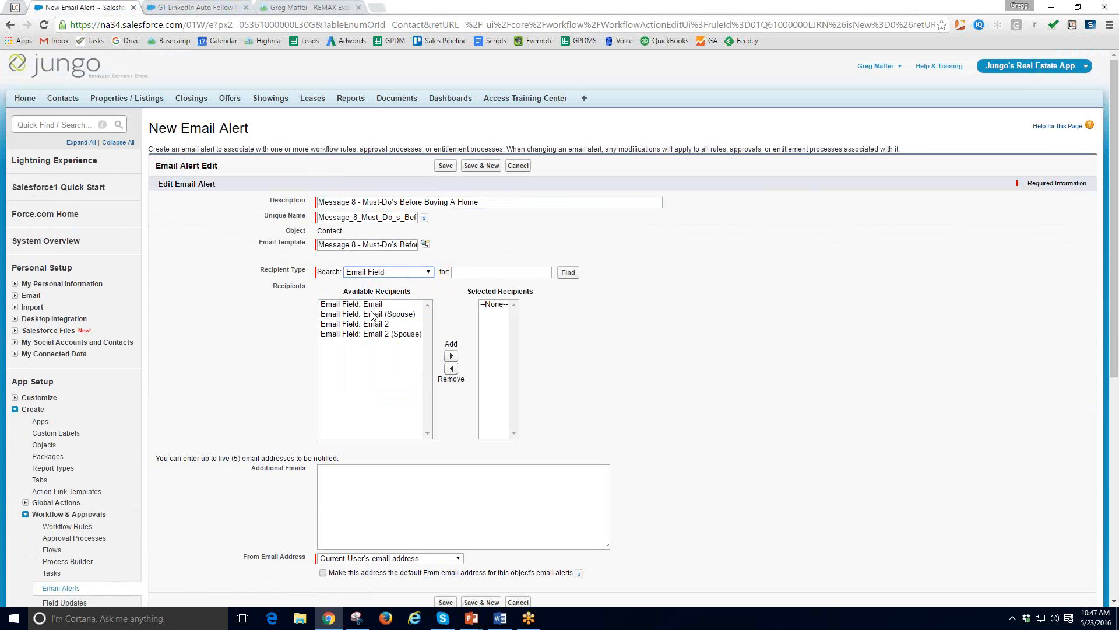
pyautogui.click(373, 305)
pyautogui.click(451, 356)
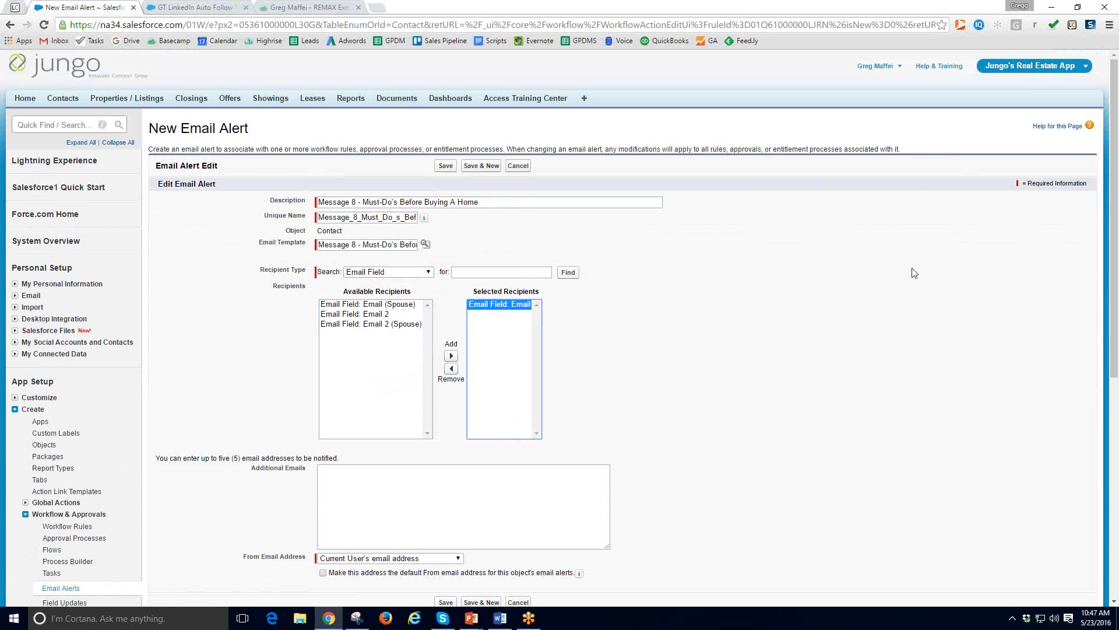
pyautogui.scroll(-3, 885, 292)
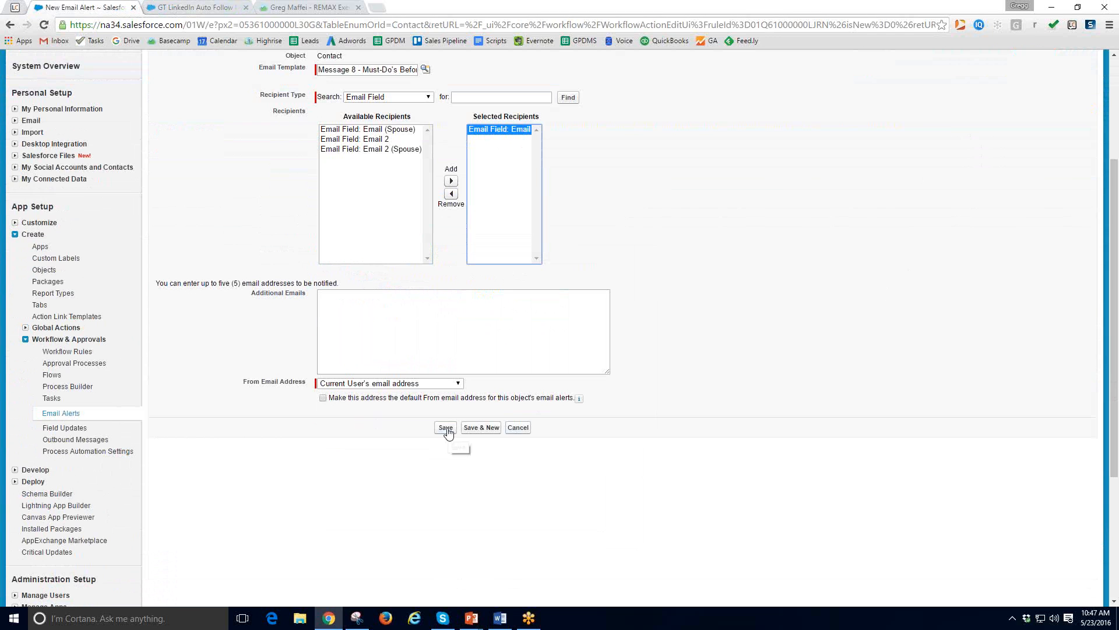
pyautogui.click(446, 428)
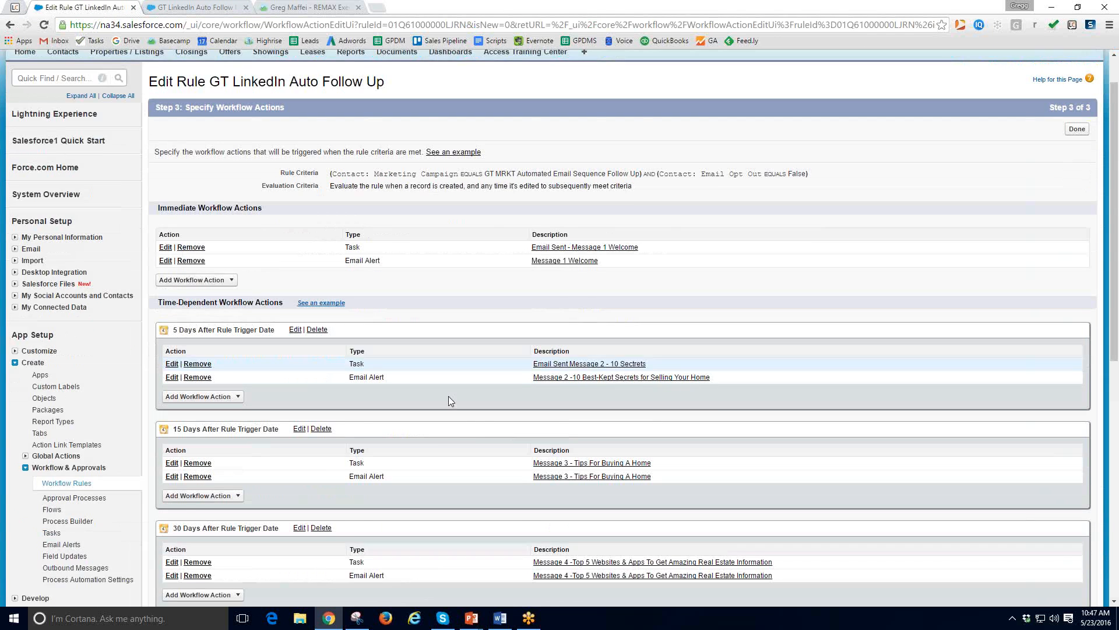
# Step: Start a new task under the 85-day trigger and assign it to the recently viewed user
pyautogui.scroll(-9, 448, 401)
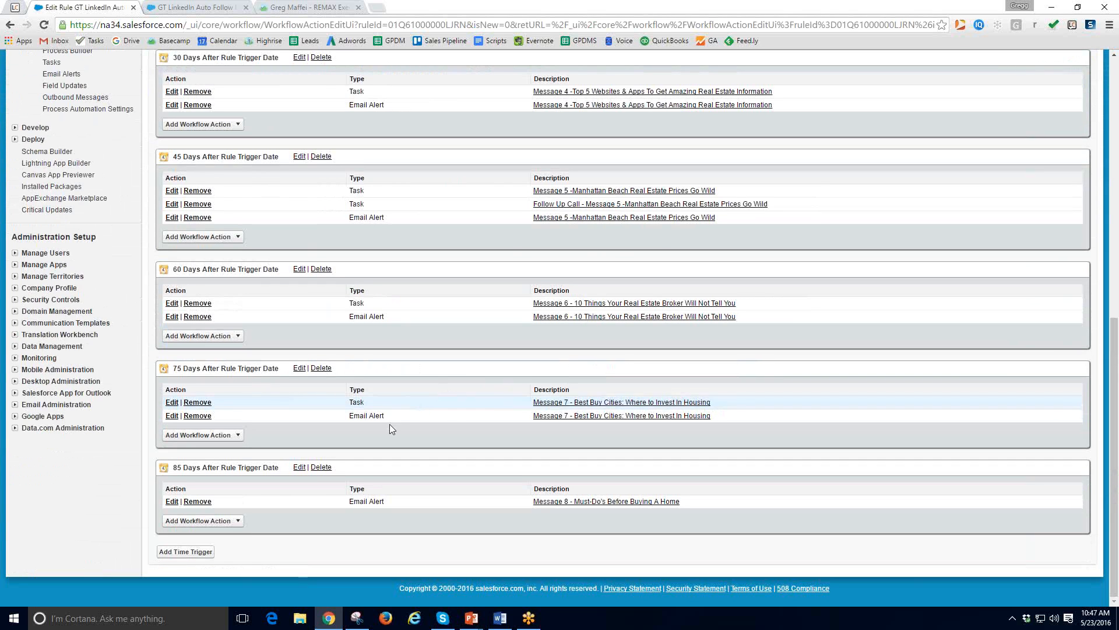
pyautogui.click(221, 521)
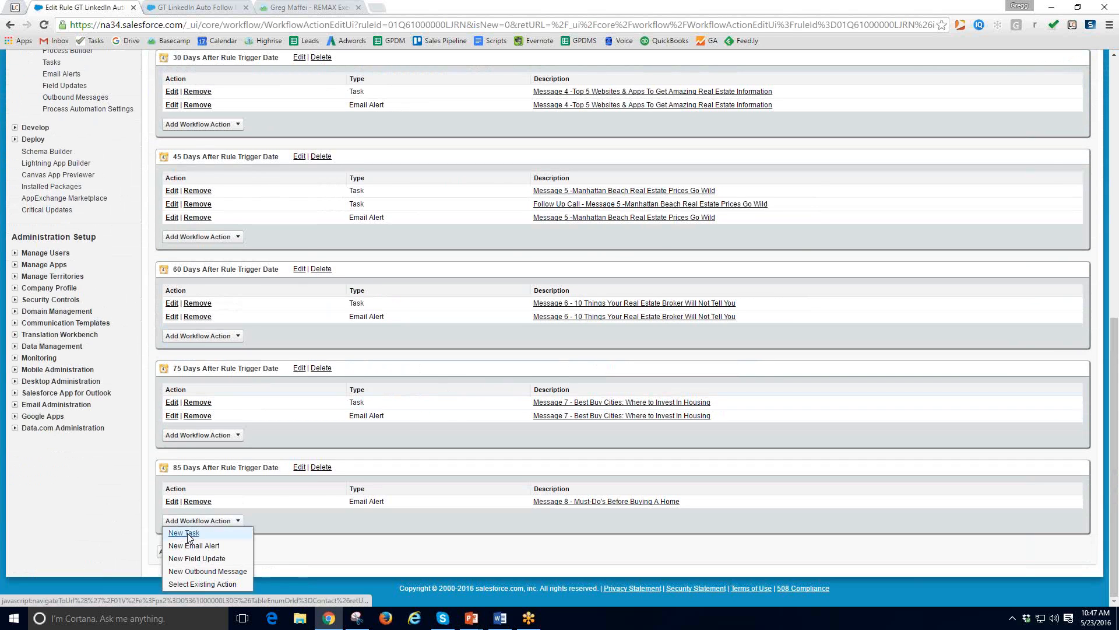
pyautogui.click(184, 532)
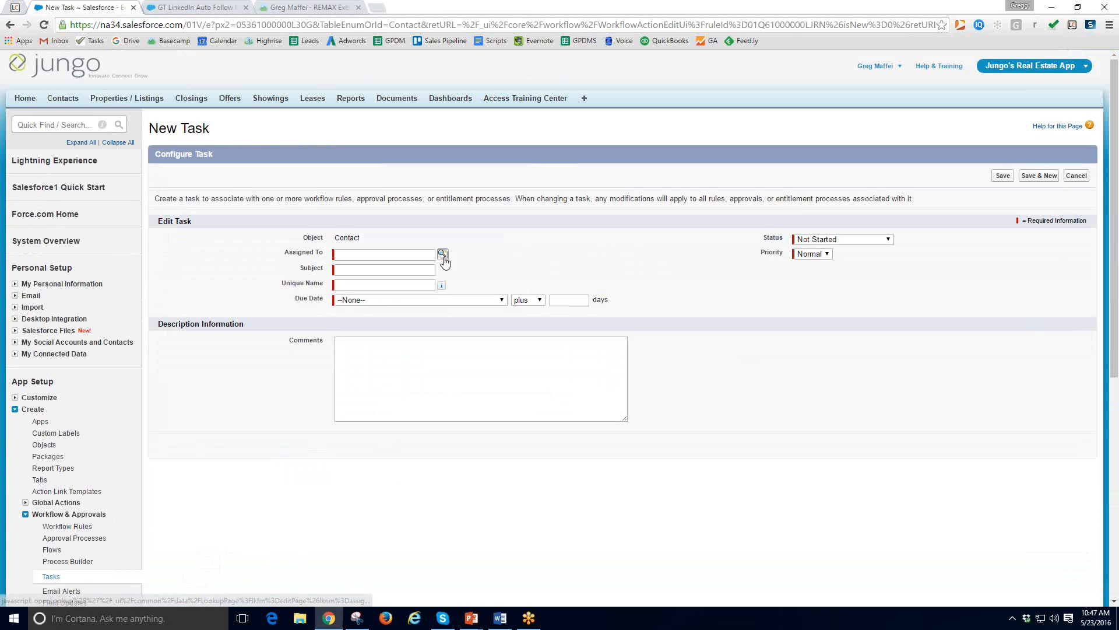
pyautogui.click(444, 255)
pyautogui.click(270, 410)
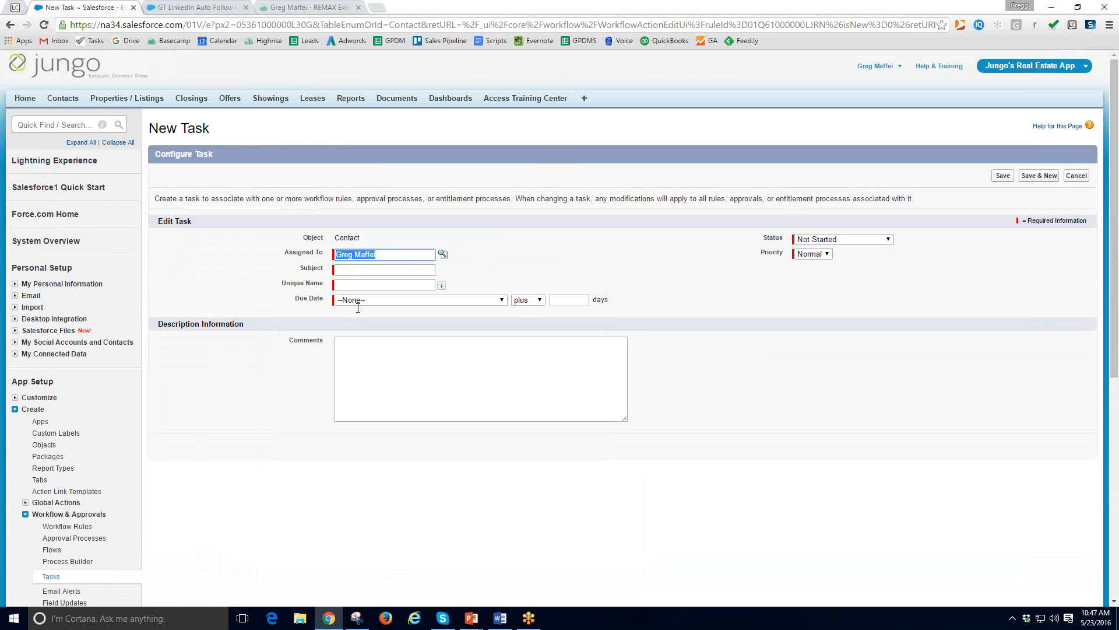
# Step: Set the task's subject to "Message 8 - Must-Do's Before Buying A Home" with a matching unique name
pyautogui.click(367, 270)
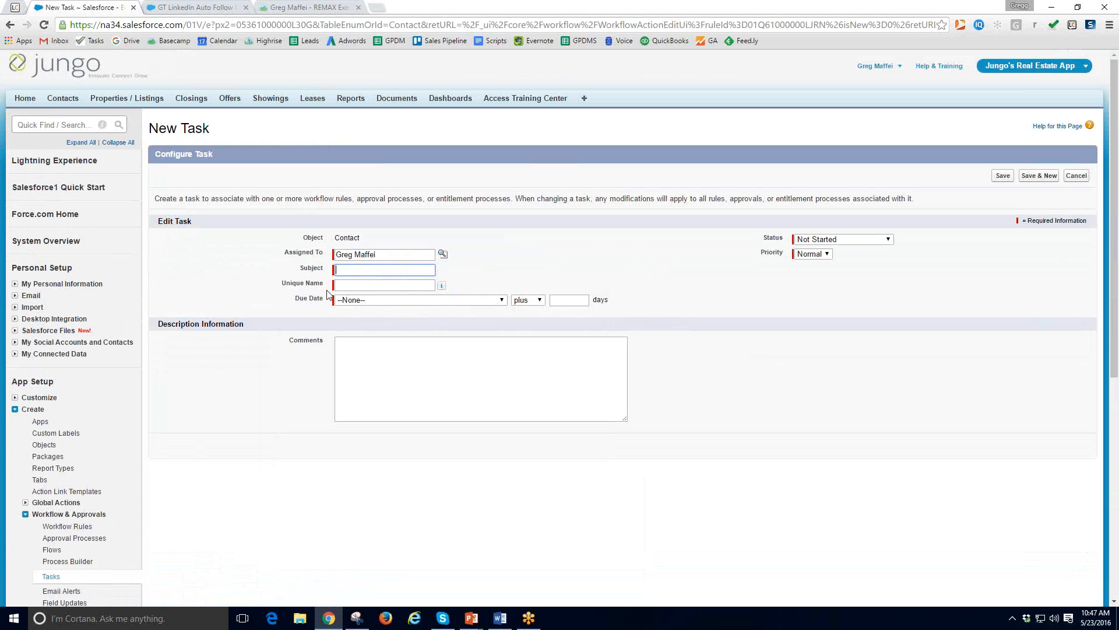
pyautogui.click(356, 270)
pyautogui.click(367, 280)
pyautogui.moveTo(379, 270); pyautogui.dragTo(159, 254)
pyautogui.press('BackSpace')
pyautogui.hotkey('shift', 'End')
pyautogui.press('BackSpace')
pyautogui.hotkey('ctrl', 'v')
pyautogui.press('Tab')
# Step: Set the Message 8 task's due date to Rule Trigger Date plus 0 days and its status to Completed, and save it
pyautogui.click(383, 300)
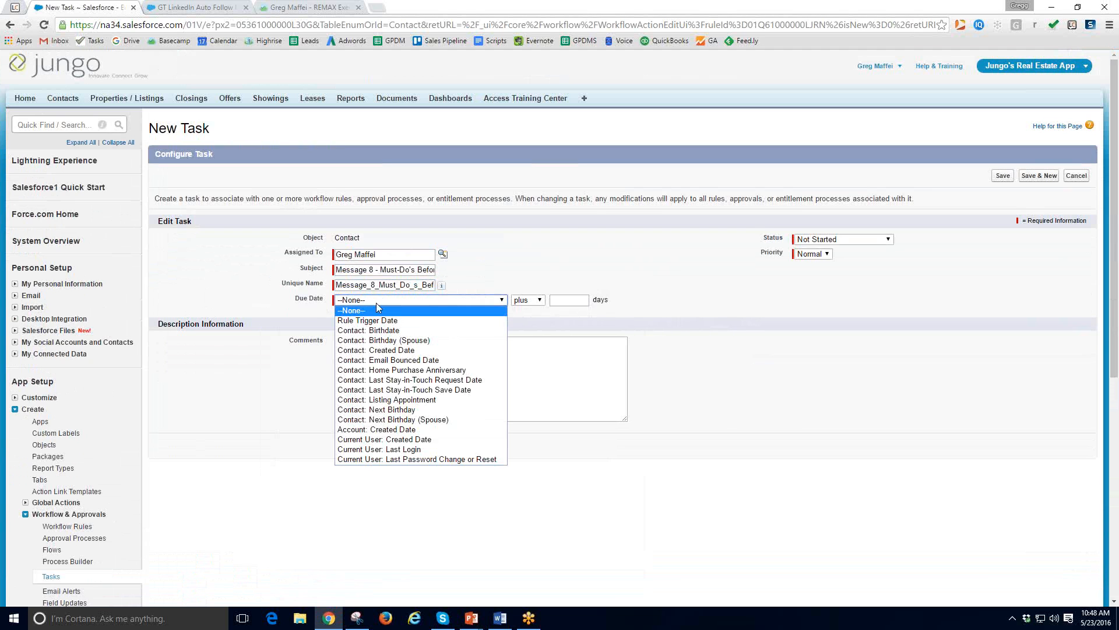
pyautogui.click(373, 321)
pyautogui.click(571, 300)
pyautogui.click(849, 240)
pyautogui.click(832, 271)
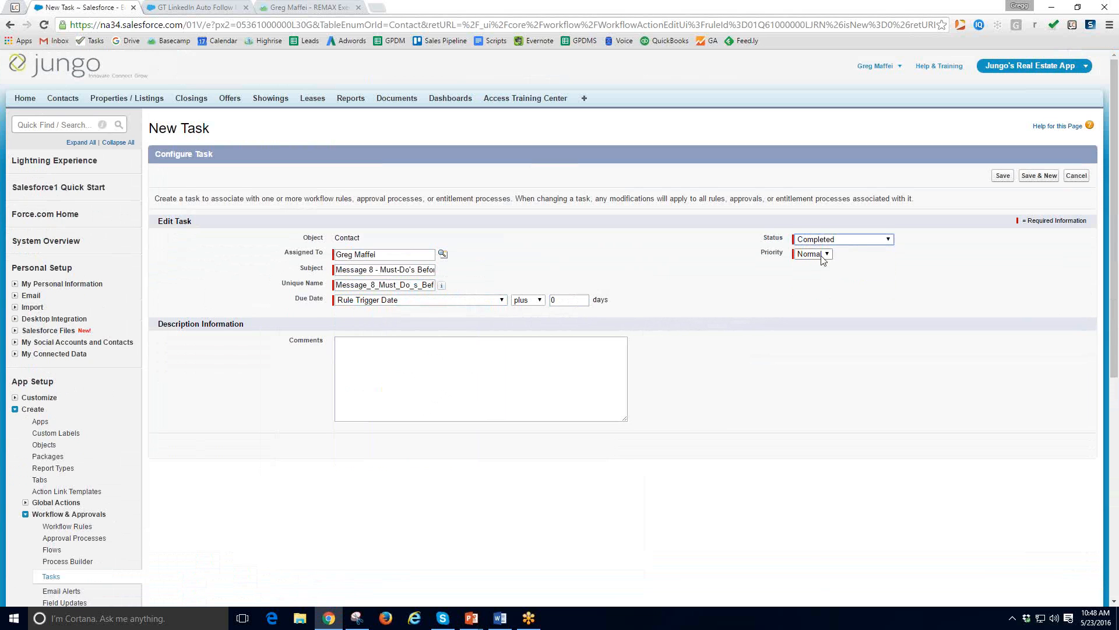
pyautogui.click(1001, 176)
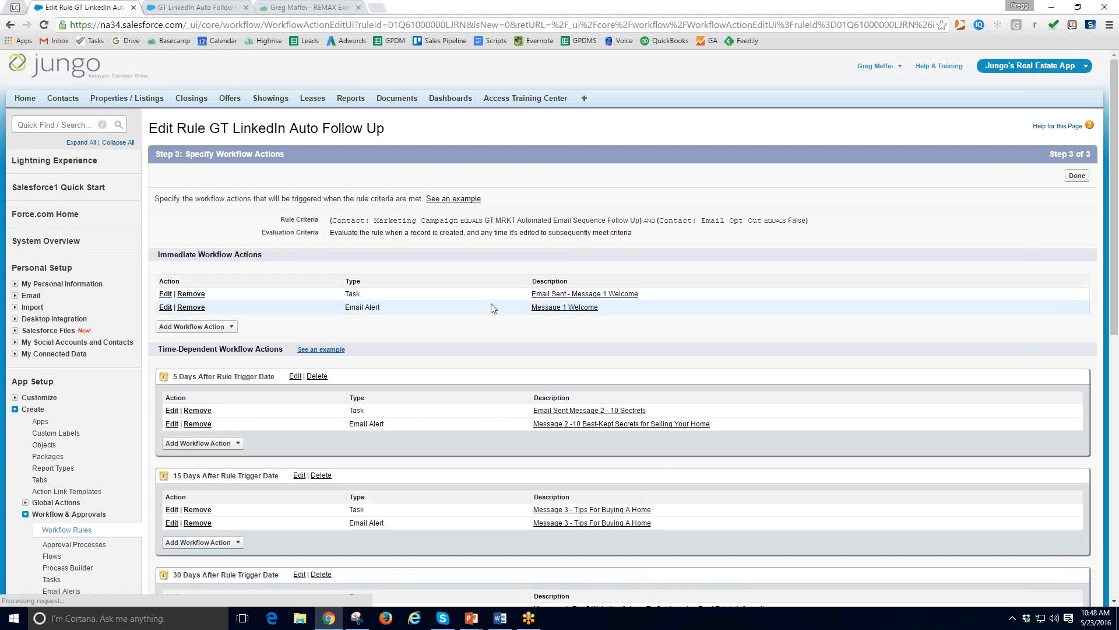
# Step: Add a time trigger to the rule for 100 days after the Rule Trigger Date and save it
pyautogui.scroll(-10, 488, 306)
pyautogui.scroll(-2, 482, 315)
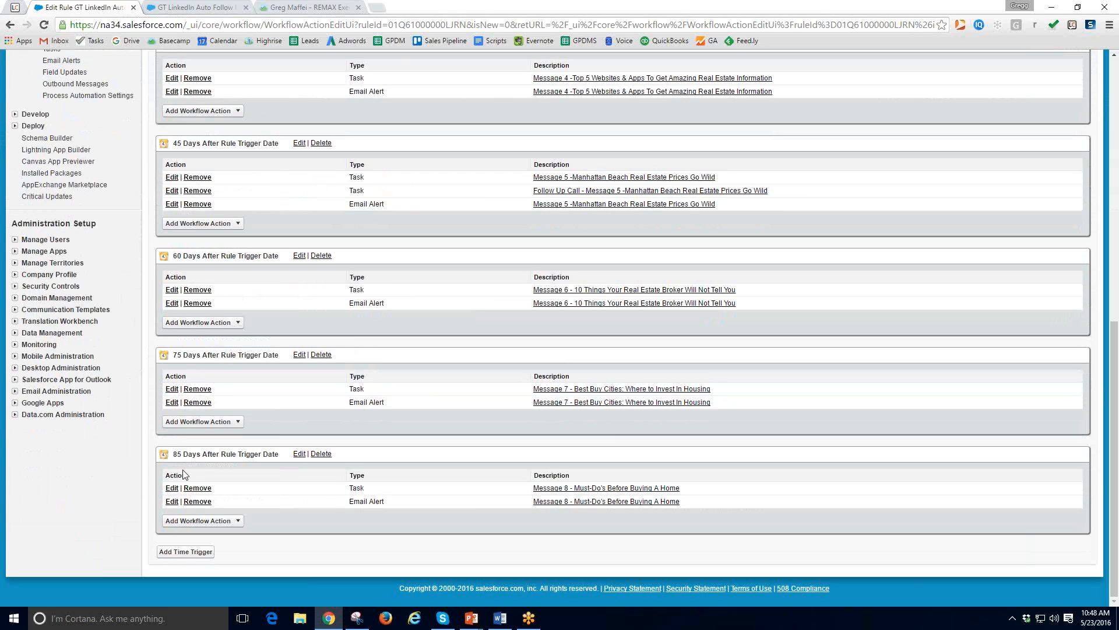
pyautogui.click(183, 553)
pyautogui.doubleClick(342, 199)
pyautogui.write('100')
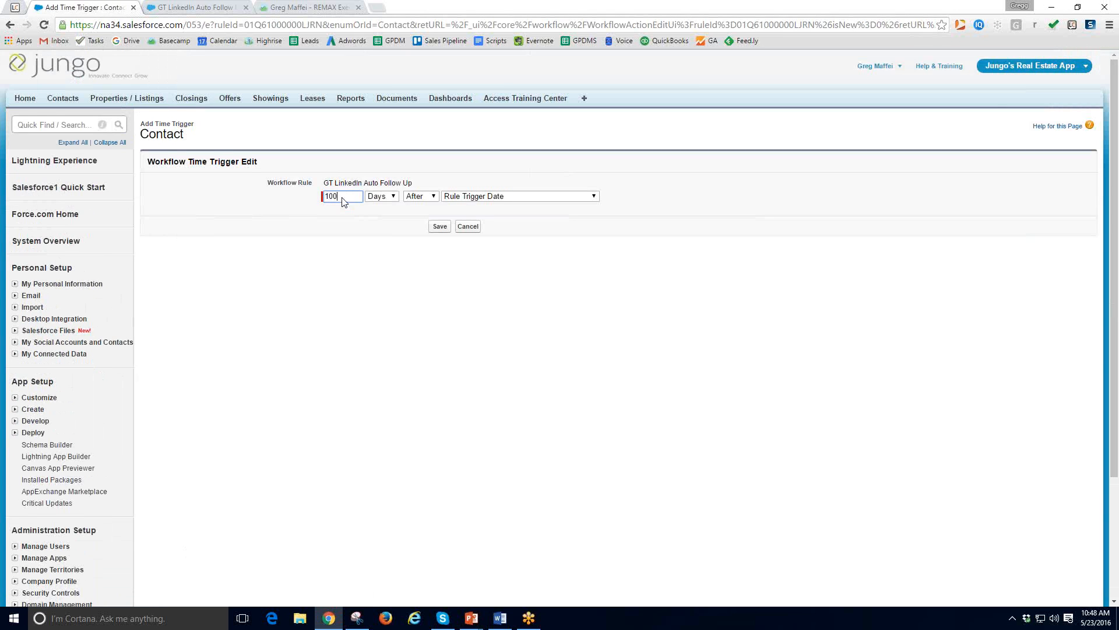
pyautogui.click(440, 227)
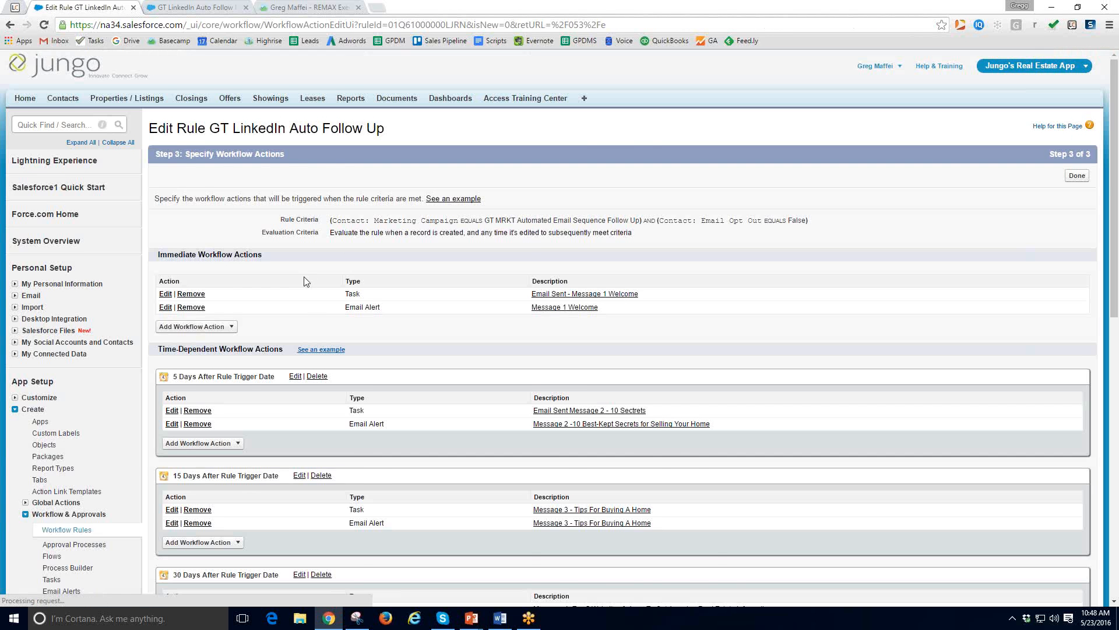
# Step: Start a new email alert under the 100-day trigger and fill in the description "Message 9 - The Best Beach For Food" from the template list
pyautogui.scroll(-5, 303, 284)
pyautogui.scroll(-5, 302, 284)
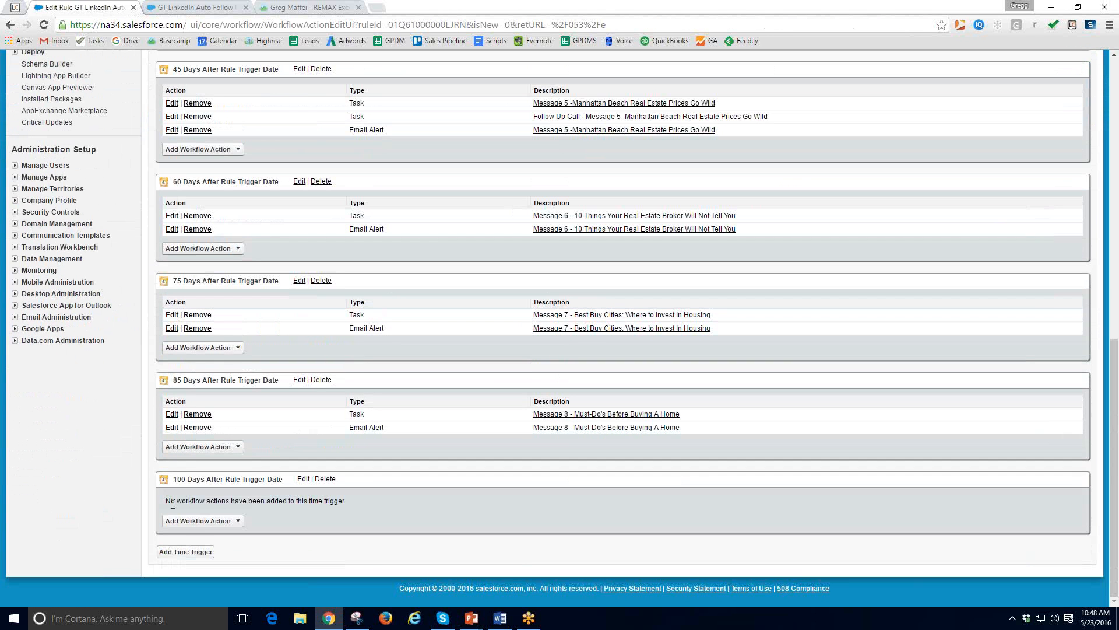
pyautogui.click(237, 520)
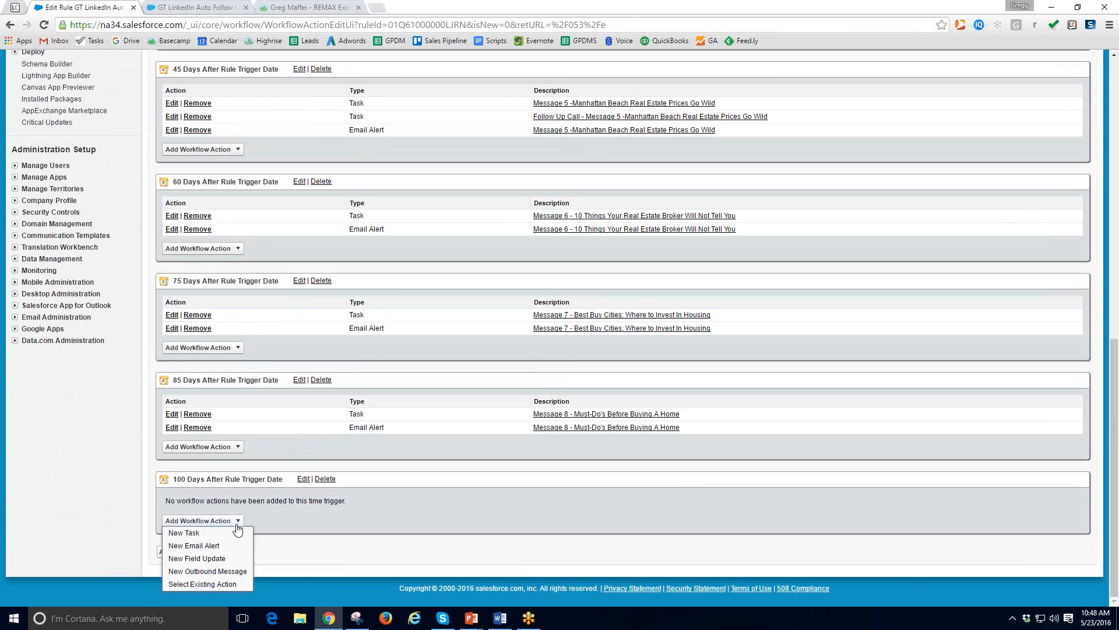
pyautogui.click(203, 548)
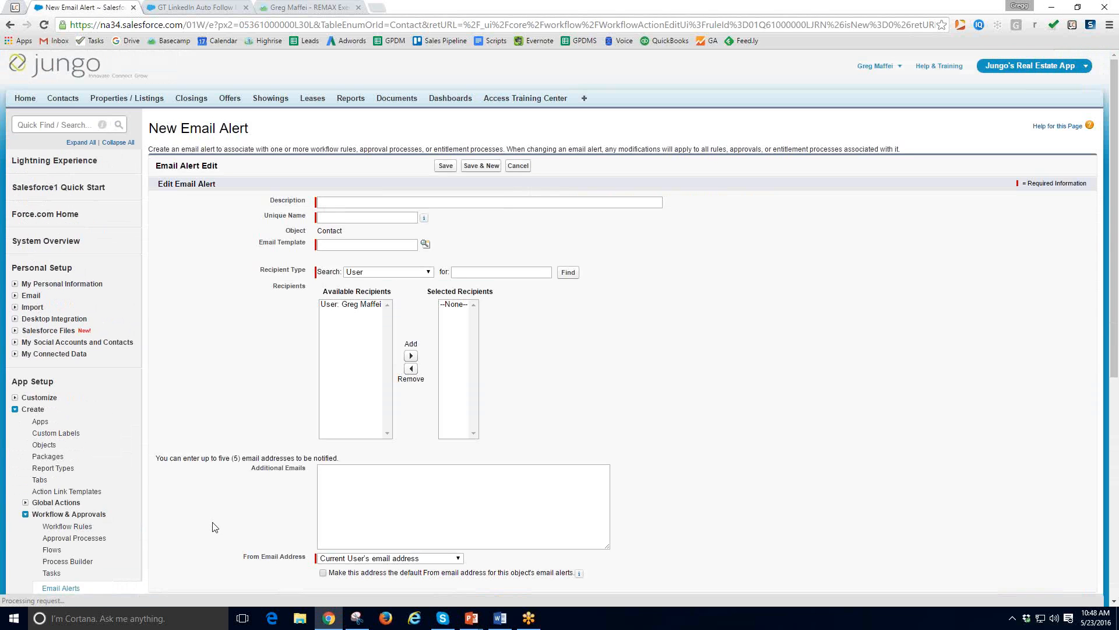
pyautogui.click(163, 7)
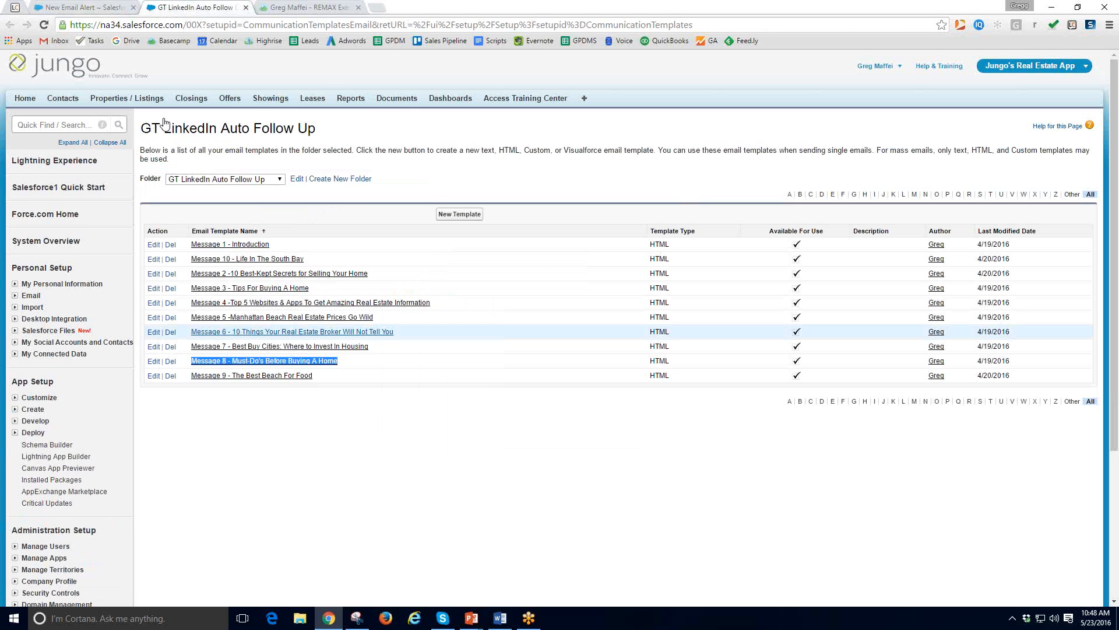
pyautogui.moveTo(314, 376); pyautogui.dragTo(188, 379)
pyautogui.hotkey('ctrl', 'c')
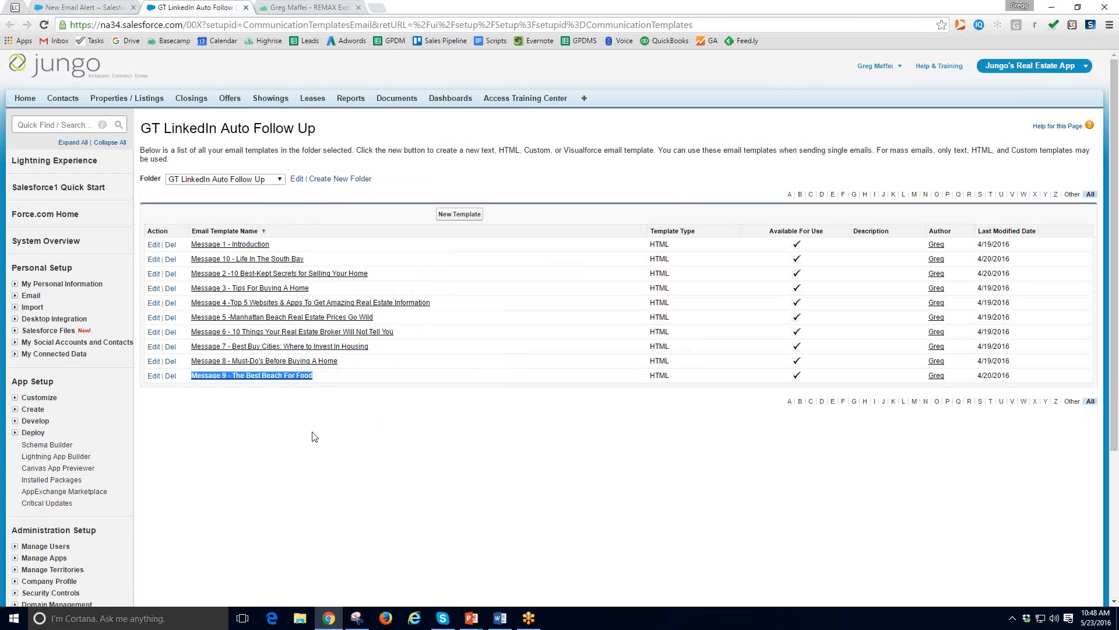
pyautogui.click(85, 7)
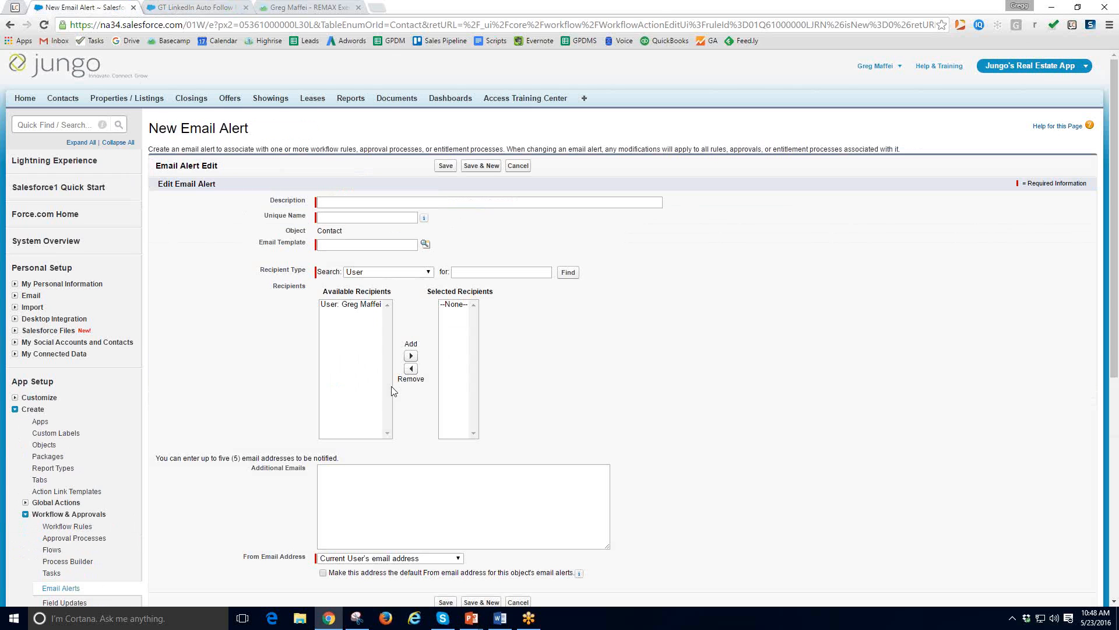
pyautogui.click(350, 202)
pyautogui.hotkey('ctrl', 'v')
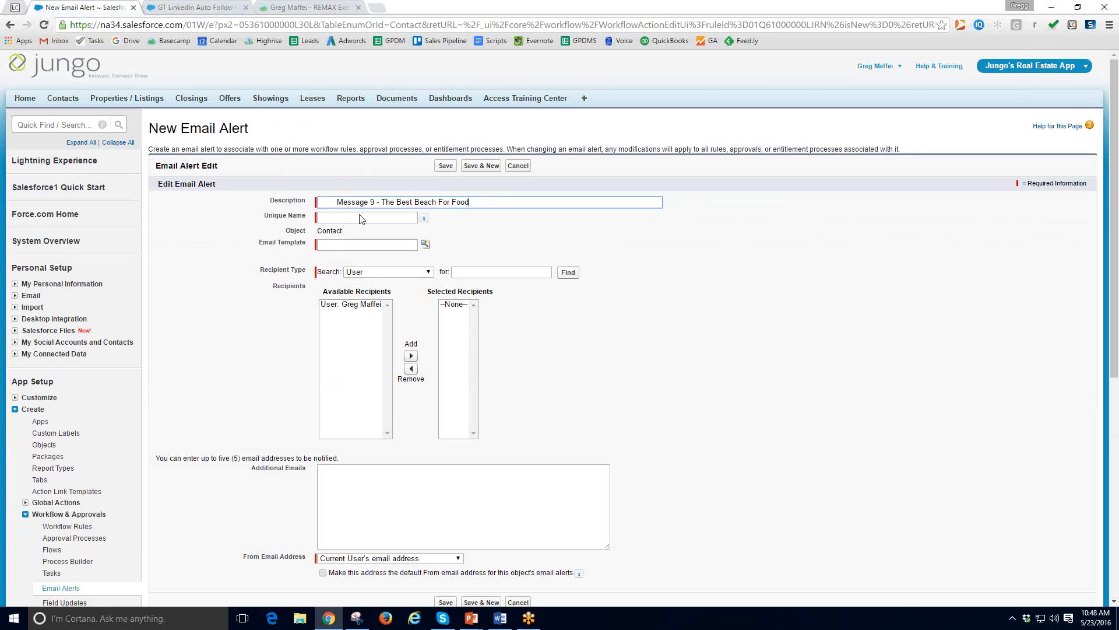
# Step: Remove the leading spaces from the alert's description, fill in a matching unique name, and choose the email template "Message 9 - The Best Beach For Food"
pyautogui.moveTo(336, 201); pyautogui.dragTo(178, 196)
pyautogui.press('BackSpace')
pyautogui.press('Tab')
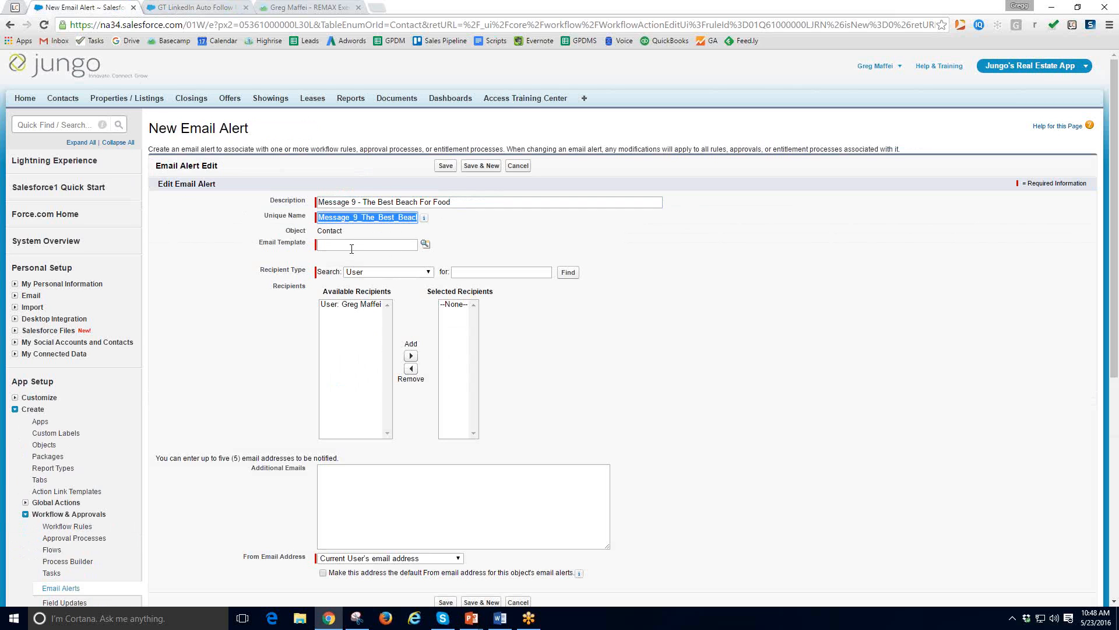
pyautogui.click(426, 243)
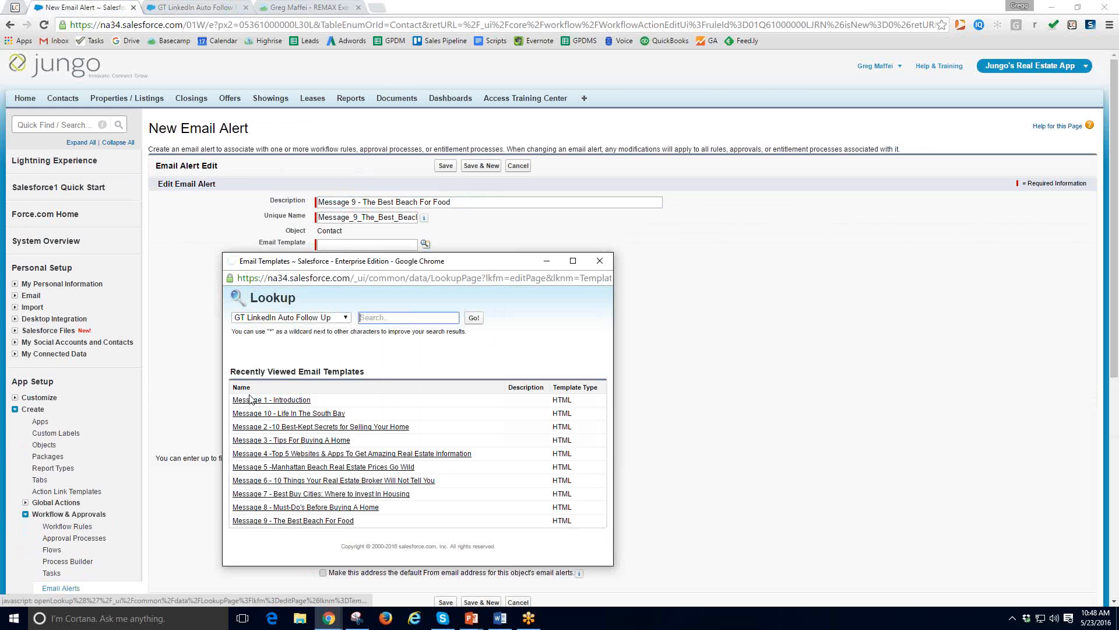
pyautogui.click(288, 520)
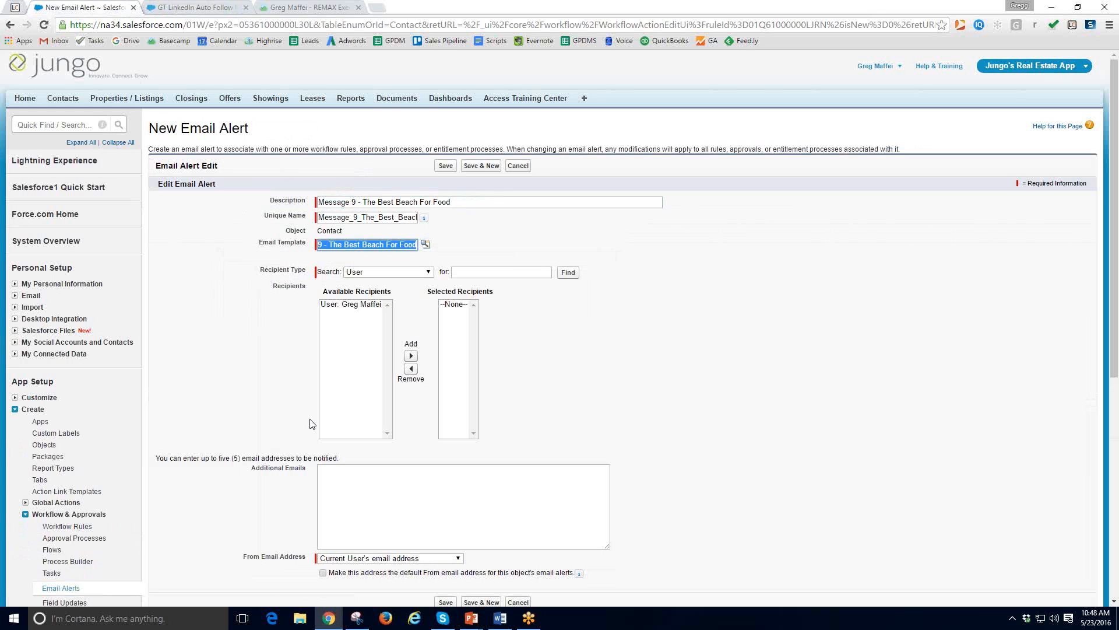
# Step: Add "Email Field: Email" as the recipient of the Message 9 email alert and save it
pyautogui.click(377, 274)
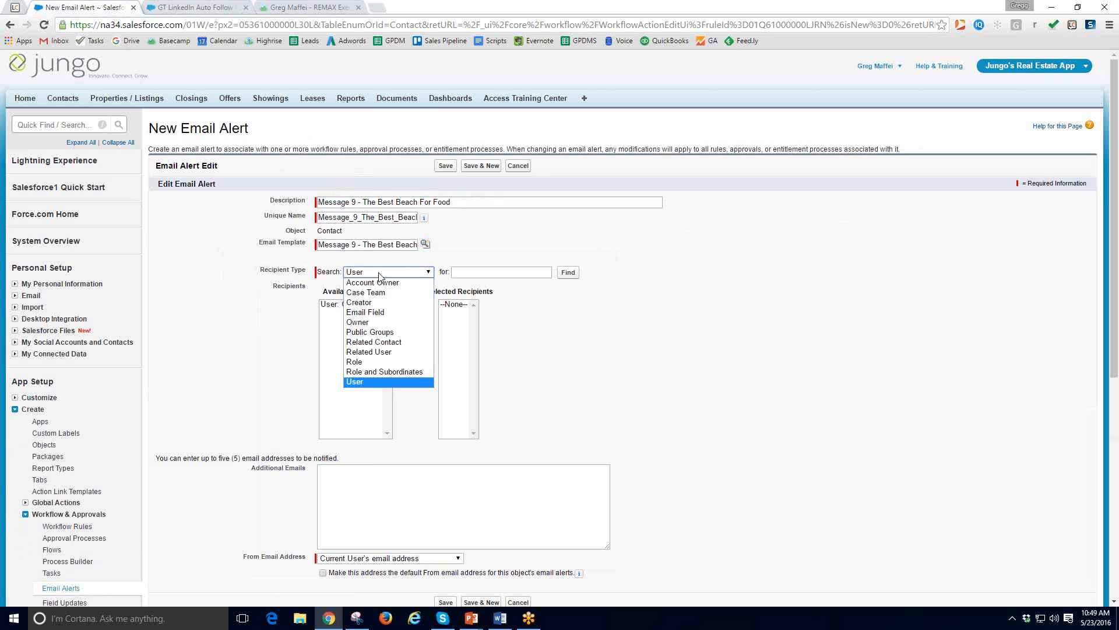
pyautogui.click(372, 314)
pyautogui.click(380, 305)
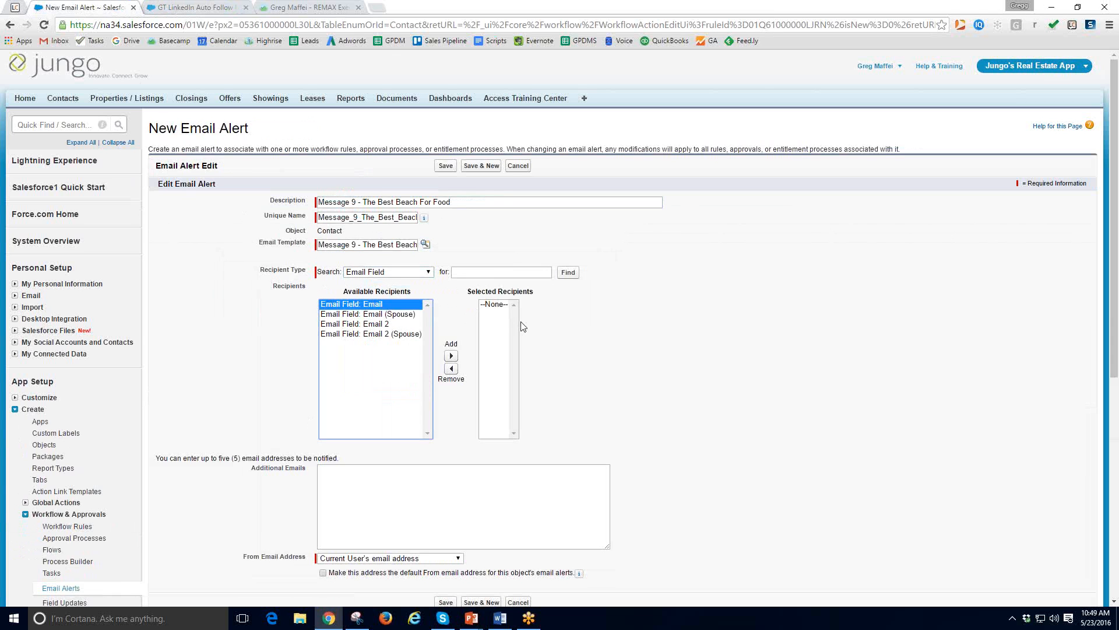
pyautogui.click(451, 355)
pyautogui.scroll(-2, 613, 350)
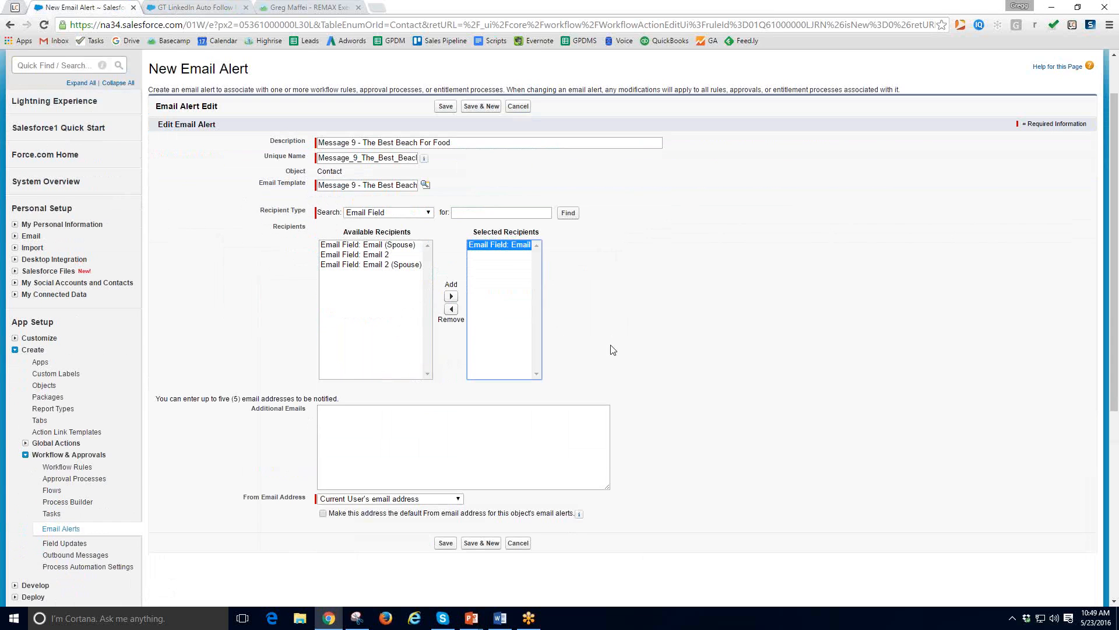
pyautogui.scroll(-2, 614, 350)
pyautogui.click(446, 489)
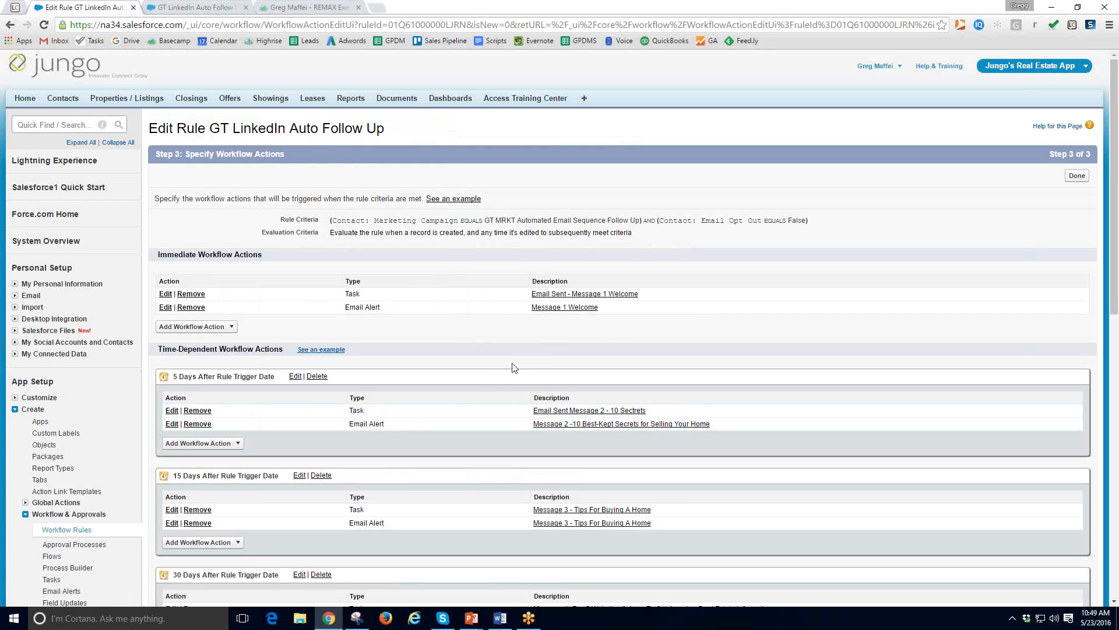
# Step: Start a new task under the 100-day trigger, assign it to the listed user, and set subject "Message 9 - The Best Beach For Food" with matching unique name
pyautogui.scroll(-10, 513, 367)
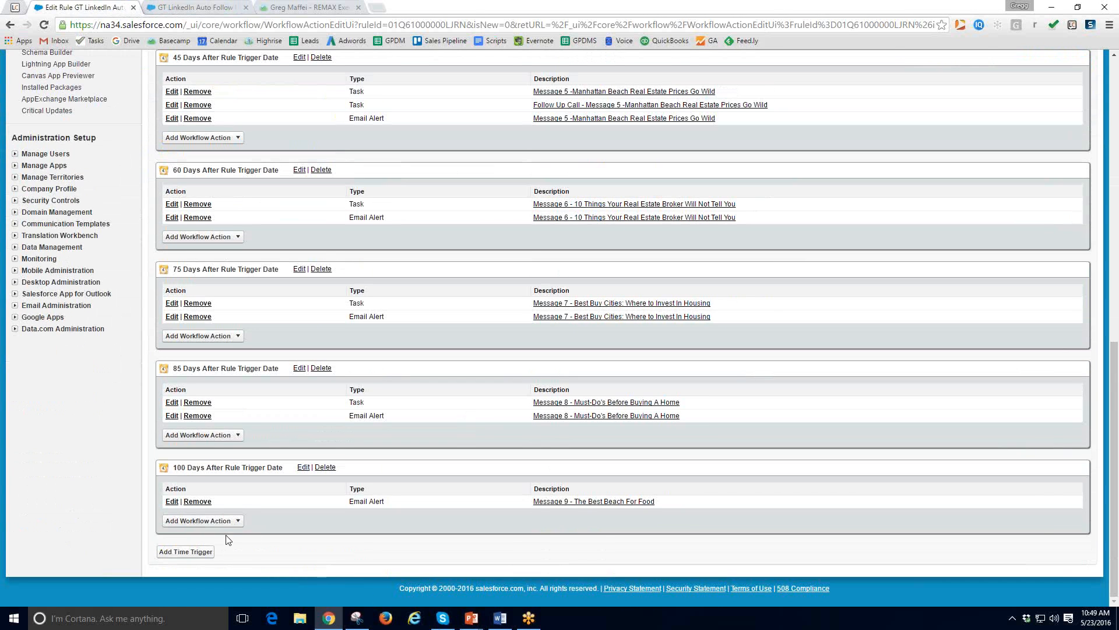
pyautogui.click(233, 520)
pyautogui.click(183, 534)
pyautogui.click(442, 254)
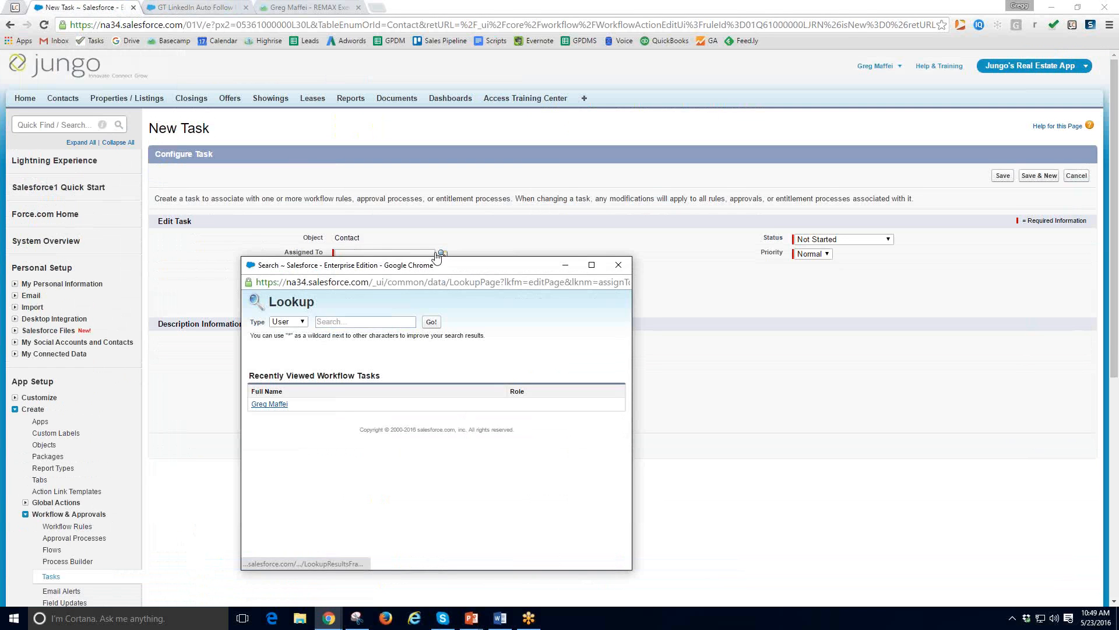
pyautogui.click(270, 404)
pyautogui.click(345, 271)
pyautogui.hotkey('ctrl', 'v')
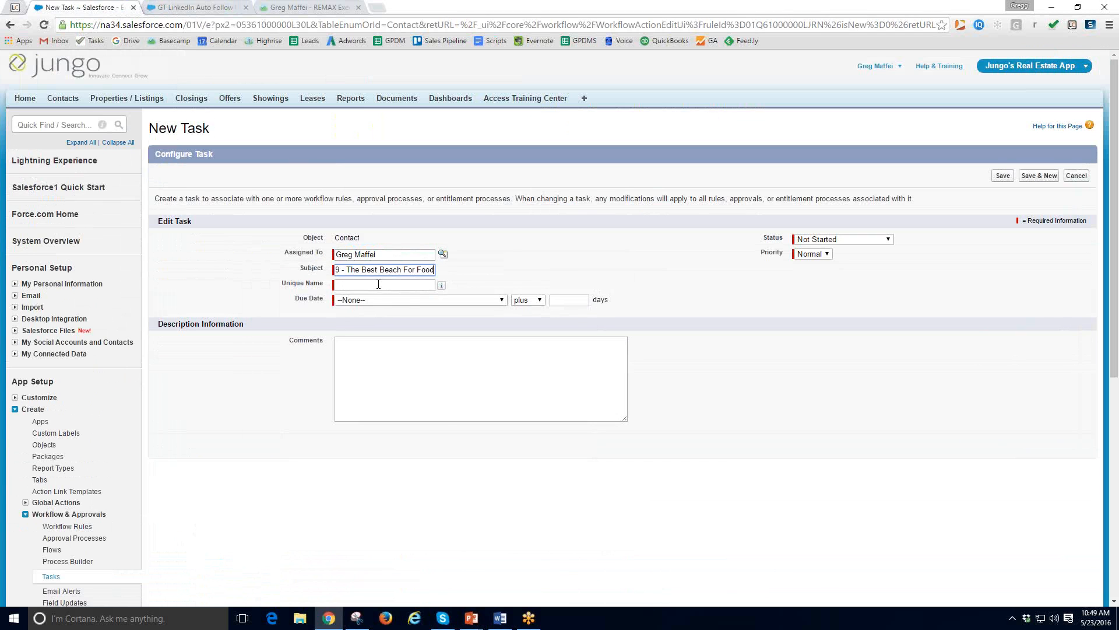
pyautogui.click(360, 285)
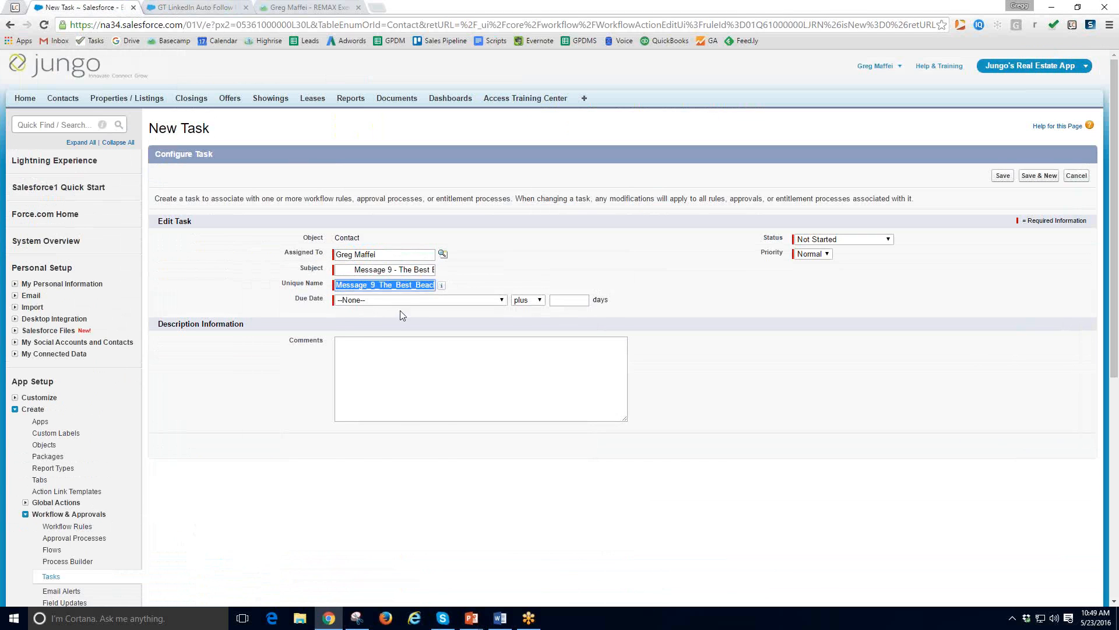
# Step: Set the Message 9 task's due date to Rule Trigger Date and status to Completed, strip the subject's leading spaces, and save it
pyautogui.click(405, 299)
pyautogui.click(396, 322)
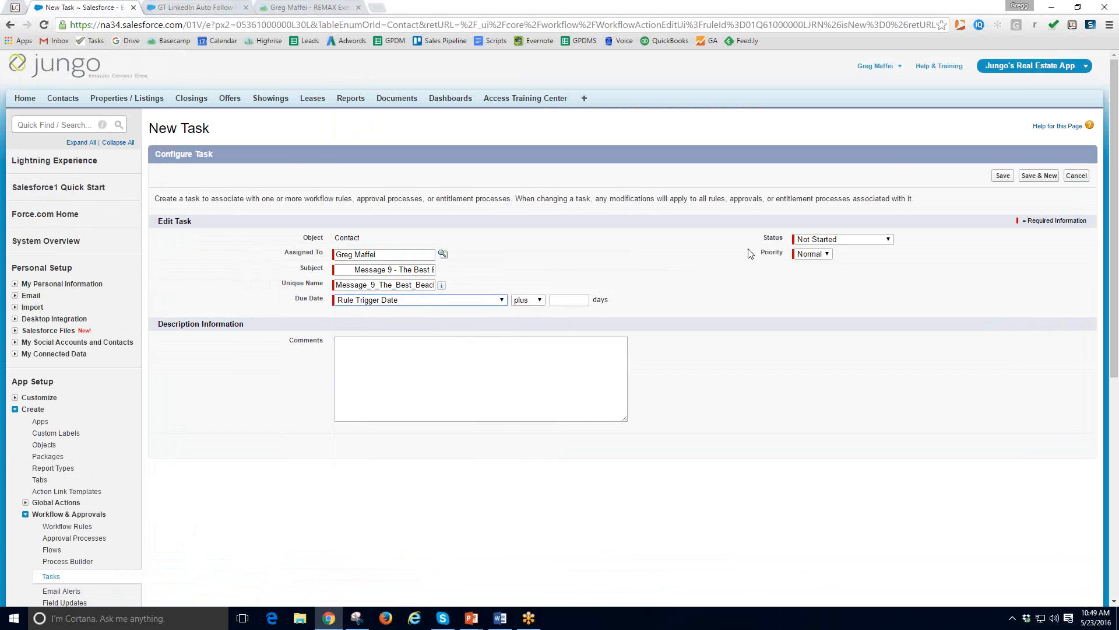
pyautogui.click(837, 240)
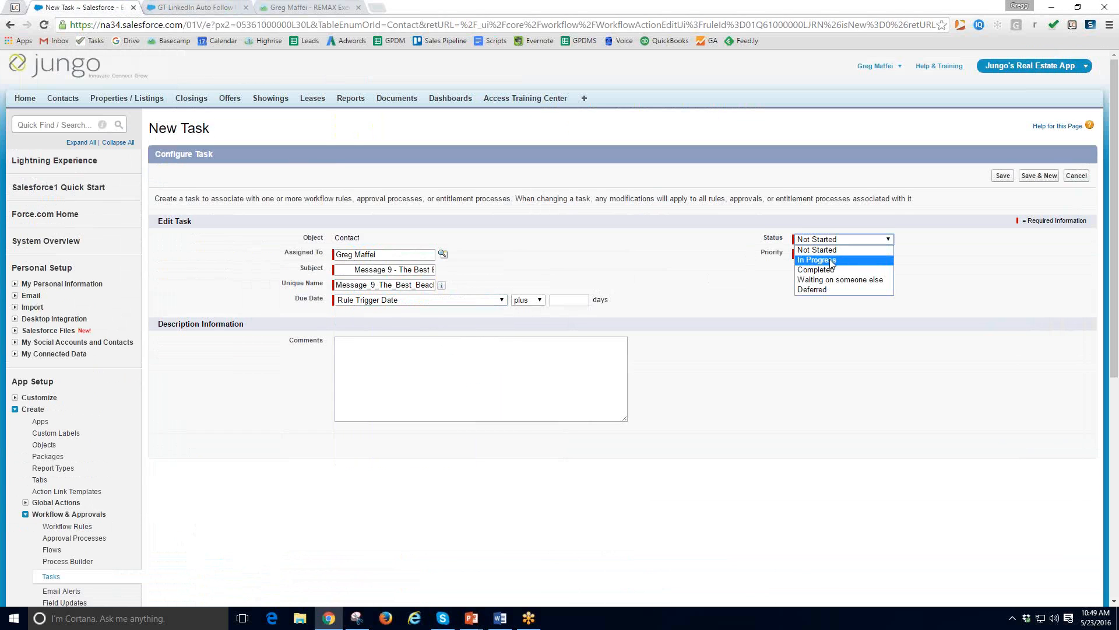
pyautogui.click(831, 271)
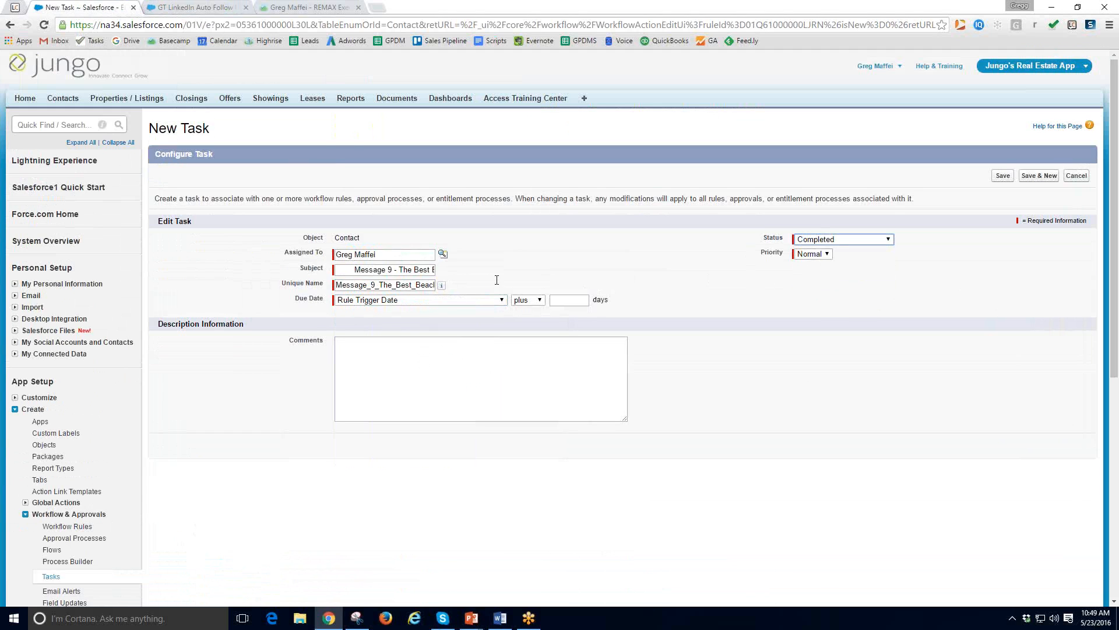
pyautogui.moveTo(356, 269); pyautogui.dragTo(250, 273)
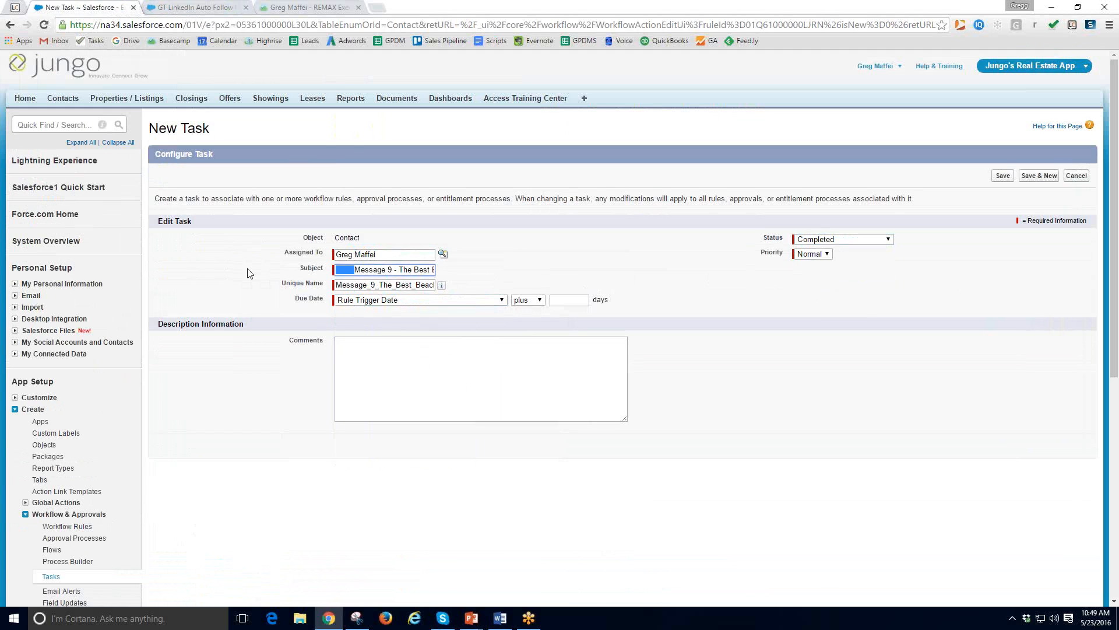
pyautogui.press('BackSpace')
pyautogui.click(1002, 176)
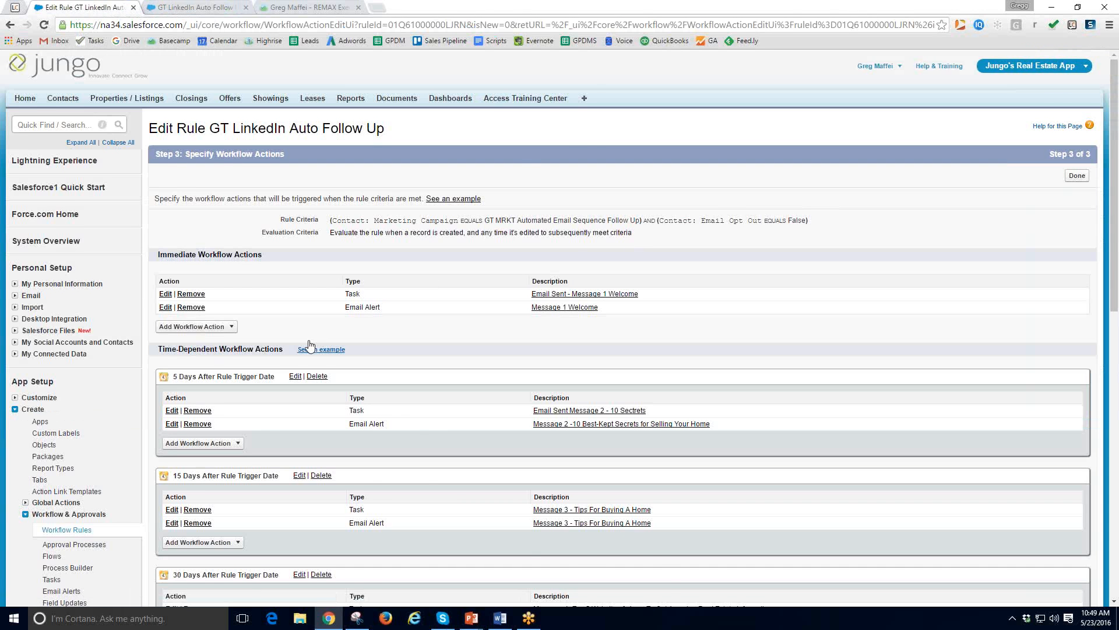
# Step: Start another new task under the 100-day trigger and assign it to the listed user
pyautogui.scroll(-10, 309, 346)
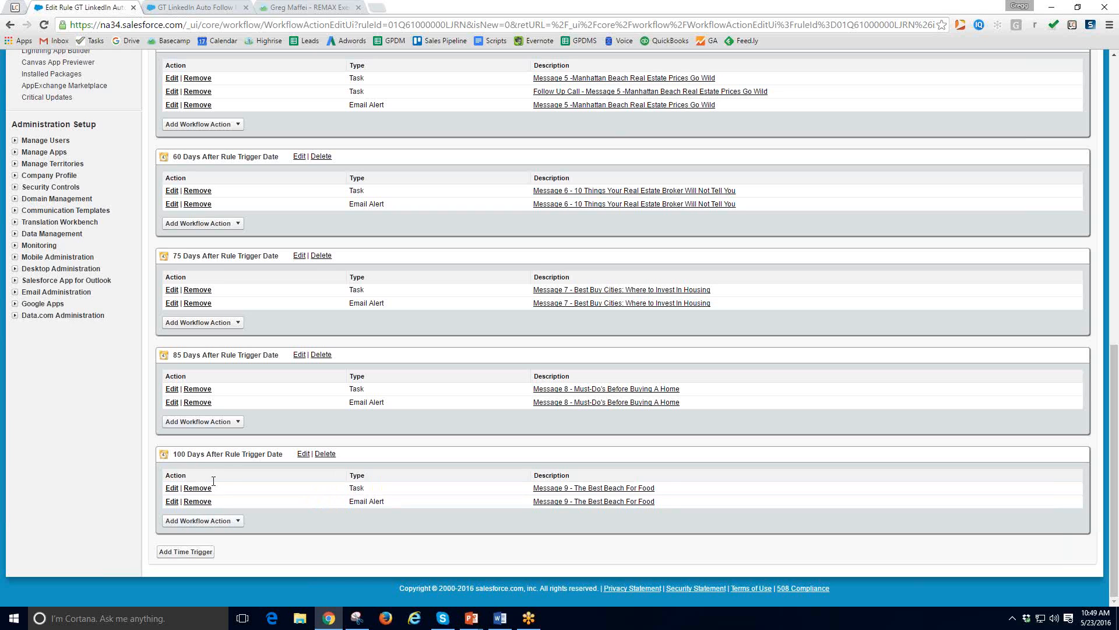
pyautogui.click(237, 521)
pyautogui.click(177, 534)
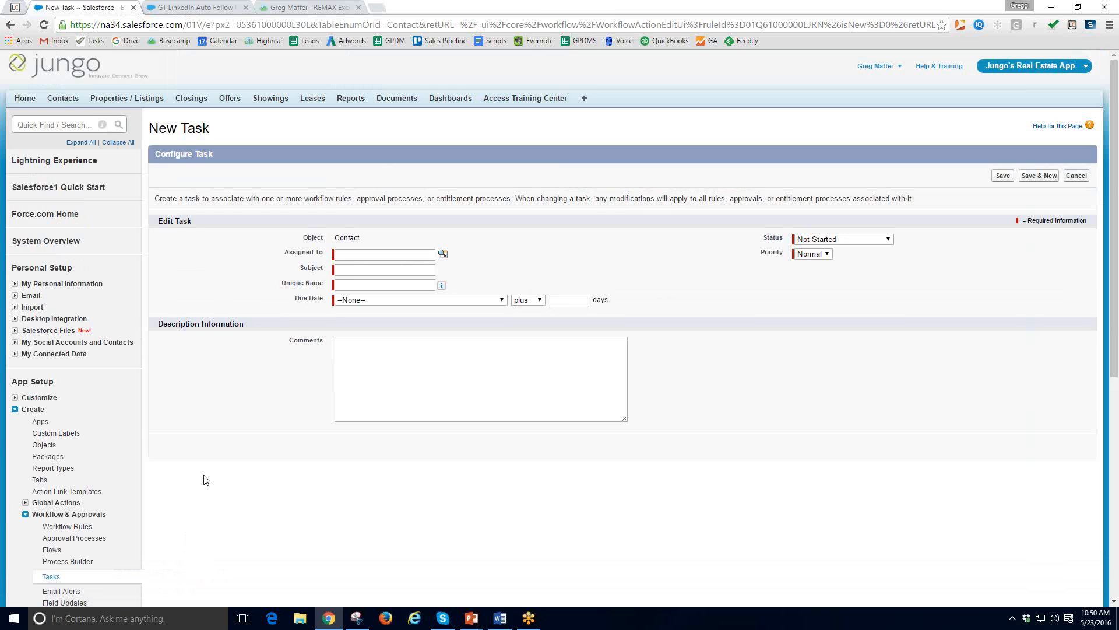
pyautogui.click(351, 255)
pyautogui.click(442, 254)
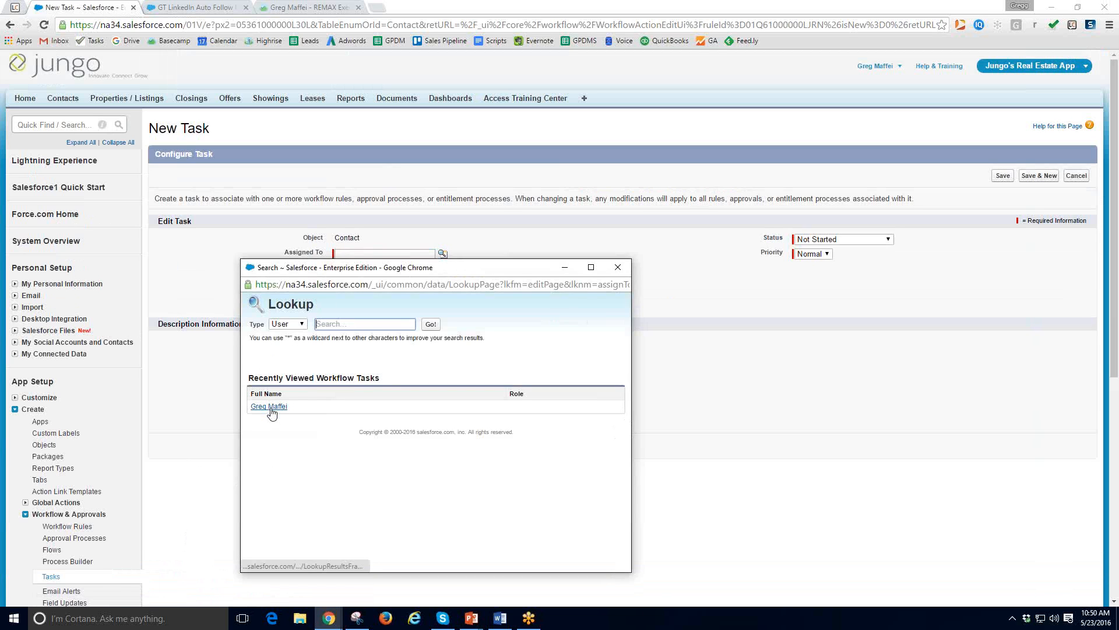
pyautogui.click(270, 406)
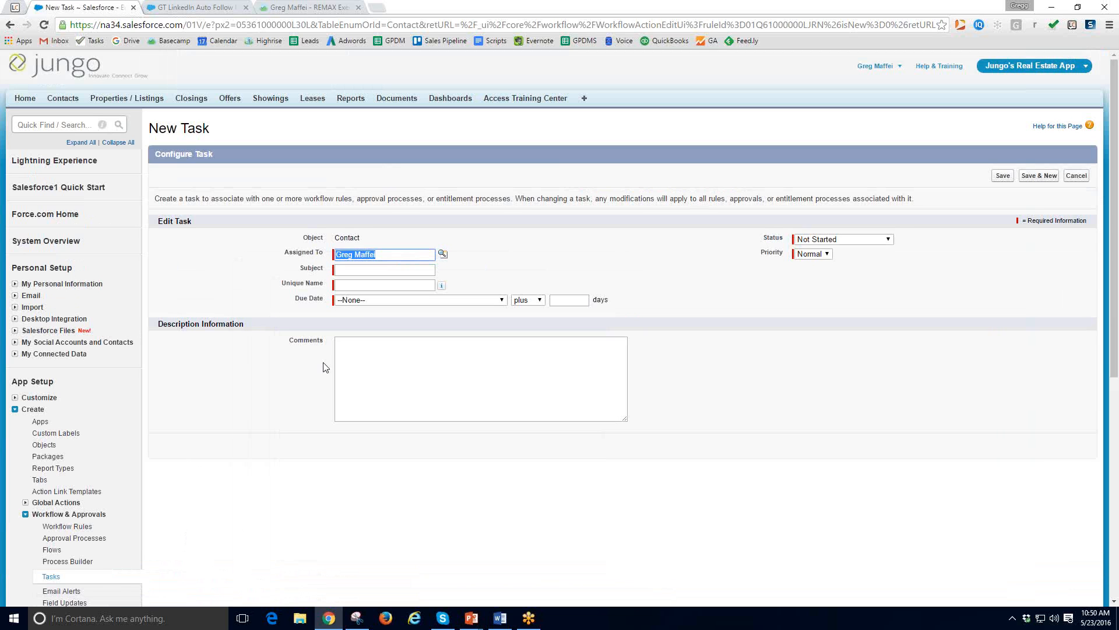
# Step: Set the subject to "100 Day Follow Up - Message 9 - The Best Beach For Food" and remove the leading X from its unique name
pyautogui.click(342, 272)
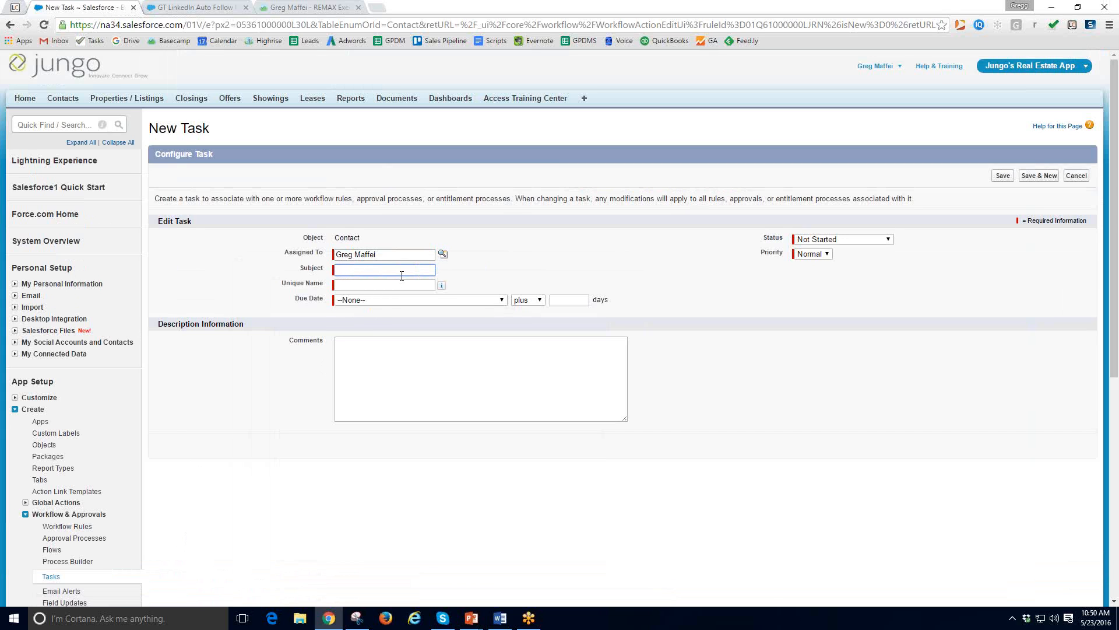
pyautogui.write('100 Day f')
pyautogui.press('BackSpace')
pyautogui.write('GF')
pyautogui.write('low Up -')
pyautogui.hotkey('ctrl', 'v')
pyautogui.press('Tab')
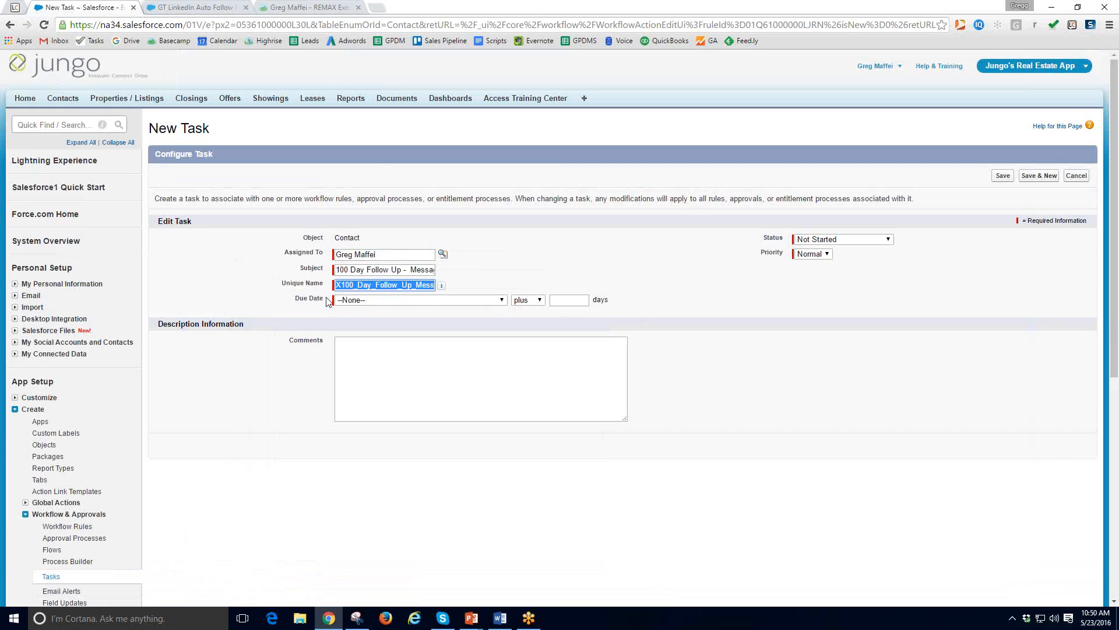
pyautogui.click(344, 286)
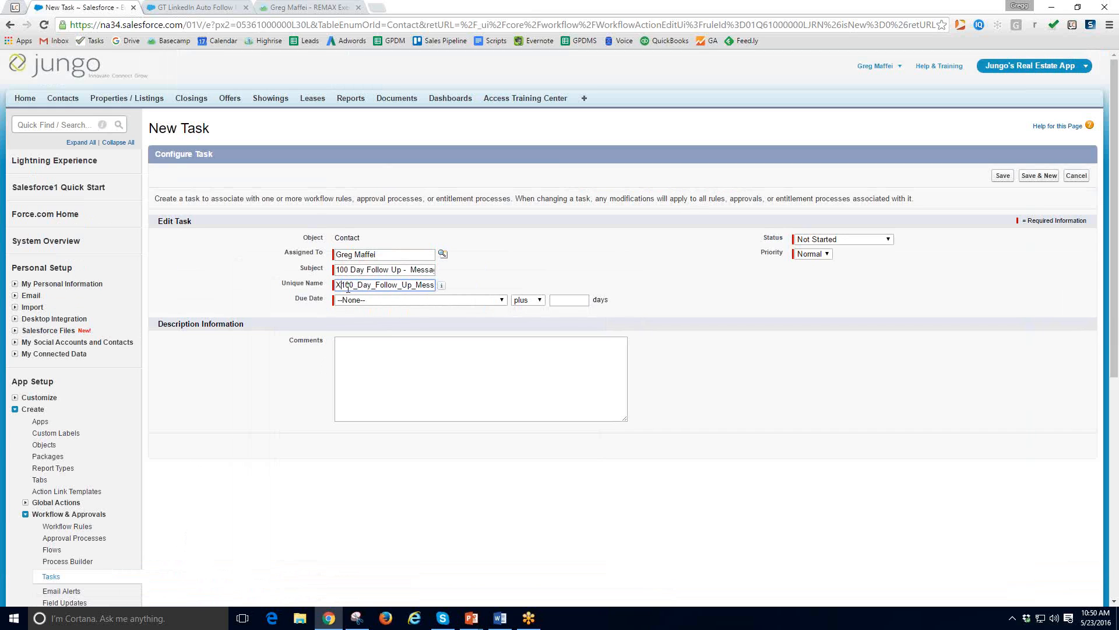
pyautogui.press('BackSpace')
# Step: Set the follow-up task's due date to Rule Trigger Date plus 0 days, keep status Not Started, and try to save it
pyautogui.click(370, 300)
pyautogui.click(376, 321)
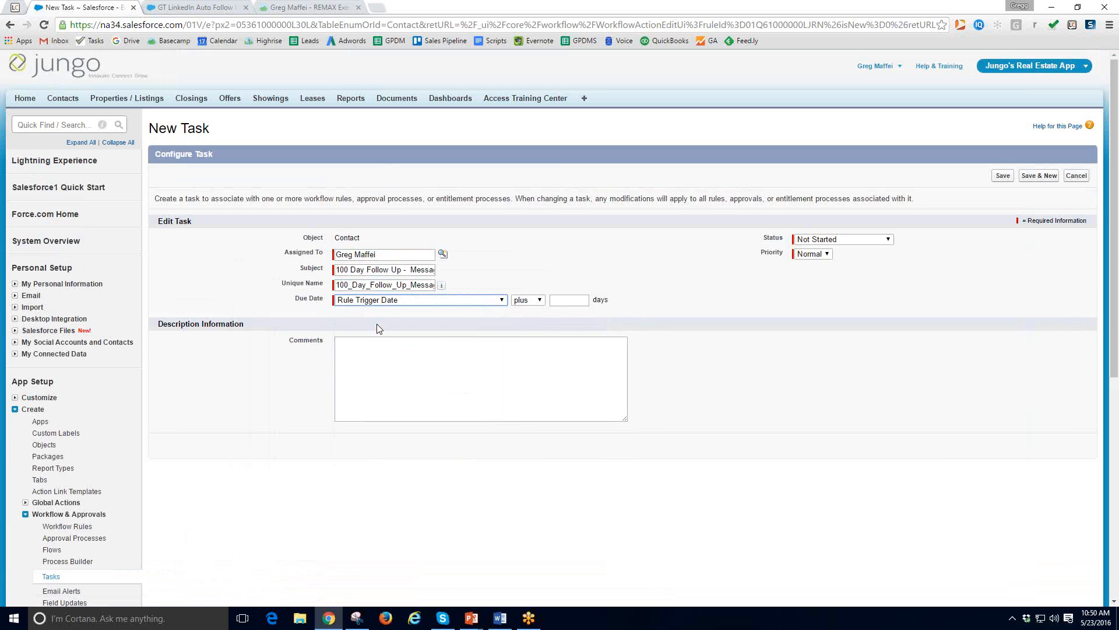
pyautogui.click(568, 300)
pyautogui.write('0')
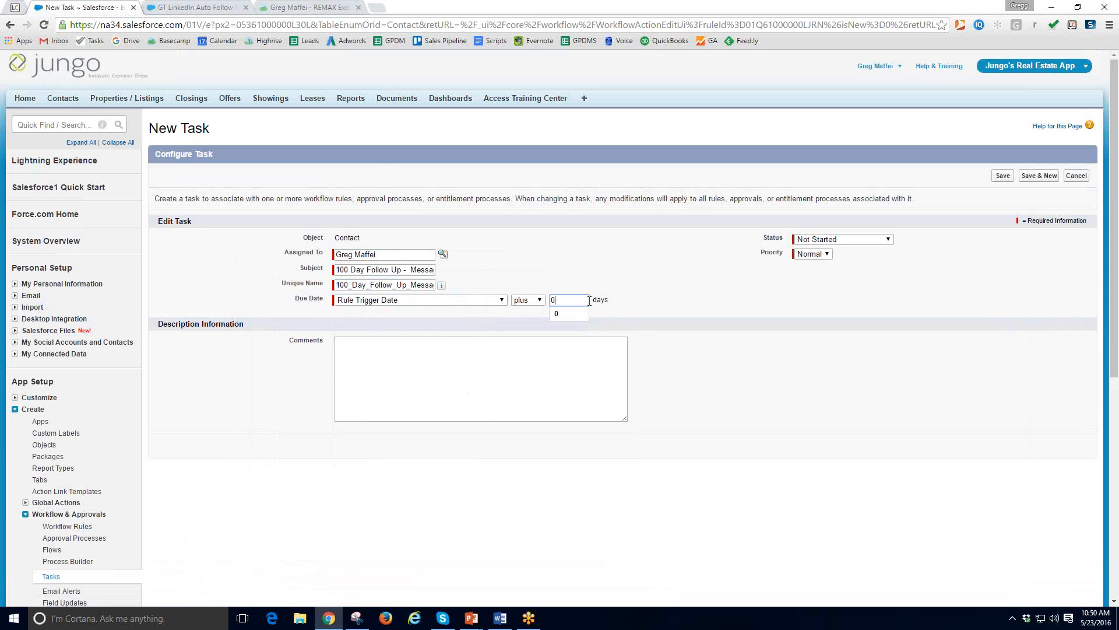
pyautogui.click(579, 312)
pyautogui.click(856, 241)
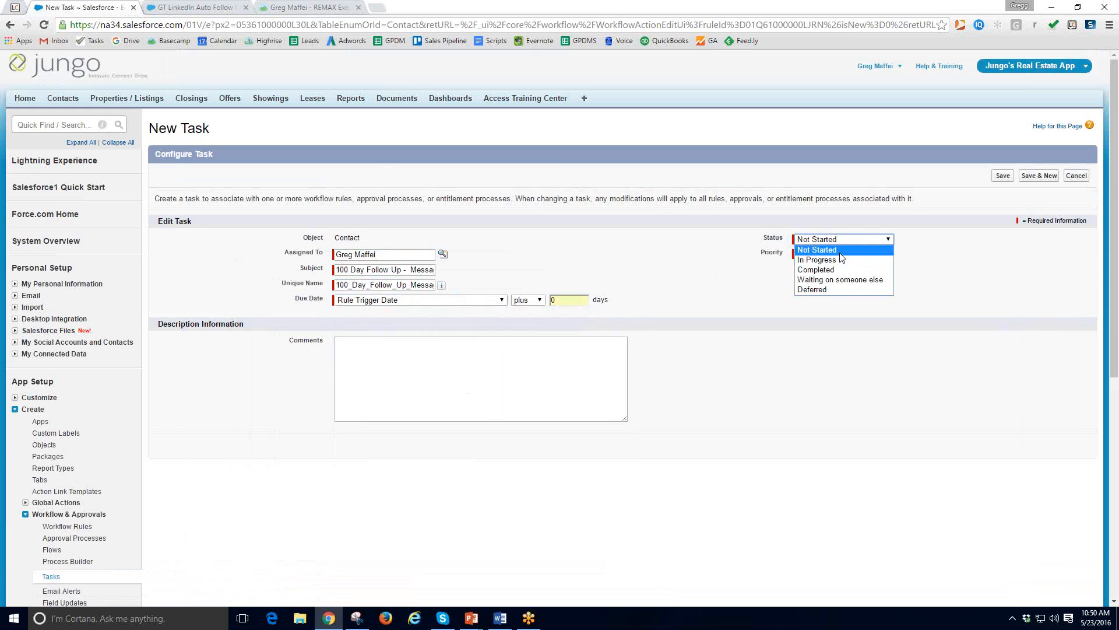
pyautogui.click(840, 251)
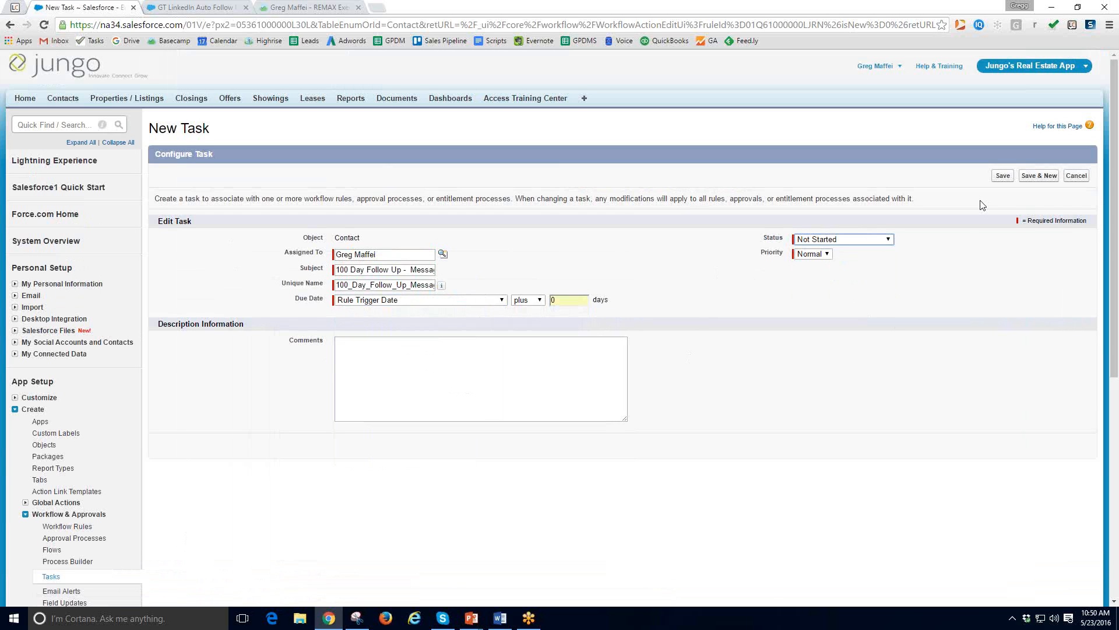
pyautogui.click(1002, 177)
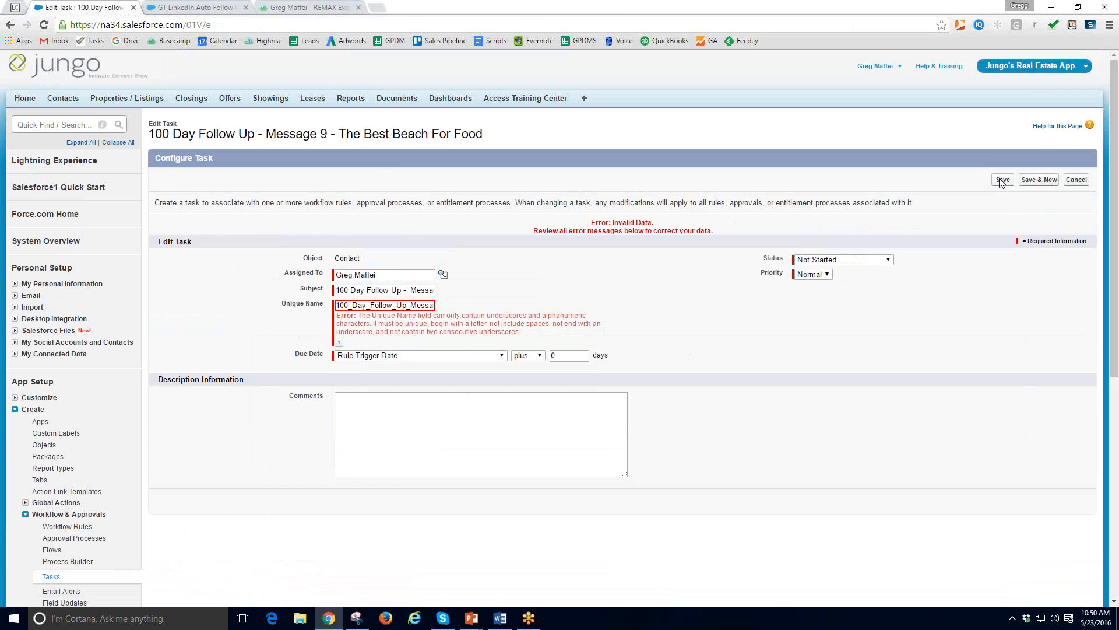
# Step: Change the subject to "100 Day Follow Up Message 9 - The Best Beach For Food", regenerate the unique name from it, and save the task
pyautogui.click(358, 305)
pyautogui.moveTo(366, 305); pyautogui.dragTo(653, 297)
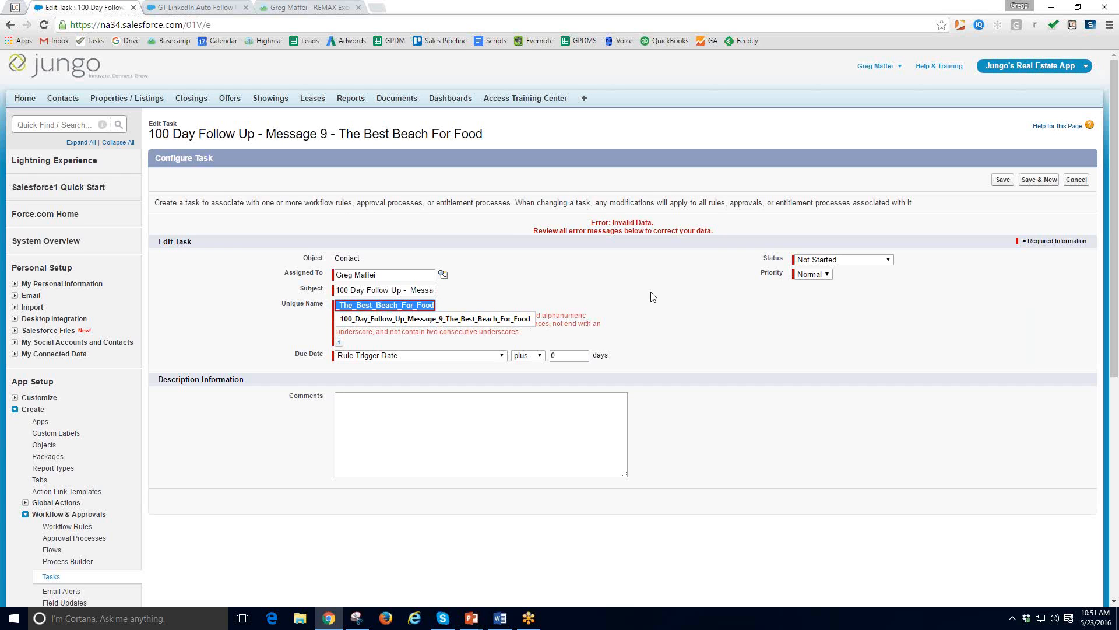
pyautogui.press('BackSpace')
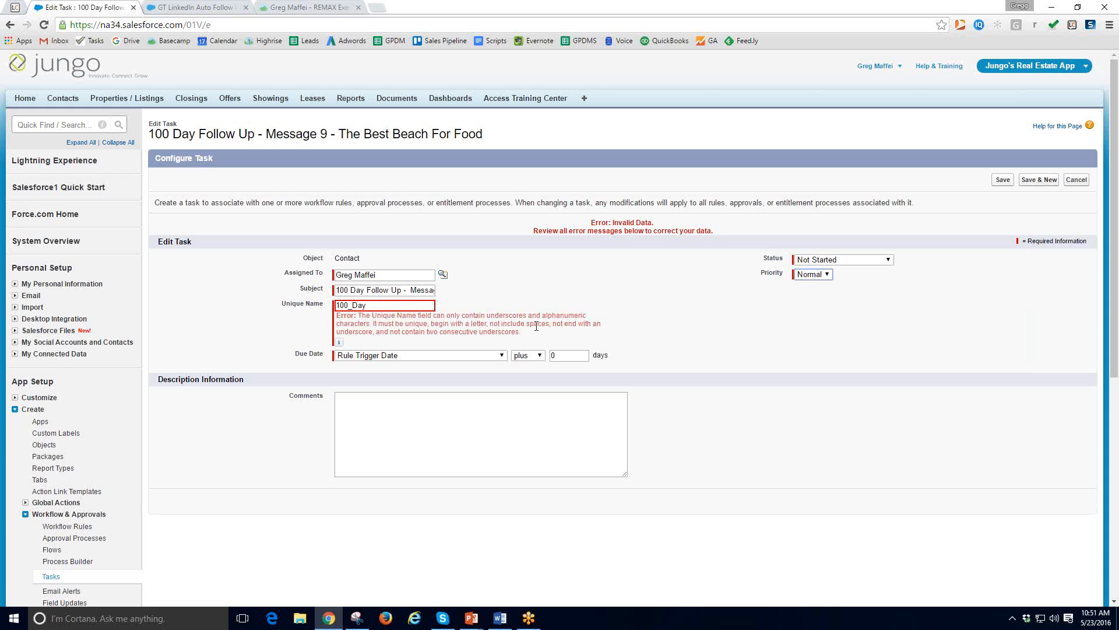
pyautogui.moveTo(373, 304); pyautogui.dragTo(309, 310)
pyautogui.click(361, 290)
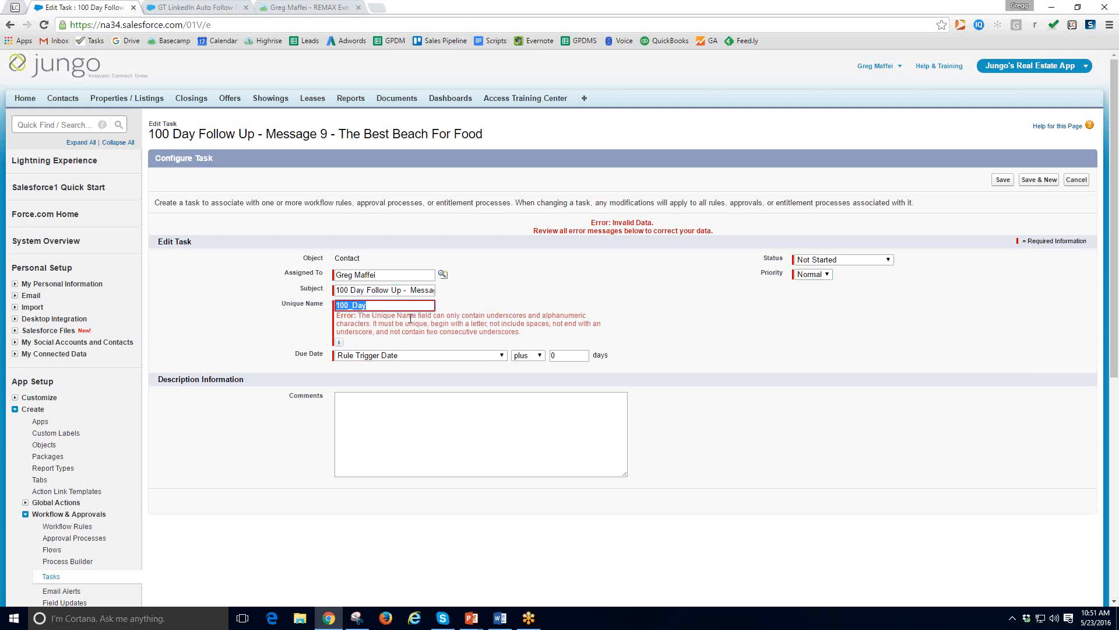
pyautogui.press('BackSpace')
pyautogui.click(410, 292)
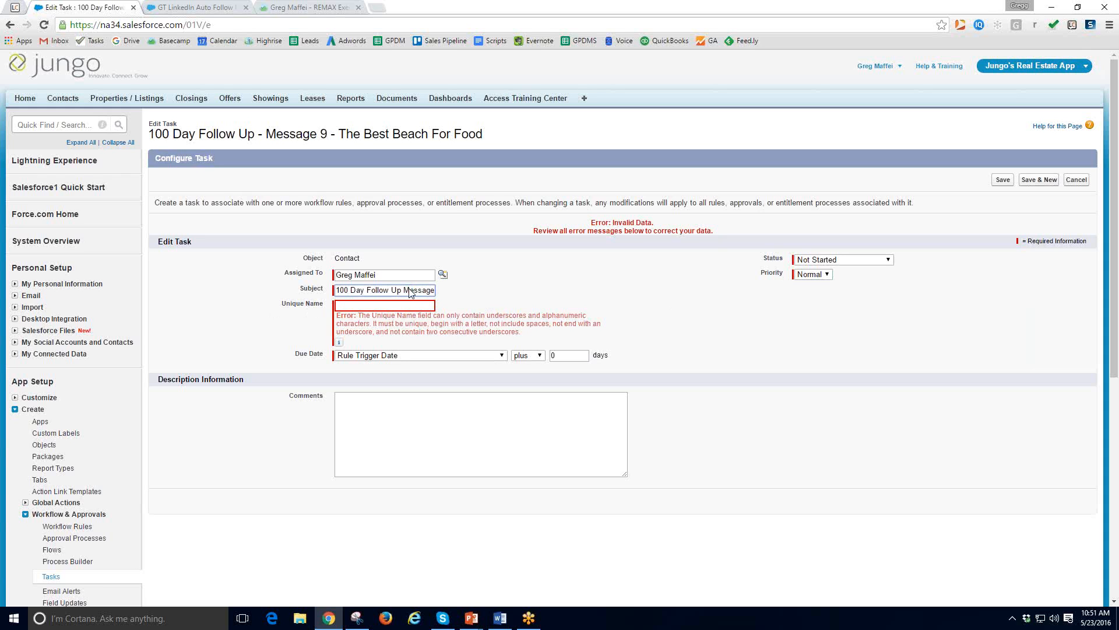
pyautogui.press('Tab')
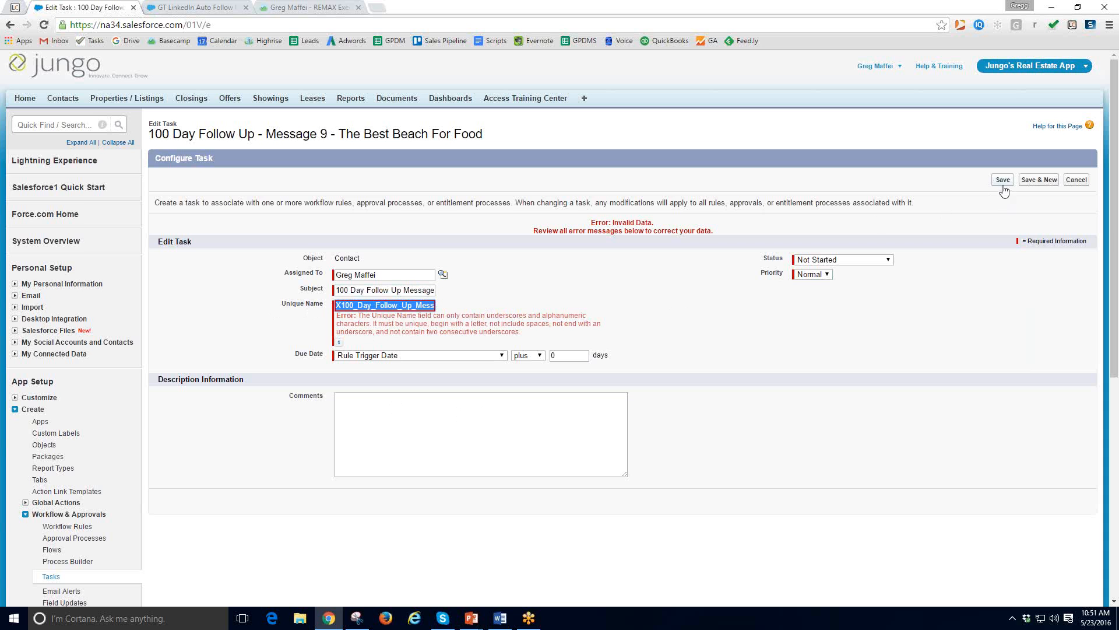
pyautogui.click(1002, 181)
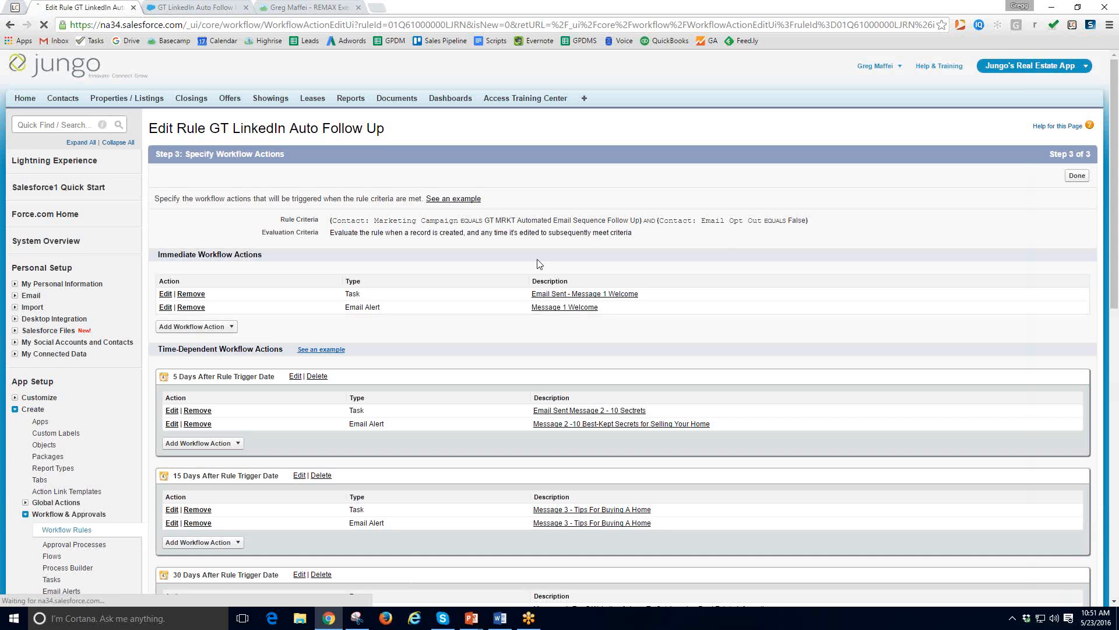
pyautogui.scroll(-5, 345, 338)
pyautogui.scroll(-6, 347, 350)
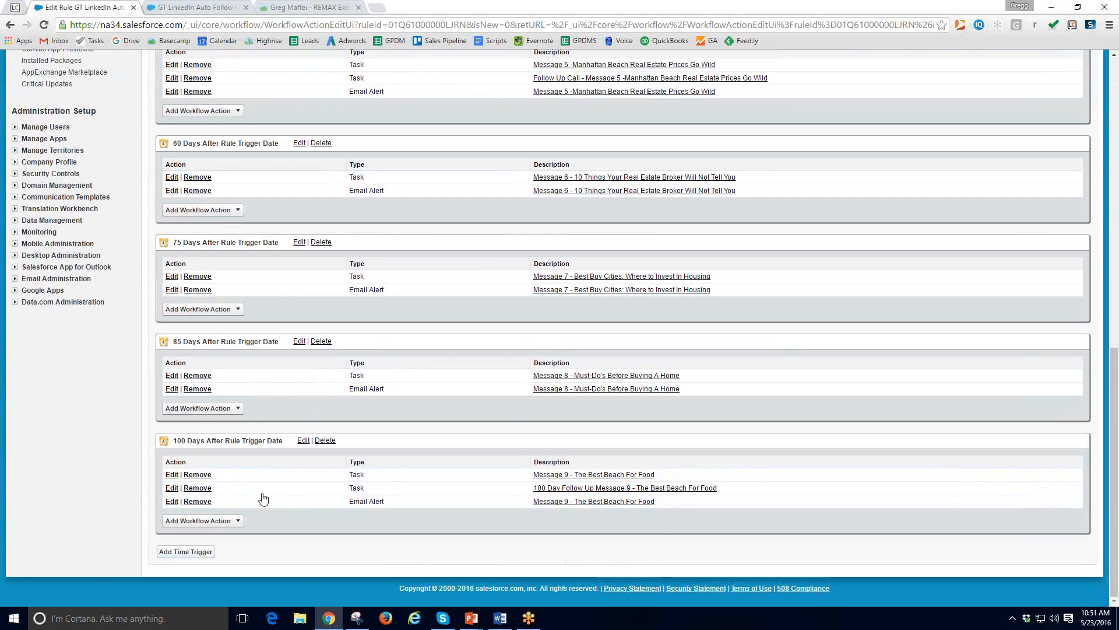
# Step: Add a time trigger to the workflow rule at 120 days after the Rule Trigger Date and save it
pyautogui.click(197, 551)
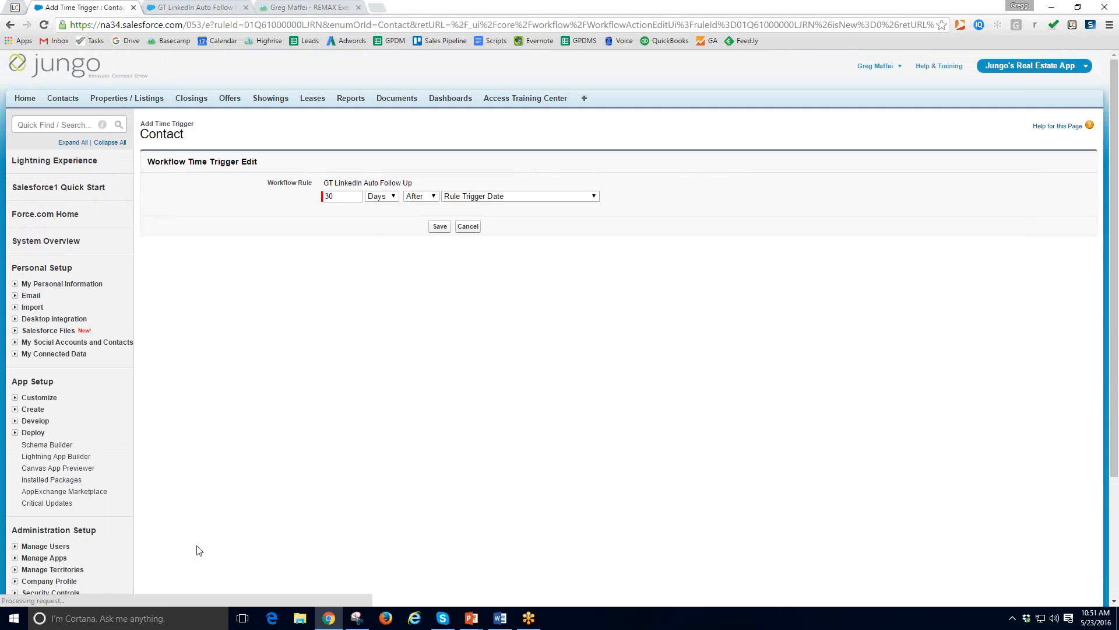
pyautogui.doubleClick(337, 196)
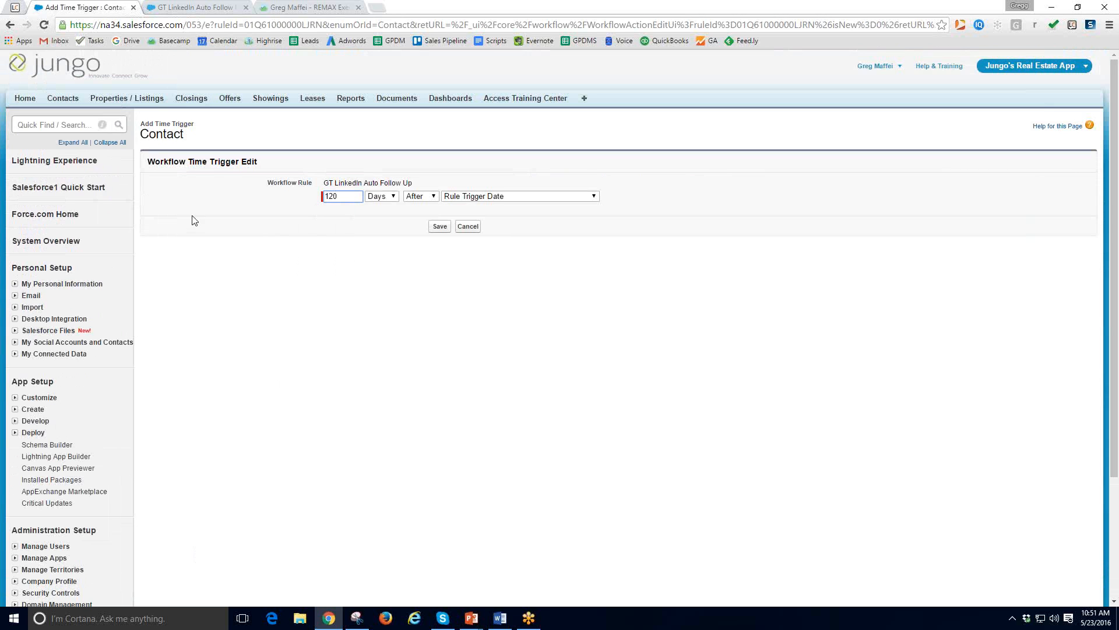
pyautogui.click(442, 229)
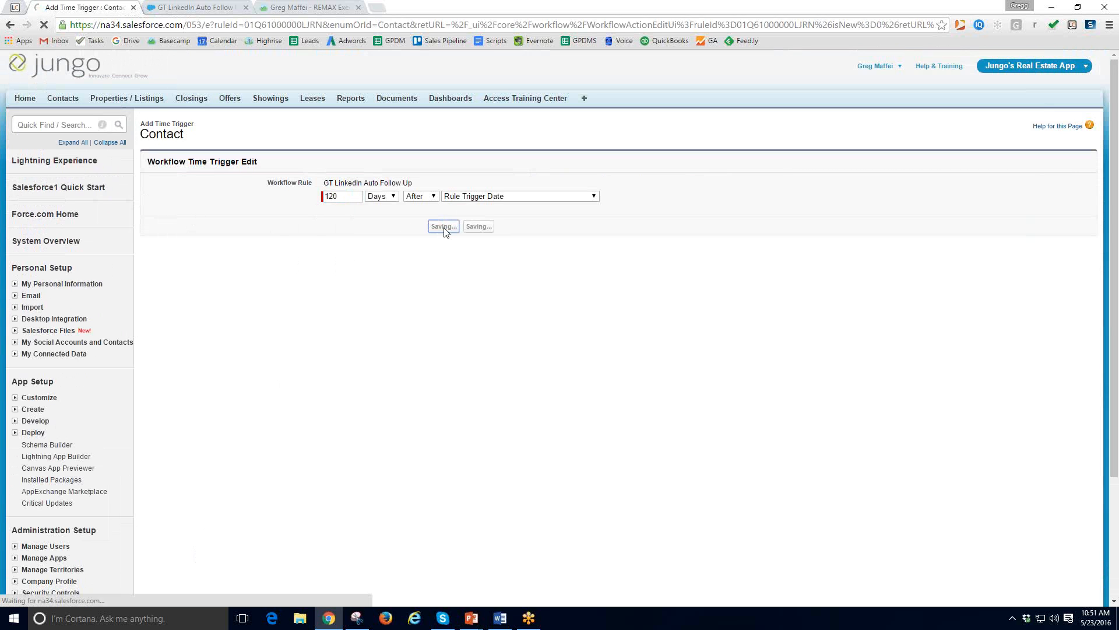
# Step: Start a new email alert under the 120-day trigger and copy the template name "Message 10 - Life In The South Bay" from the template list
pyautogui.scroll(-5, 366, 303)
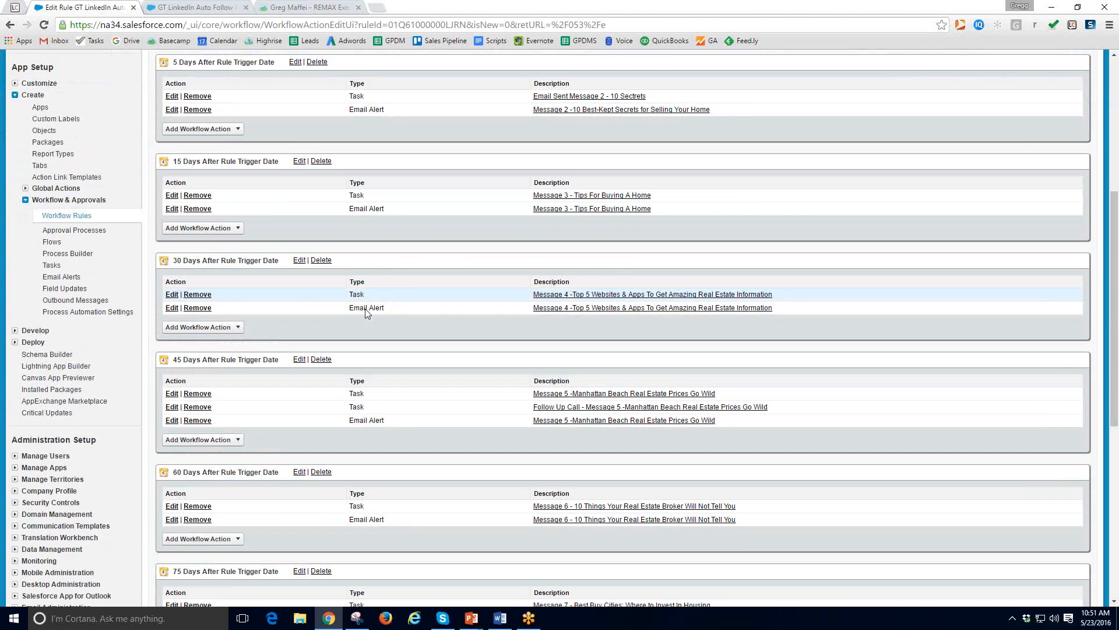
pyautogui.scroll(-7, 367, 313)
pyautogui.click(235, 521)
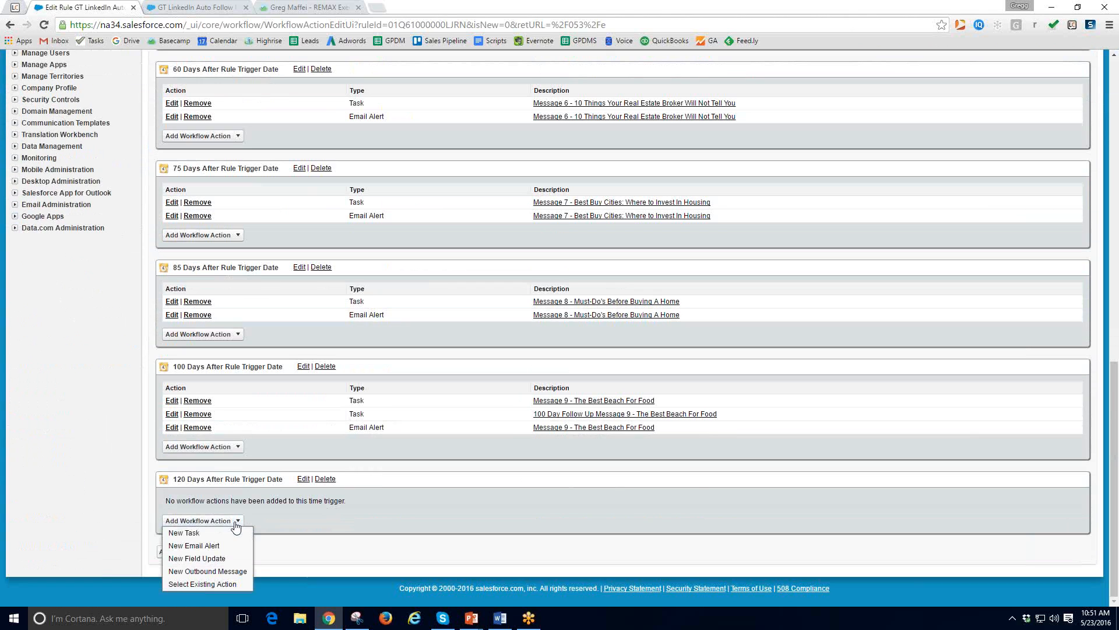
pyautogui.click(192, 545)
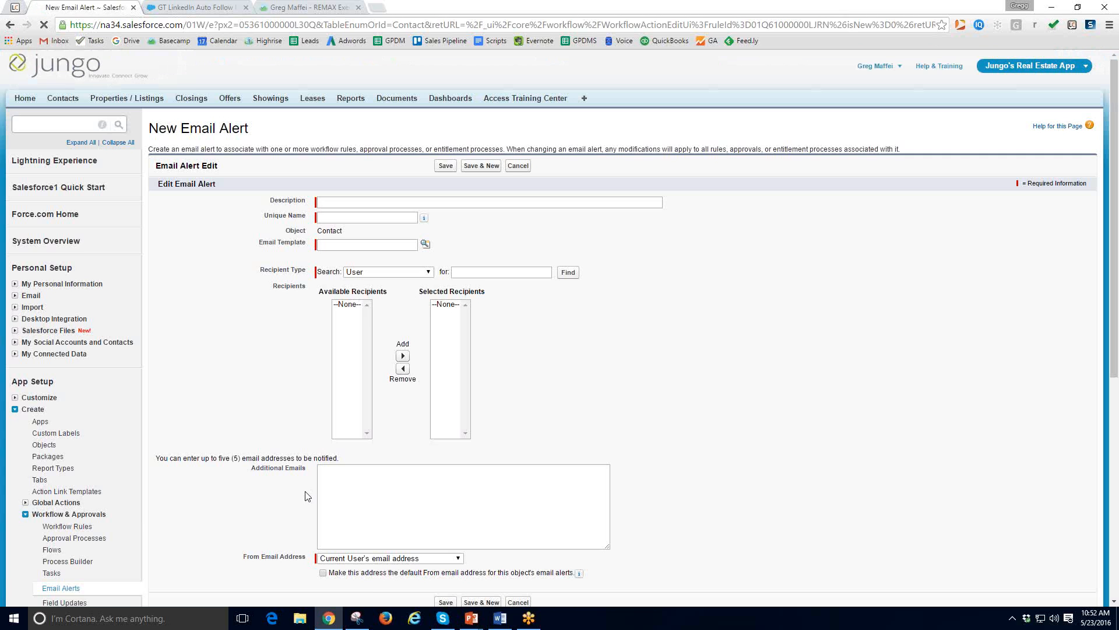
pyautogui.click(195, 7)
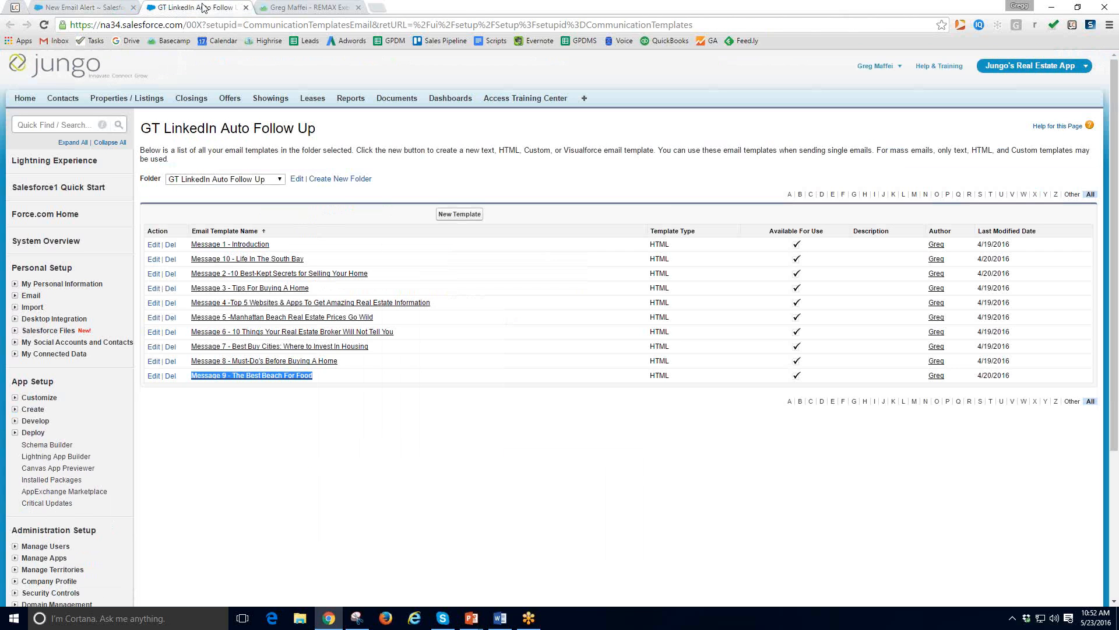
pyautogui.moveTo(315, 258); pyautogui.dragTo(187, 259)
pyautogui.hotkey('ctrl', 'c')
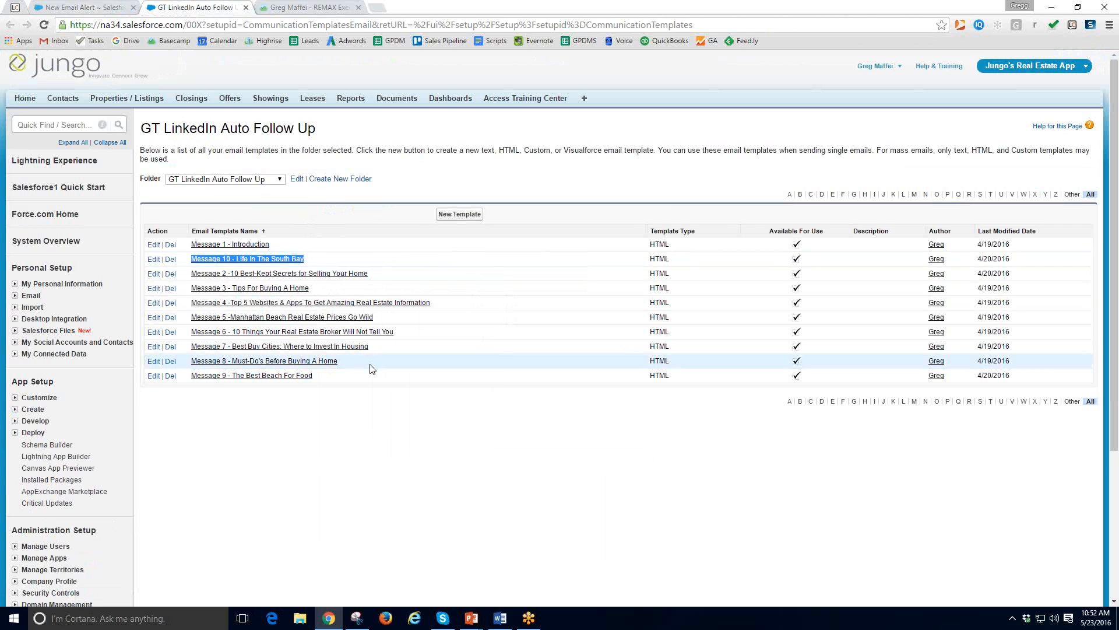
# Step: Set the email alert's description to "Message 10 - Life In The South Bay" without leading spaces and generate its unique name from it
pyautogui.click(66, 7)
pyautogui.click(342, 207)
pyautogui.hotkey('ctrl', 'v')
pyautogui.doubleClick(339, 202)
pyautogui.press('BackSpace')
pyautogui.press('Tab')
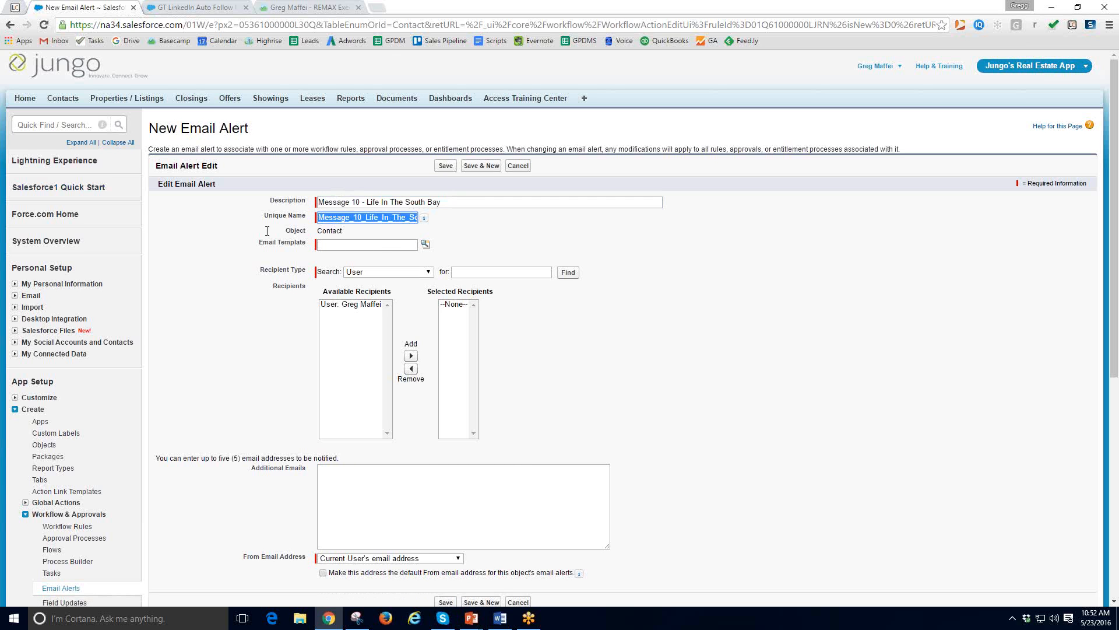
# Step: Assign the "Message 10 - Life In The South Bay" template to the alert, add "Email Field: Email" as recipient, and save it
pyautogui.click(426, 243)
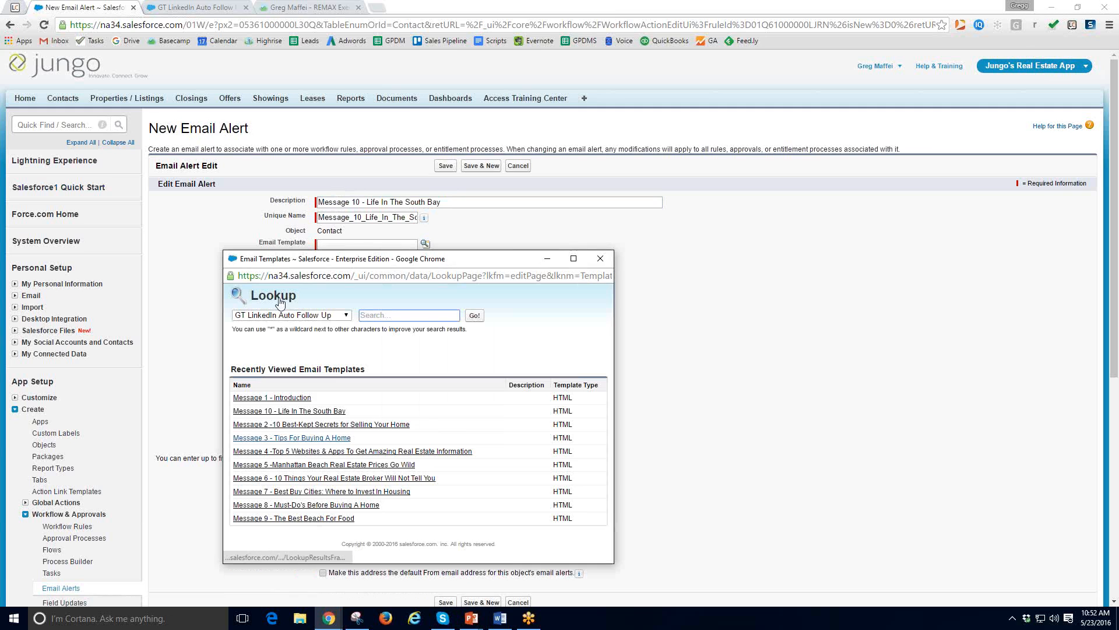
pyautogui.click(286, 411)
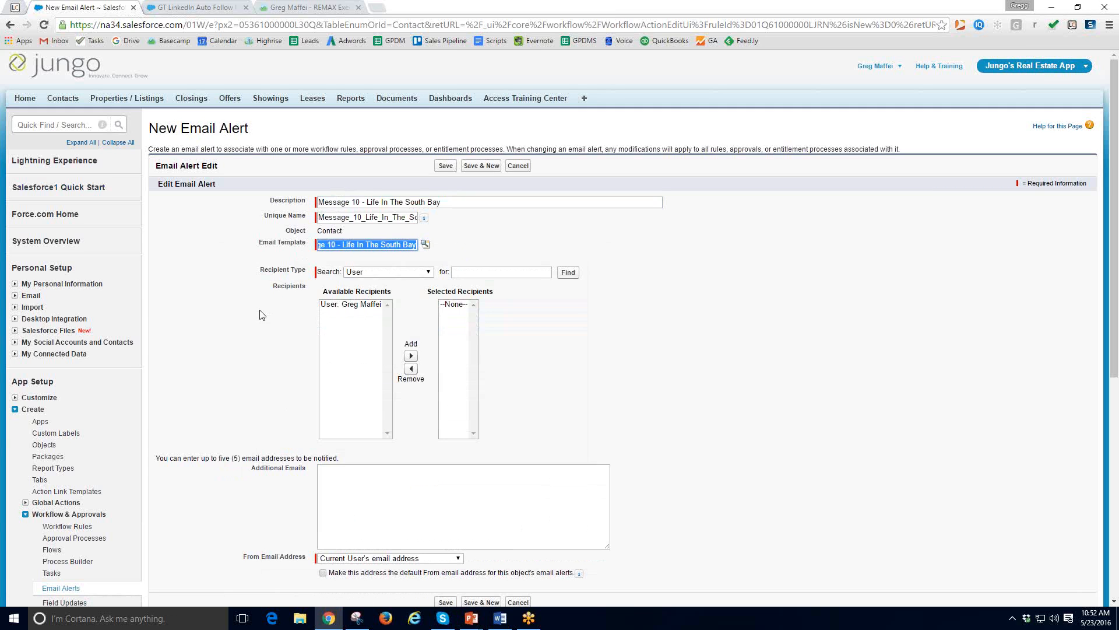
pyautogui.click(386, 272)
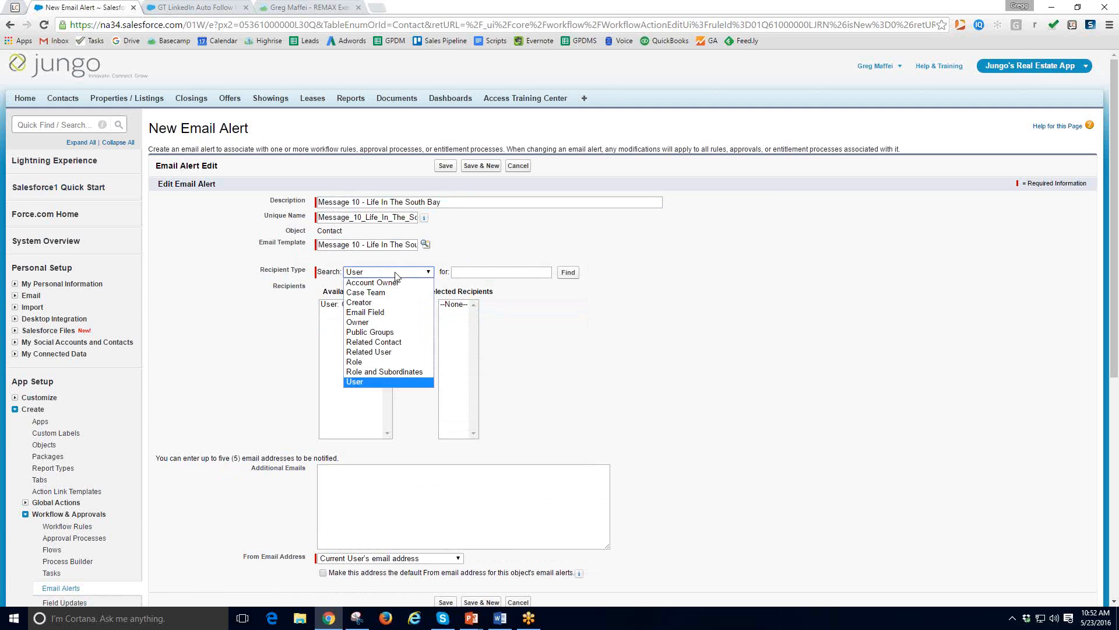
pyautogui.click(375, 313)
pyautogui.click(374, 306)
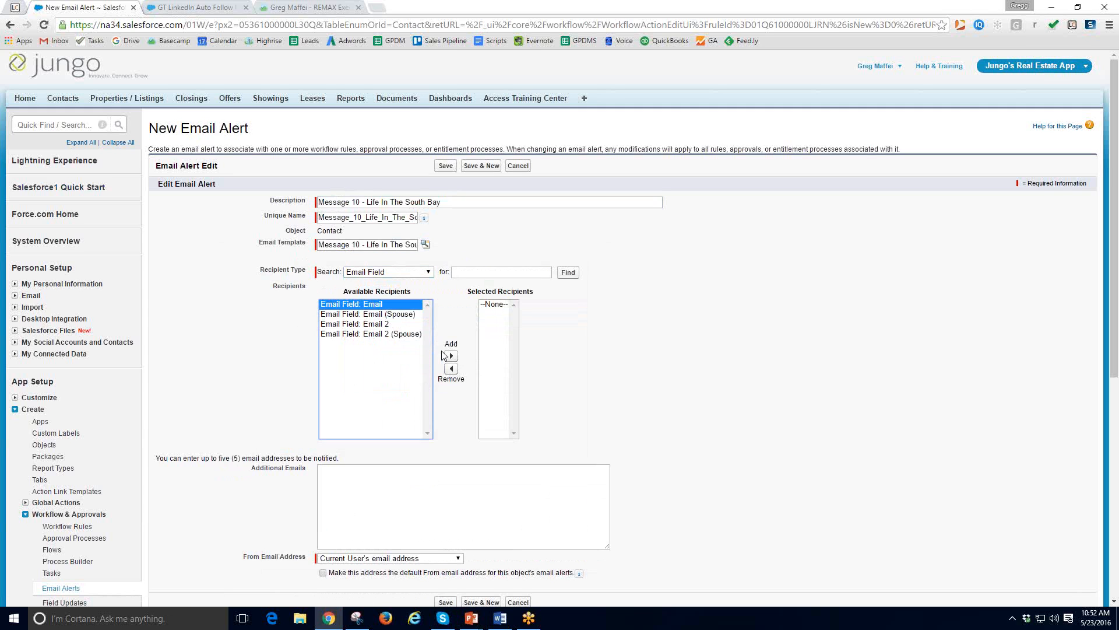
pyautogui.click(451, 356)
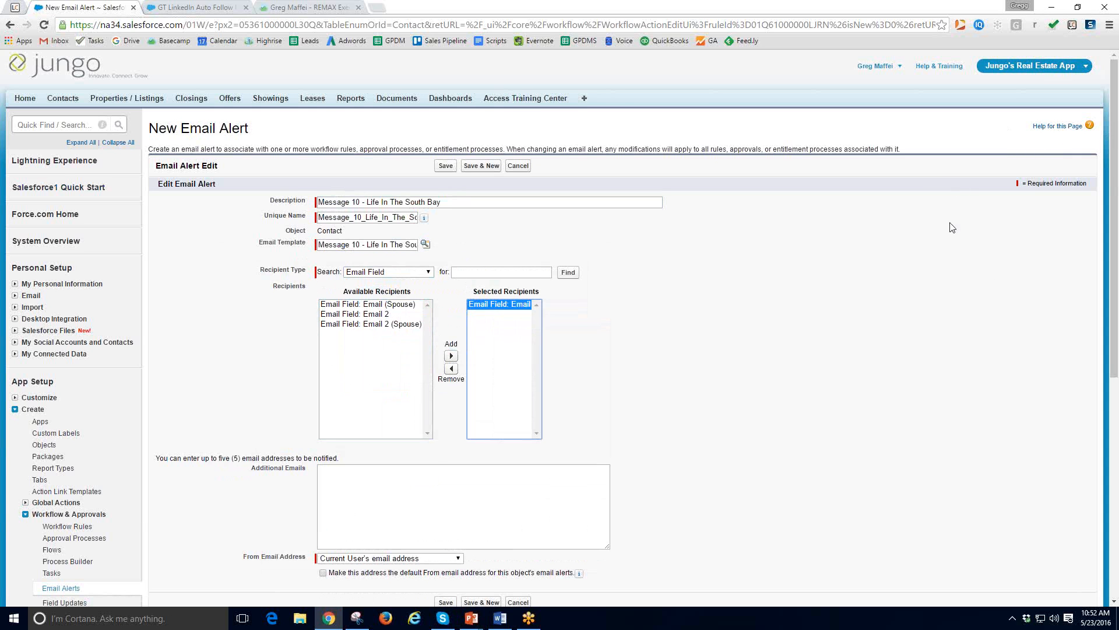
pyautogui.scroll(-3, 686, 445)
pyautogui.click(445, 429)
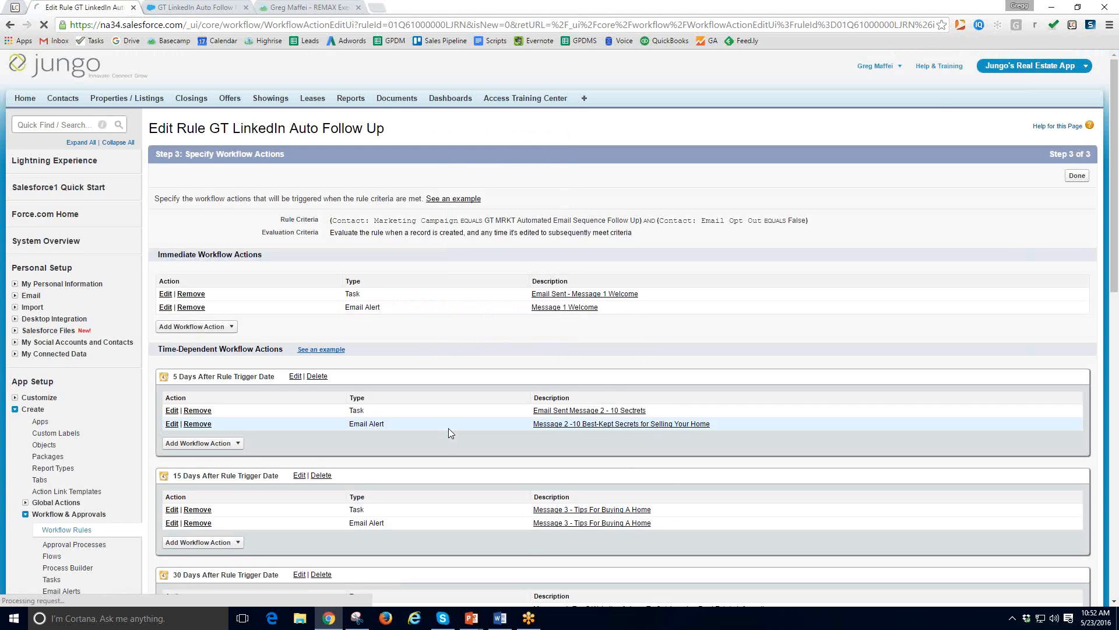
# Step: Start a new task under the 120-day trigger and assign it to the listed user
pyautogui.scroll(-8, 448, 429)
pyautogui.scroll(-5, 445, 436)
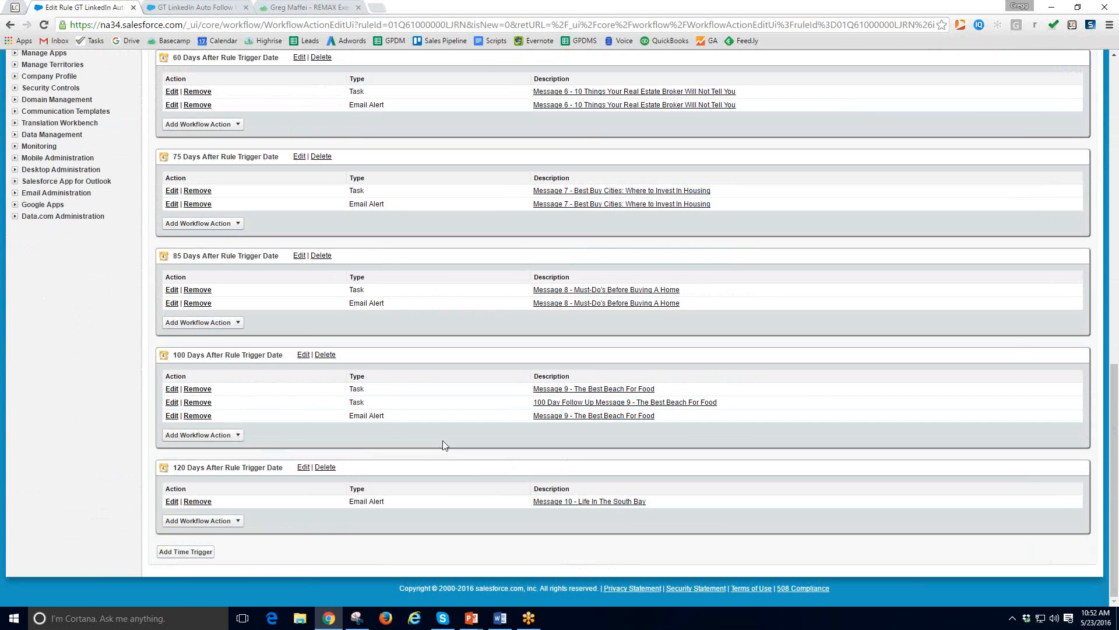
pyautogui.click(236, 521)
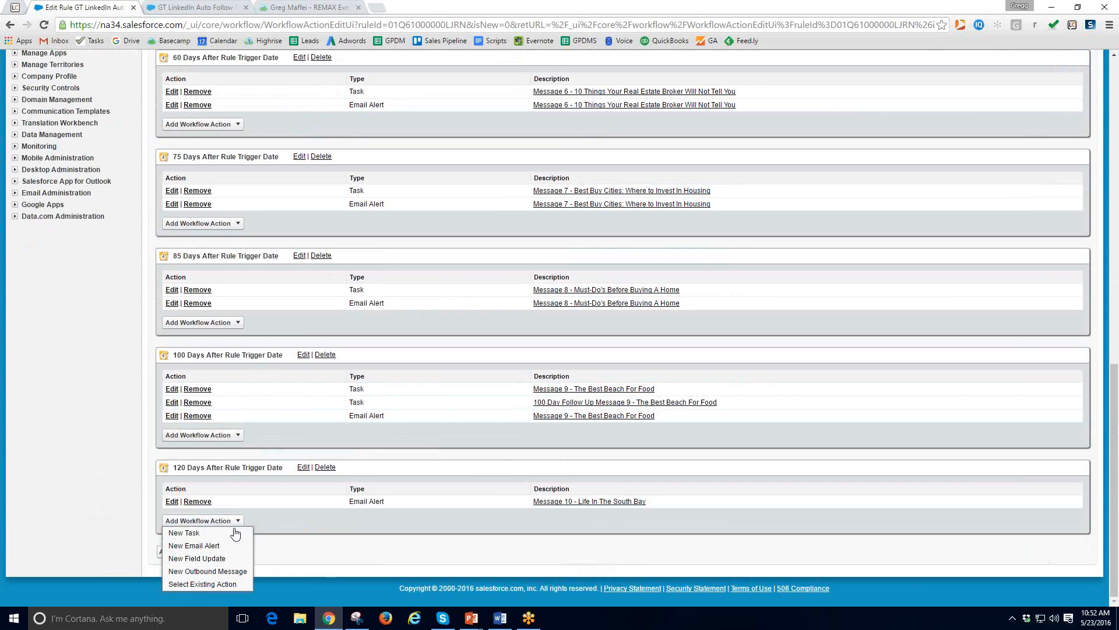
pyautogui.click(186, 534)
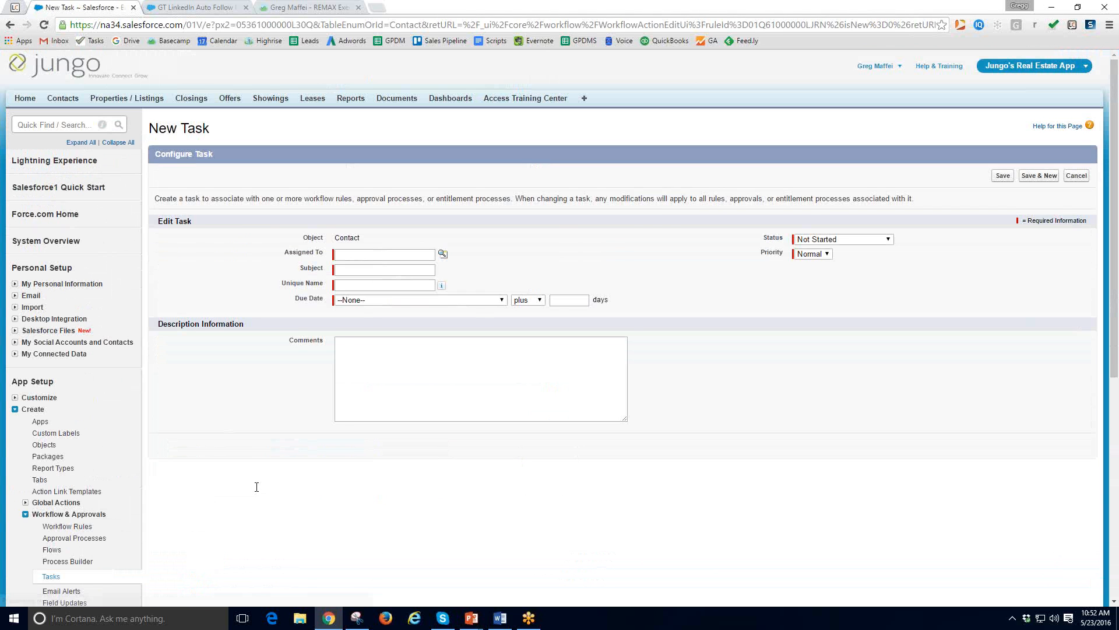
pyautogui.click(443, 254)
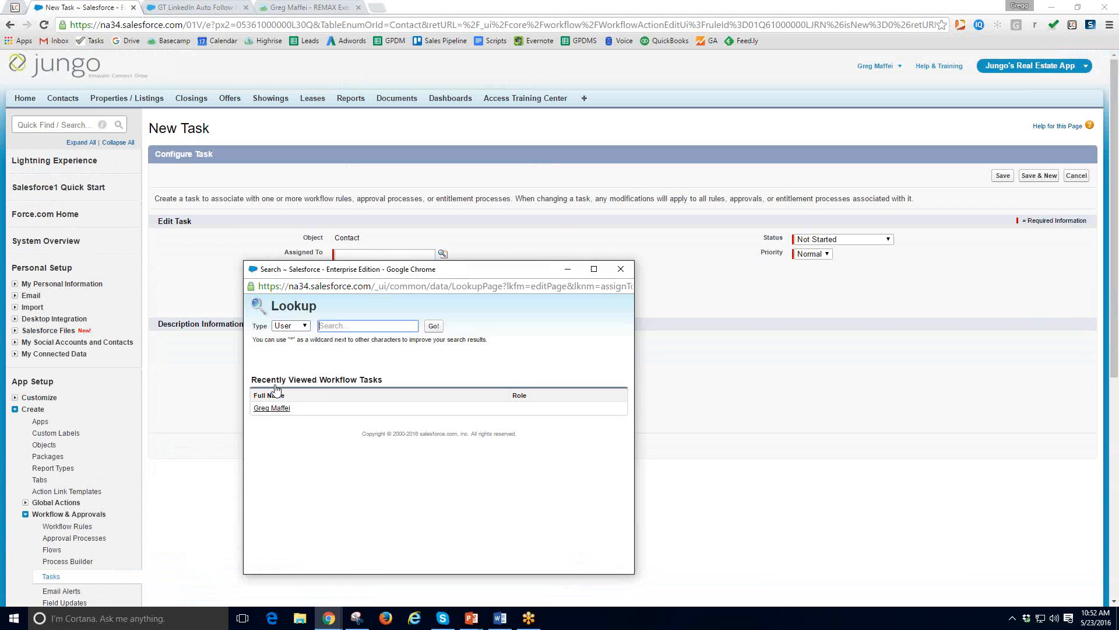
pyautogui.click(271, 408)
# Step: Set the task's subject to "Message 10 - Life In The South Bay" without leading spaces and generate its unique name from it
pyautogui.click(357, 270)
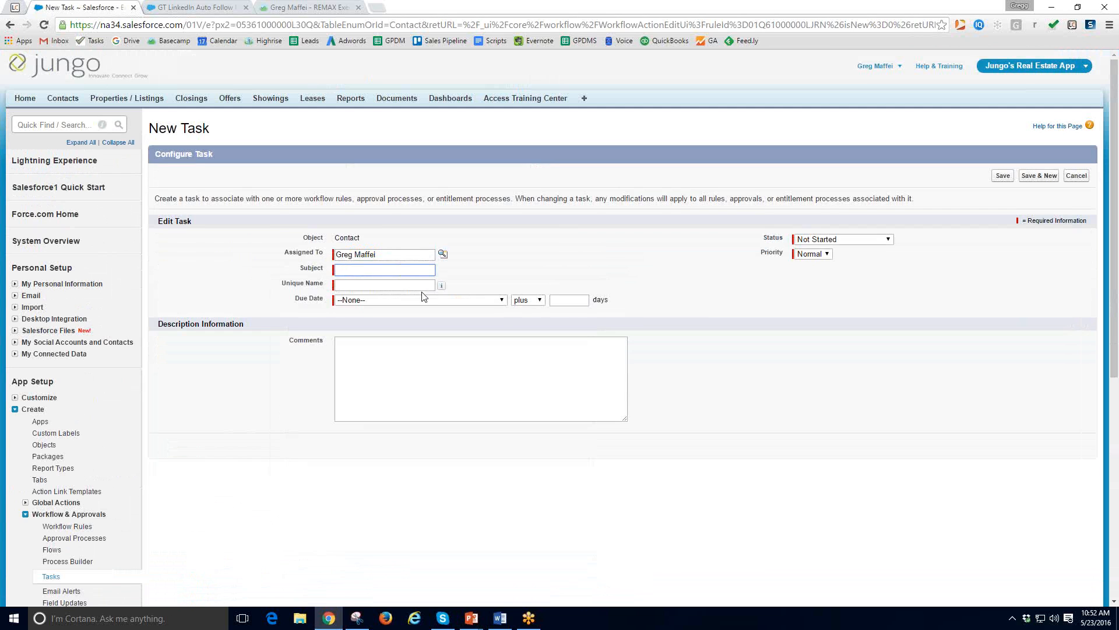
pyautogui.hotkey('ctrl', 'v')
pyautogui.moveTo(347, 270); pyautogui.dragTo(47, 262)
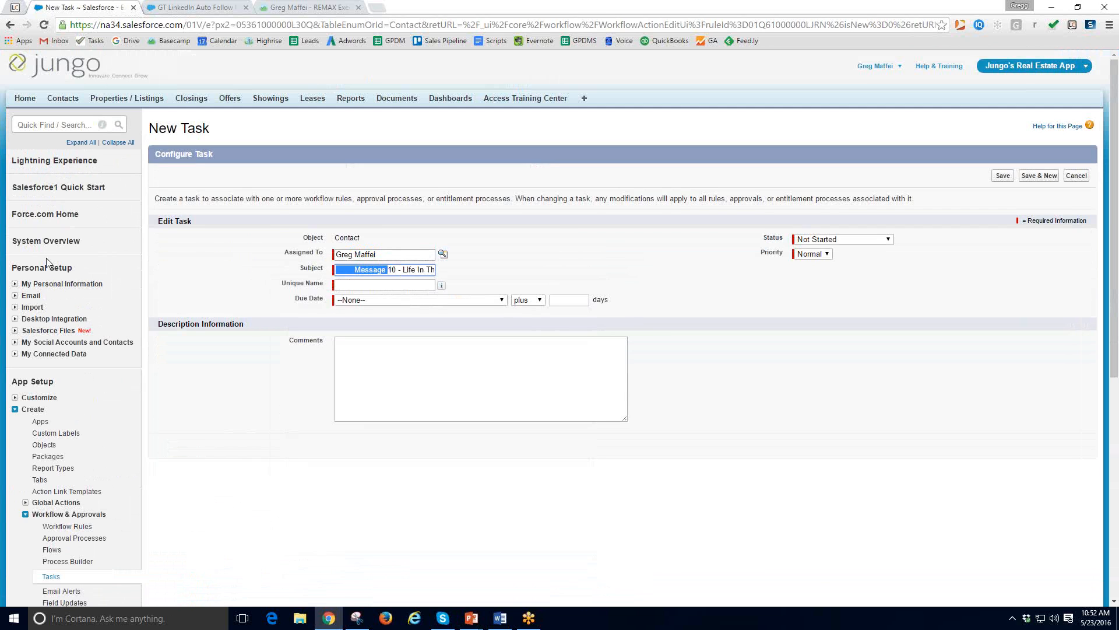
pyautogui.press('Left')
pyautogui.hotkey('shift', 'Right')
pyautogui.hotkey('shift', 'Right')
pyautogui.press('BackSpace')
pyautogui.press('Tab')
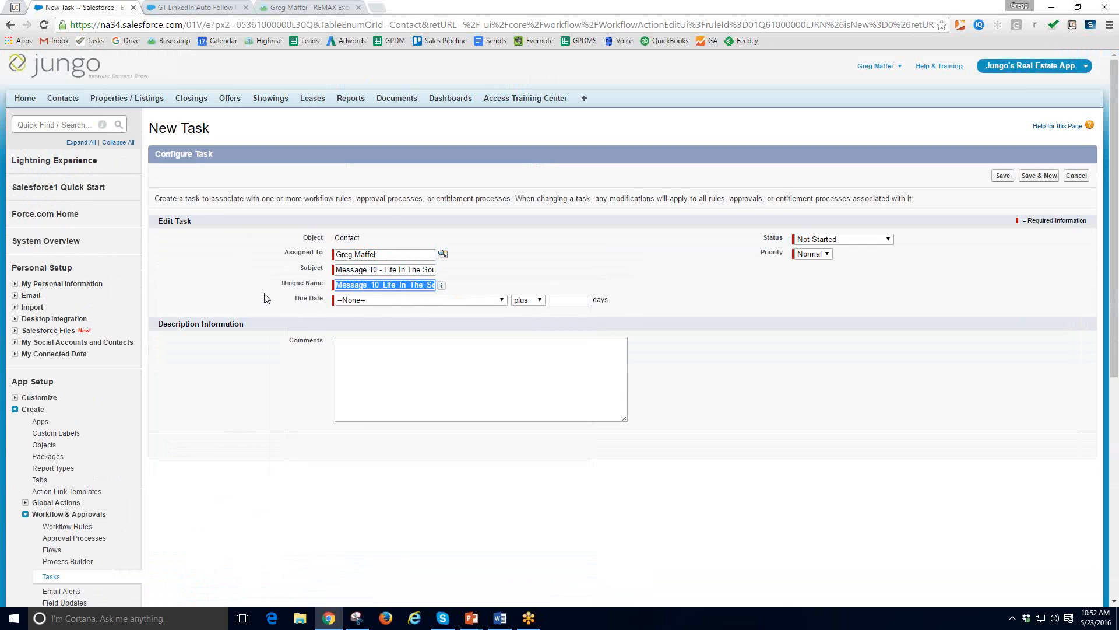
# Step: Set the task's due date to Rule Trigger Date plus 0 days, choose its status, and save the task
pyautogui.click(377, 300)
pyautogui.click(373, 318)
pyautogui.click(573, 303)
pyautogui.write('0')
pyautogui.click(835, 241)
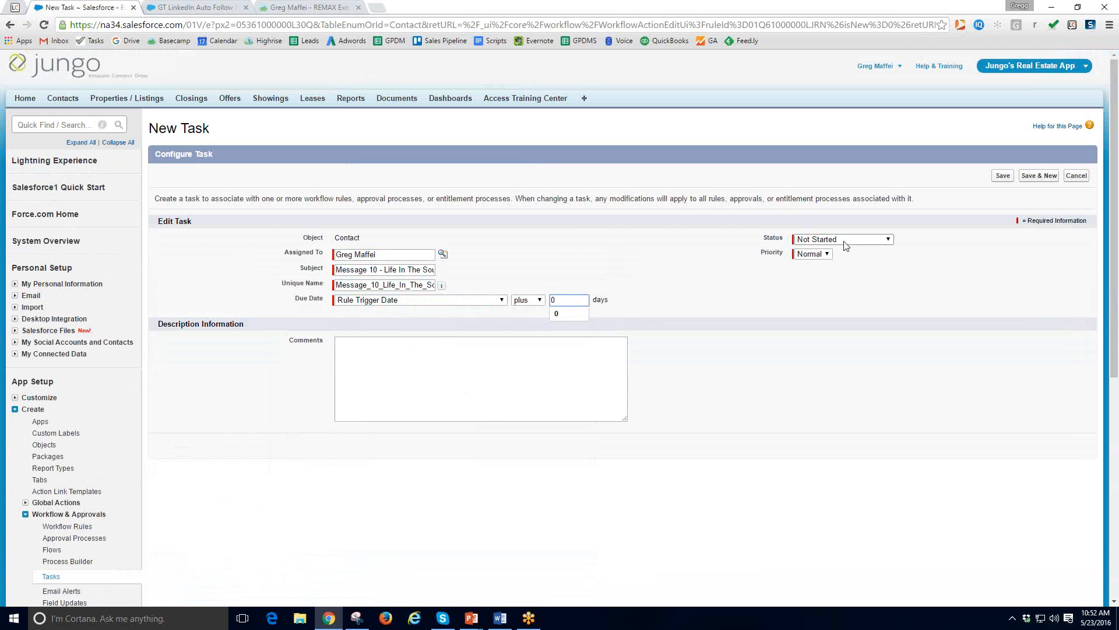
pyautogui.click(820, 271)
pyautogui.click(997, 176)
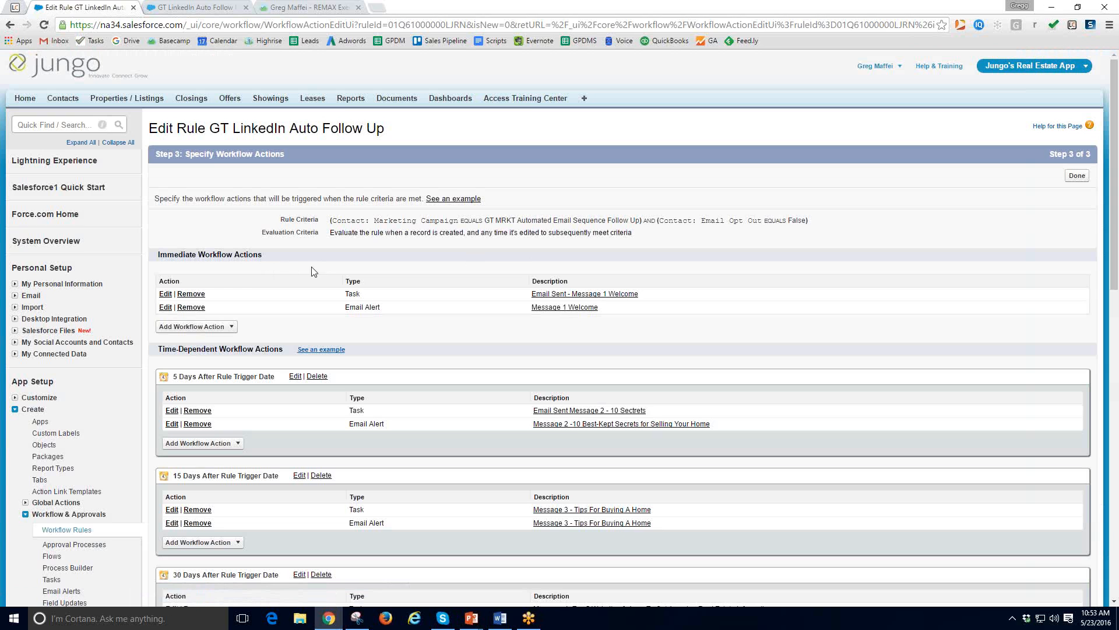
# Step: Review the rule's criteria, immediate actions and all time-dependent actions from the 5-day through the 120-day trigger
pyautogui.scroll(-3, 88, 392)
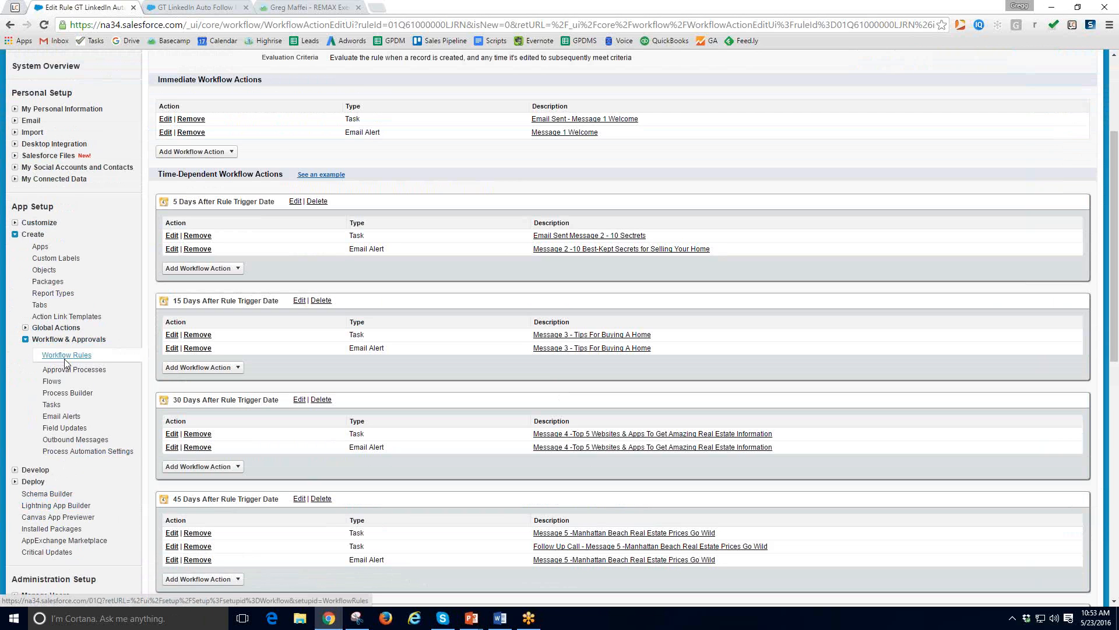
pyautogui.scroll(3, 294, 304)
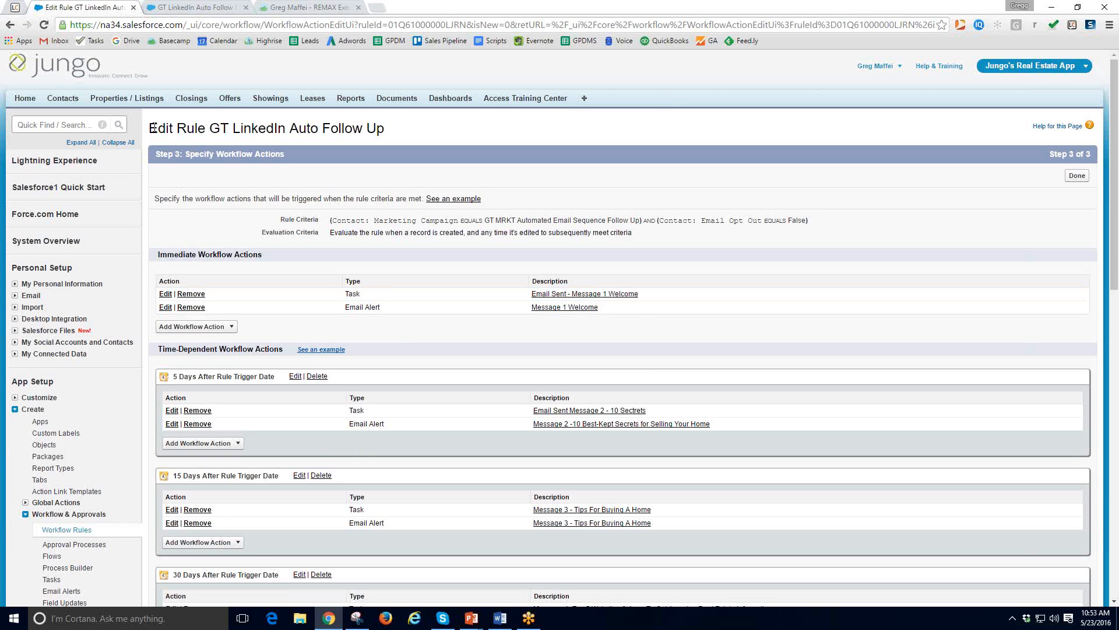
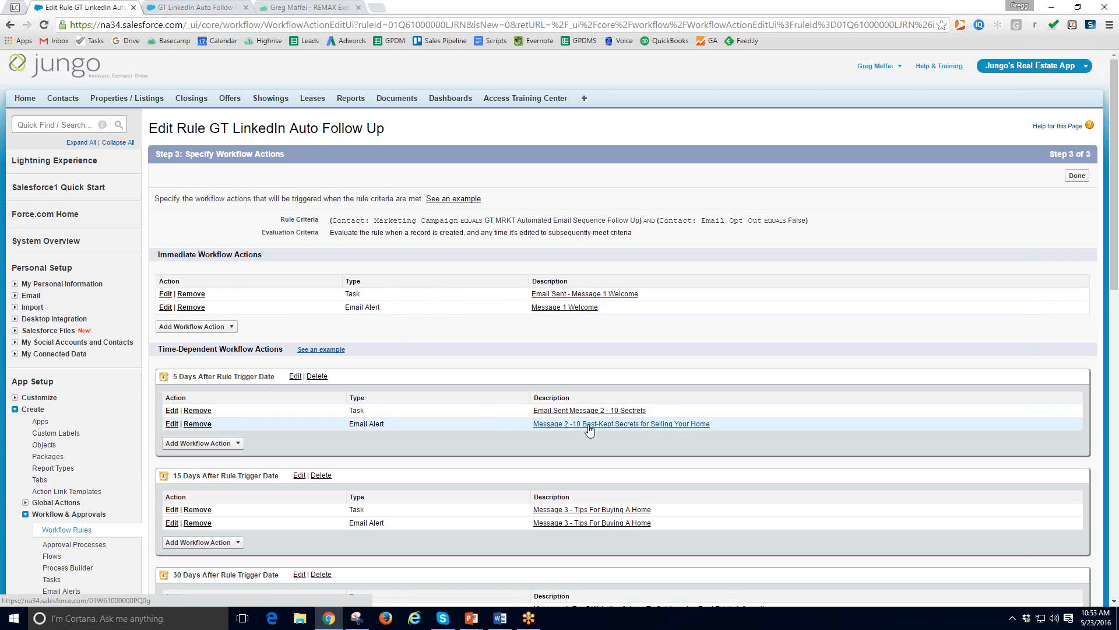
pyautogui.scroll(-2, 591, 429)
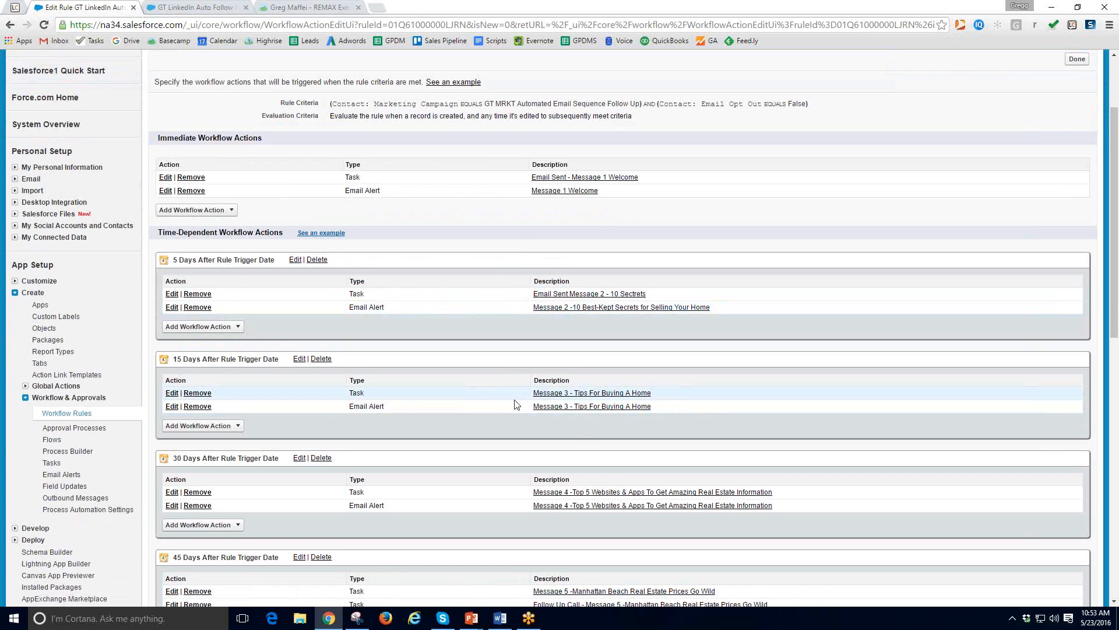
pyautogui.scroll(-1, 313, 411)
pyautogui.scroll(-1, 313, 412)
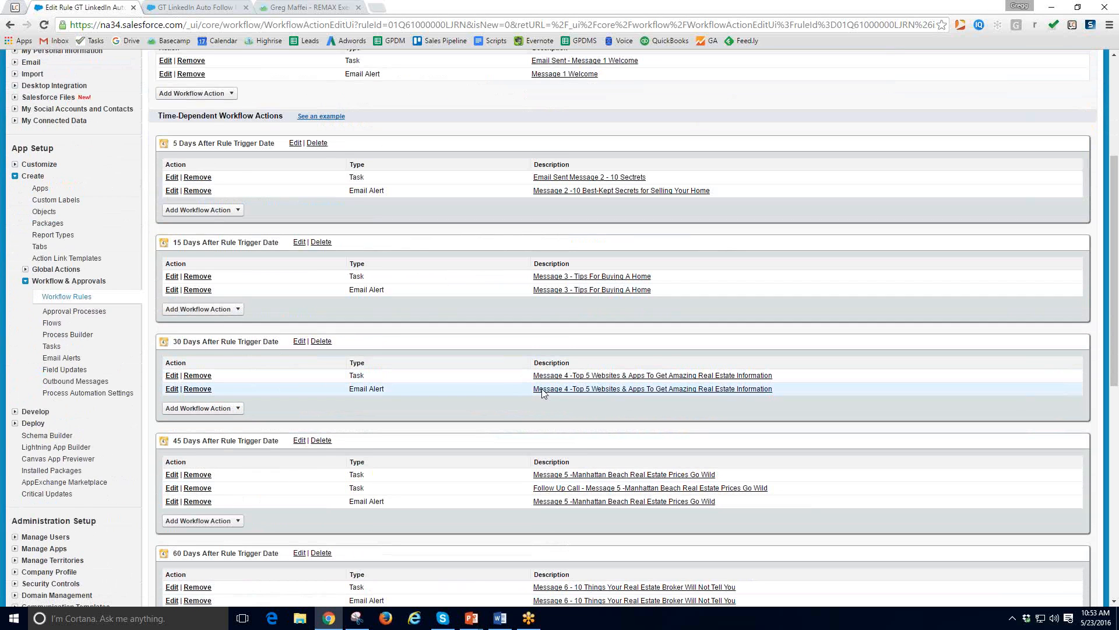
pyautogui.scroll(-2, 225, 400)
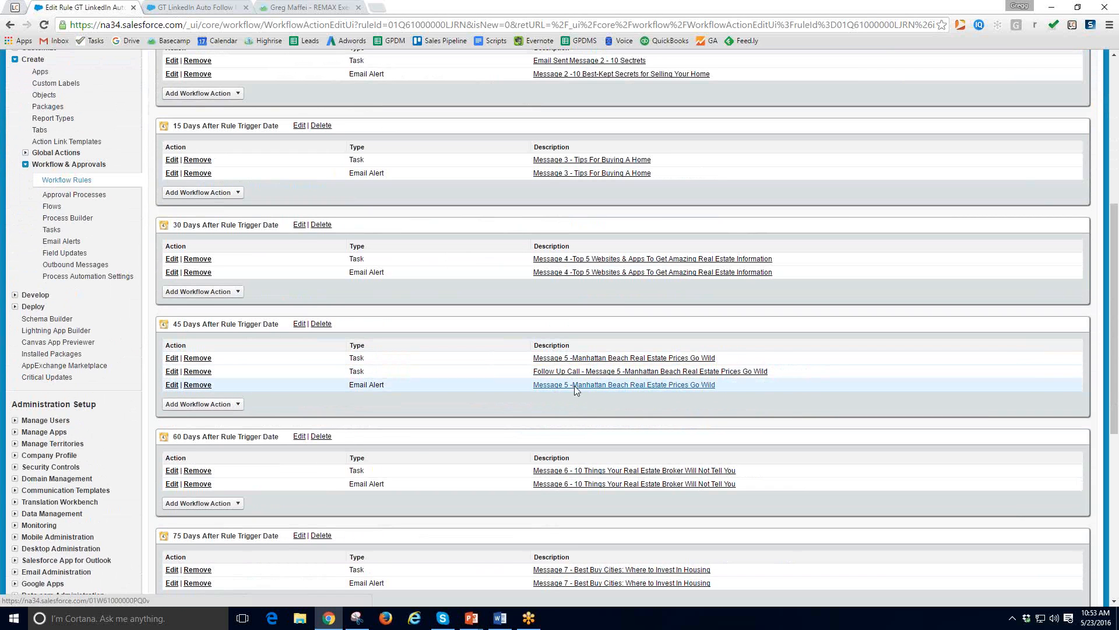
pyautogui.scroll(-1, 429, 463)
pyautogui.scroll(-7, 430, 464)
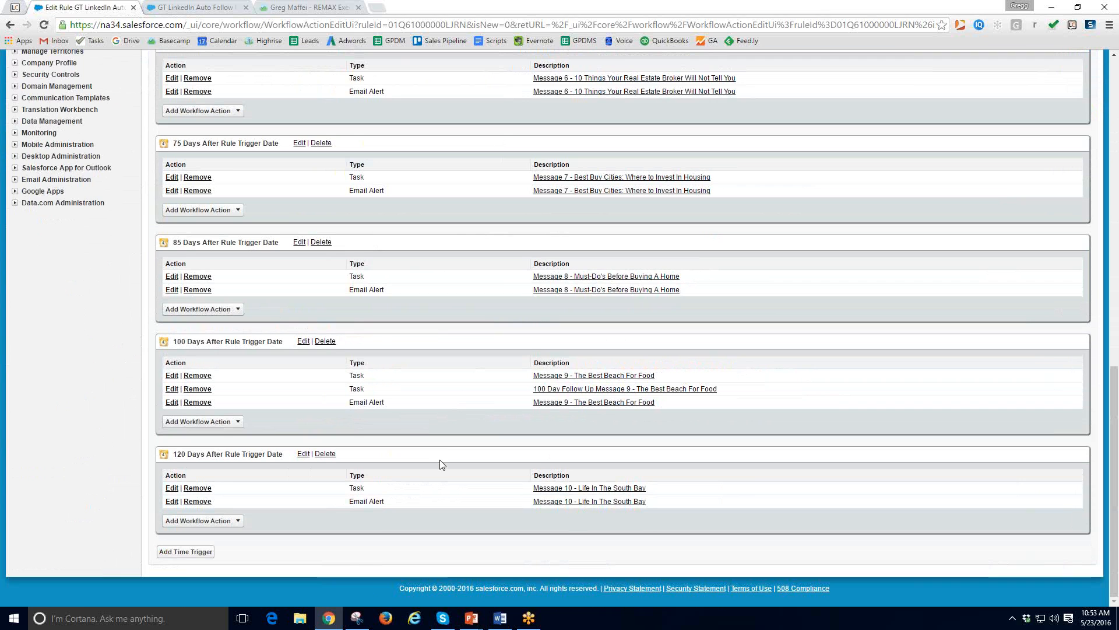
pyautogui.scroll(13, 445, 462)
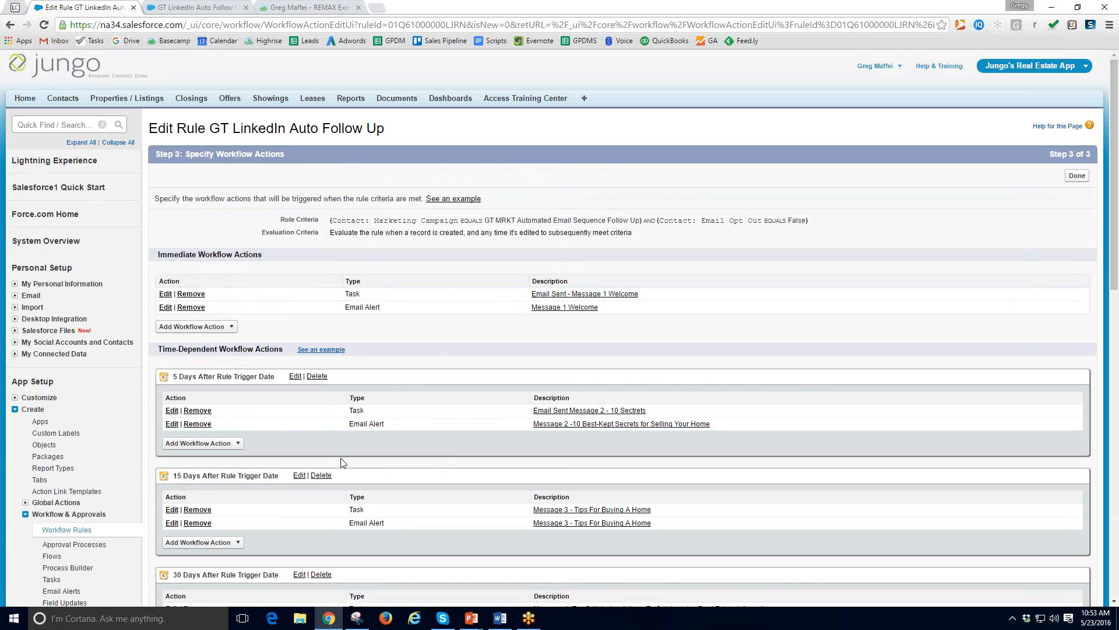
# Step: Open the All Contacts list view under Contacts and move the Phone column ahead of the Title column
pyautogui.click(60, 100)
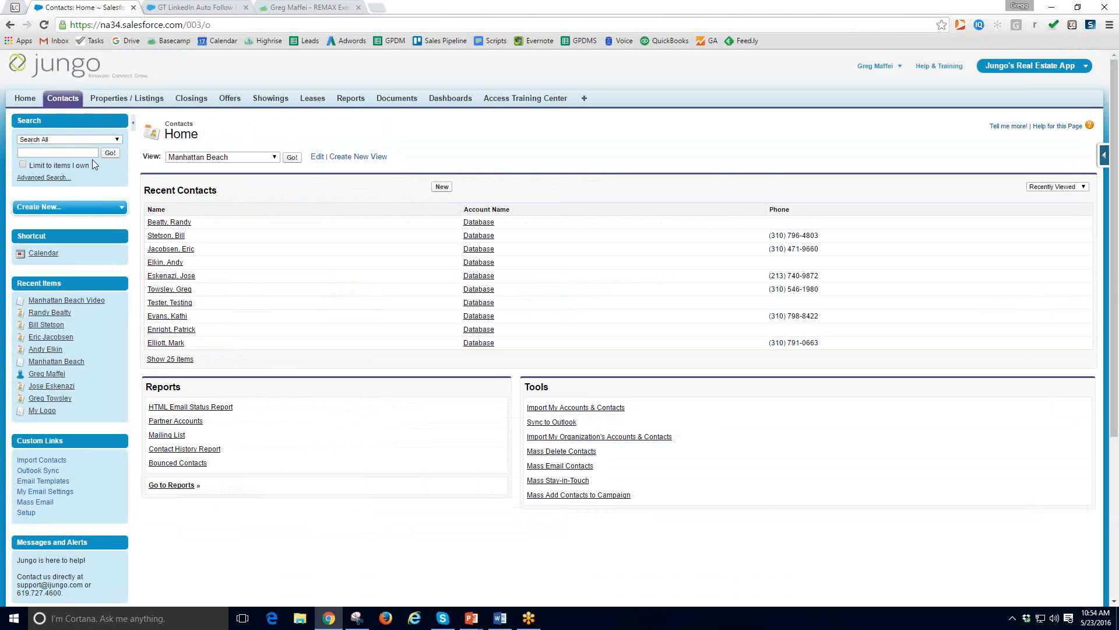
pyautogui.click(66, 100)
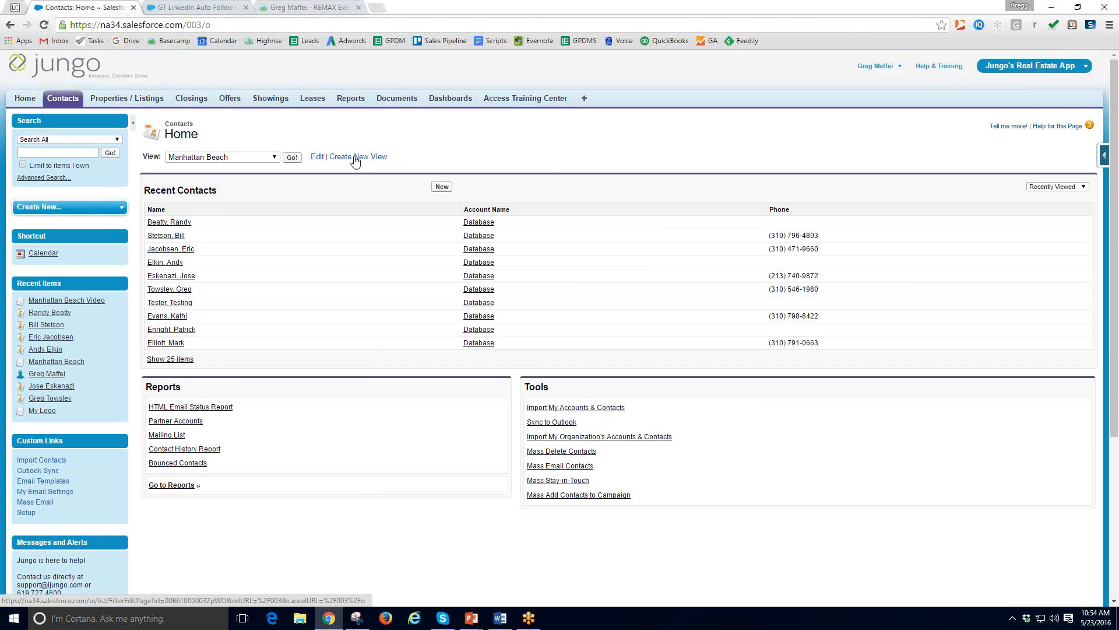
pyautogui.click(272, 158)
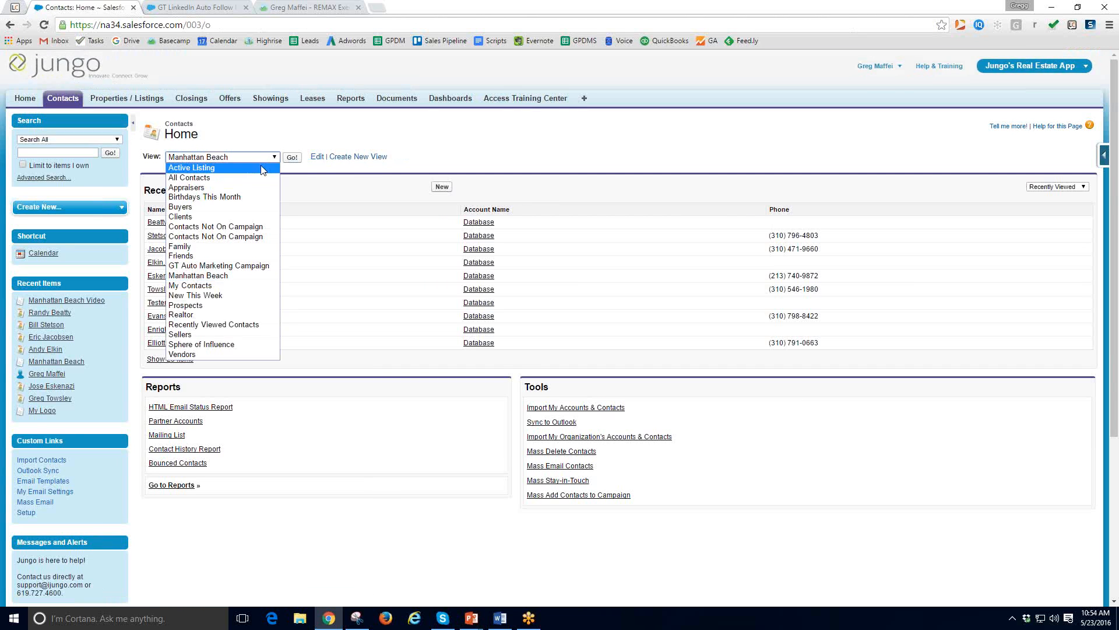
pyautogui.click(232, 181)
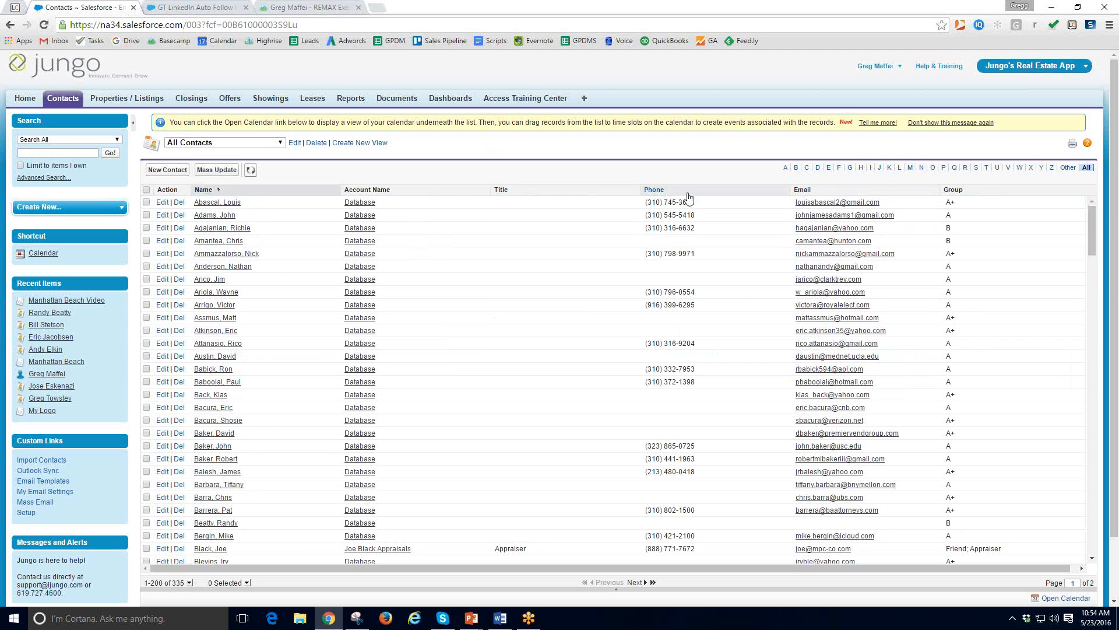
pyautogui.moveTo(689, 198); pyautogui.dragTo(515, 192)
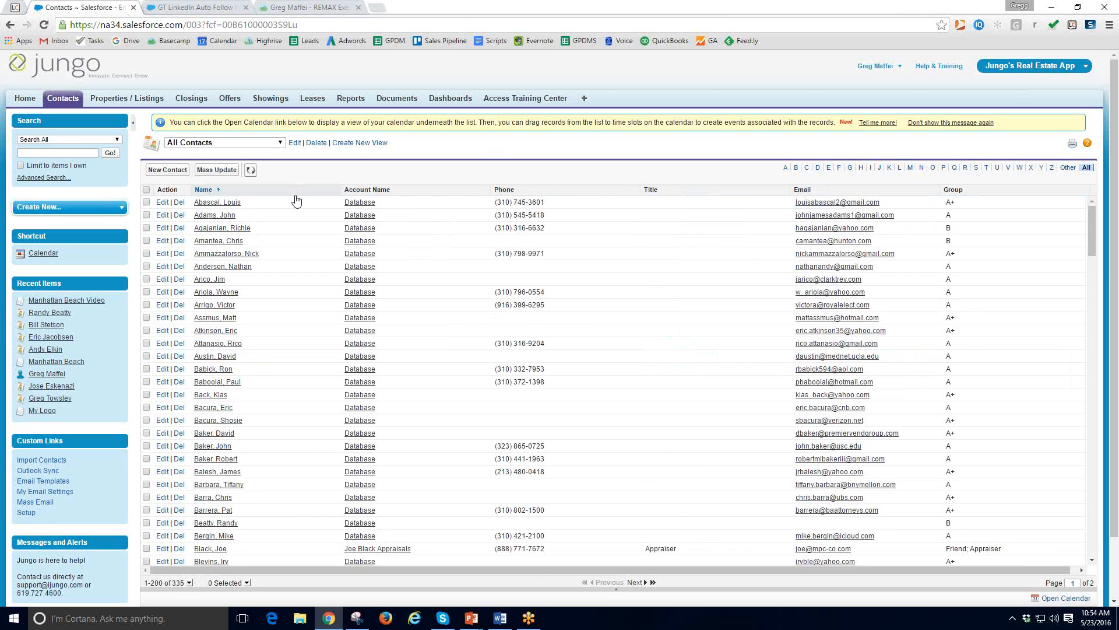
pyautogui.scroll(-3, 290, 238)
pyautogui.scroll(3, 288, 248)
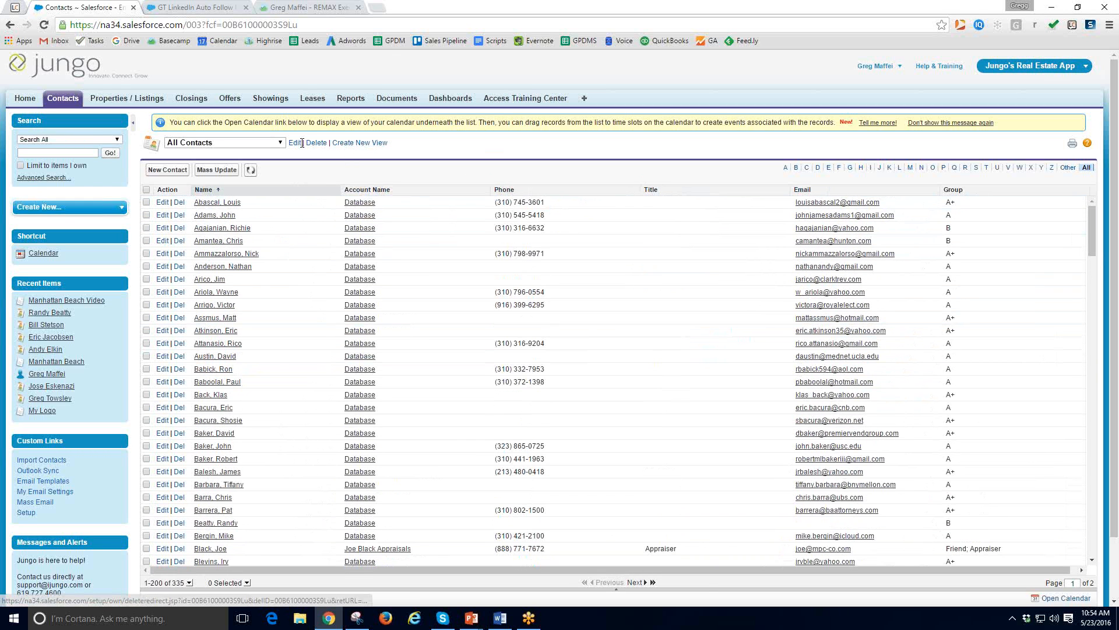
# Step: Start a new contact list view named "Hermosa Beach" with the unique name Hermosa_Beach
pyautogui.click(357, 144)
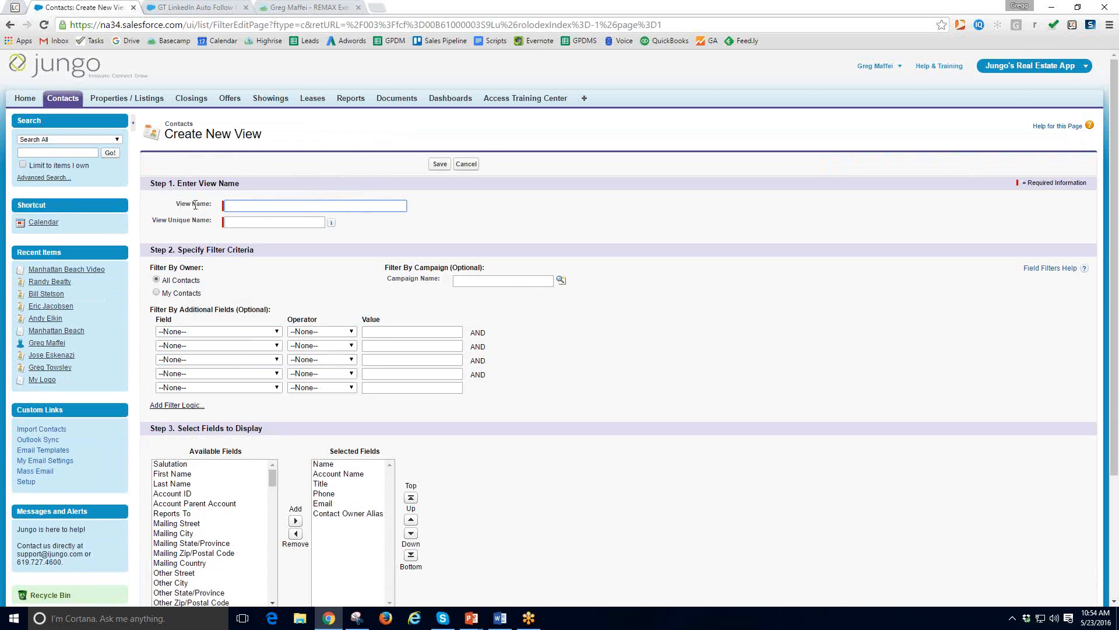
pyautogui.write('Her')
pyautogui.press('BackSpace')
pyautogui.press('BackSpace')
pyautogui.press('BackSpace')
pyautogui.write('mosa')
pyautogui.press('Tab')
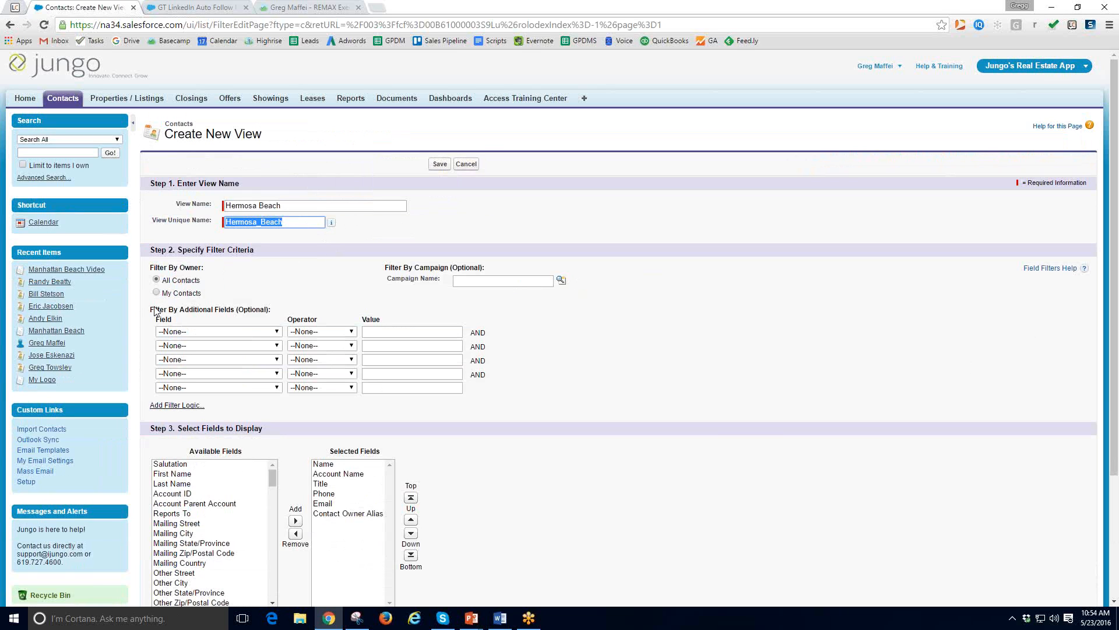
# Step: Add a filter to the new view so that Mailing City equals "Hermosa Beach"
pyautogui.click(206, 332)
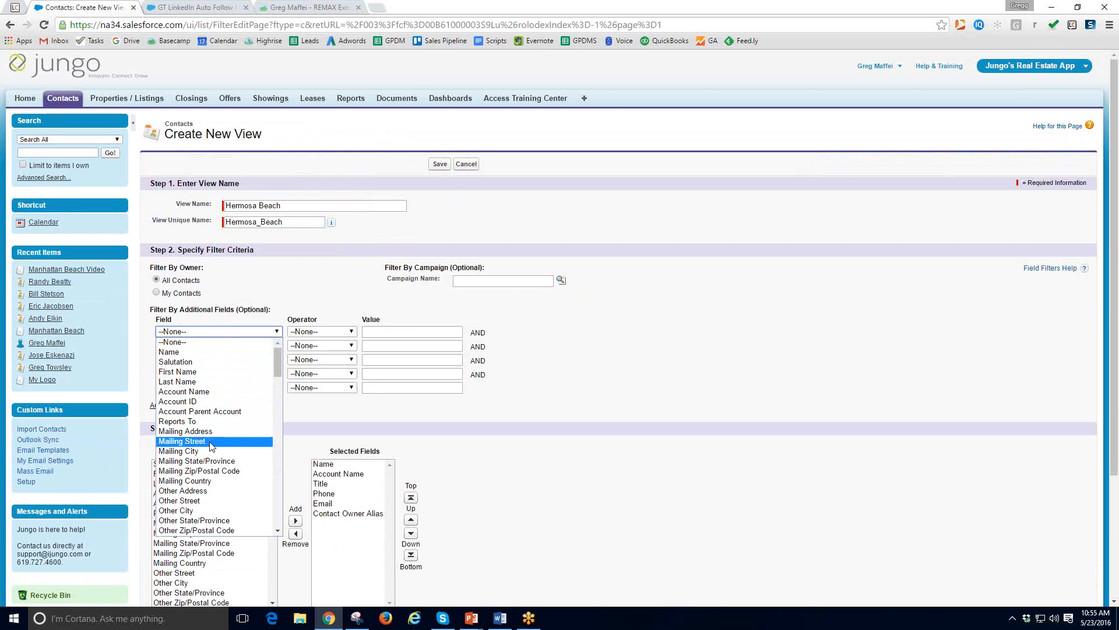
pyautogui.click(176, 451)
pyautogui.click(346, 333)
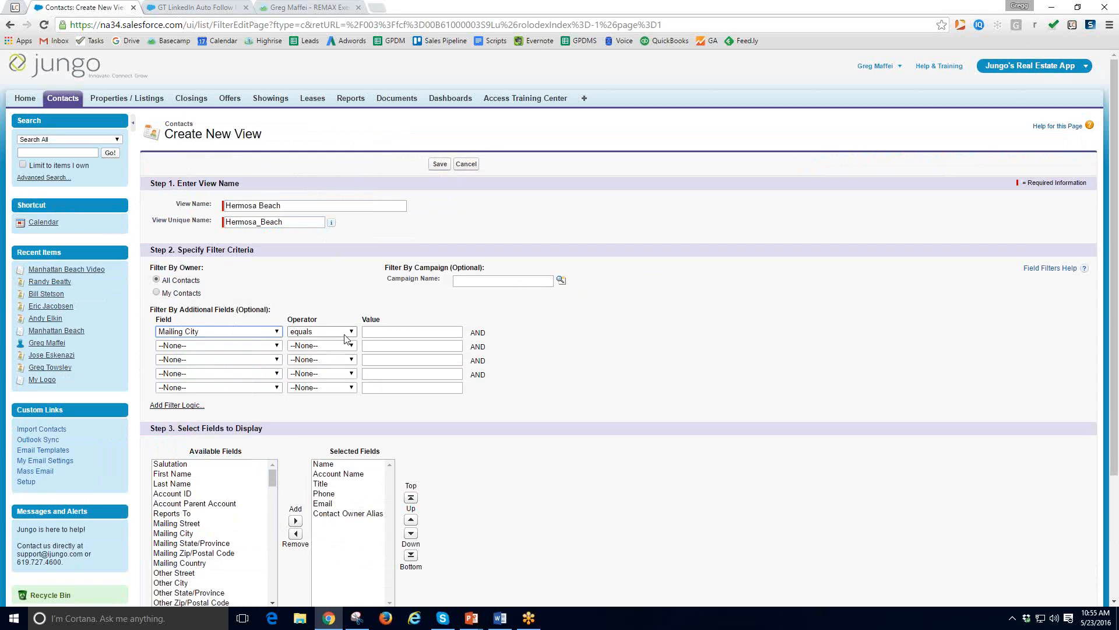
pyautogui.click(370, 334)
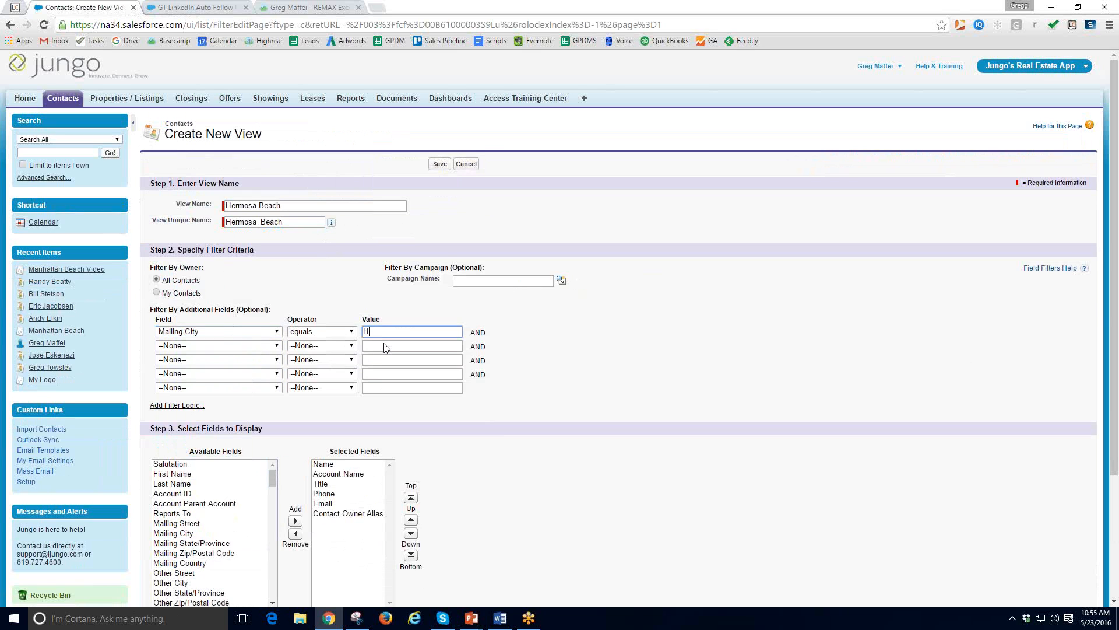
pyautogui.write('Hermosa Beach')
# Step: Try to save the view with its campaign name filter set to "Hermosa Beach"
pyautogui.click(479, 282)
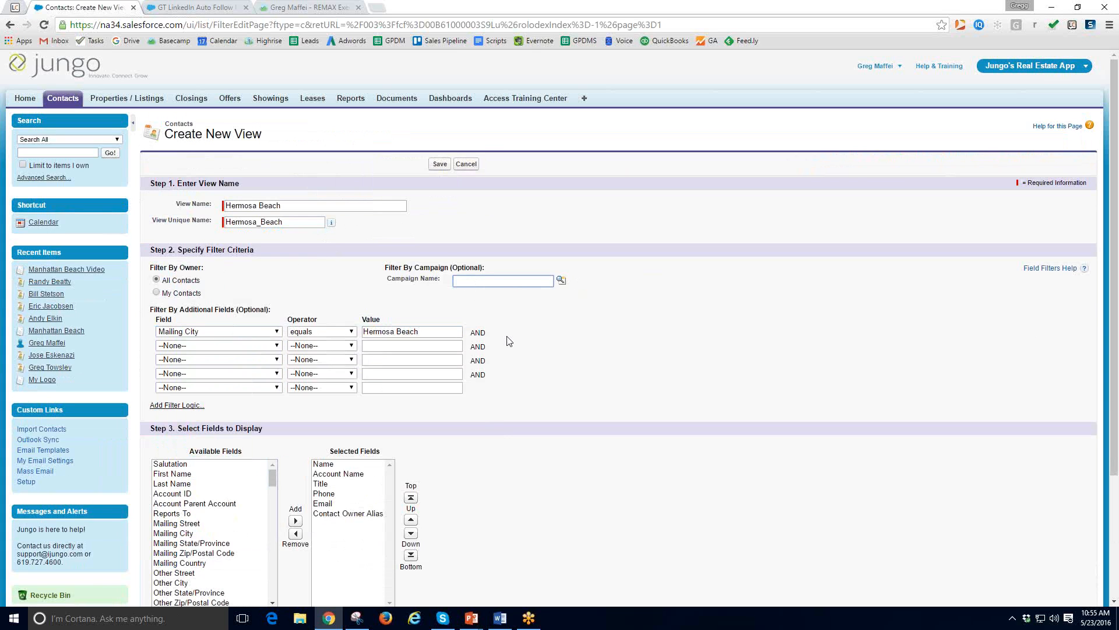
pyautogui.write('Hermosa B')
pyautogui.rightClick(473, 280)
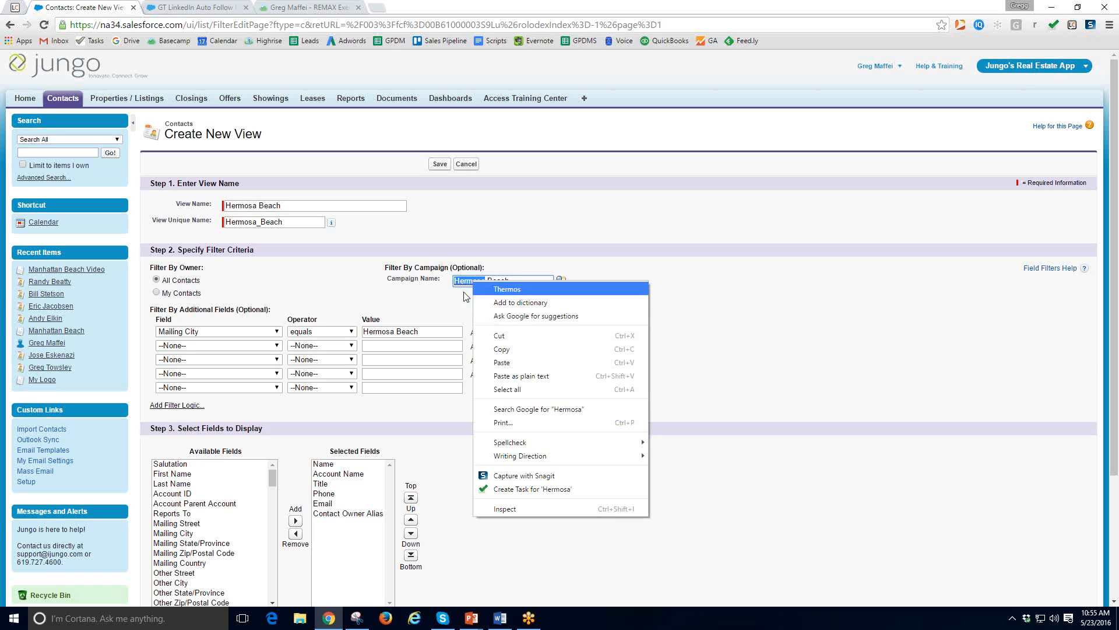
pyautogui.click(466, 296)
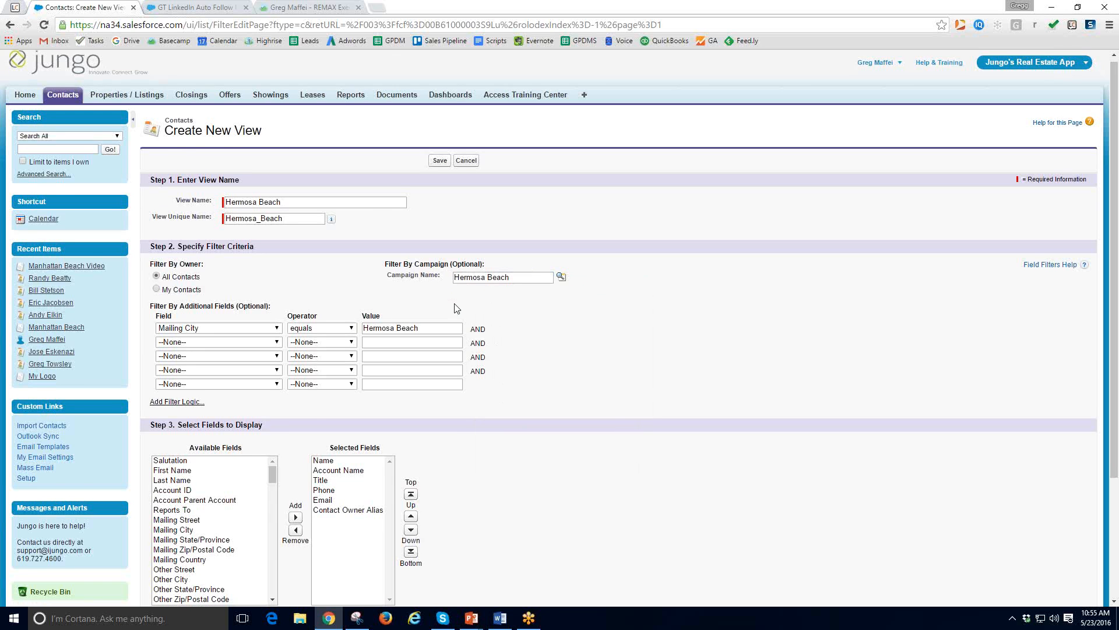
pyautogui.scroll(-1, 455, 306)
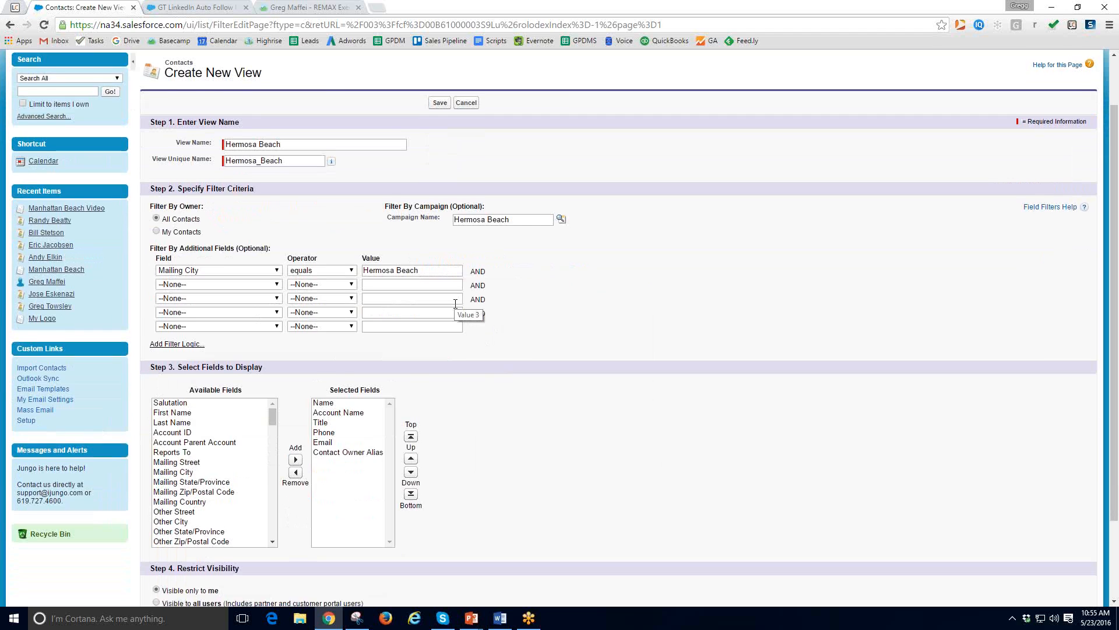
pyautogui.scroll(-1, 456, 303)
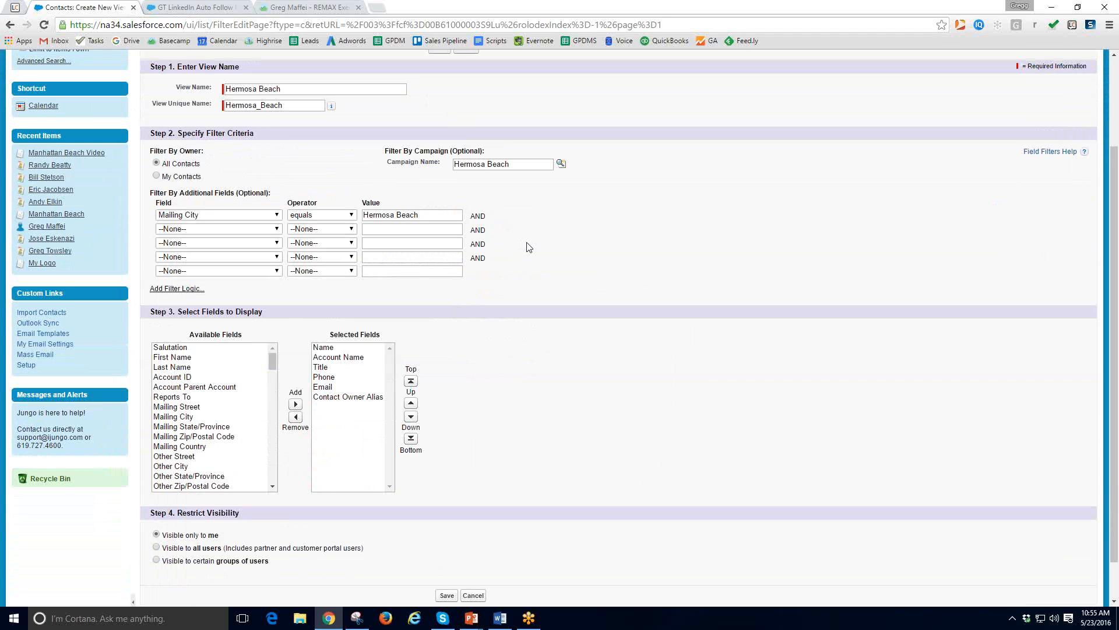
pyautogui.scroll(-1, 501, 288)
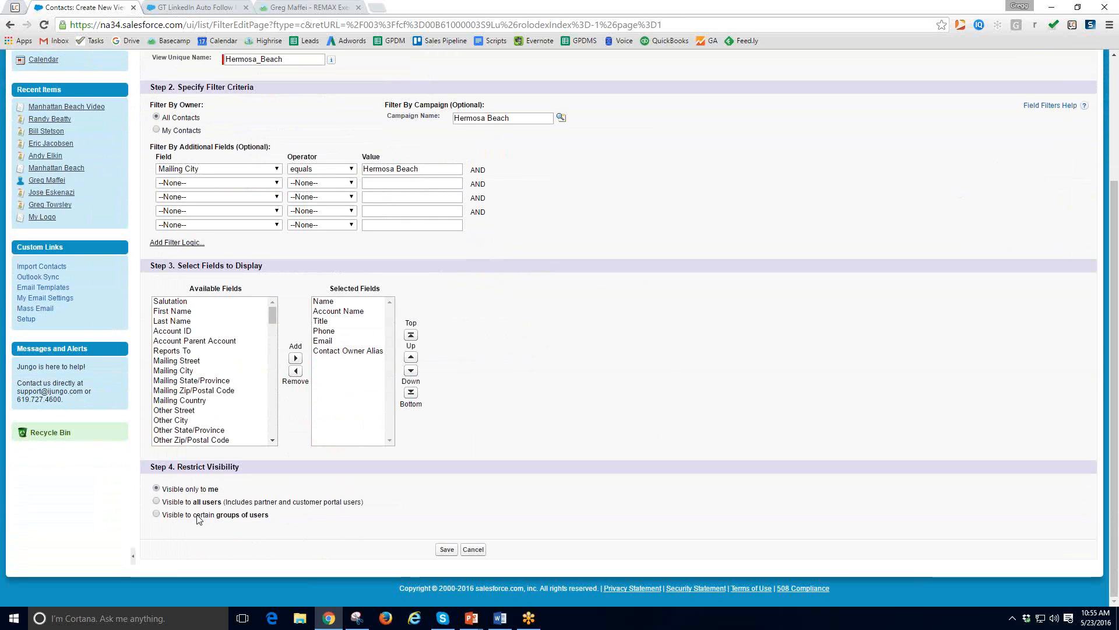
pyautogui.click(446, 550)
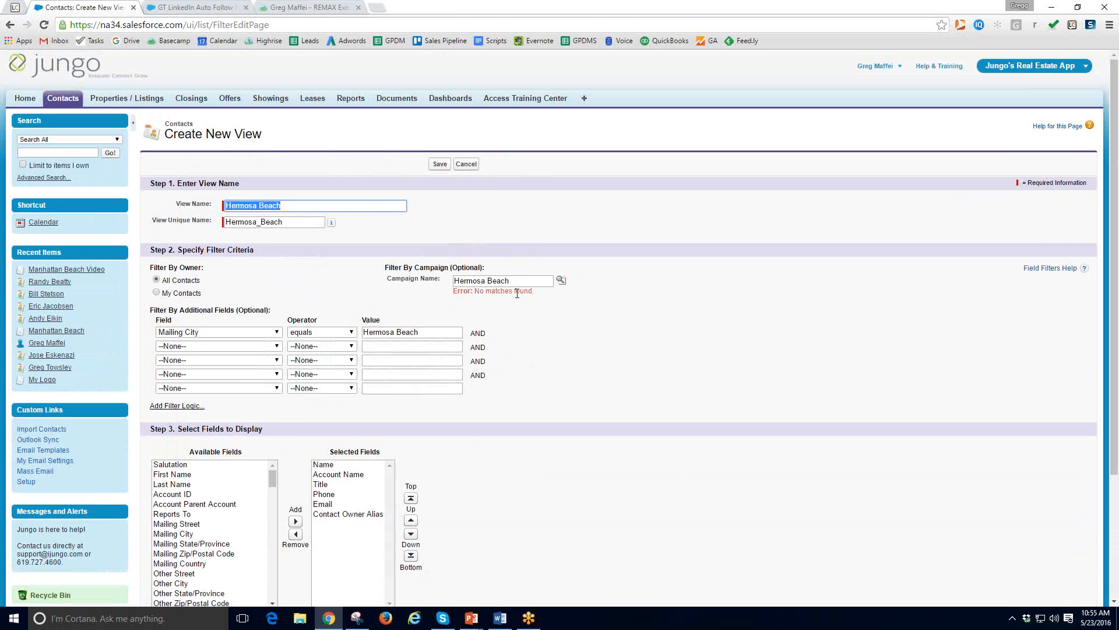
# Step: Look up "Hermosa Beach" among the active campaigns, and close the campaign lookup without choosing one
pyautogui.click(560, 280)
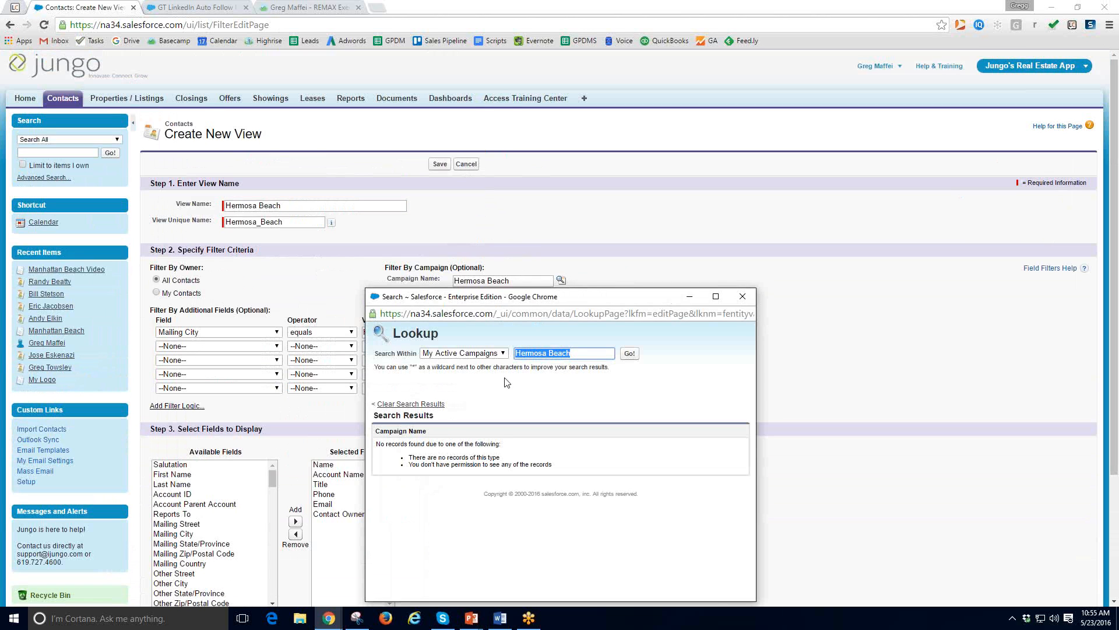
pyautogui.moveTo(578, 356); pyautogui.dragTo(511, 357)
pyautogui.press('BackSpace')
pyautogui.click(746, 297)
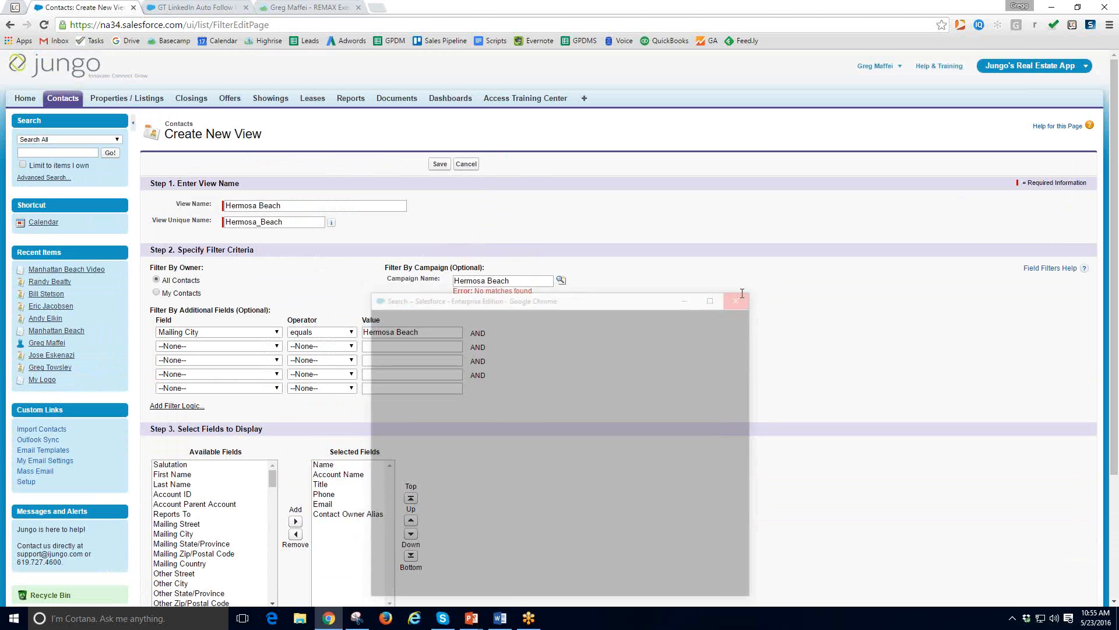
# Step: Clear the campaign name filter and save the Hermosa Beach view
pyautogui.tripleClick(516, 283)
pyautogui.press('BackSpace')
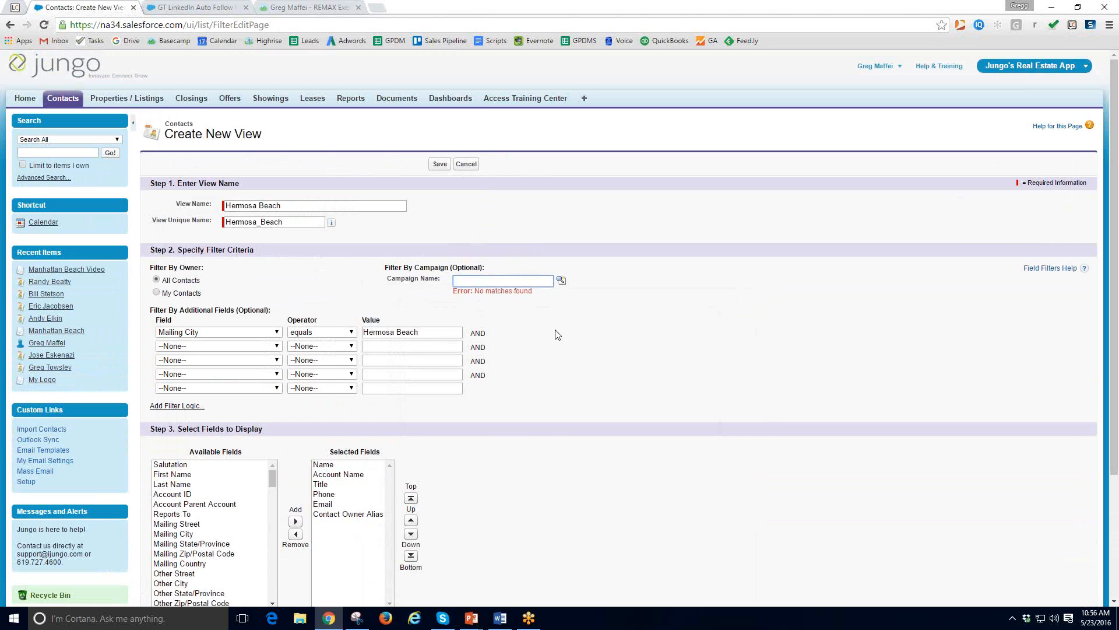
pyautogui.scroll(-3, 557, 334)
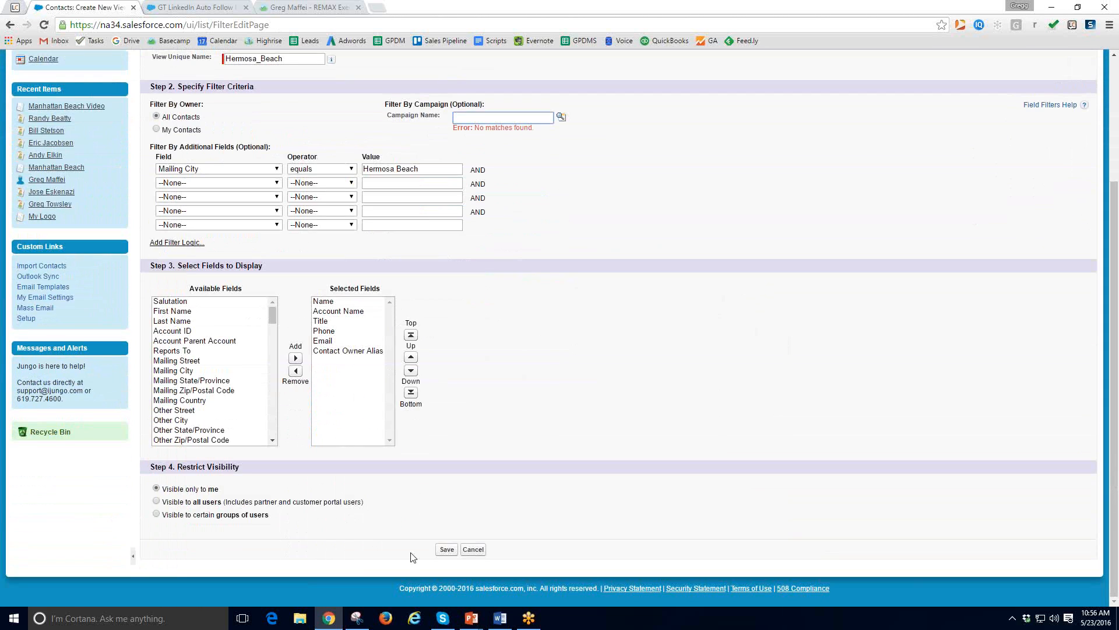
pyautogui.click(447, 549)
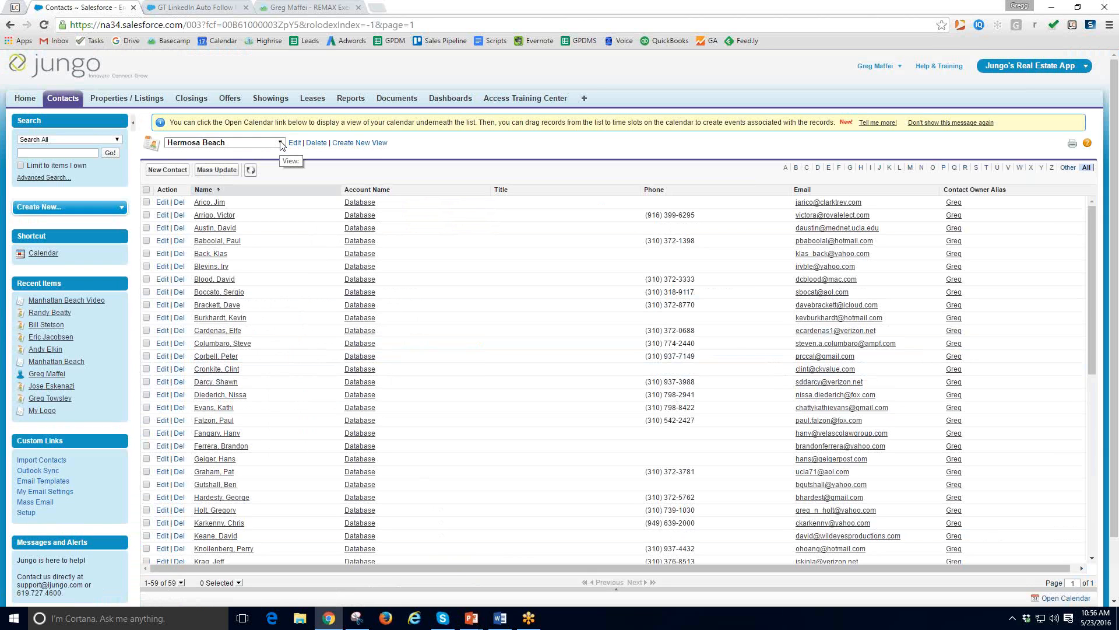
# Step: Select all contacts in the Hermosa Beach view and open Mass Update to check which fields can be updated
pyautogui.click(146, 190)
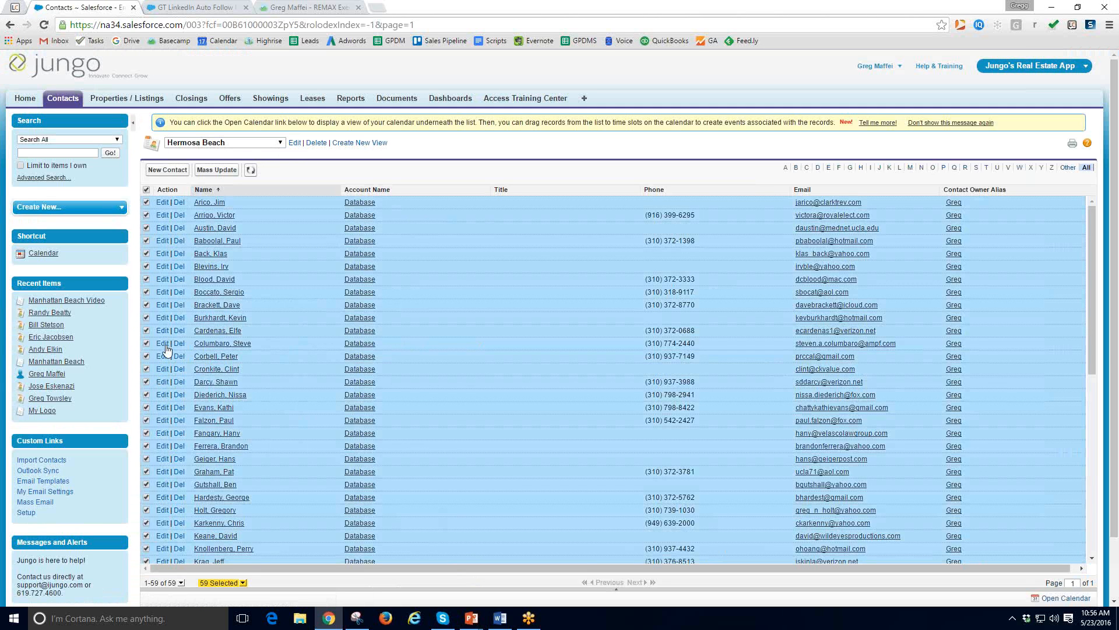
pyautogui.click(217, 170)
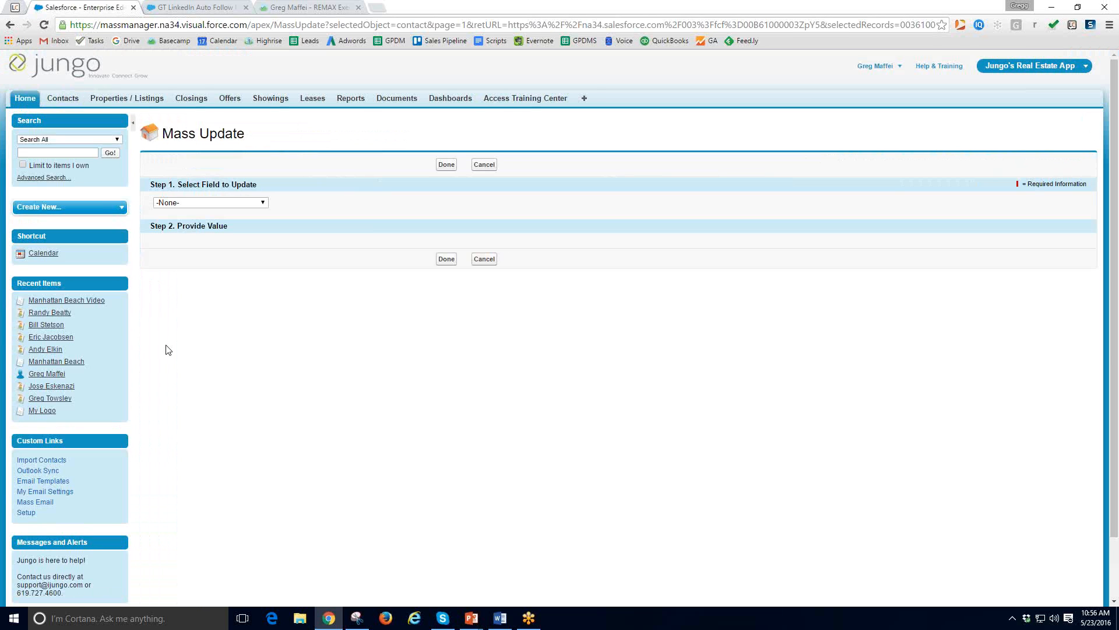
pyautogui.click(256, 204)
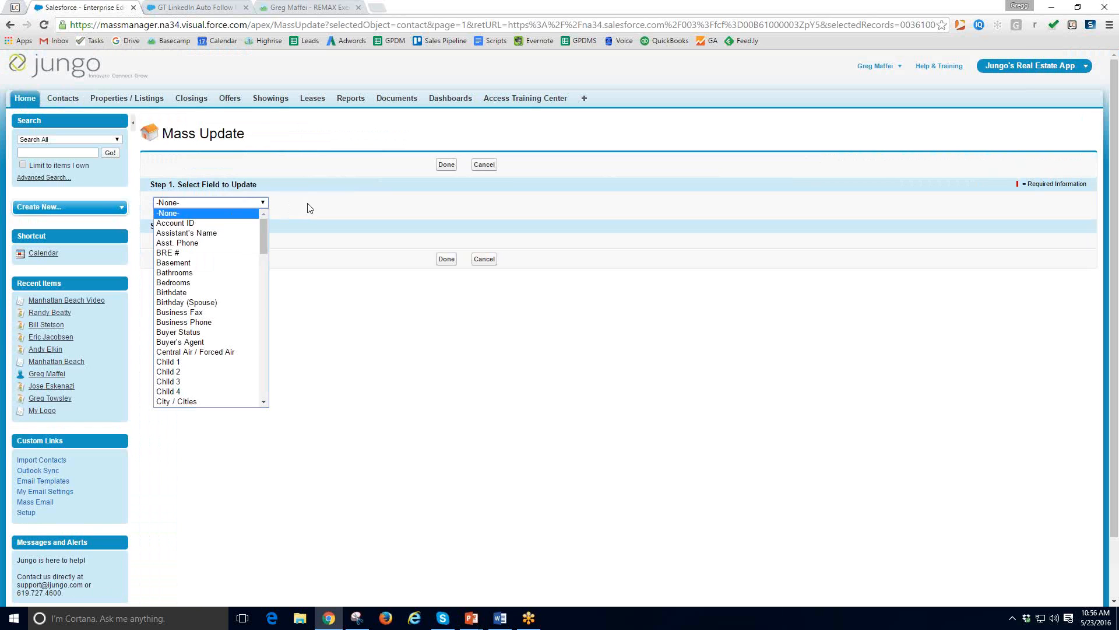
pyautogui.click(245, 201)
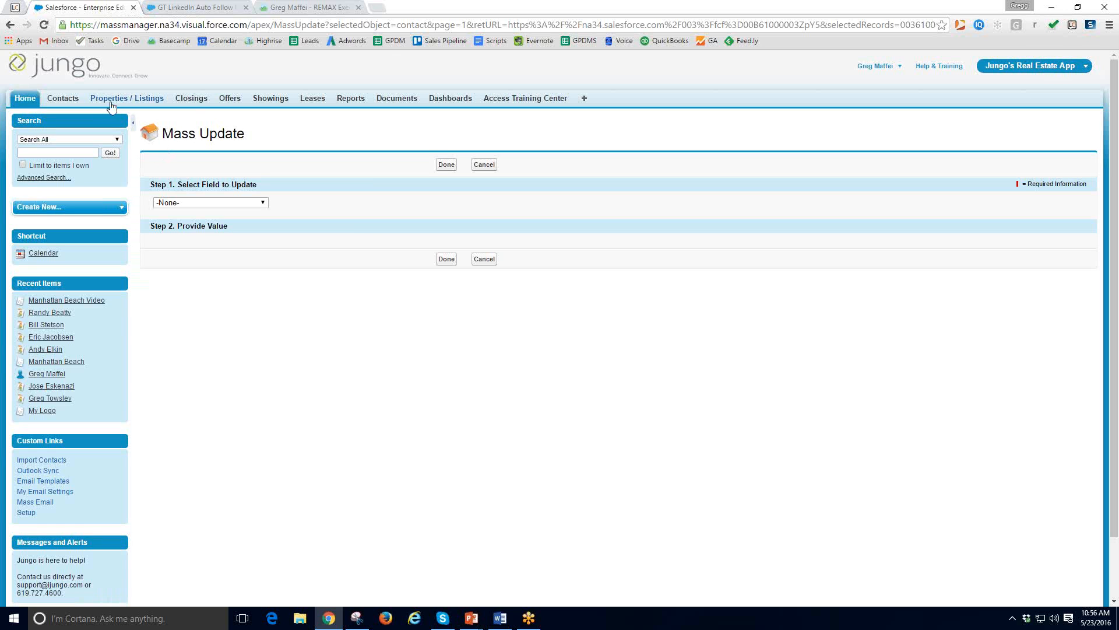
# Step: Open the Manhattan Beach contact view, select all its contacts, and clear the selection again
pyautogui.click(63, 100)
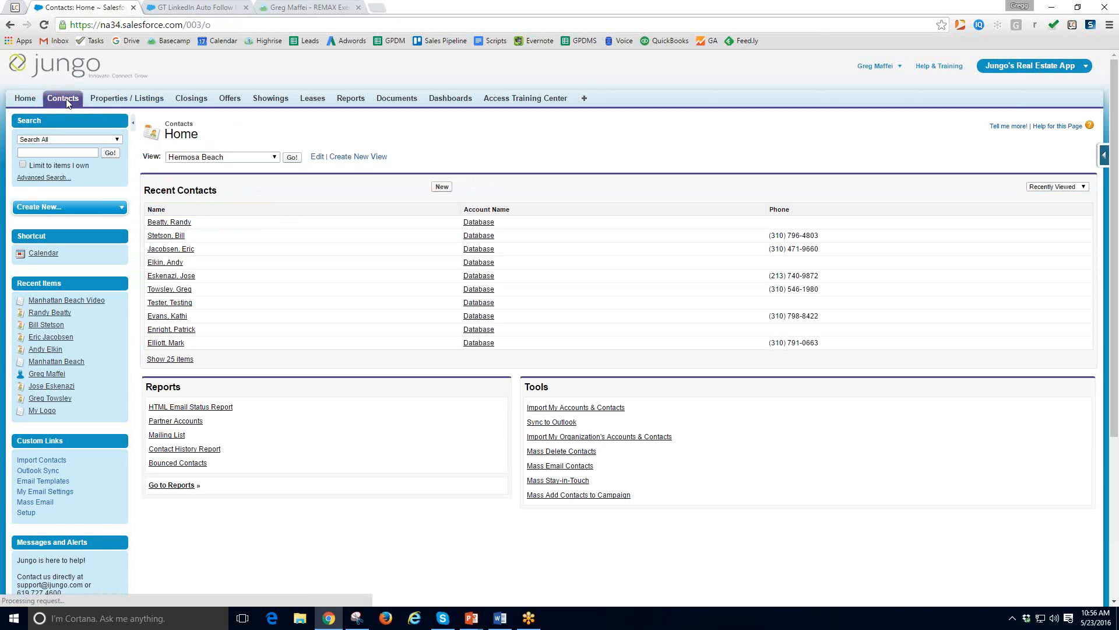
pyautogui.click(274, 157)
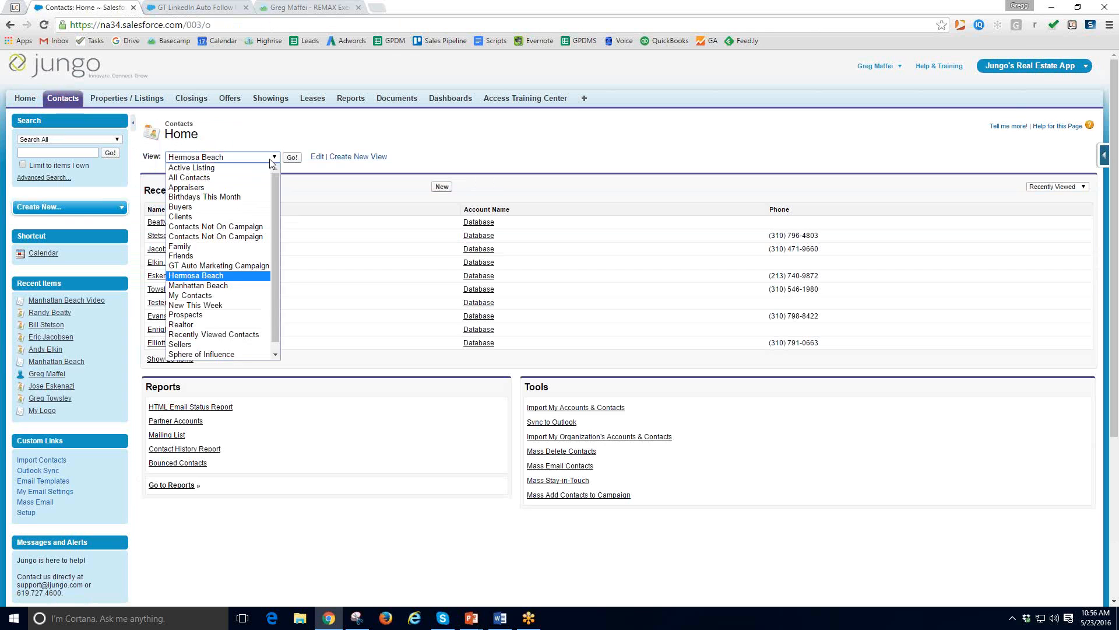
pyautogui.click(248, 285)
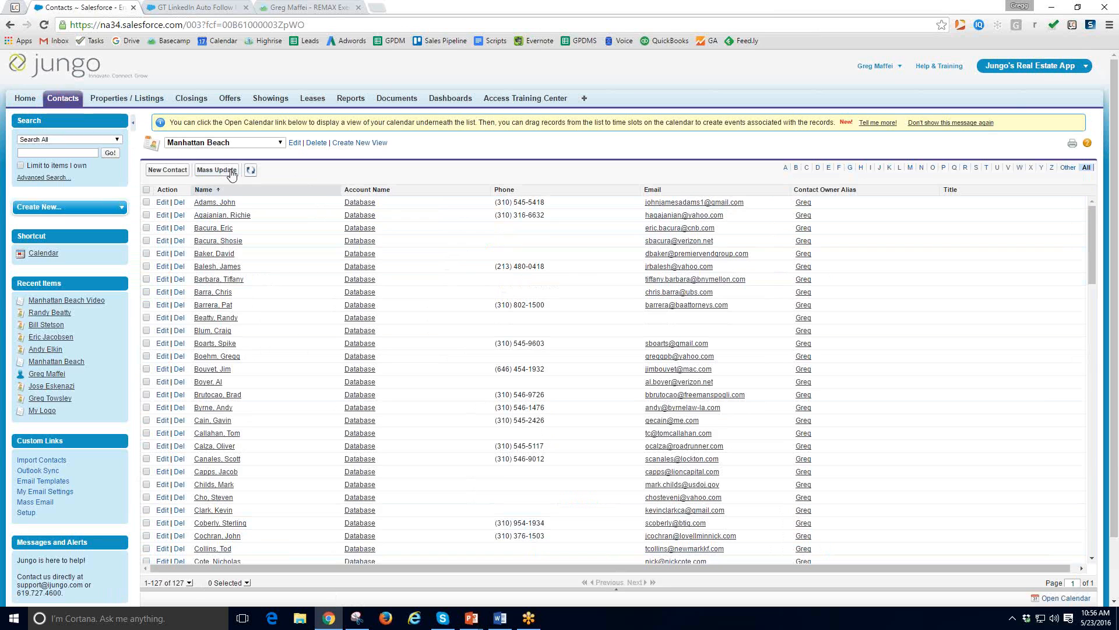
pyautogui.click(146, 190)
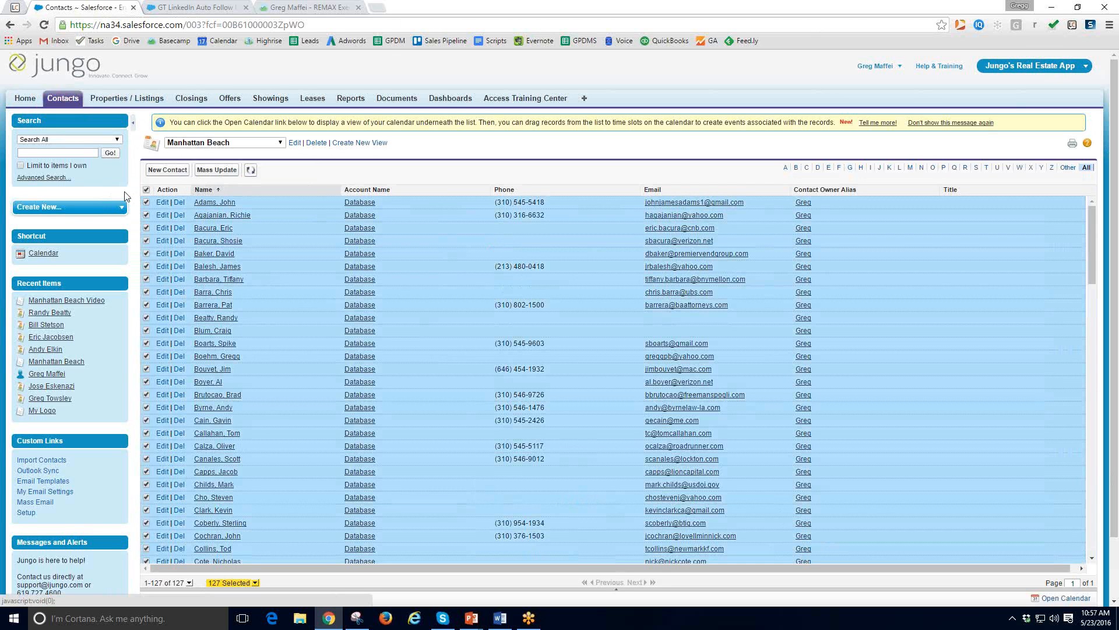
pyautogui.click(146, 191)
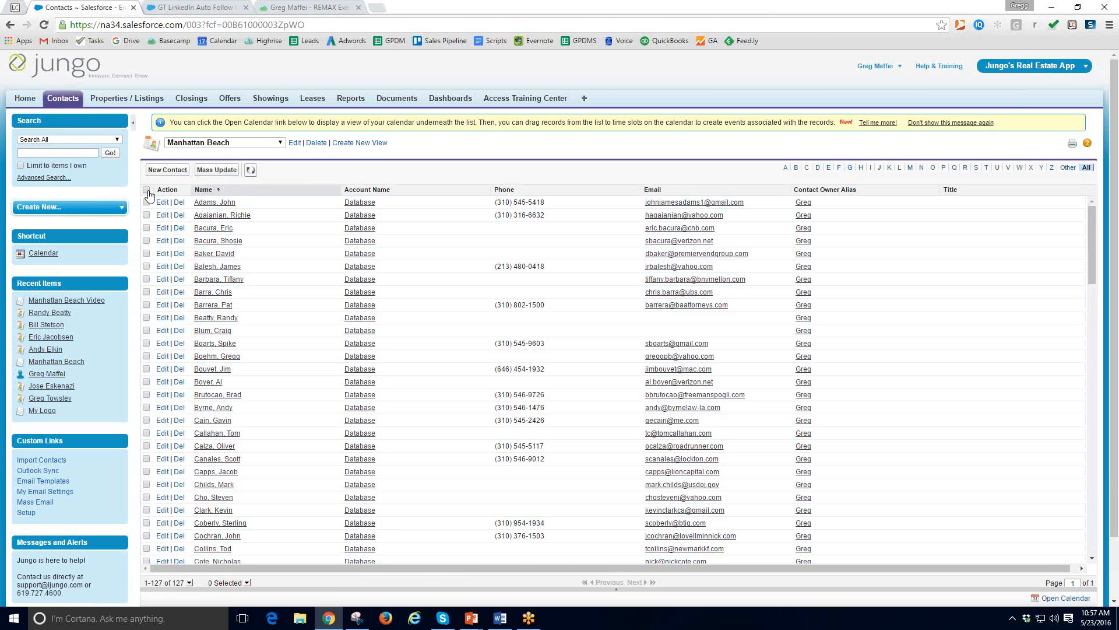
# Step: Look at the contacts in the All Contacts view and in the New This Week view
pyautogui.click(279, 143)
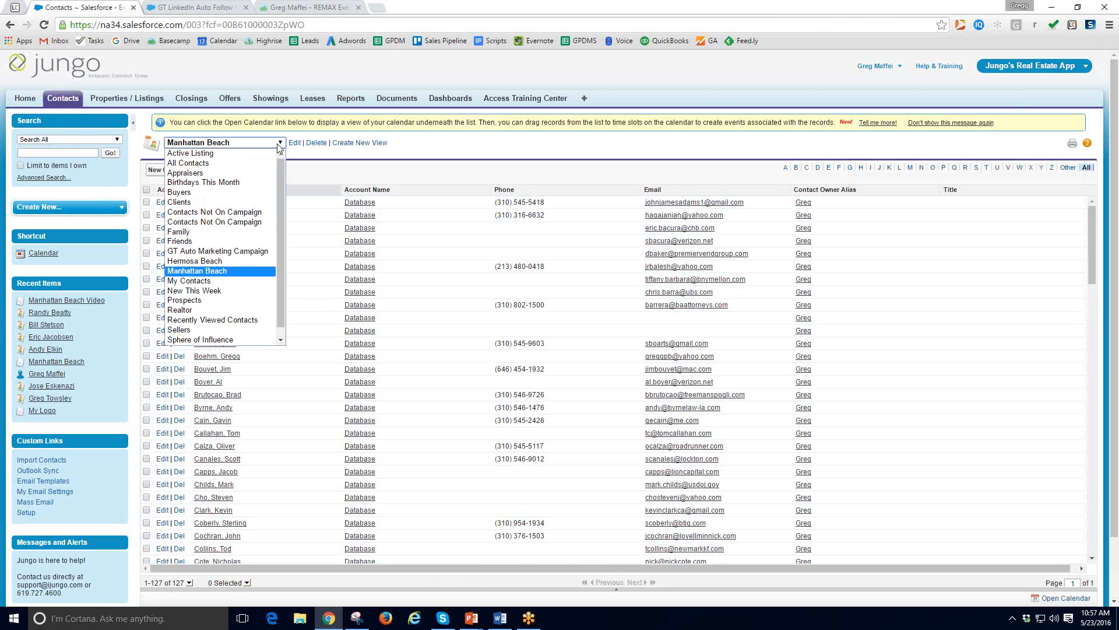
pyautogui.click(231, 164)
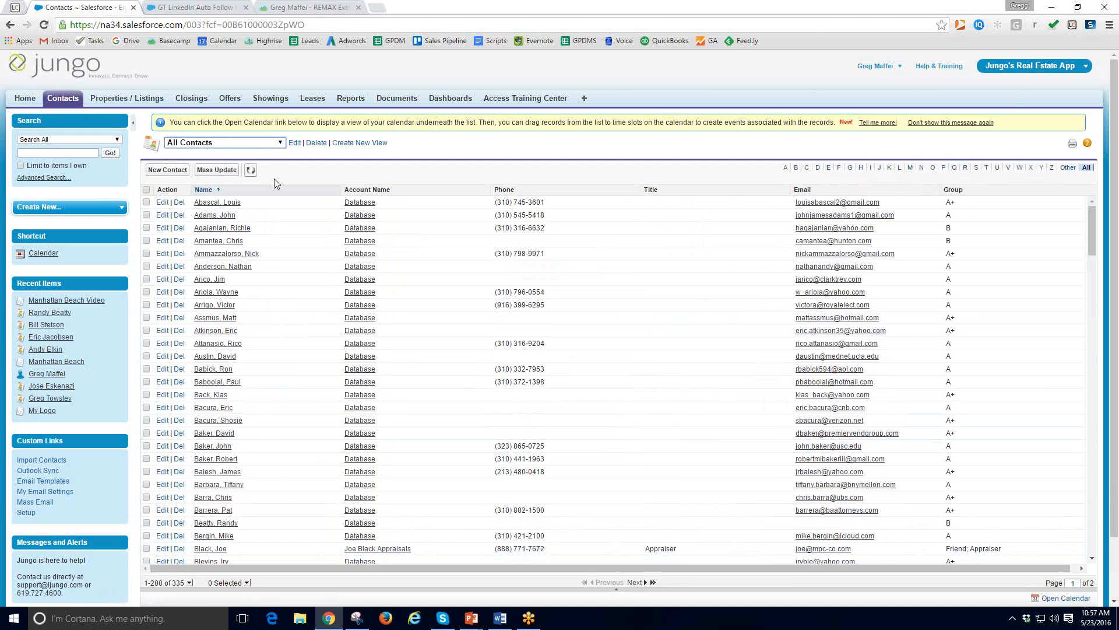
pyautogui.click(281, 143)
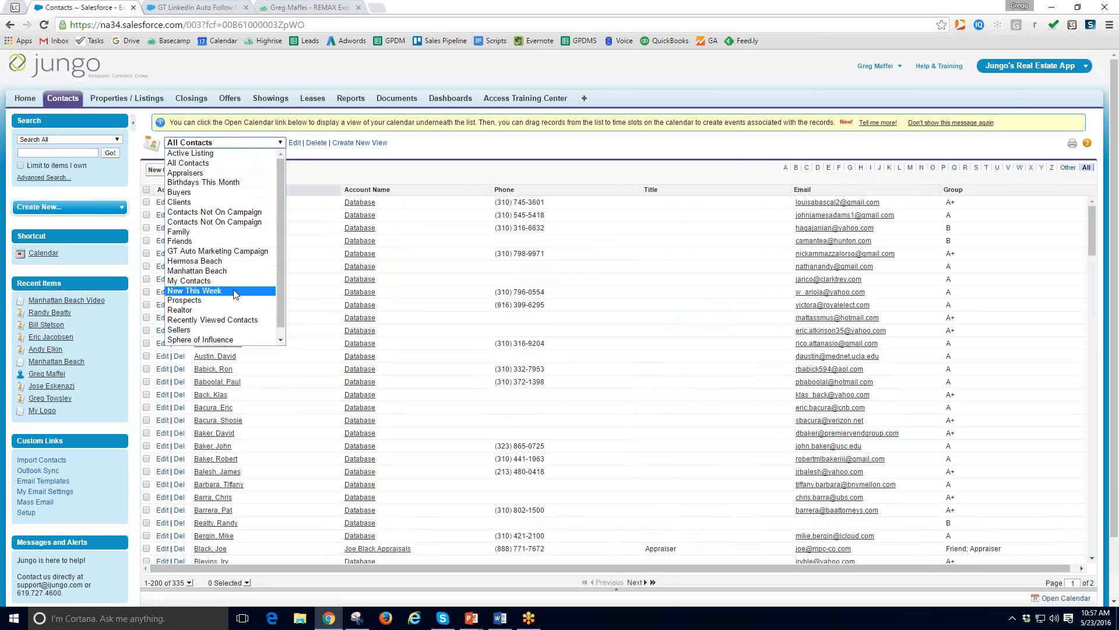
pyautogui.click(196, 291)
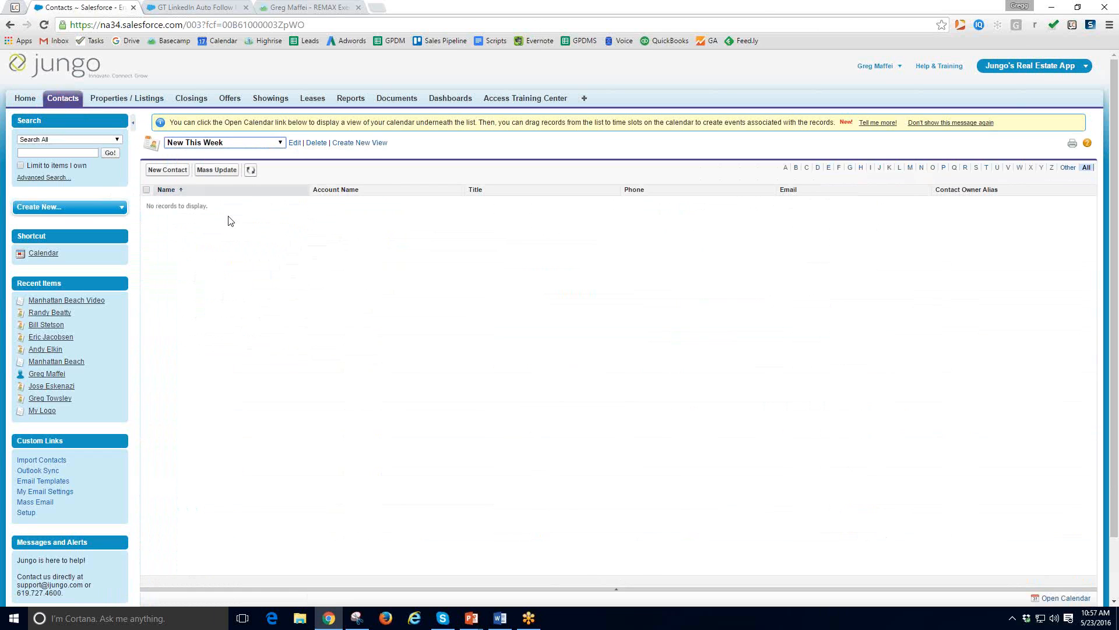
pyautogui.click(279, 144)
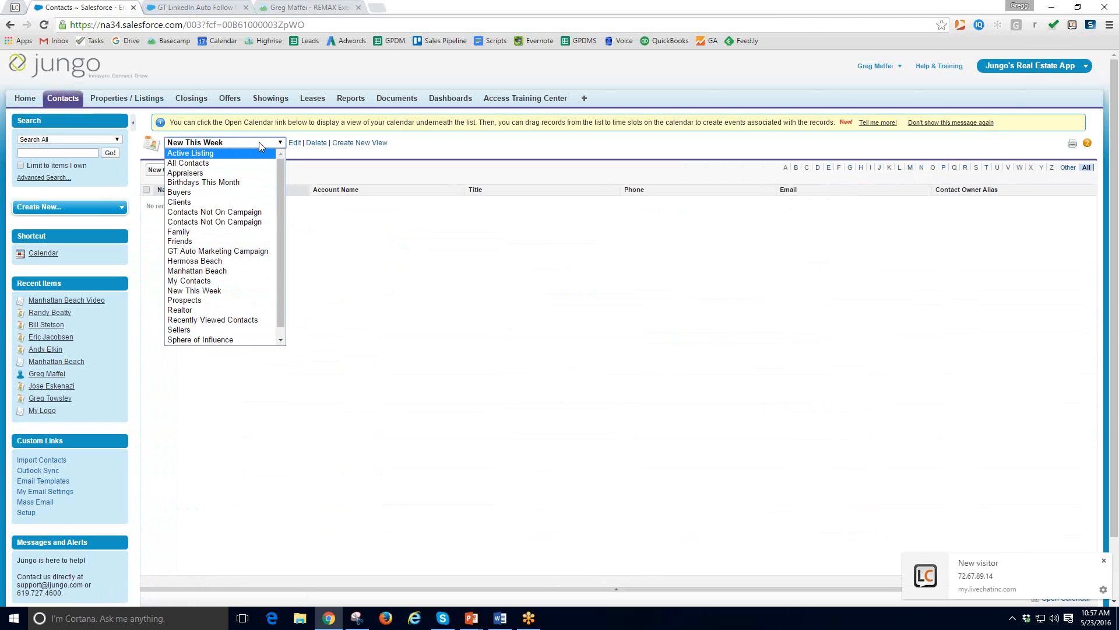
# Step: Return to the Contacts home page and open the All Contacts view from there
pyautogui.click(64, 103)
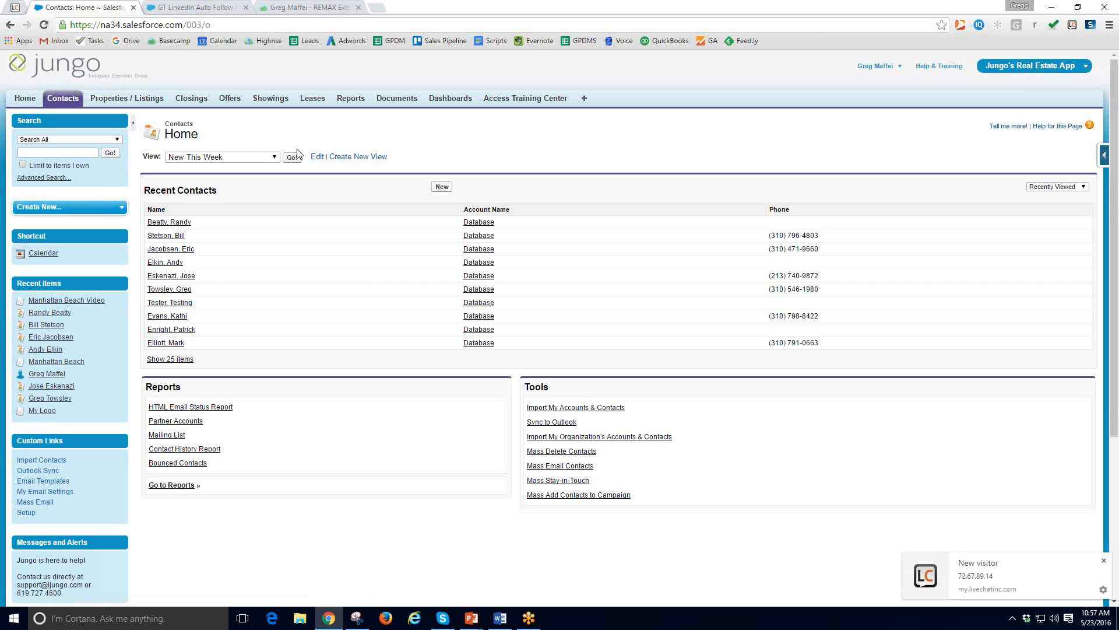
pyautogui.click(275, 156)
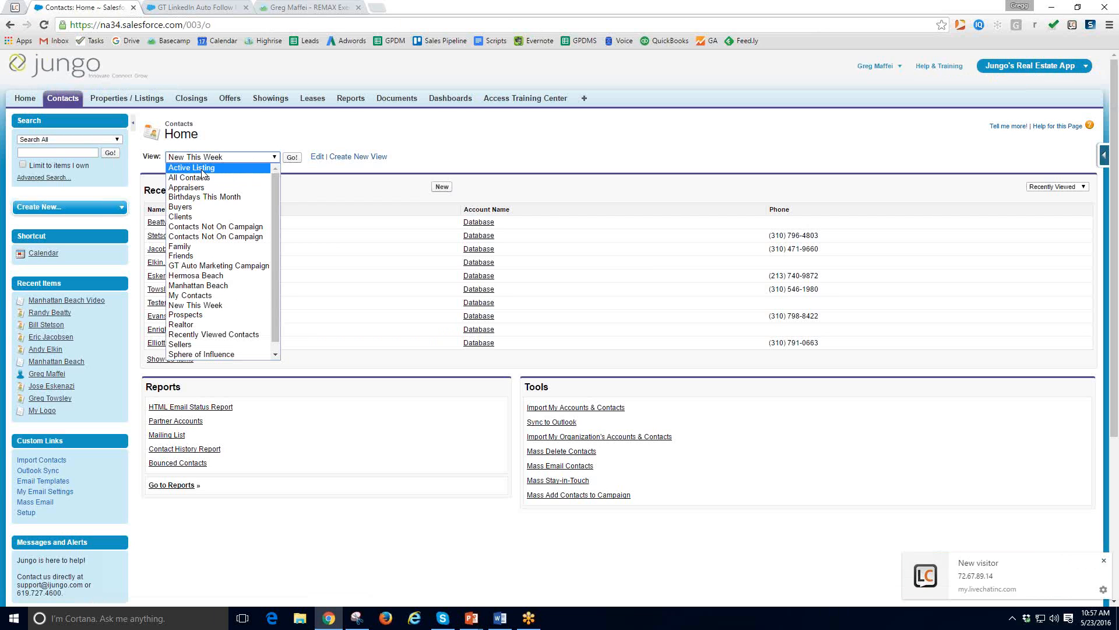
pyautogui.click(201, 176)
pyautogui.click(296, 158)
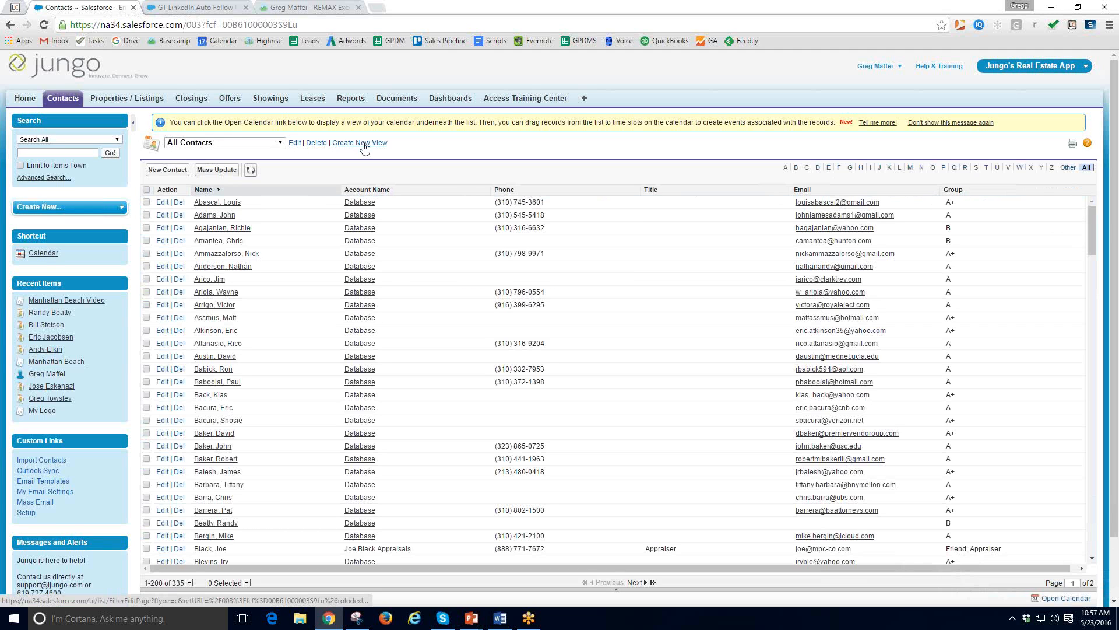
# Step: Open the GT Auto Marketing Campaign contact view to check which contacts are on that campaign
pyautogui.click(274, 144)
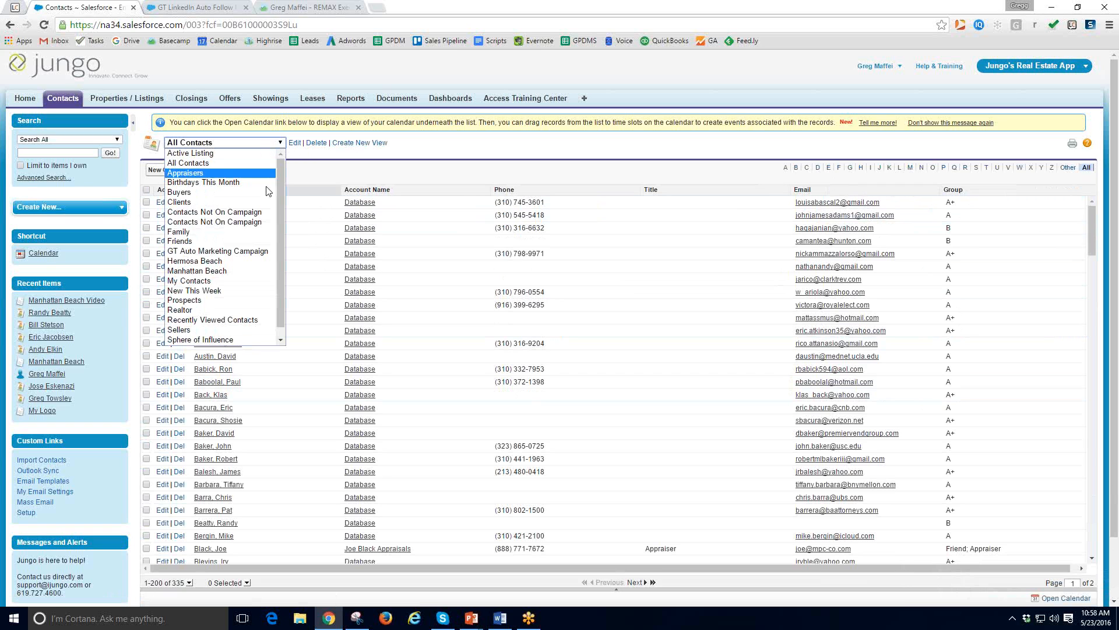
pyautogui.click(249, 252)
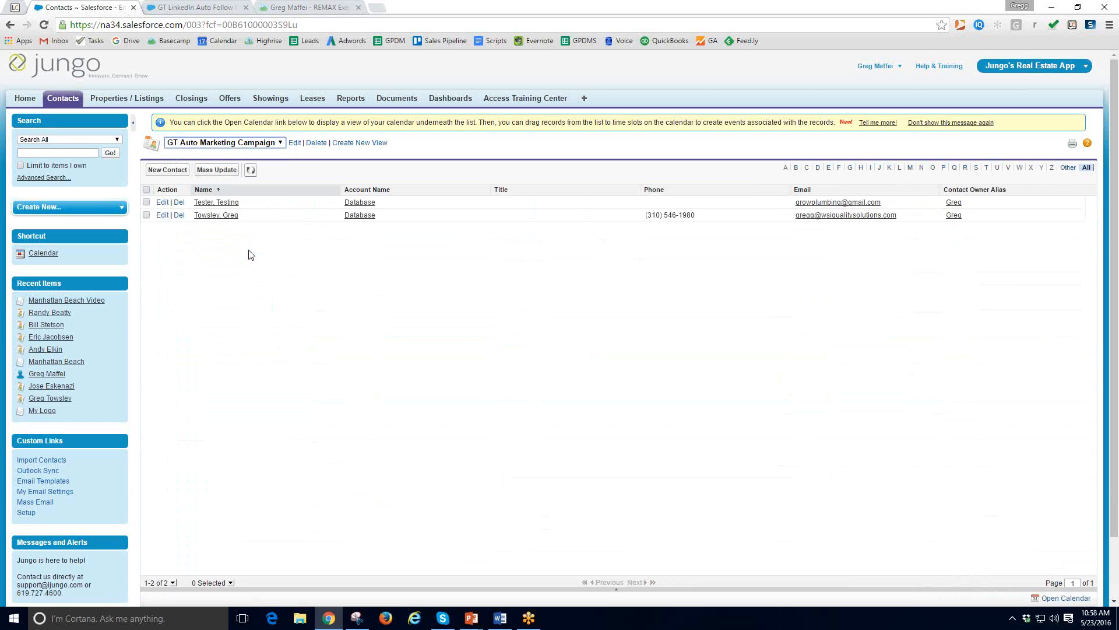
pyautogui.click(272, 144)
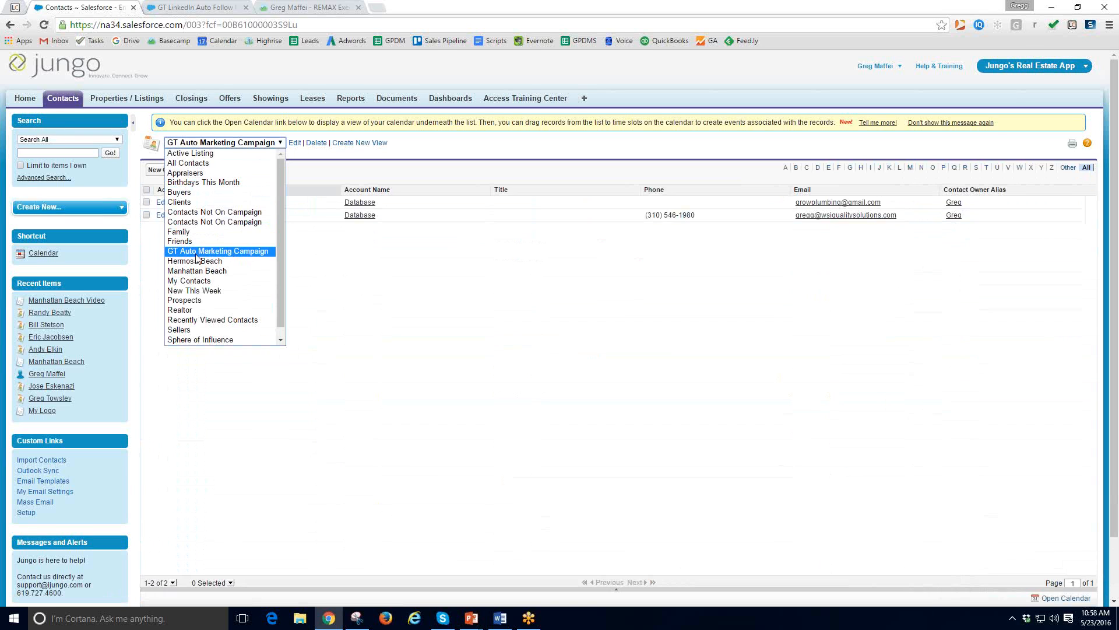
pyautogui.click(254, 251)
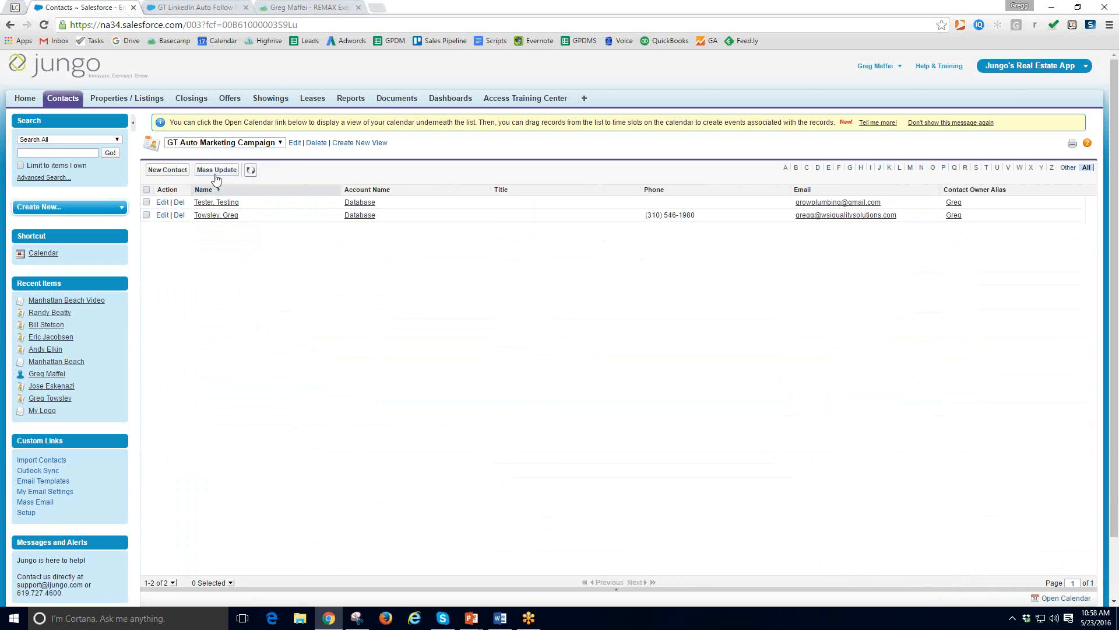
pyautogui.click(280, 143)
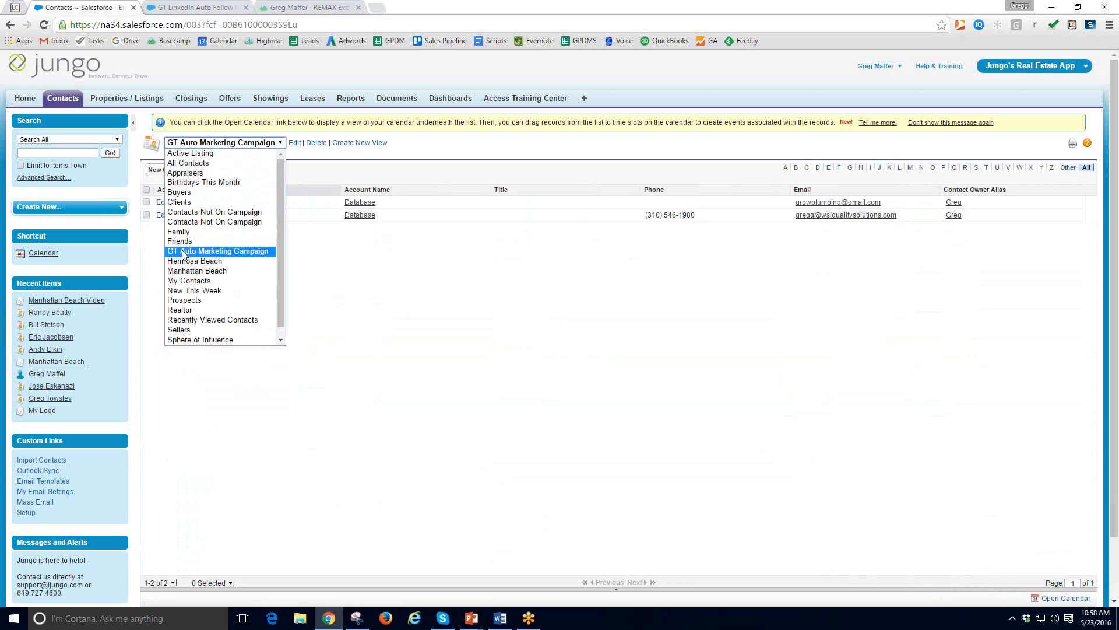
pyautogui.click(232, 252)
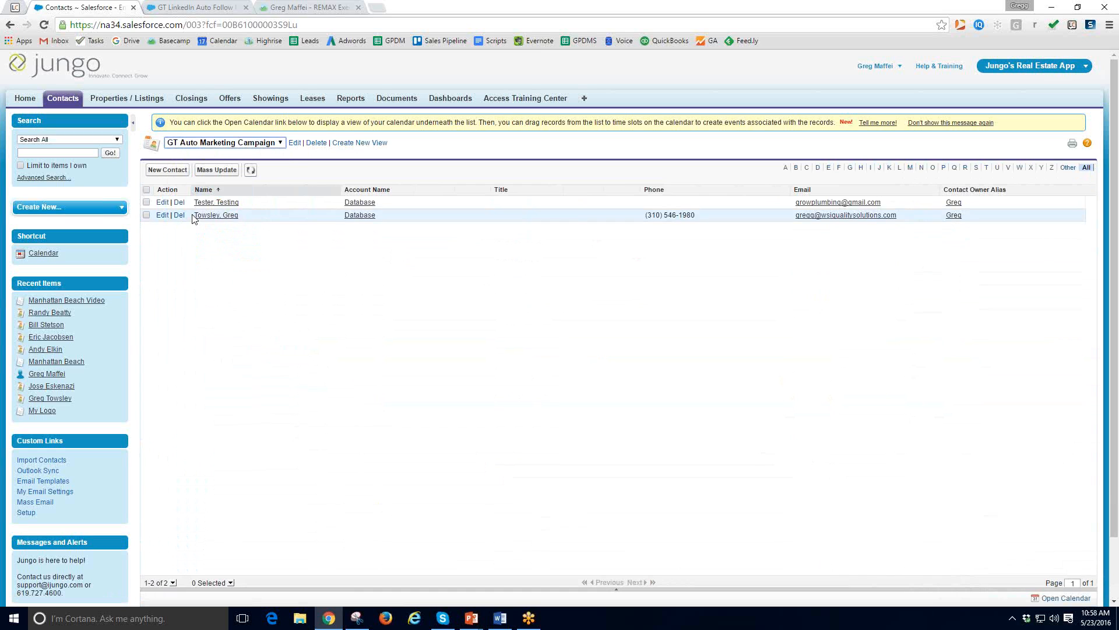
# Step: Open the second contact in the campaign view and review the record's details and related lists
pyautogui.click(218, 217)
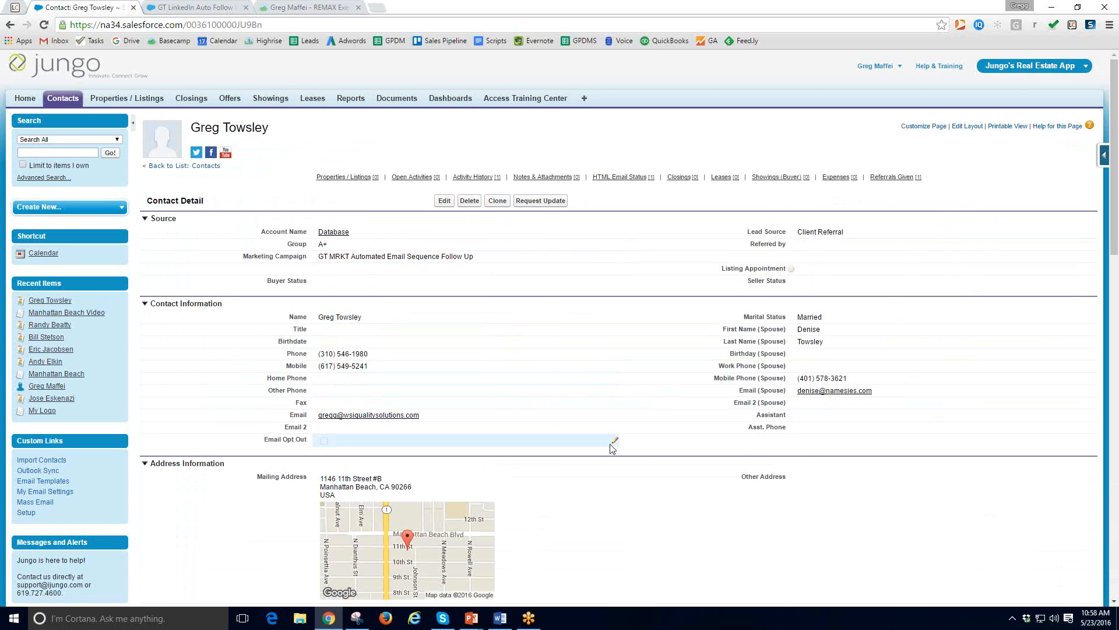
pyautogui.scroll(-7, 614, 446)
pyautogui.scroll(-9, 539, 483)
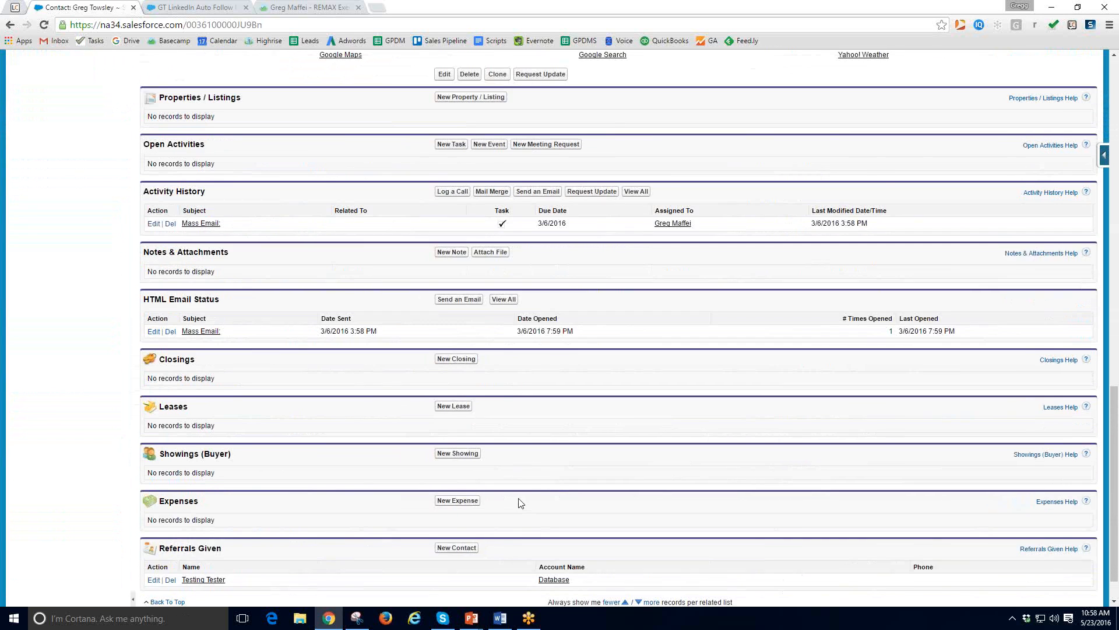
pyautogui.press('Home')
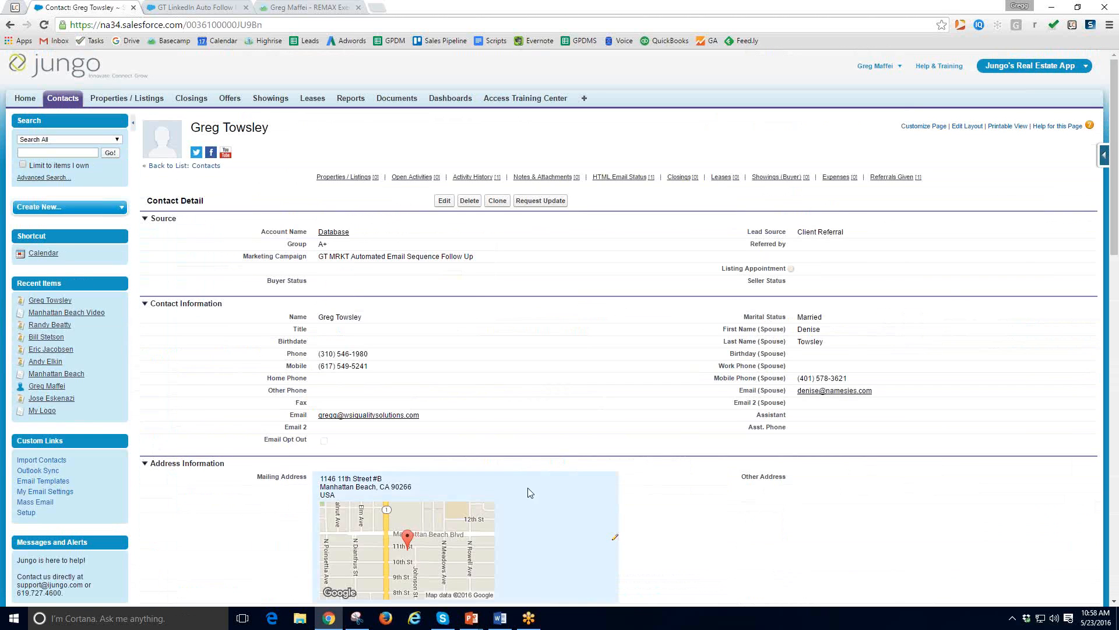
# Step: Go back to Contacts, open the All Contacts view and look through the contacts' Group values
pyautogui.click(62, 101)
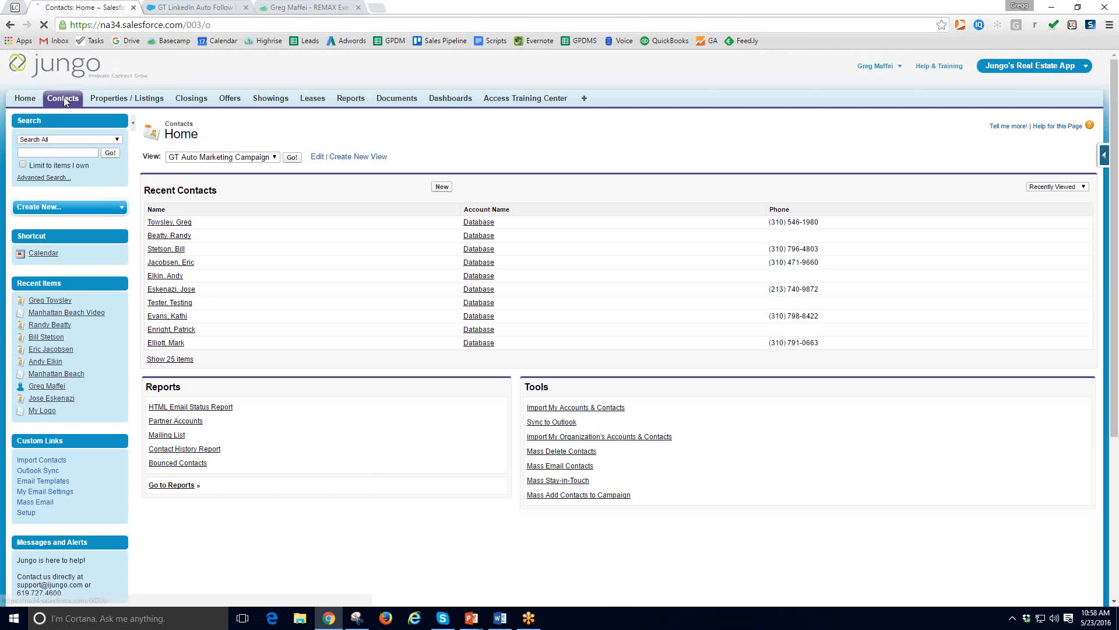
pyautogui.click(272, 157)
pyautogui.click(218, 178)
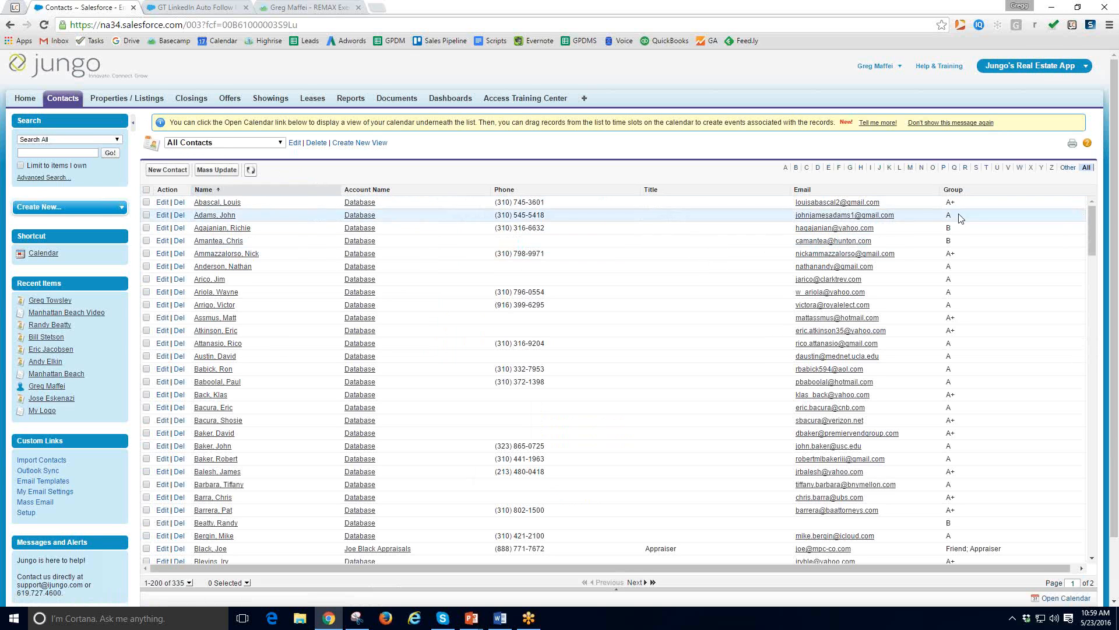
pyautogui.scroll(-3, 978, 373)
pyautogui.scroll(-15, 978, 375)
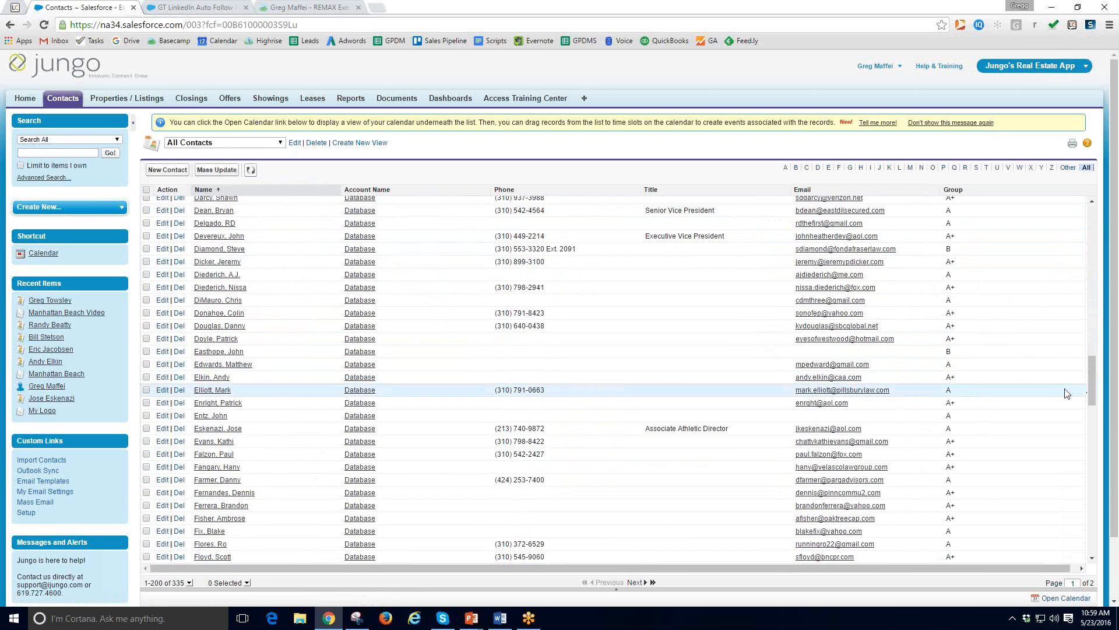
pyautogui.moveTo(1090, 387); pyautogui.dragTo(1090, 204)
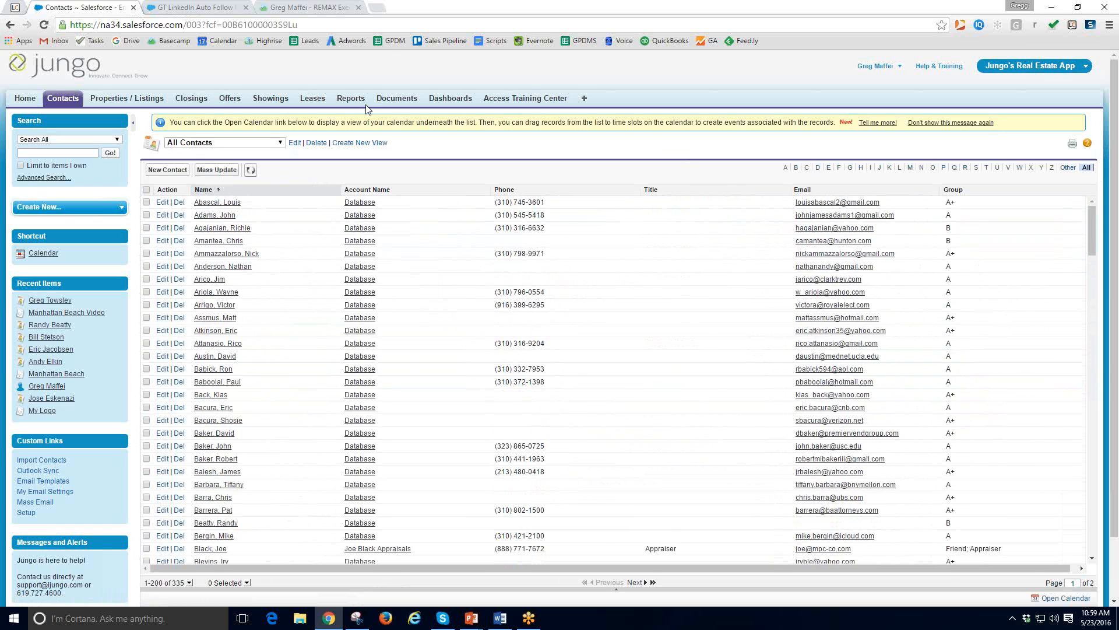
# Step: Start a new contact list view and enter A as its view name and unique name
pyautogui.click(281, 143)
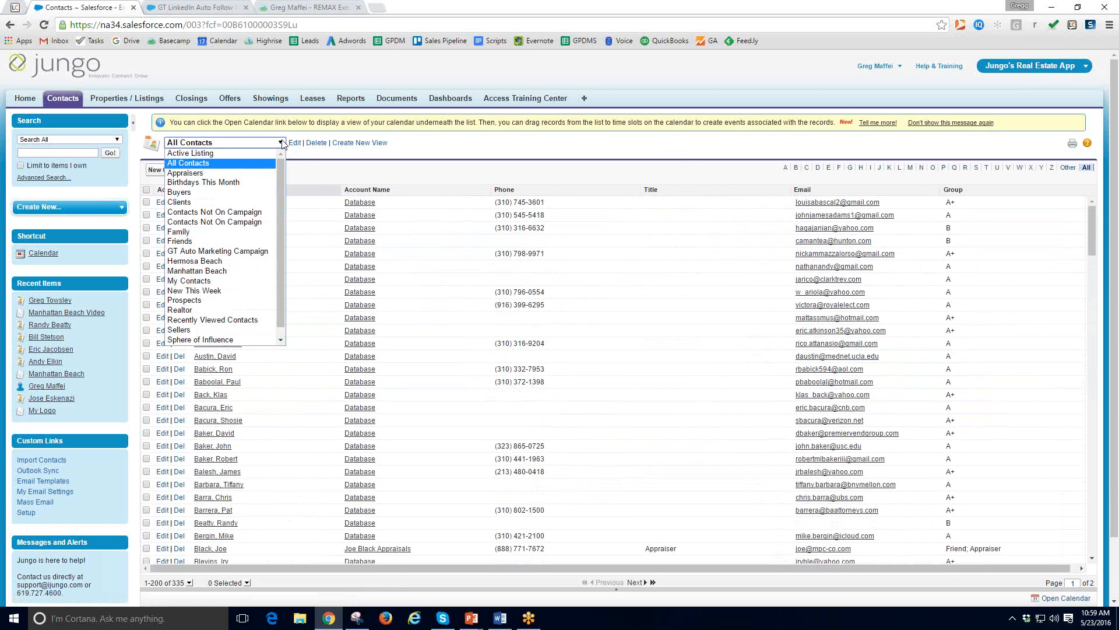
pyautogui.click(360, 143)
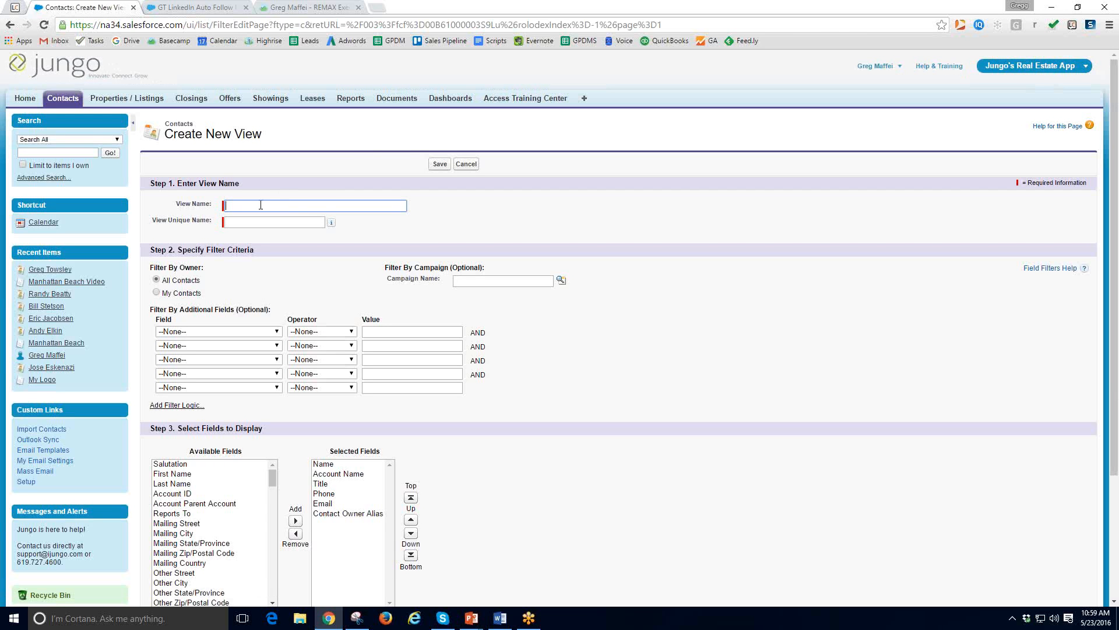
pyautogui.press('Tab')
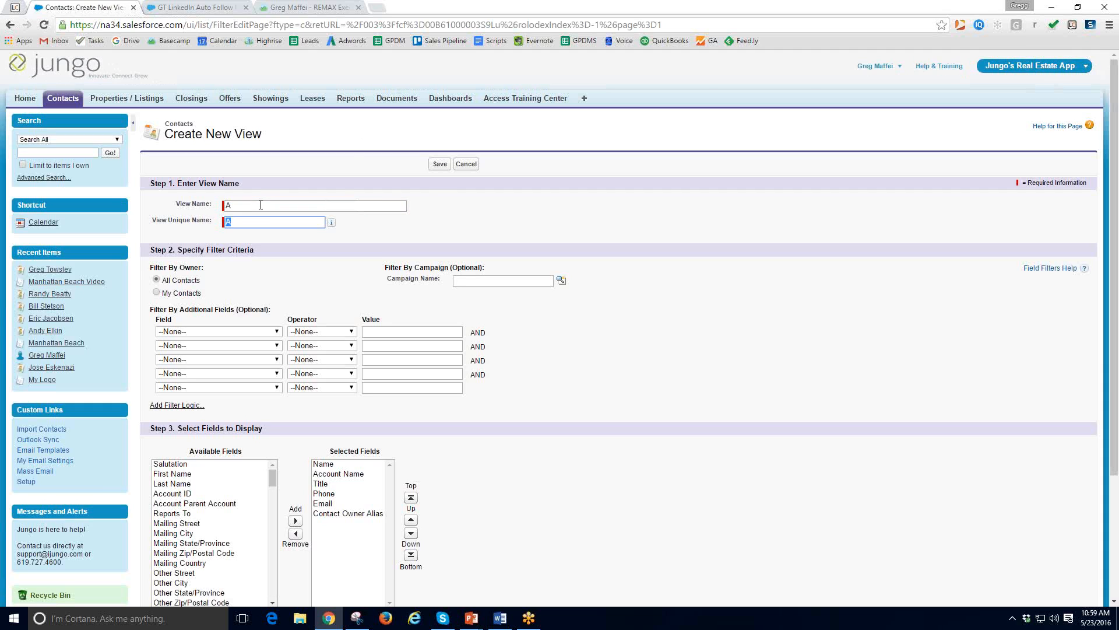
pyautogui.press('Tab')
# Step: Try A's and All My A as the view name, with A's as the unique name
pyautogui.click(269, 208)
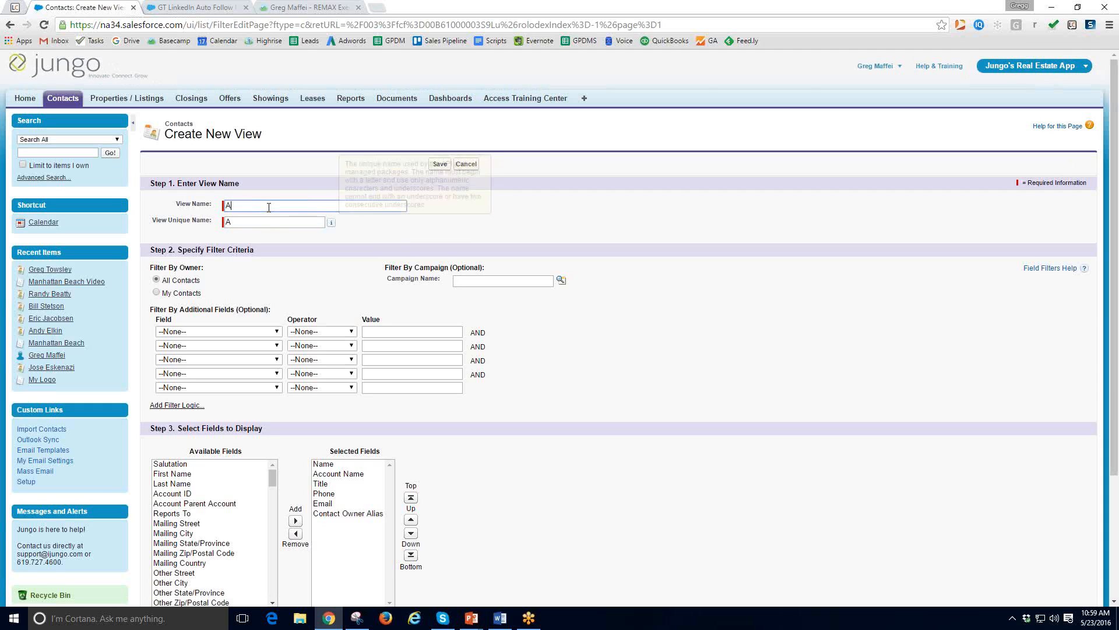
pyautogui.press('Tab')
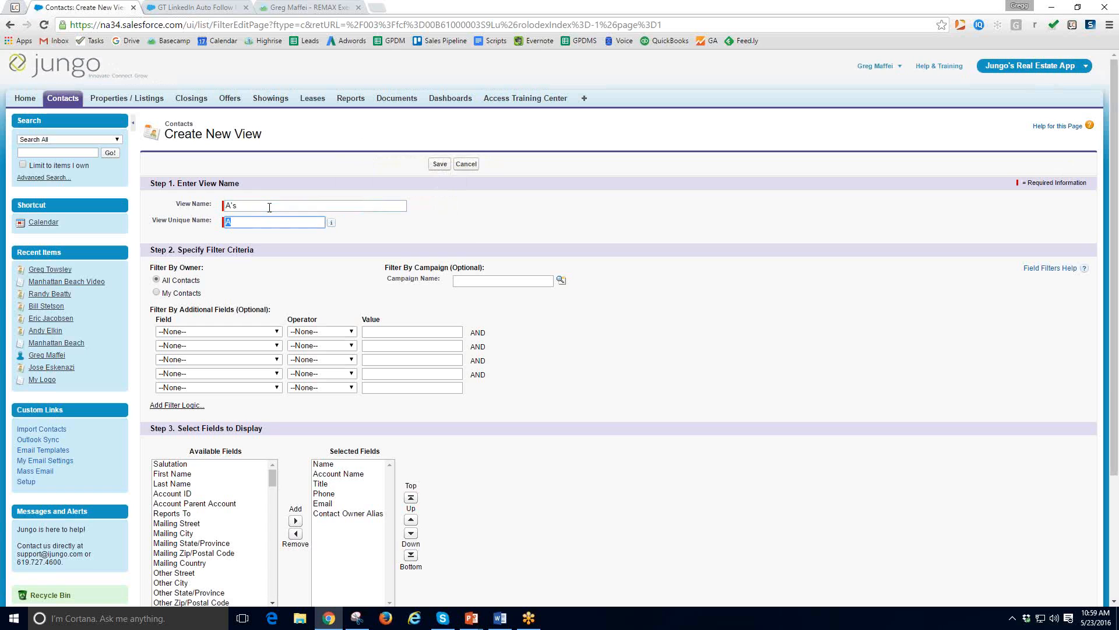
pyautogui.press('Tab')
pyautogui.click(234, 222)
pyautogui.write("'s")
pyautogui.press('Tab')
pyautogui.moveTo(256, 208); pyautogui.dragTo(175, 202)
pyautogui.write('All My A')
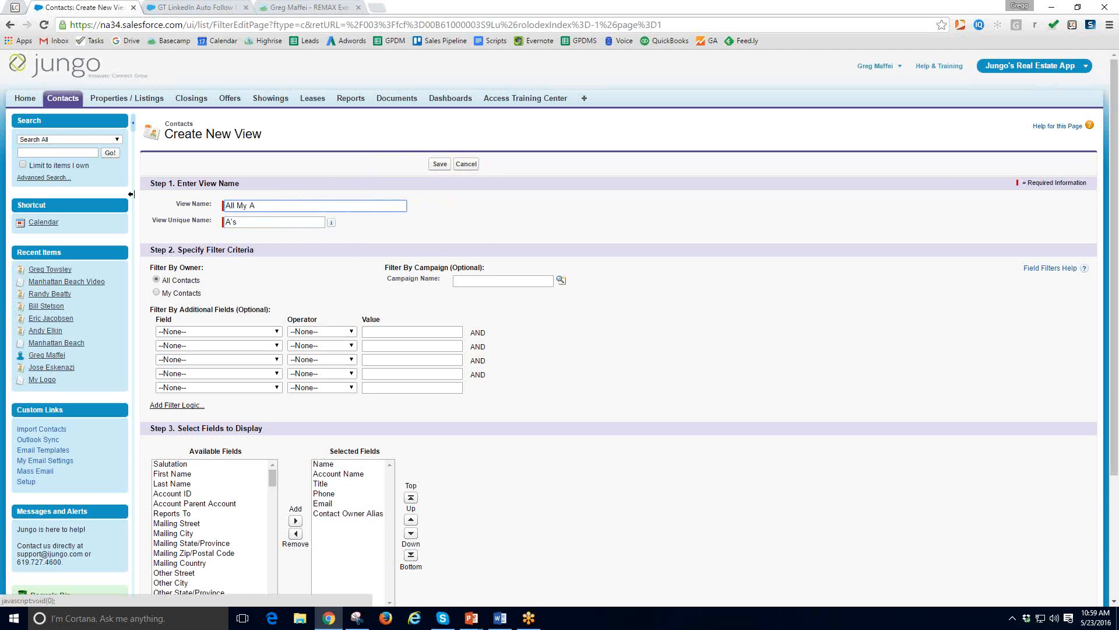
# Step: Set the view name to A and clear the view unique name
pyautogui.moveTo(274, 208); pyautogui.dragTo(132, 209)
pyautogui.write('A')
pyautogui.doubleClick(226, 222)
pyautogui.press('BackSpace')
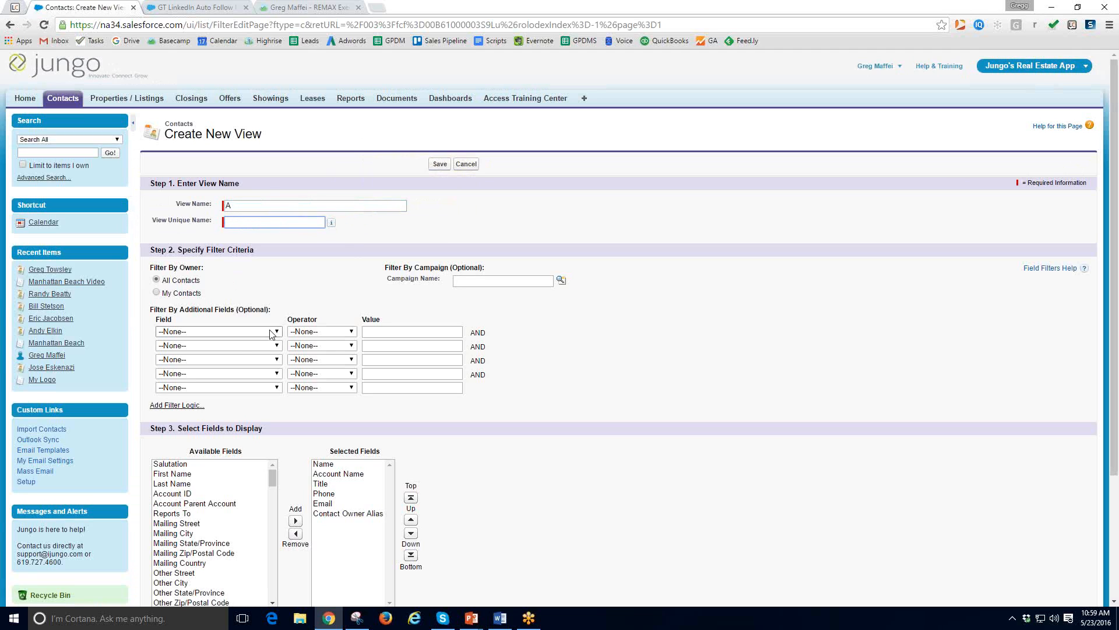
# Step: Add a first filter row to the new view so that Group includes A
pyautogui.click(189, 332)
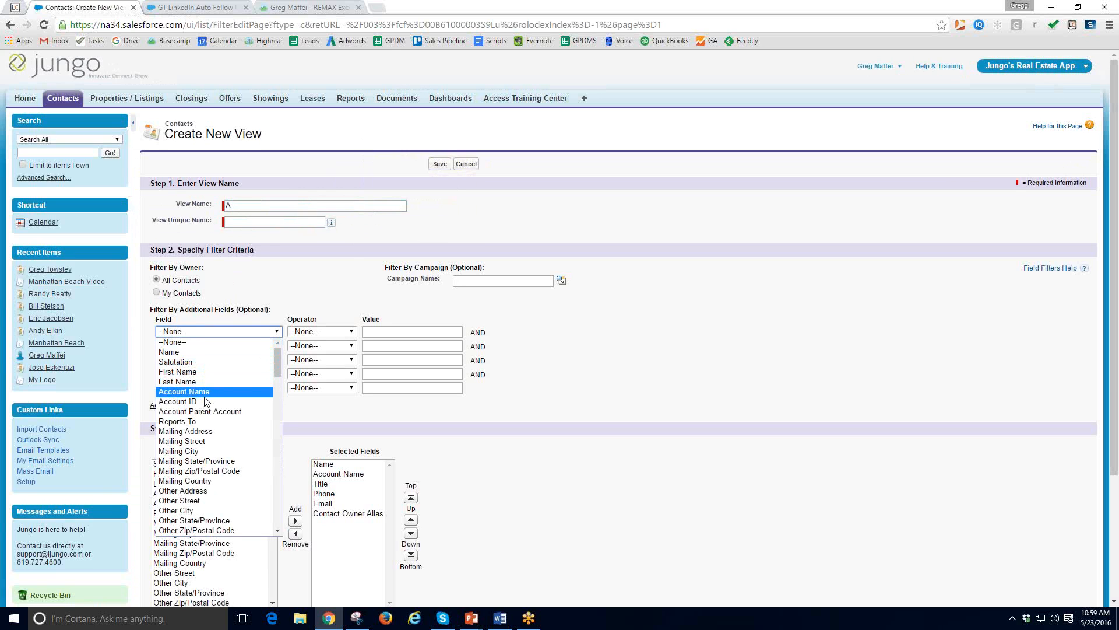
pyautogui.scroll(-7, 204, 402)
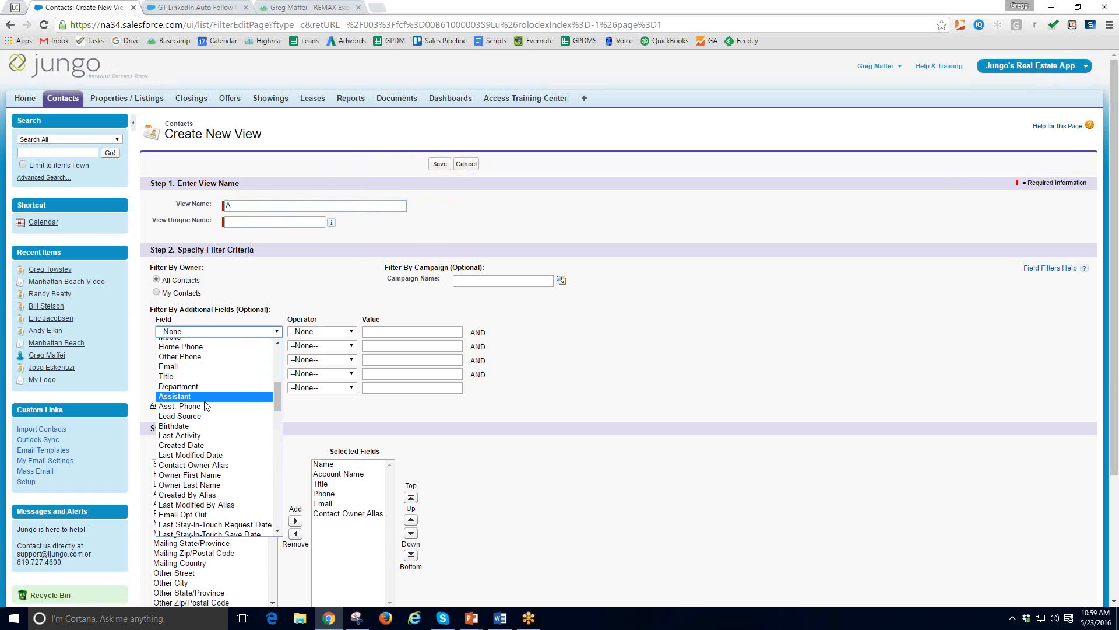
pyautogui.scroll(-10, 204, 406)
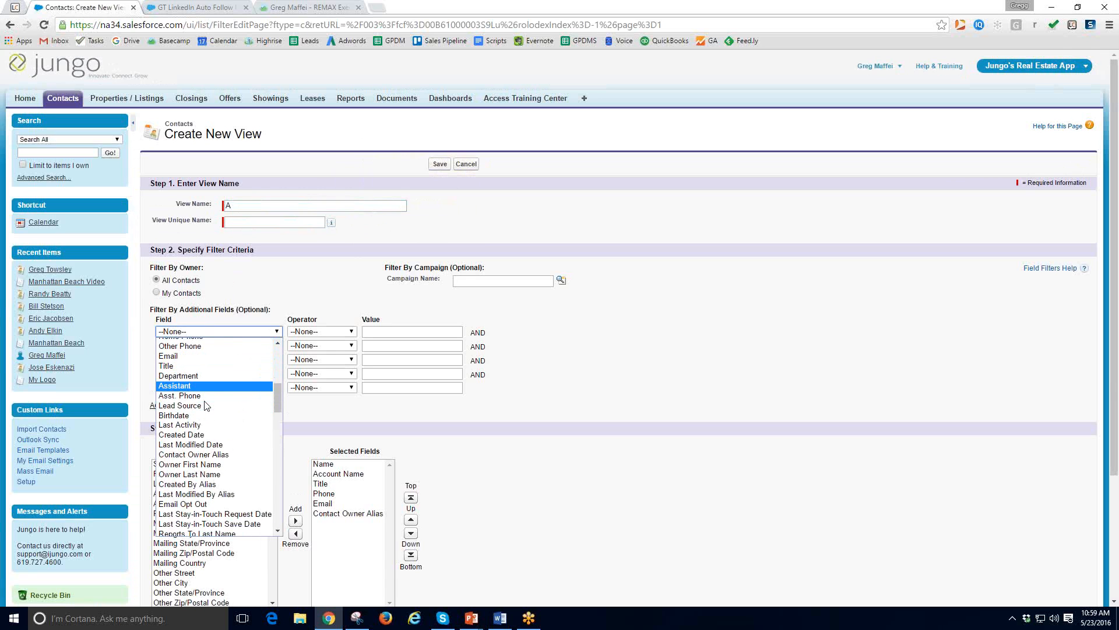
pyautogui.scroll(-12, 205, 405)
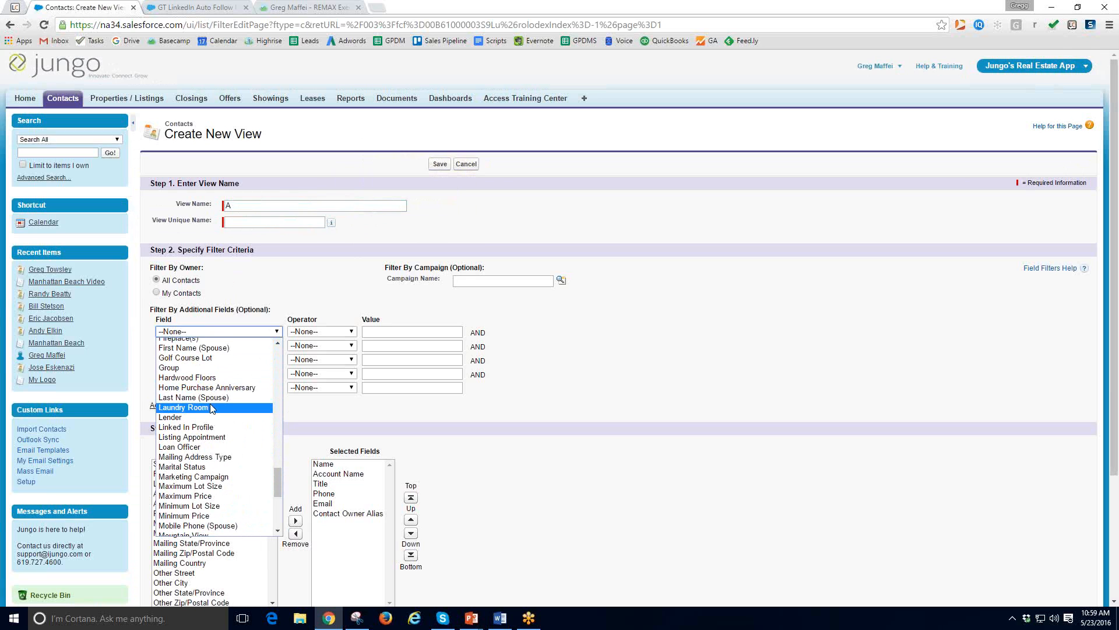
pyautogui.click(192, 367)
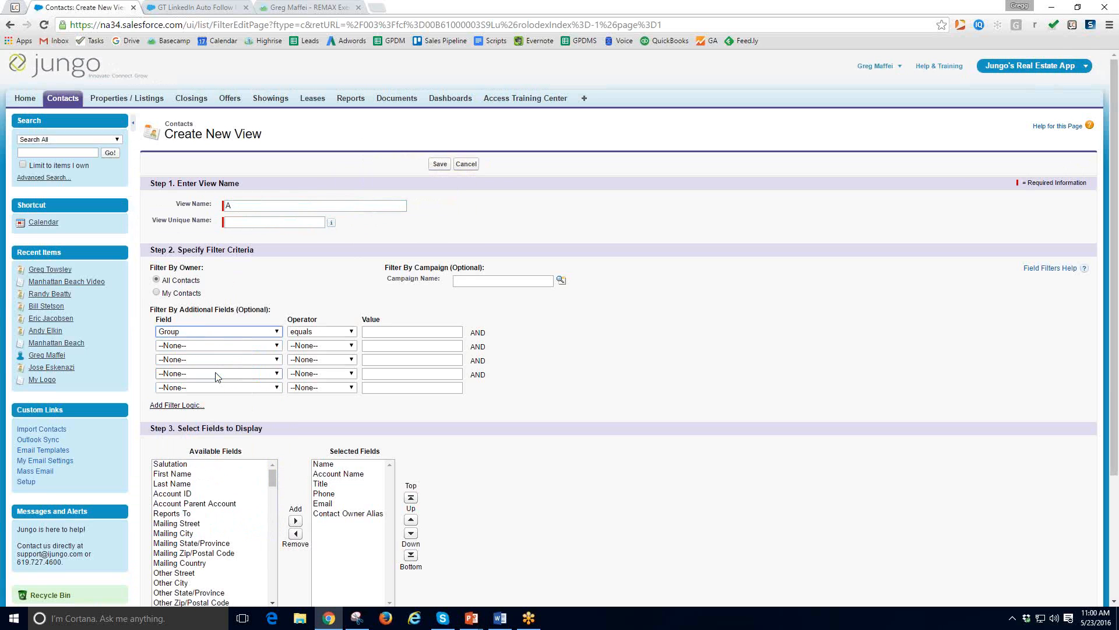
pyautogui.click(351, 333)
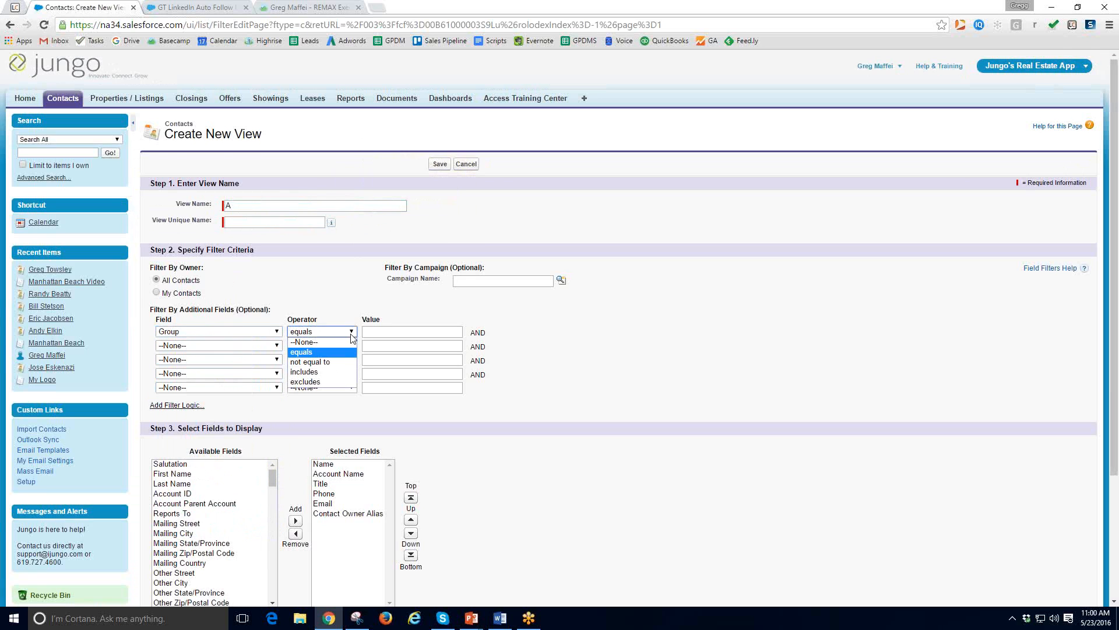
pyautogui.click(310, 352)
pyautogui.click(341, 334)
pyautogui.click(323, 372)
pyautogui.click(416, 332)
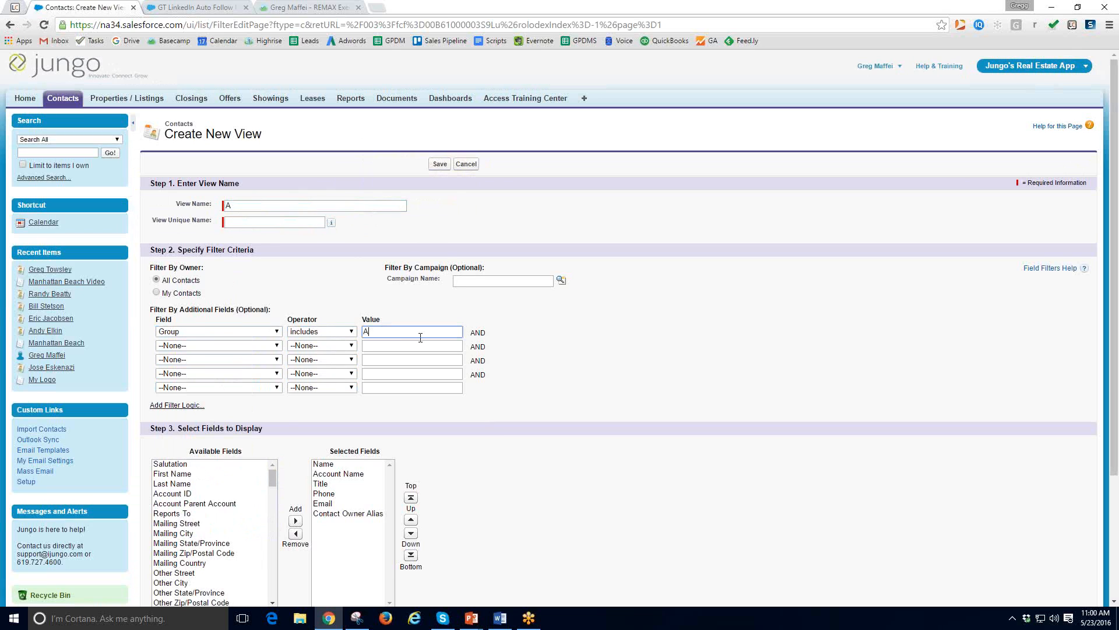
# Step: Review the operator choices for the Group filter and enter A as the view unique name
pyautogui.click(350, 332)
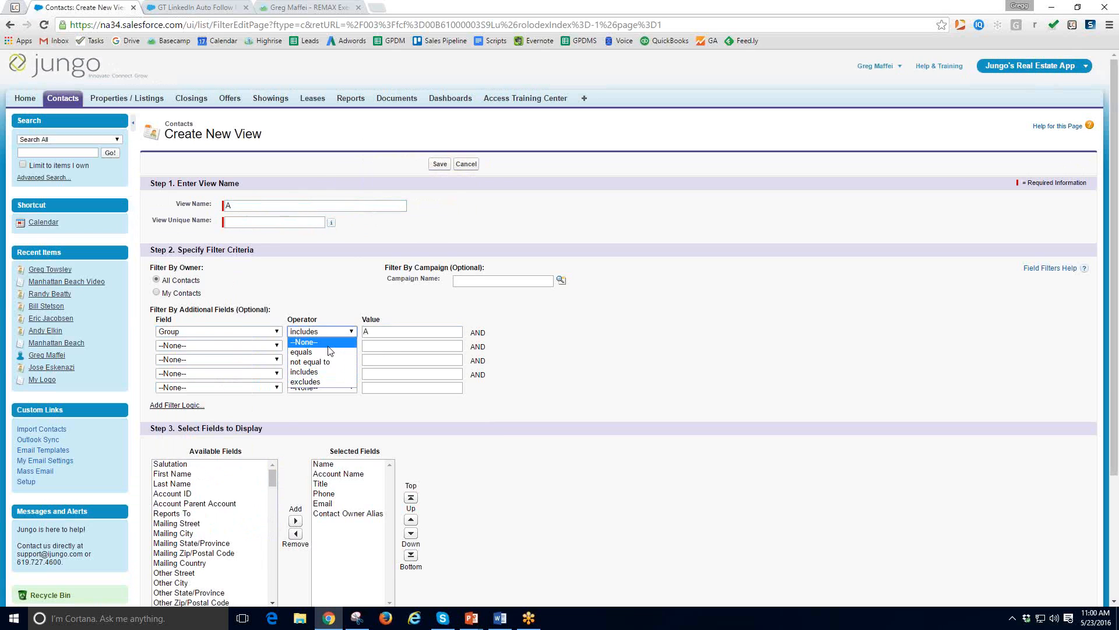
pyautogui.click(378, 333)
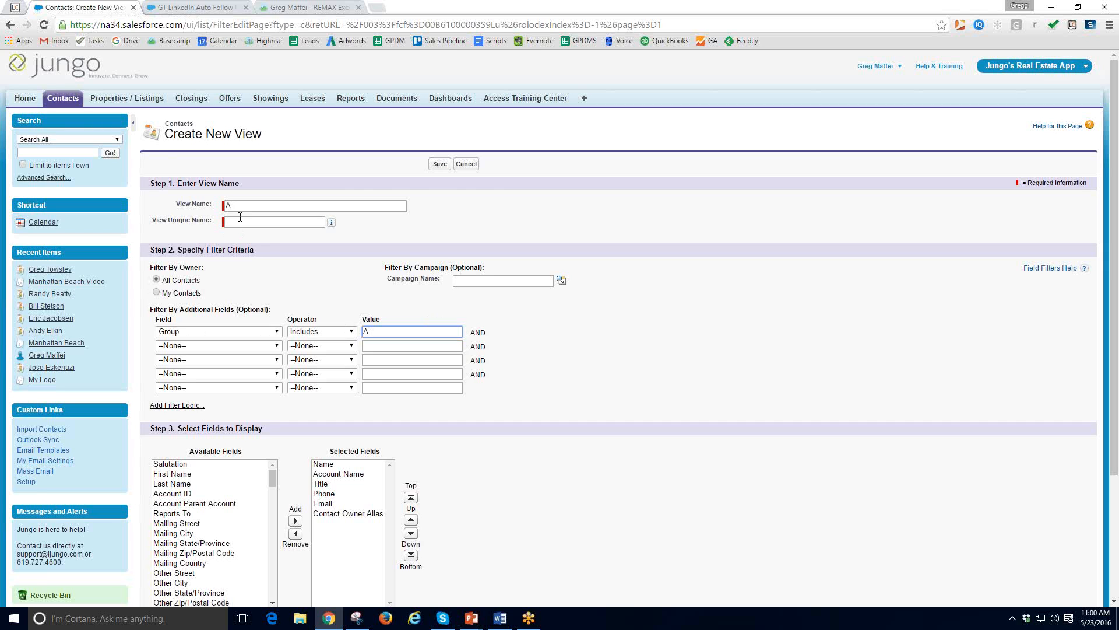
pyautogui.click(240, 218)
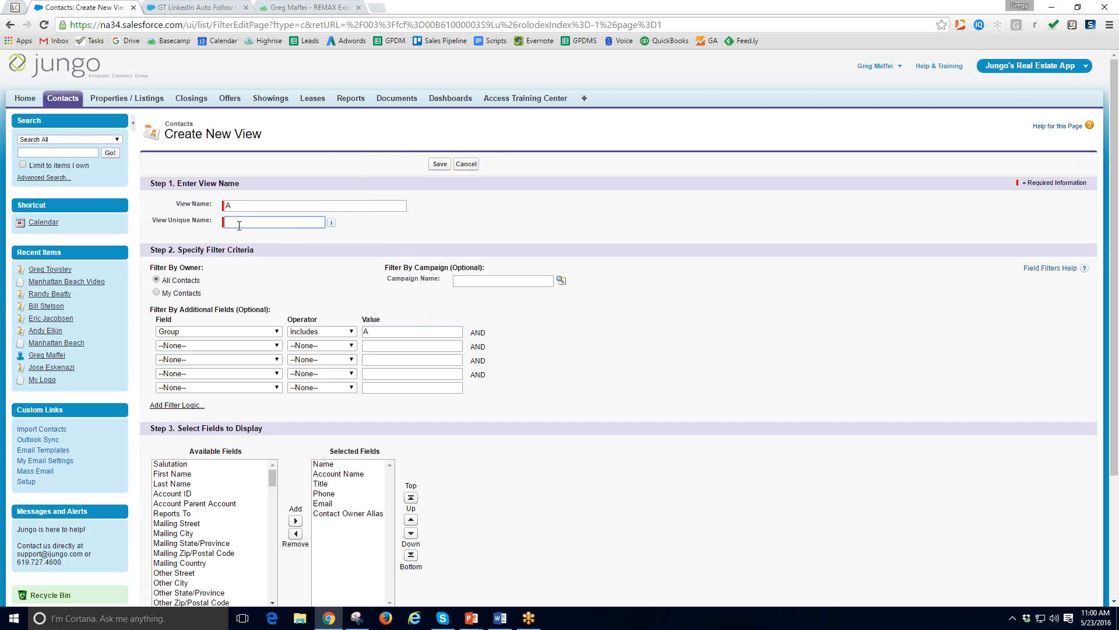
pyautogui.click(332, 224)
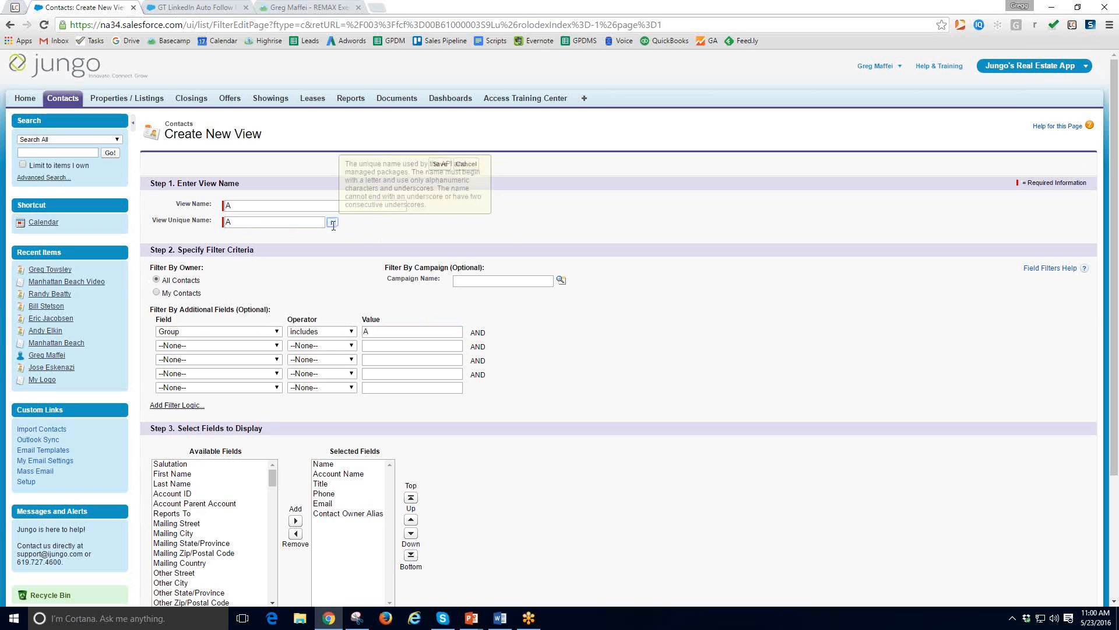
pyautogui.click(270, 223)
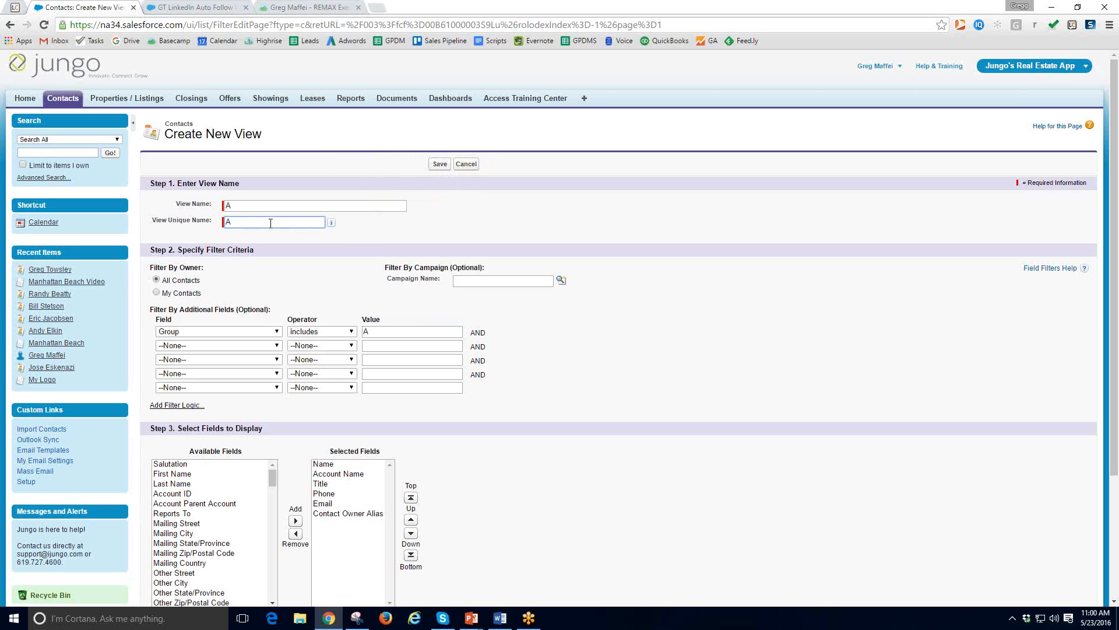
# Step: Rename the view to A Contacts, enter A Contacts as its unique name too, and try to save it
pyautogui.click(286, 206)
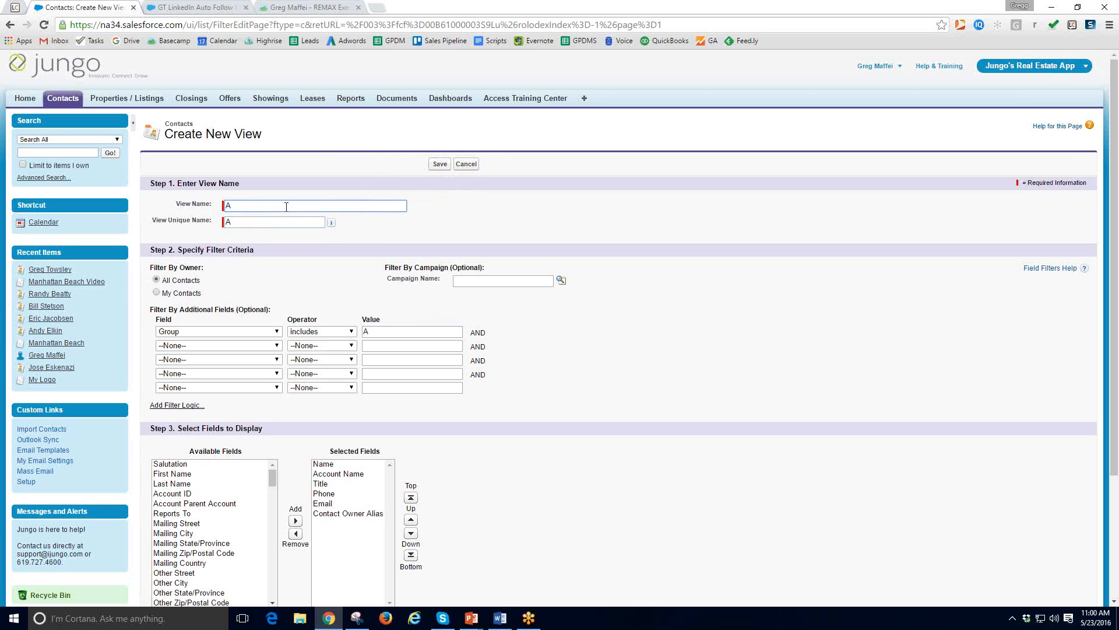
pyautogui.press('Tab')
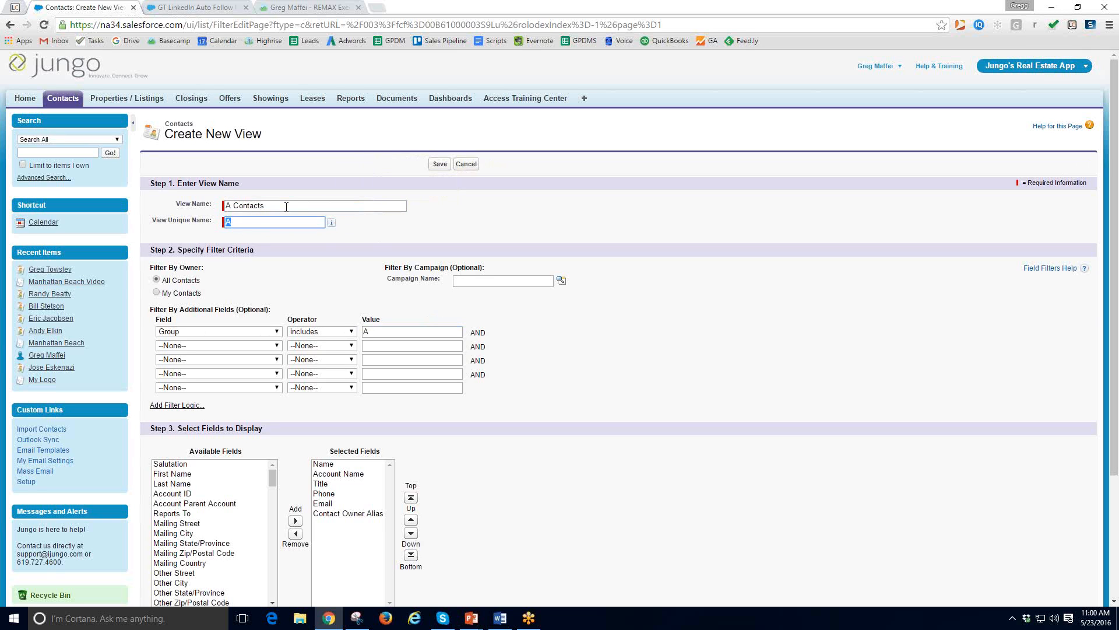
pyautogui.write('A Contacts')
pyautogui.click(521, 214)
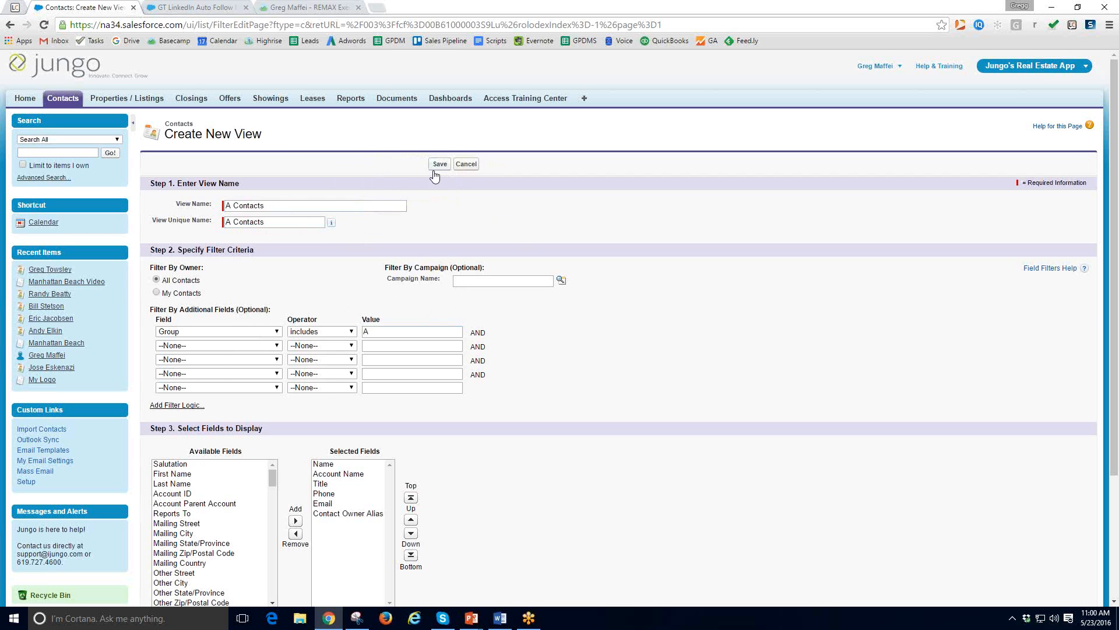
pyautogui.click(438, 165)
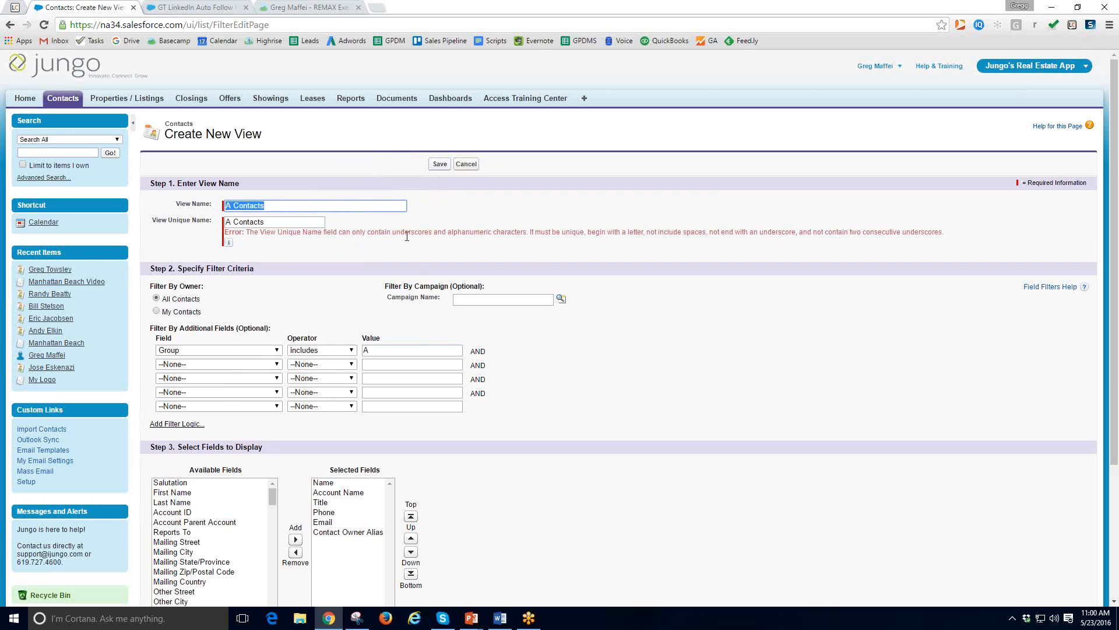
# Step: Replace the space in the view unique name with an underscore to make A_Contacts, and save the view
pyautogui.click(236, 223)
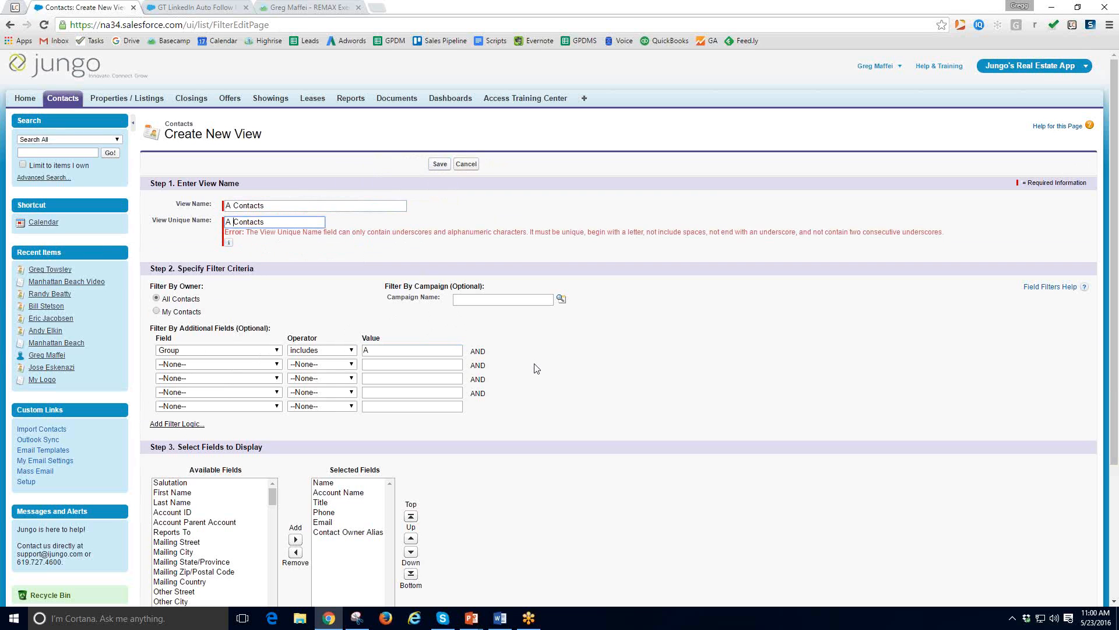
pyautogui.press('BackSpace')
pyautogui.write('_')
pyautogui.click(441, 163)
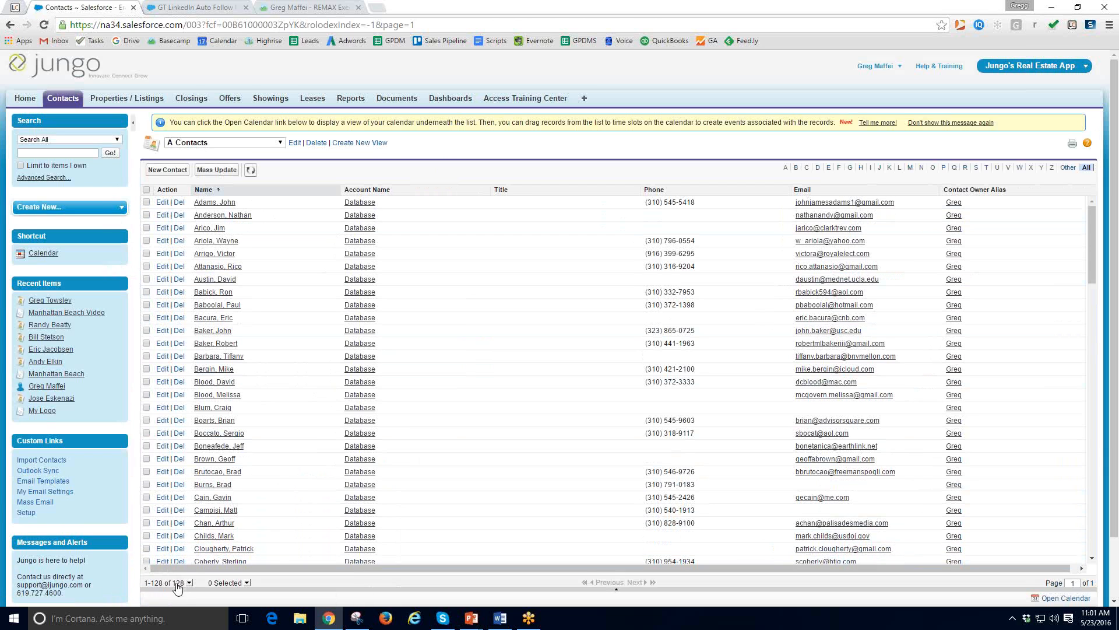
# Step: Look over the A Contacts list and switch to the All Contacts view
pyautogui.moveTo(702, 565); pyautogui.dragTo(819, 557)
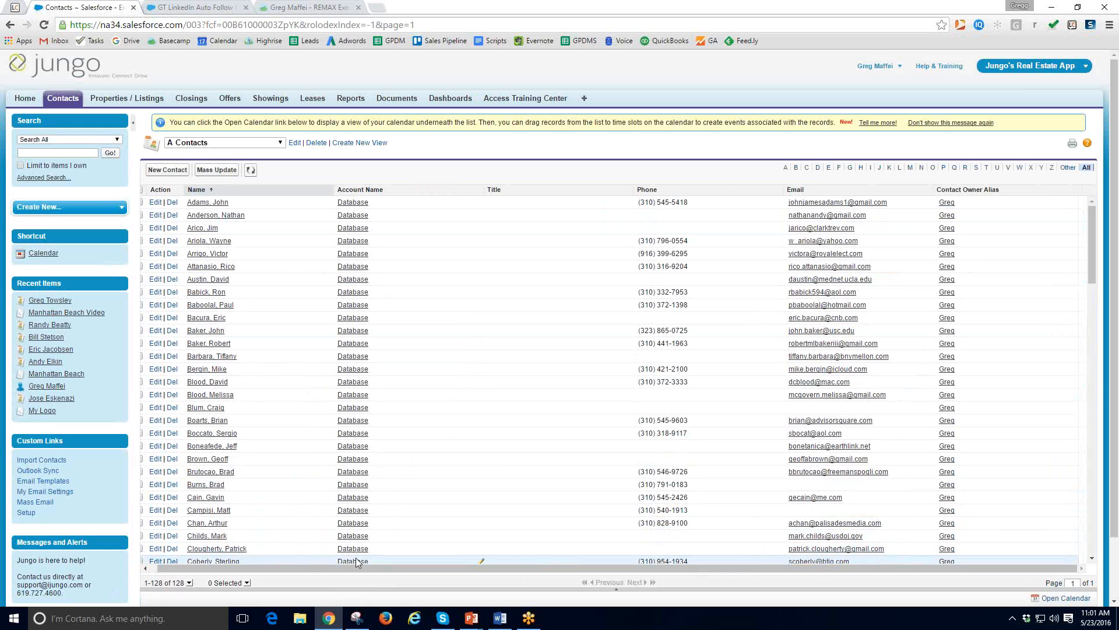
pyautogui.moveTo(382, 567); pyautogui.dragTo(312, 568)
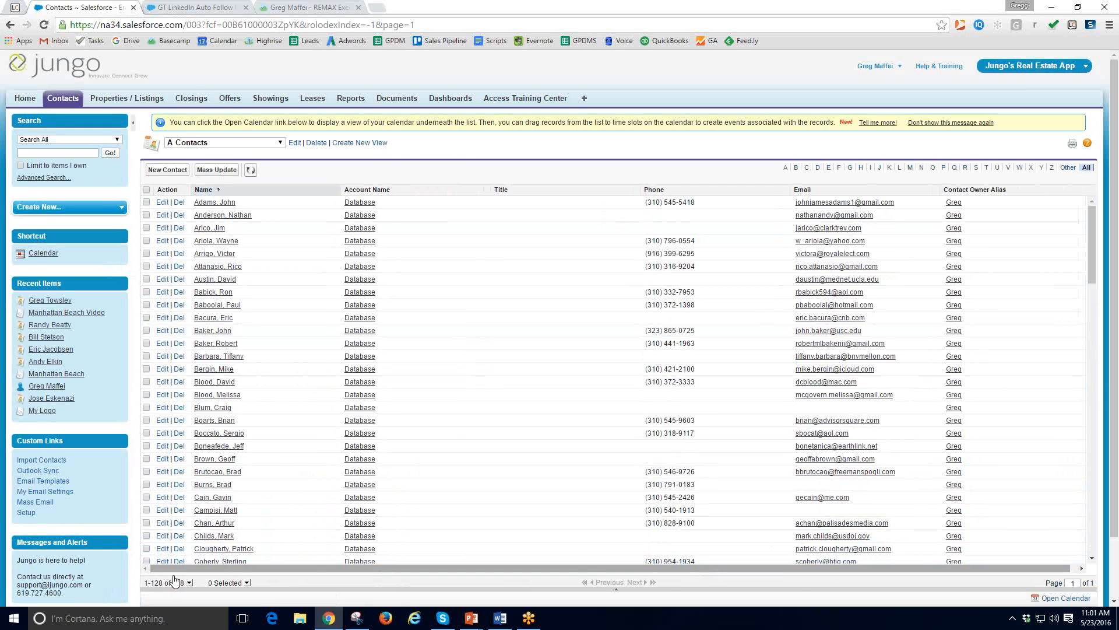
pyautogui.click(262, 144)
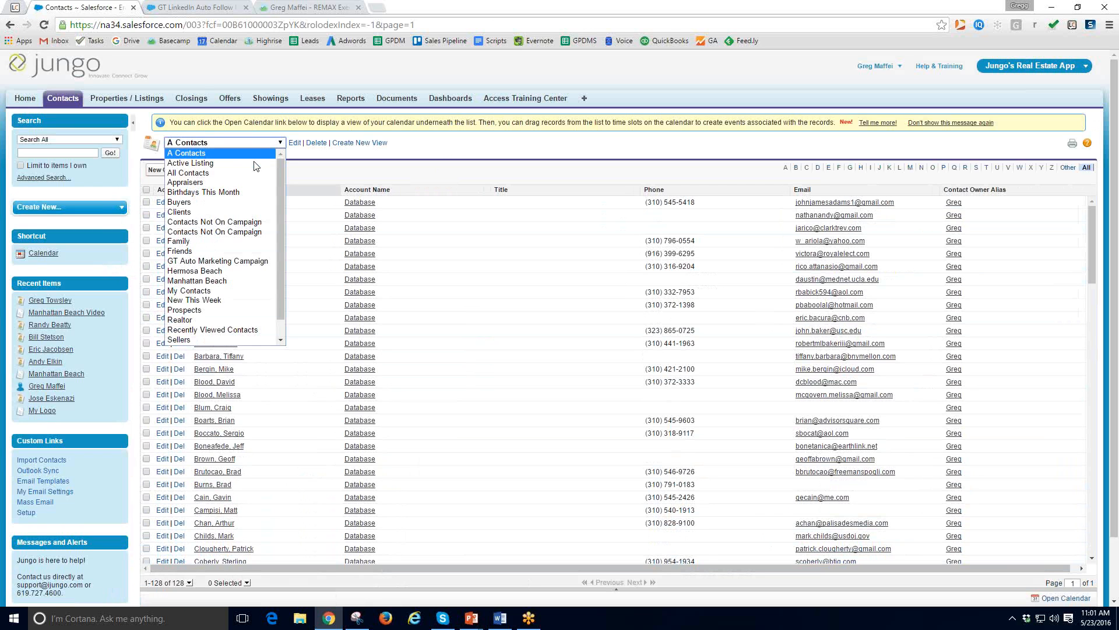
pyautogui.click(250, 178)
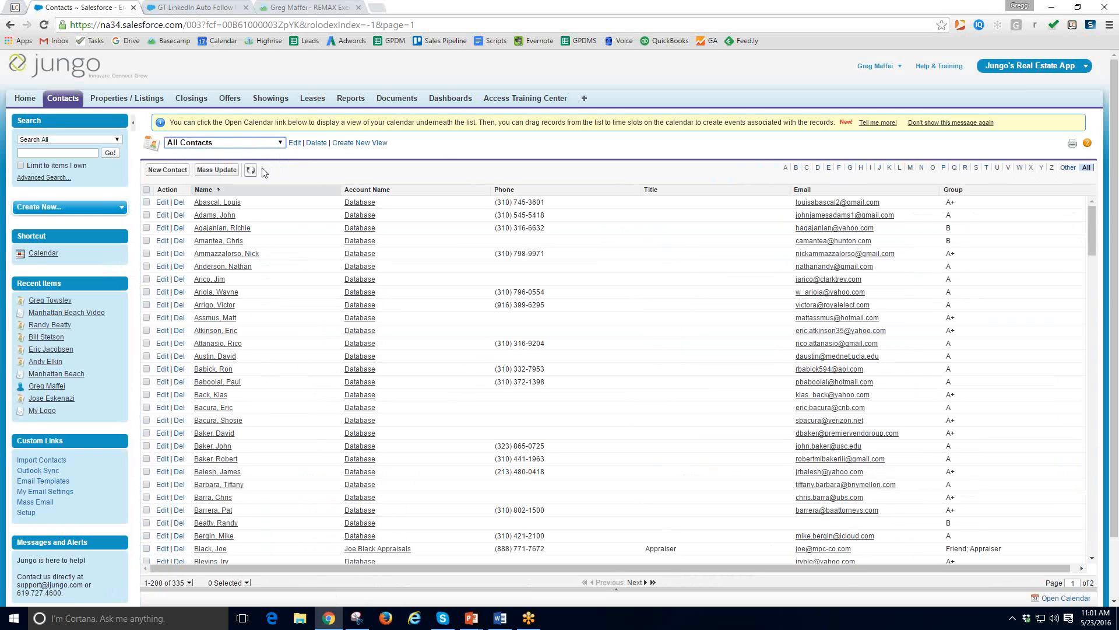
# Step: Visit the Home and Contacts pages, ending on the Home page
pyautogui.click(25, 101)
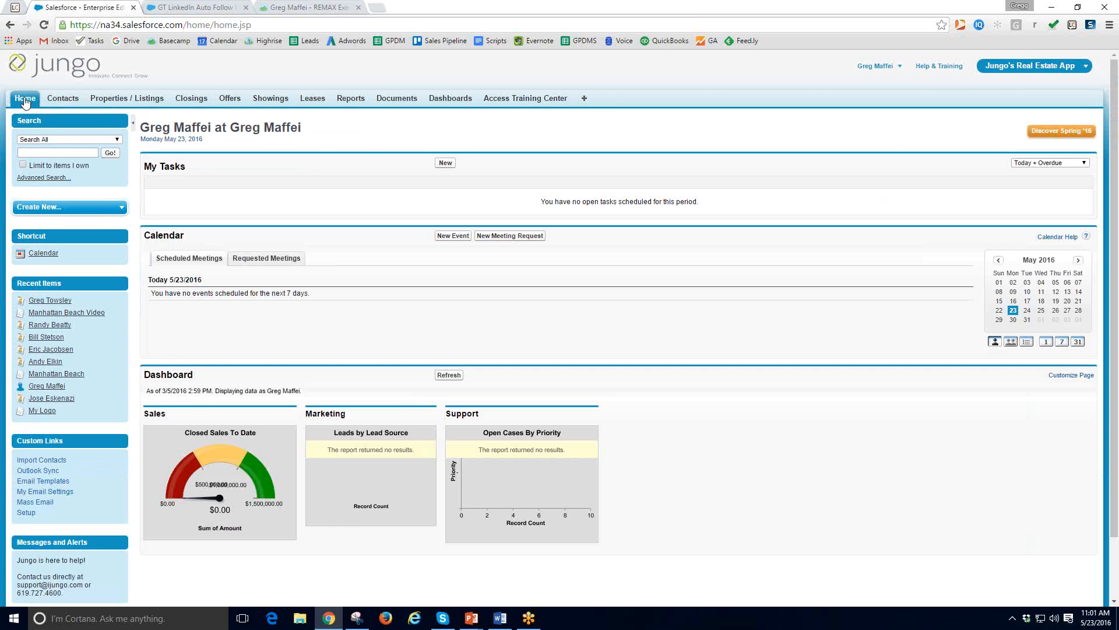
pyautogui.click(73, 102)
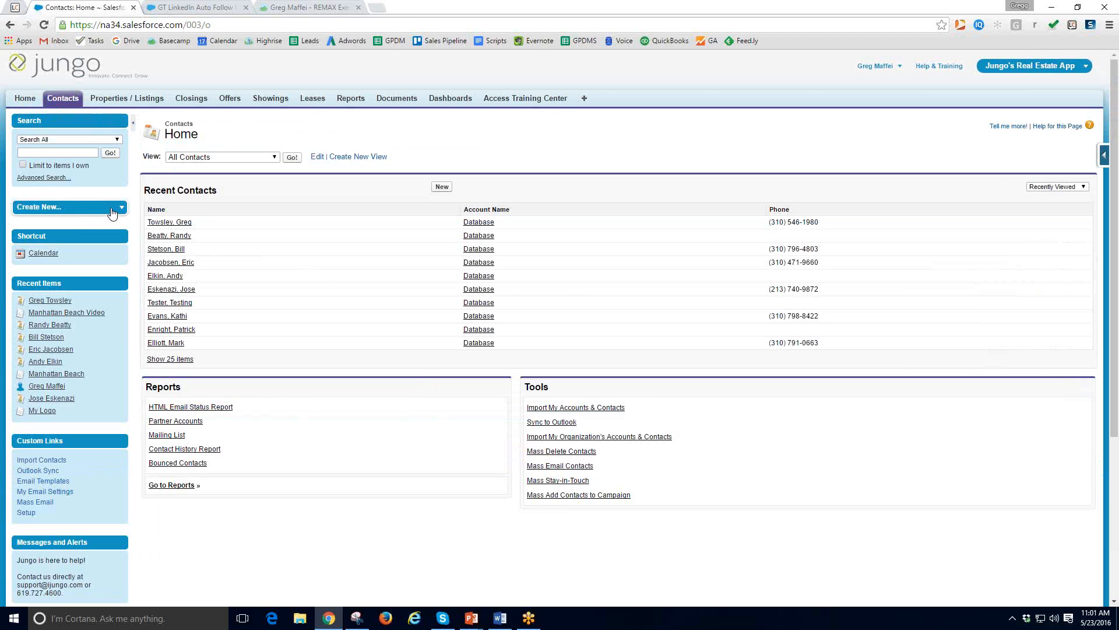
pyautogui.click(25, 98)
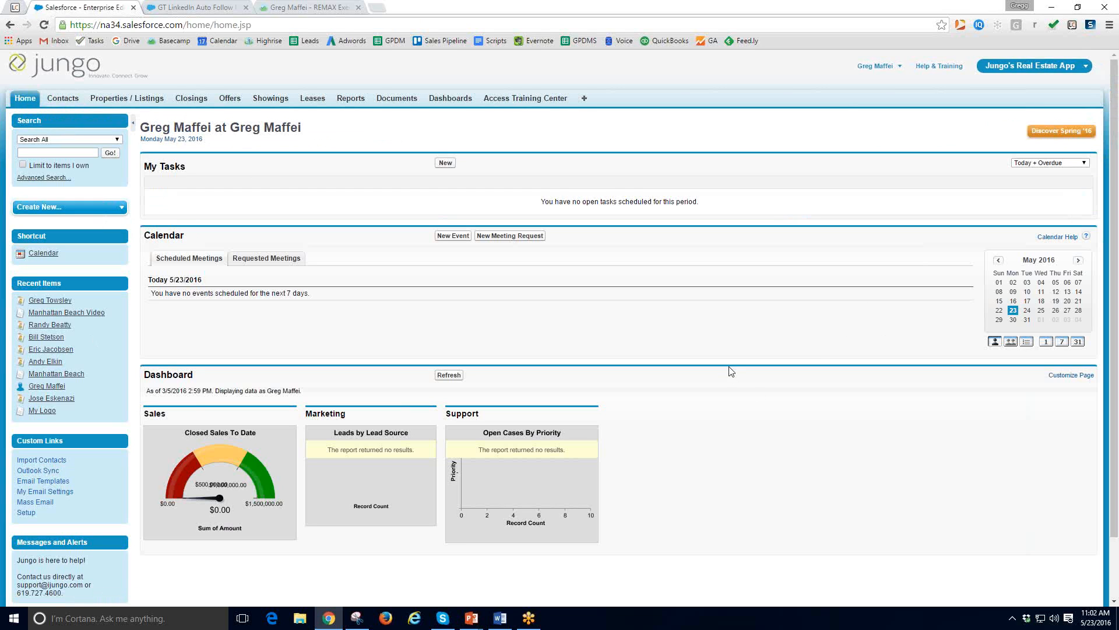
pyautogui.click(533, 624)
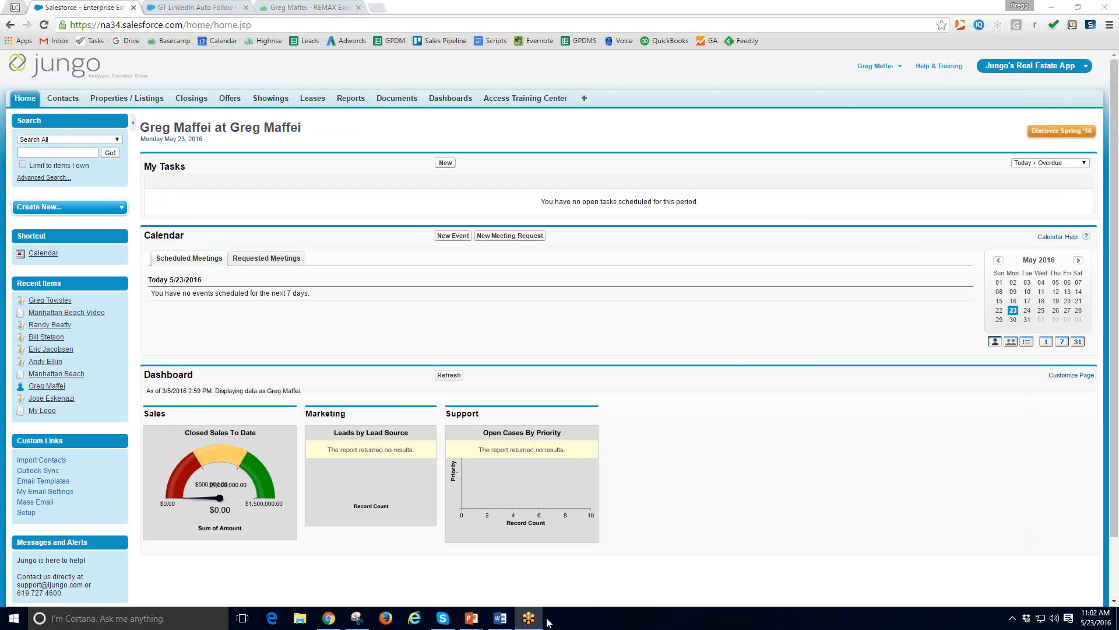